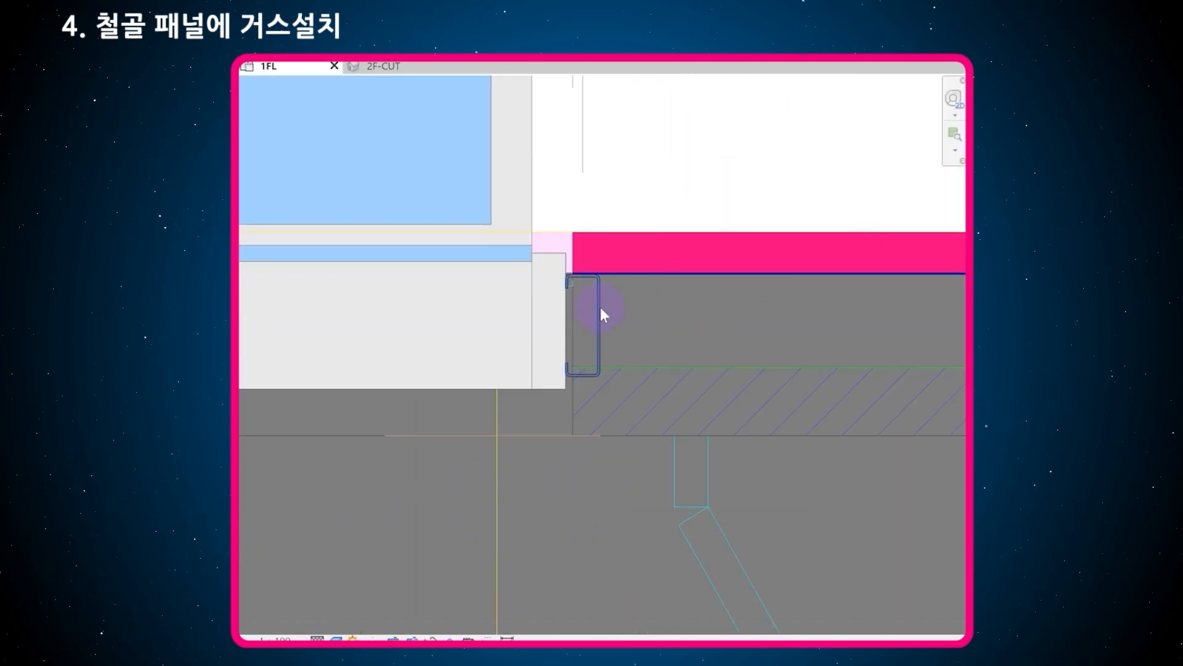
Step: Move the vertical C-channel beside the H-column in the 1FL plan onto the column's centreline
{"action": "scroll", "coordinate": [519, 317], "scroll_direction": "down", "scroll_amount": 5}
{"action": "scroll", "coordinate": [756, 354], "scroll_direction": "up", "scroll_amount": 5}
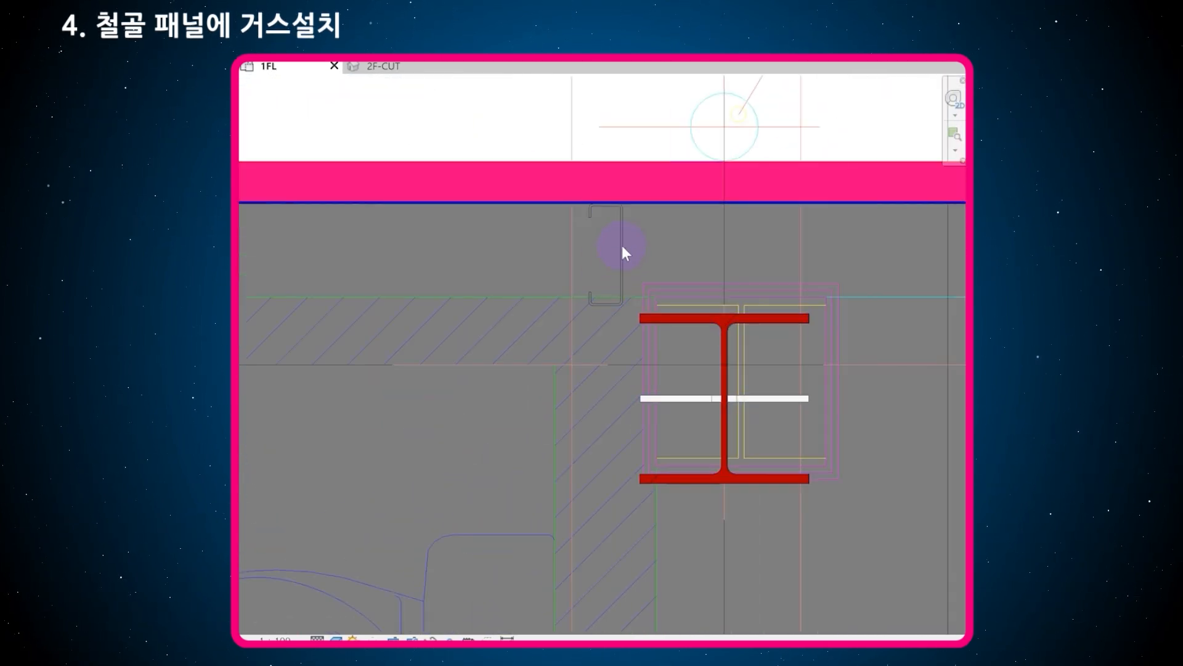
{"action": "left_click", "coordinate": [603, 249]}
{"action": "left_click_drag", "start_coordinate": [607, 235], "coordinate": [723, 228]}
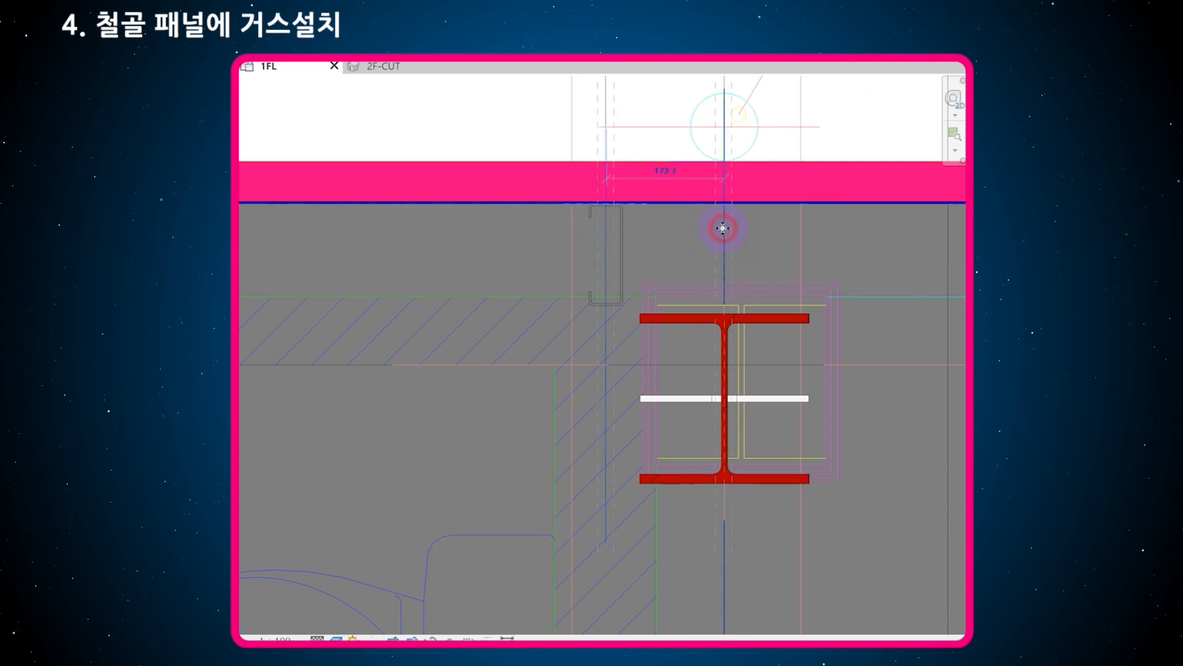
Step: Examine the placement of the C-channels along the exterior panel wall in the 2F-CUT 3D view
{"action": "scroll", "coordinate": [829, 282], "scroll_direction": "down", "scroll_amount": 4}
{"action": "scroll", "coordinate": [705, 309], "scroll_direction": "up", "scroll_amount": 3}
{"action": "scroll", "coordinate": [602, 257], "scroll_direction": "down", "scroll_amount": 2}
{"action": "scroll", "coordinate": [761, 383], "scroll_direction": "up", "scroll_amount": 3}
{"action": "scroll", "coordinate": [761, 383], "scroll_direction": "down", "scroll_amount": 4}
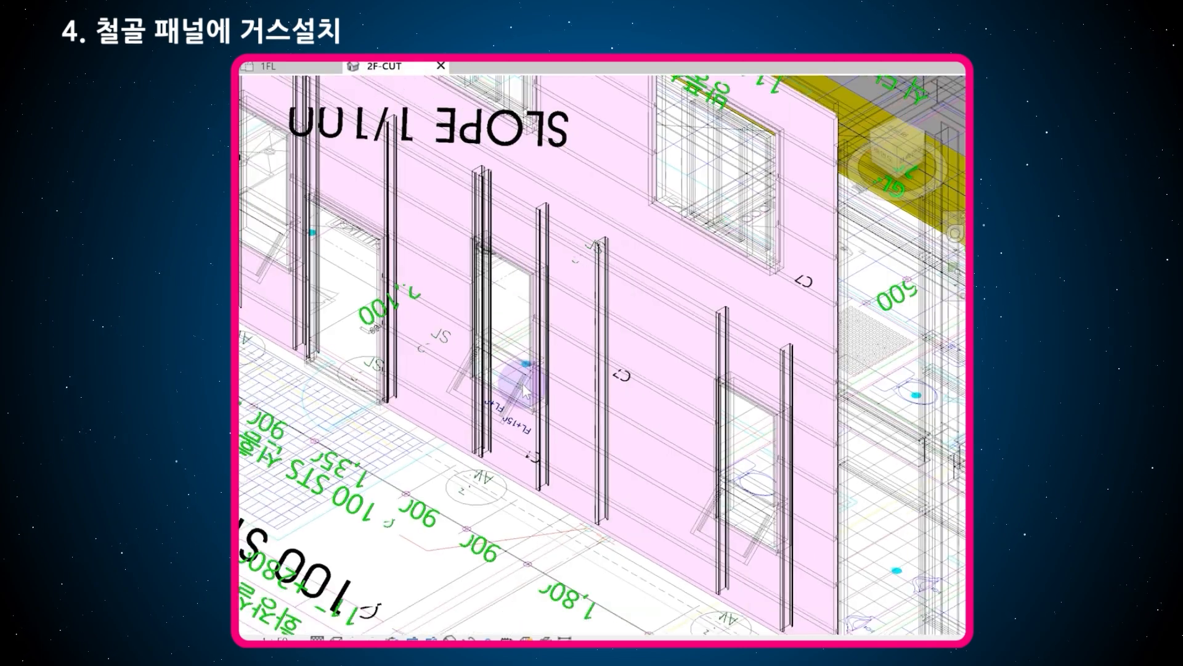
{"action": "scroll", "coordinate": [522, 385], "scroll_direction": "down", "scroll_amount": 2}
{"action": "left_click", "coordinate": [583, 407]}
{"action": "scroll", "coordinate": [630, 418], "scroll_direction": "up", "scroll_amount": 3}
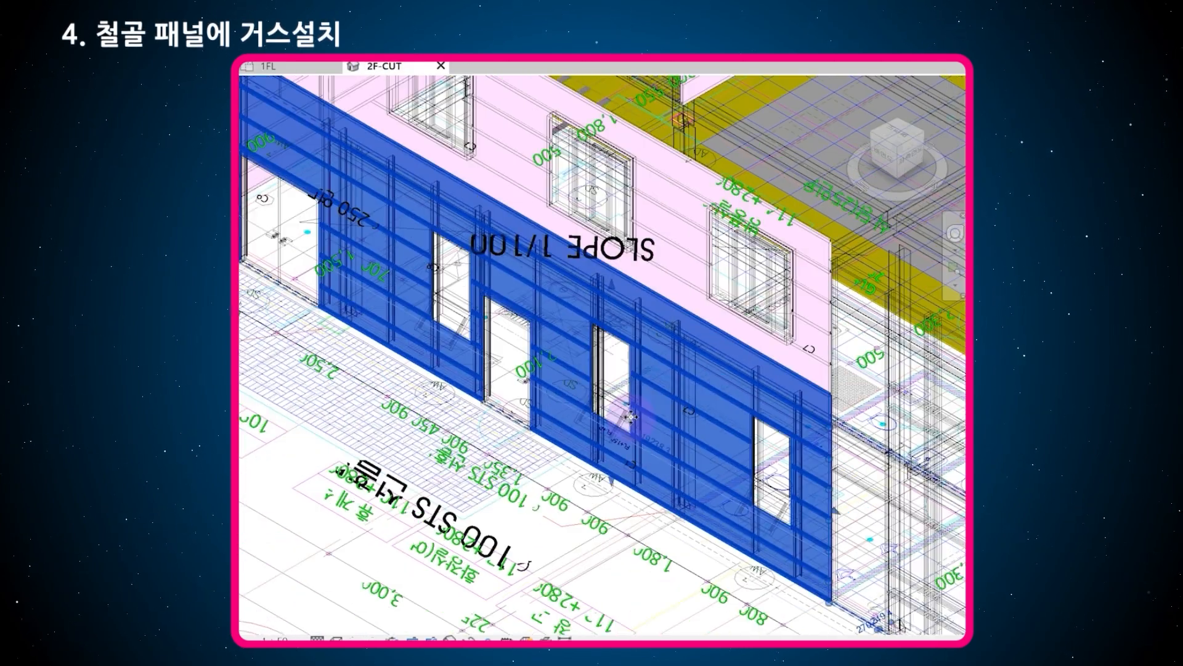
{"action": "left_click", "coordinate": [671, 368]}
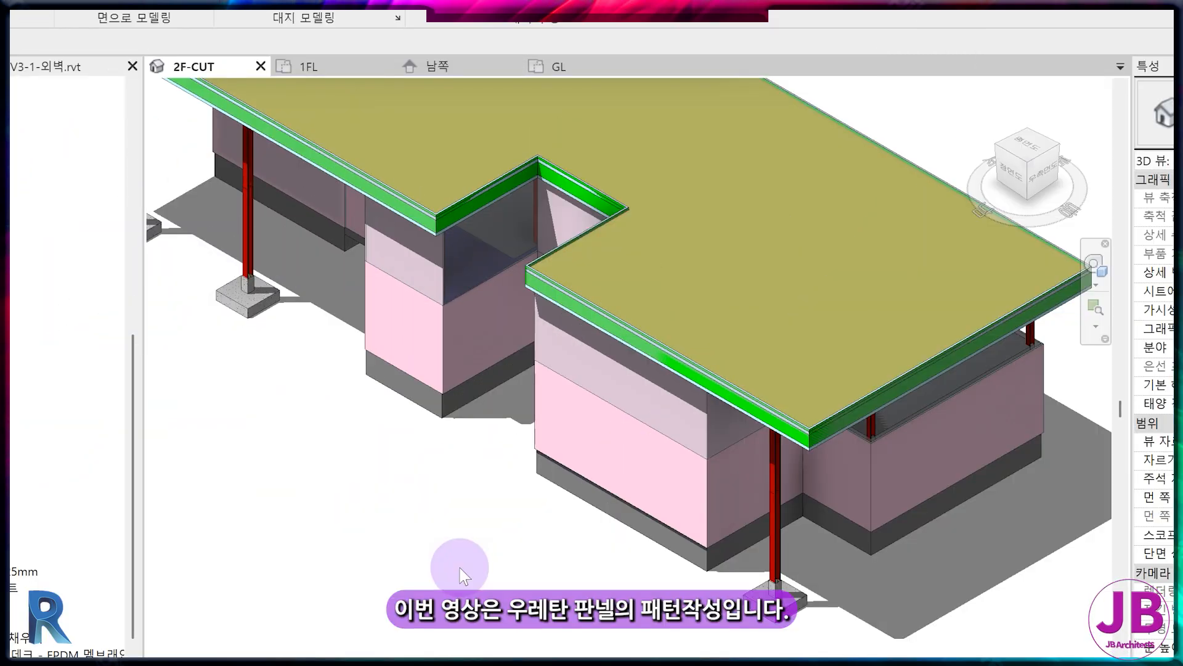
Step: Open the finish layer's material #우레탄패널-벽 for editing from the exterior panel wall's type structure
{"action": "middle_click_drag", "start_coordinate": [460, 567], "coordinate": [394, 665]}
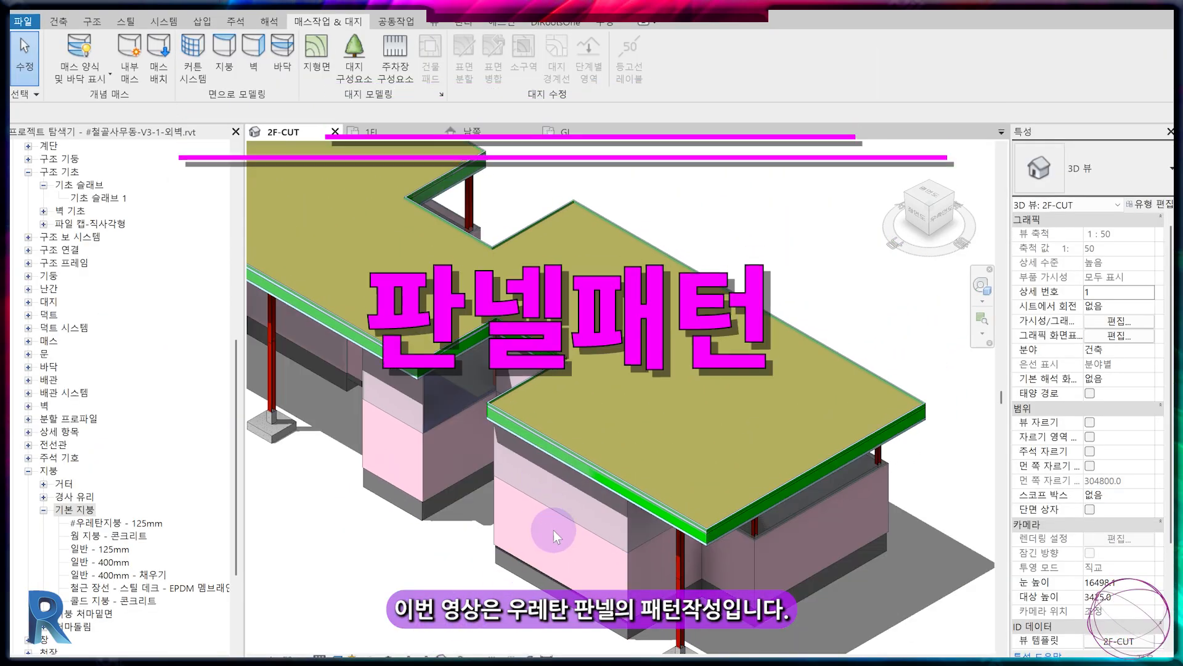
{"action": "middle_click_drag", "start_coordinate": [620, 601], "coordinate": [623, 527]}
{"action": "left_click", "coordinate": [623, 537]}
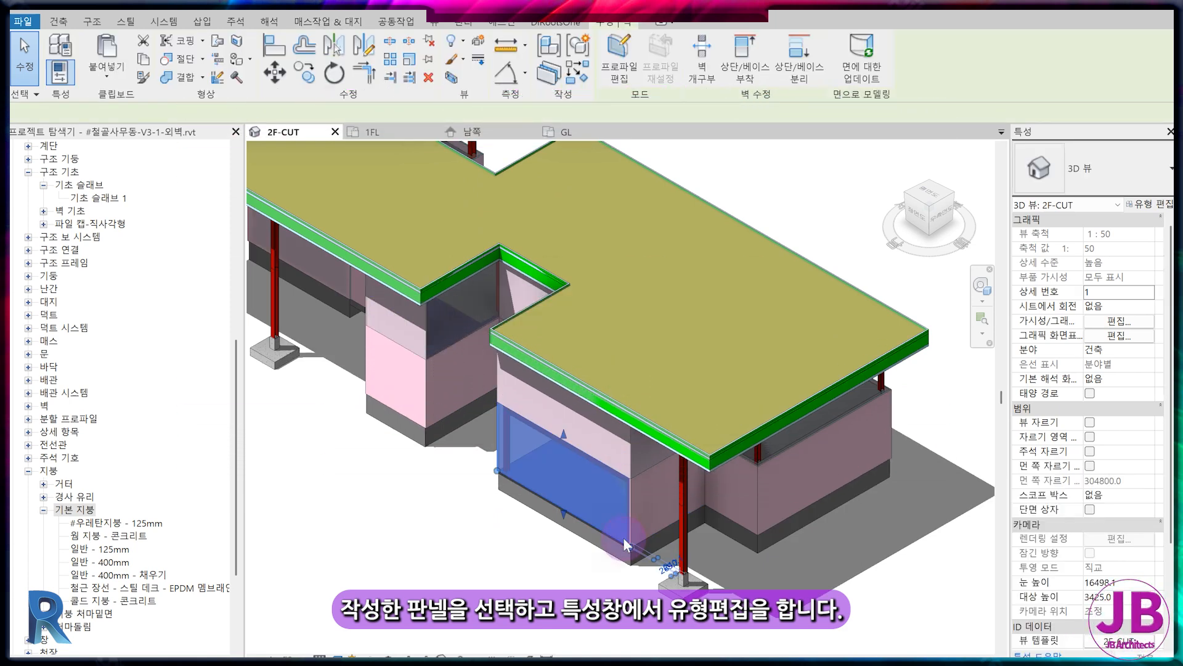
{"action": "left_click", "coordinate": [1161, 207]}
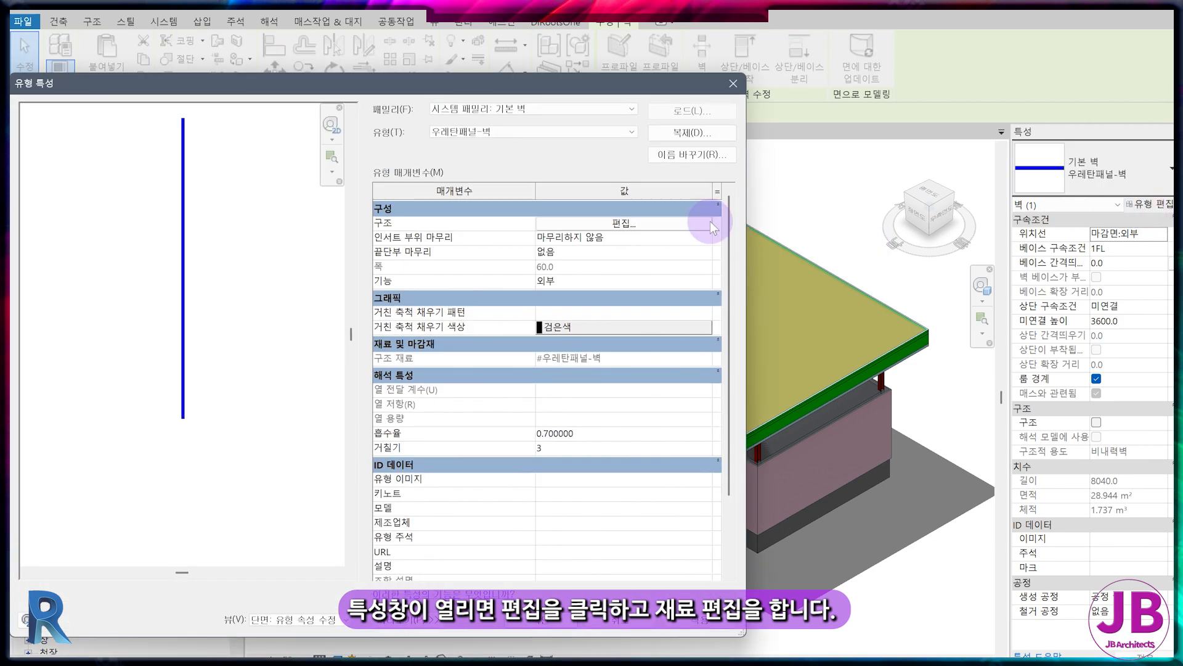
{"action": "left_click", "coordinate": [577, 224]}
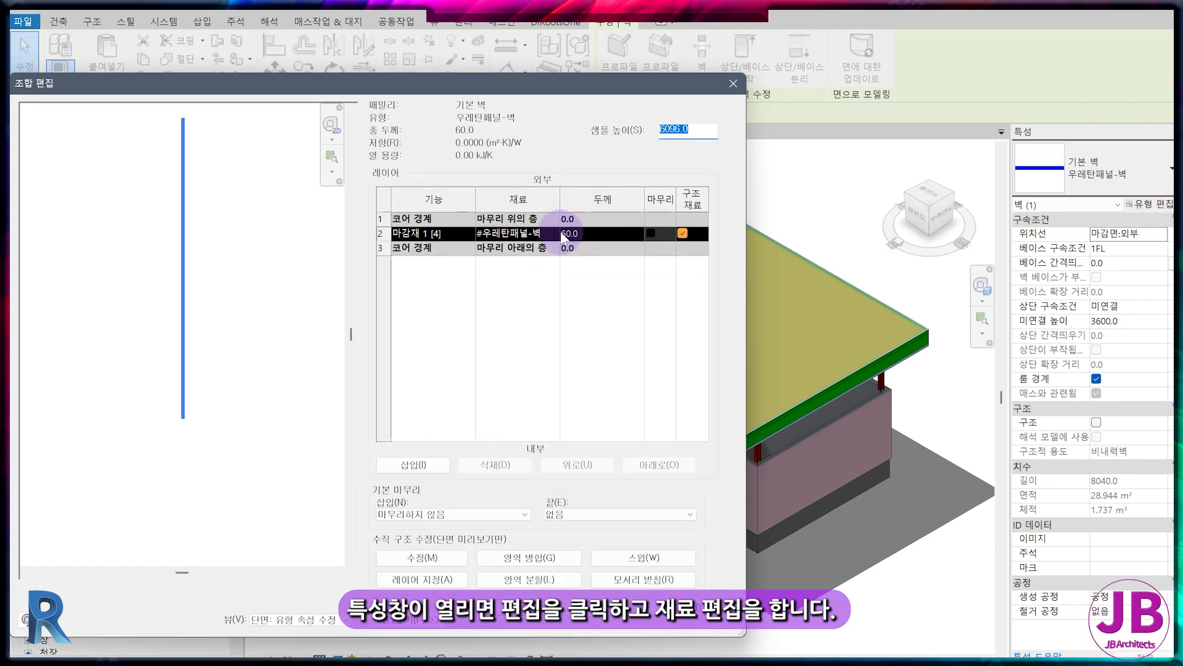
{"action": "left_click", "coordinate": [553, 233]}
{"action": "left_click", "coordinate": [554, 233]}
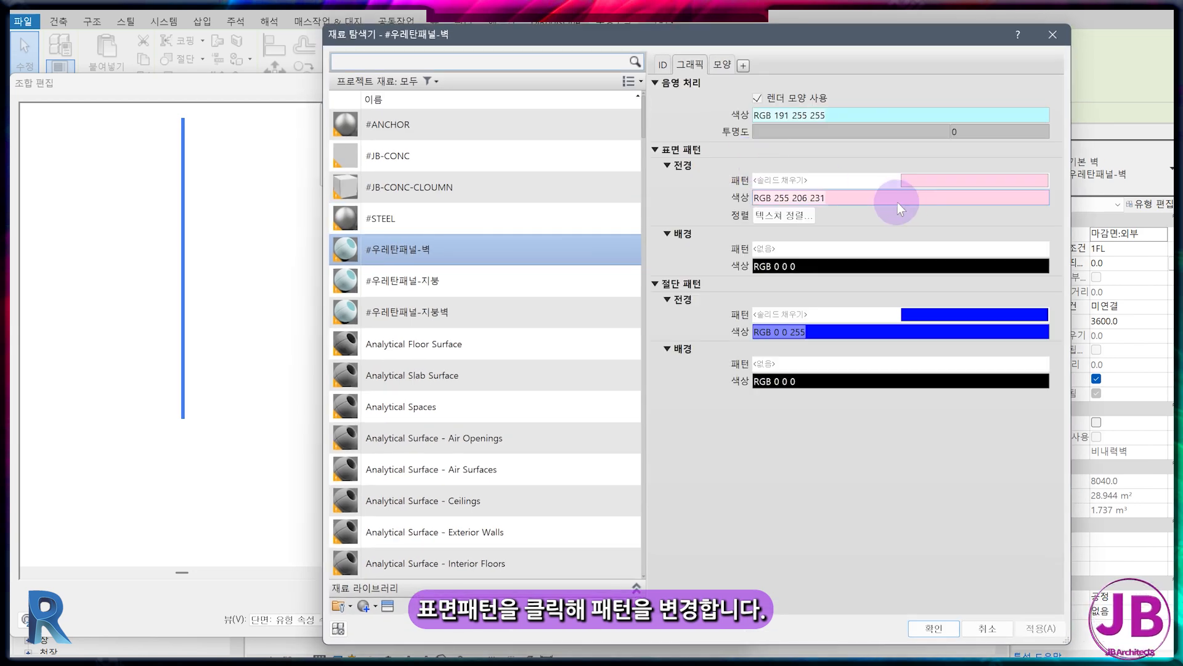
Step: Duplicate the 150mm 수평 model pattern as 600mm-우레탄패널 with 600 mm line spacing and assign it as the wall material's foreground surface pattern
{"action": "left_click", "coordinate": [921, 178]}
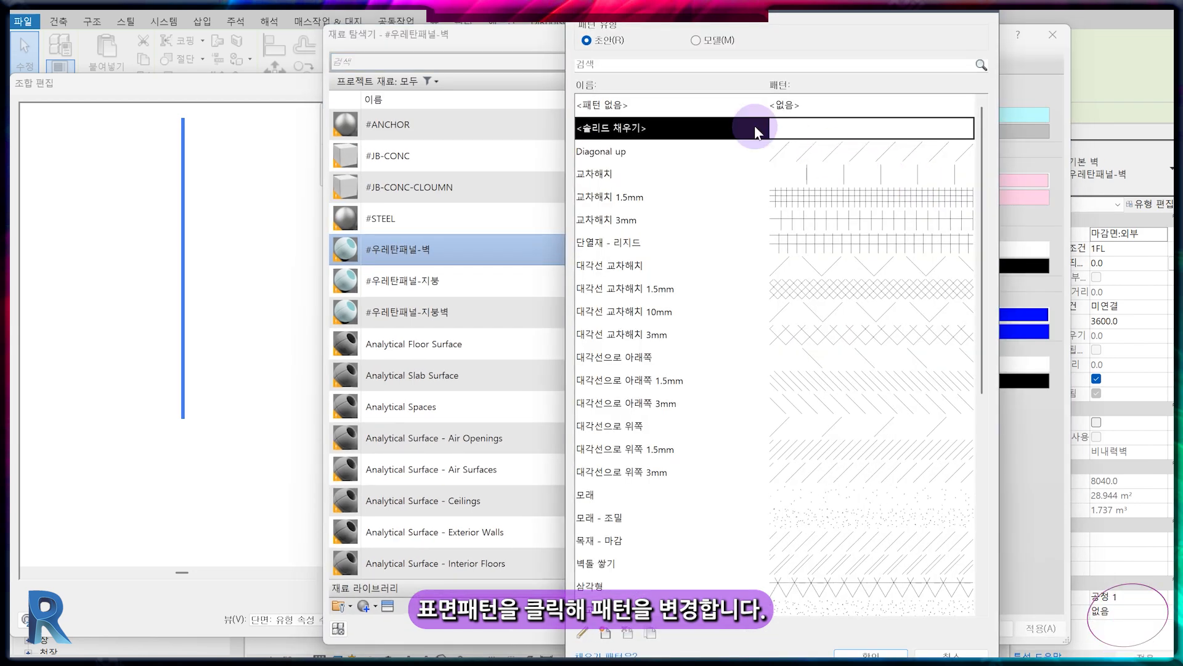
{"action": "left_click", "coordinate": [696, 40]}
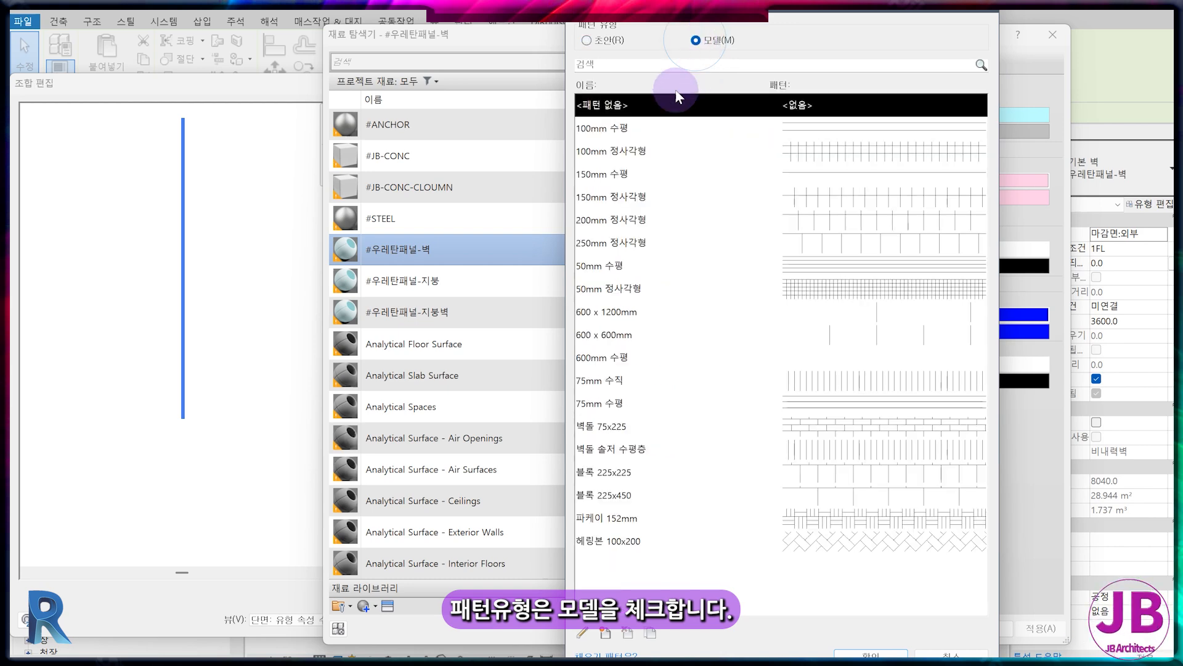
{"action": "left_click", "coordinate": [615, 176]}
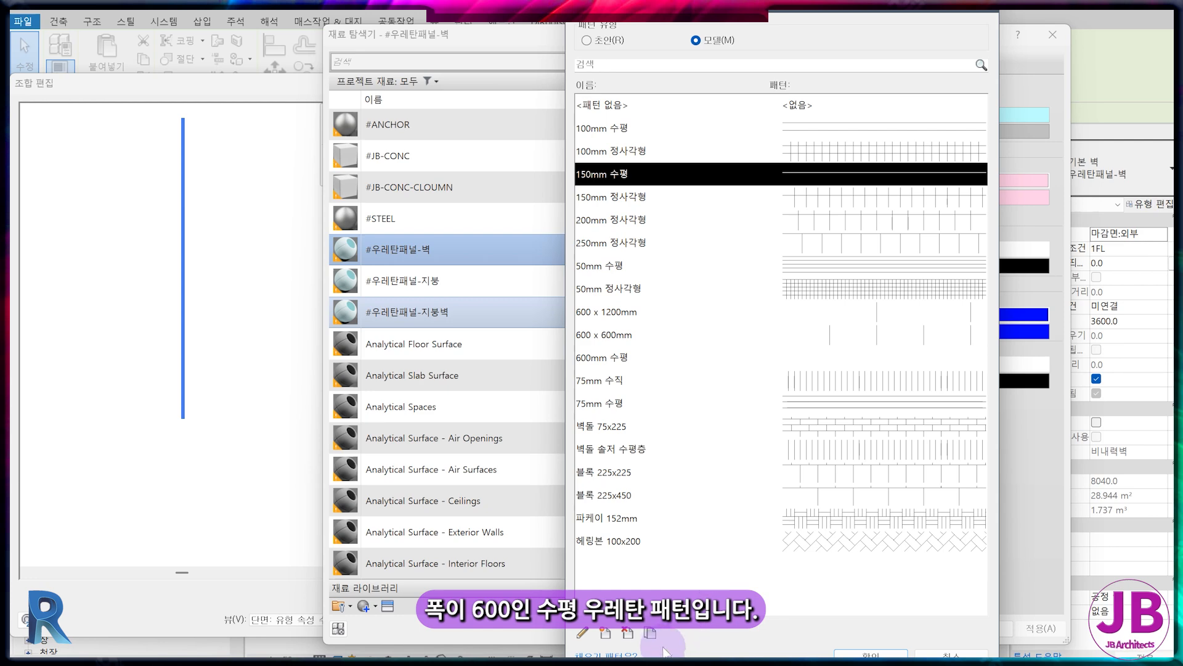
{"action": "left_click", "coordinate": [650, 633]}
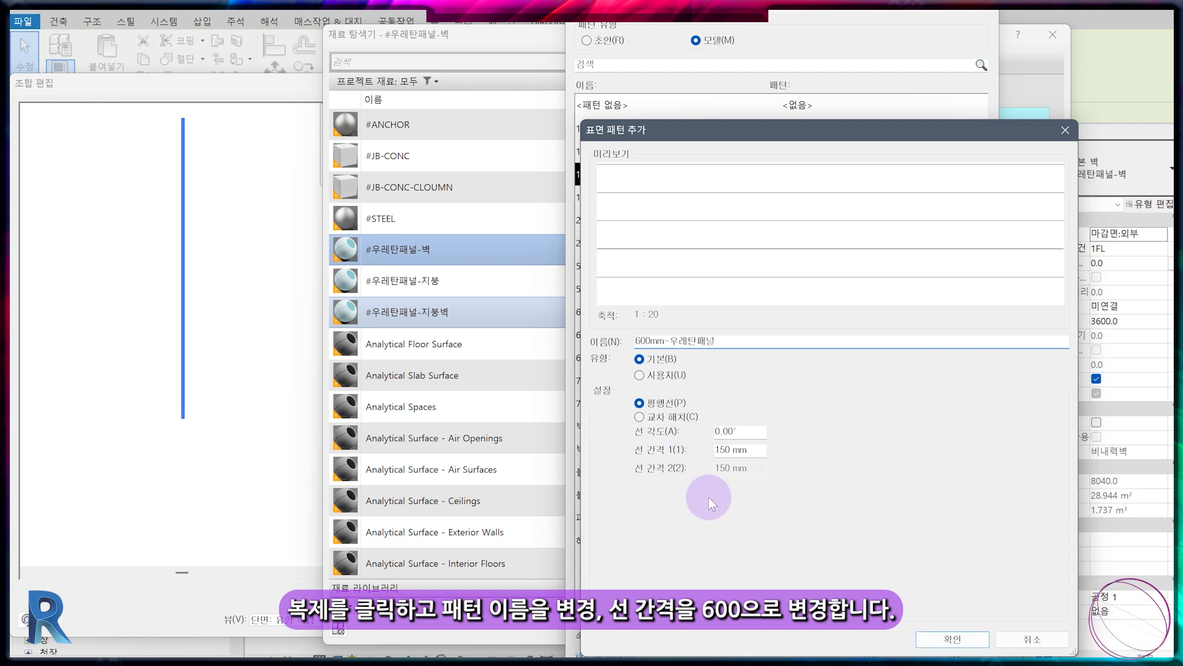
{"action": "left_click_drag", "start_coordinate": [731, 448], "coordinate": [706, 454]}
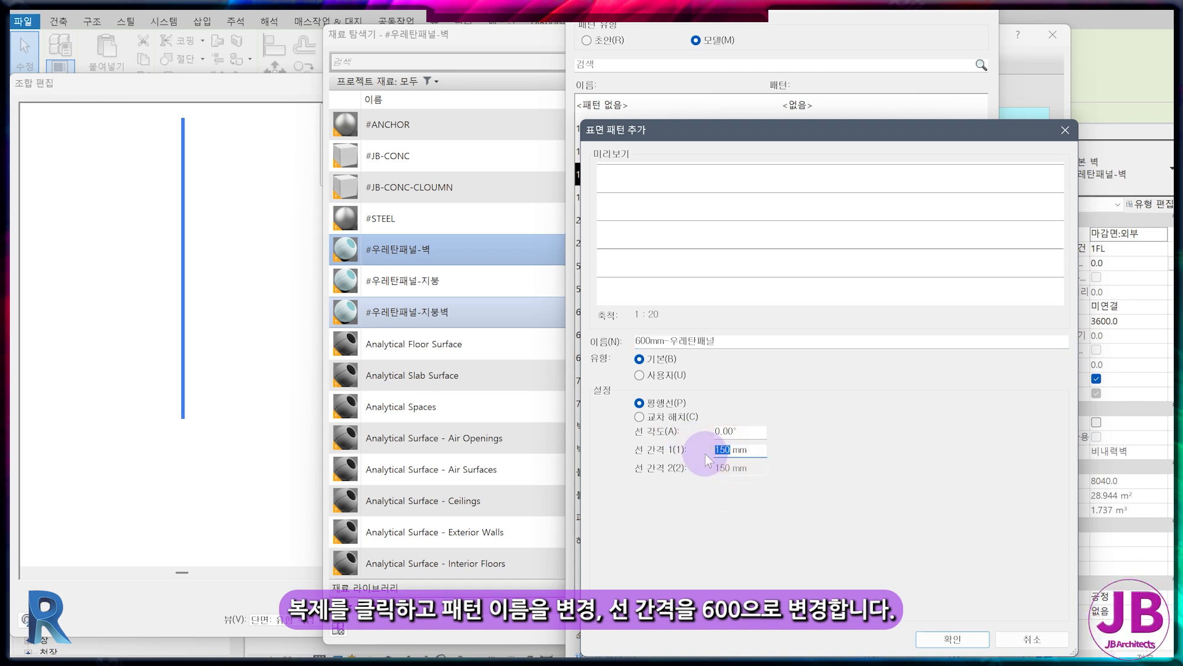
{"action": "type", "text": "600"}
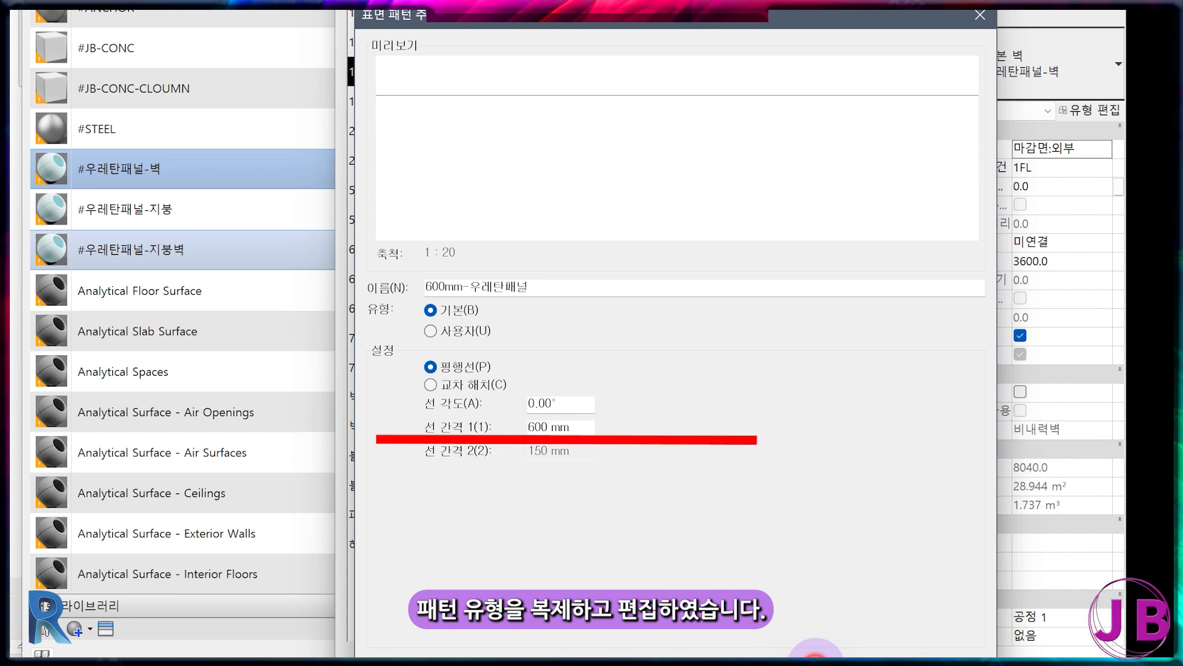
{"action": "left_click", "coordinate": [815, 654]}
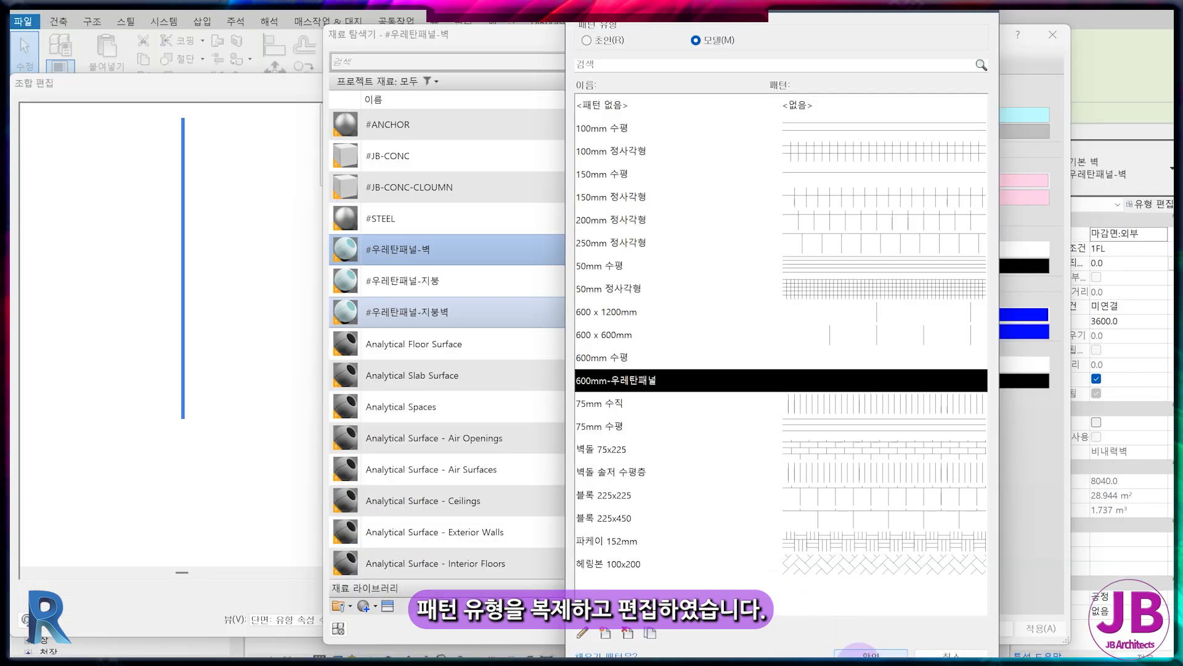
{"action": "left_click", "coordinate": [866, 655]}
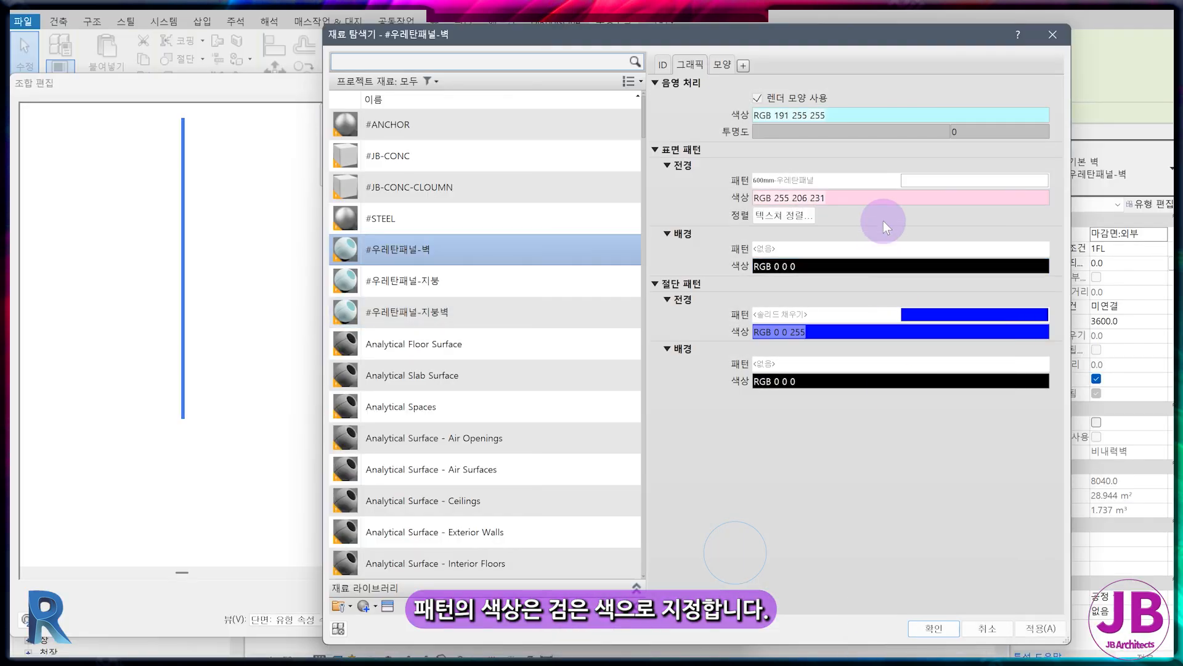
Step: Set the wall material's foreground surface pattern colour to black and apply the changes to the wall type
{"action": "left_click", "coordinate": [883, 198]}
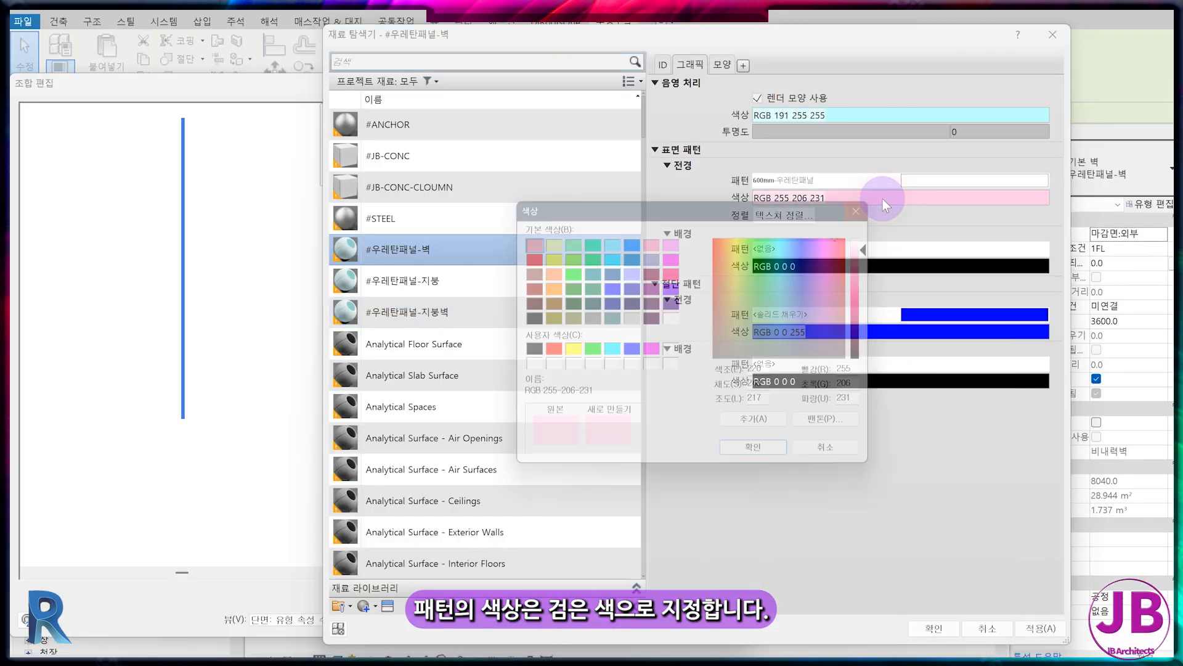
{"action": "left_click_drag", "start_coordinate": [878, 272], "coordinate": [879, 364]}
{"action": "left_click", "coordinate": [773, 466]}
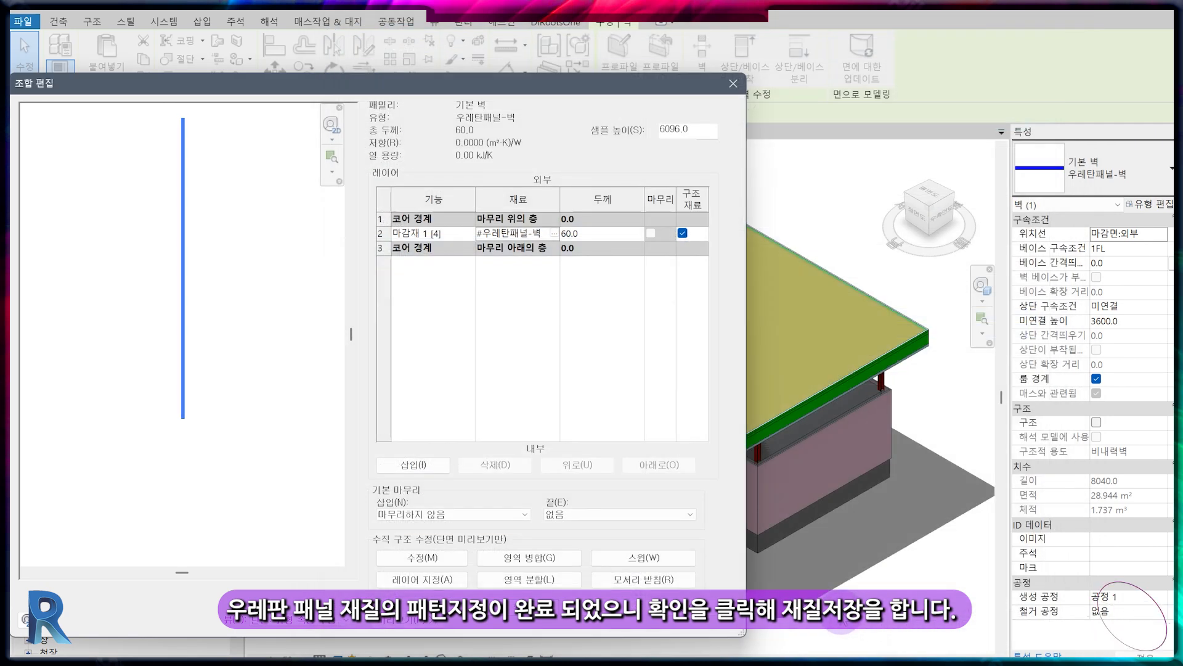
{"action": "left_click", "coordinate": [540, 623]}
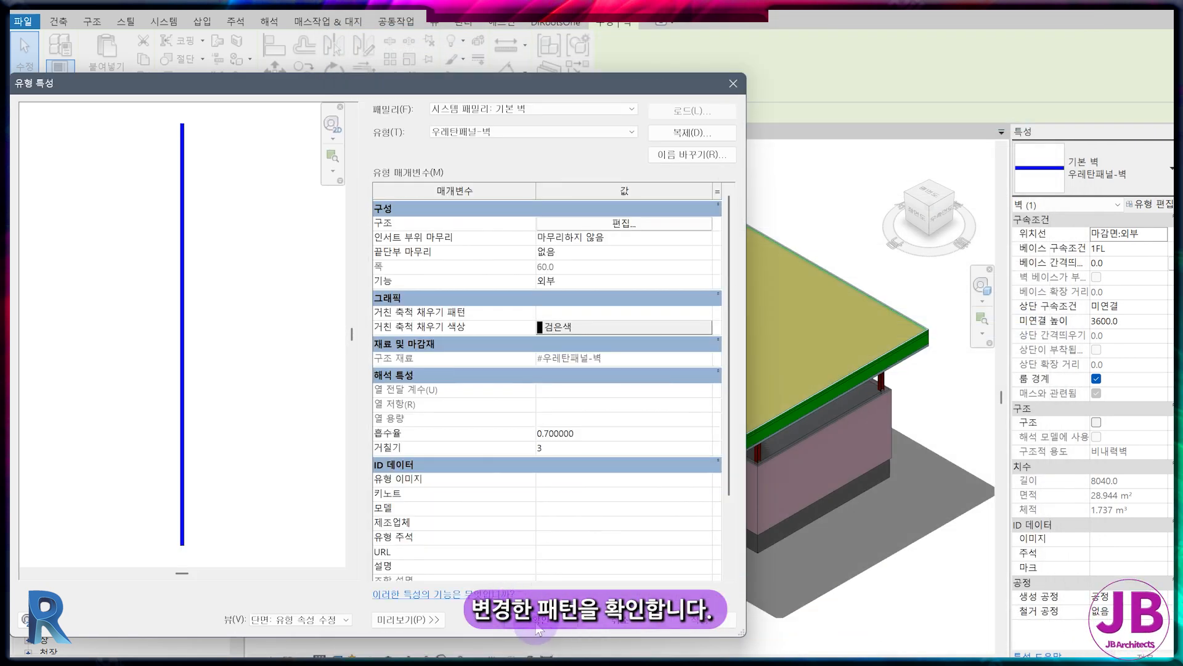
{"action": "left_click", "coordinate": [538, 621]}
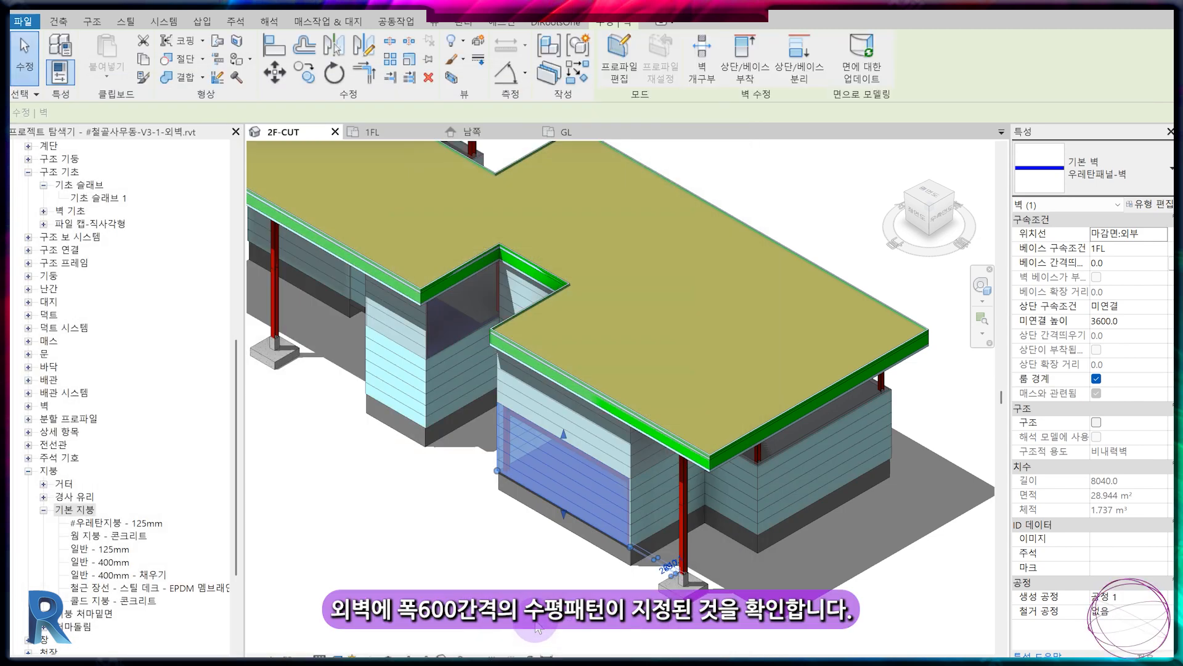
Step: Switch the mass display to 뷰 설정별 매스 표시 to hide the mass forms covering the wall patterns
{"action": "left_click", "coordinate": [583, 559]}
{"action": "scroll", "coordinate": [584, 557], "scroll_direction": "up", "scroll_amount": 2}
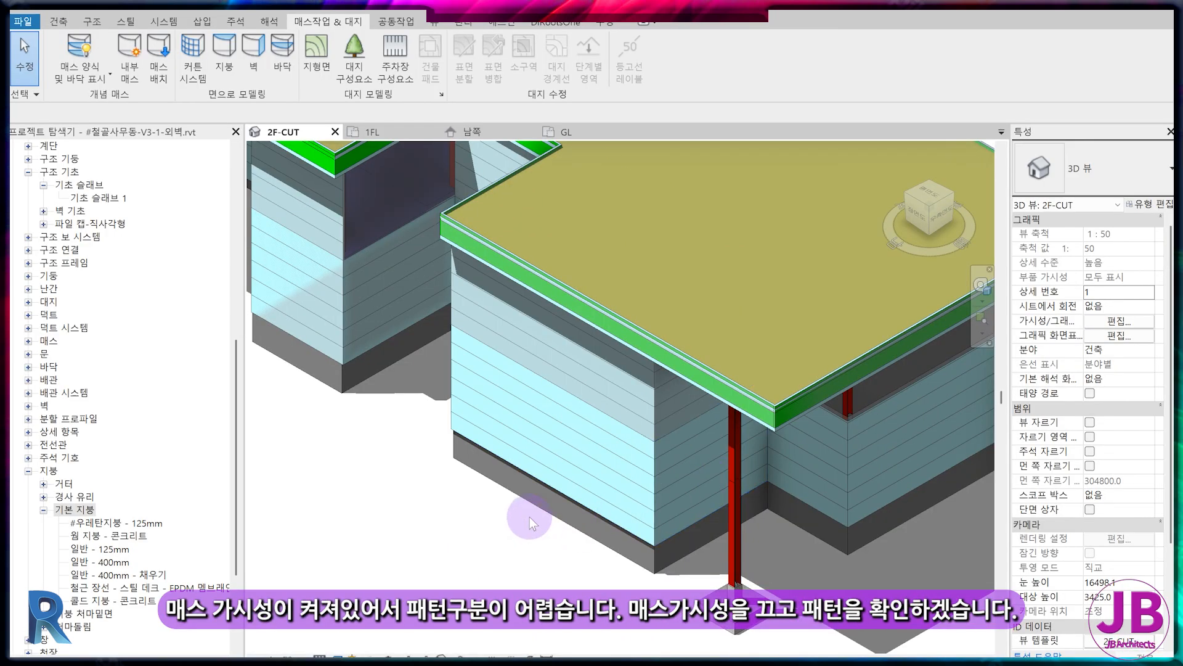
{"action": "scroll", "coordinate": [531, 517], "scroll_direction": "up", "scroll_amount": 3}
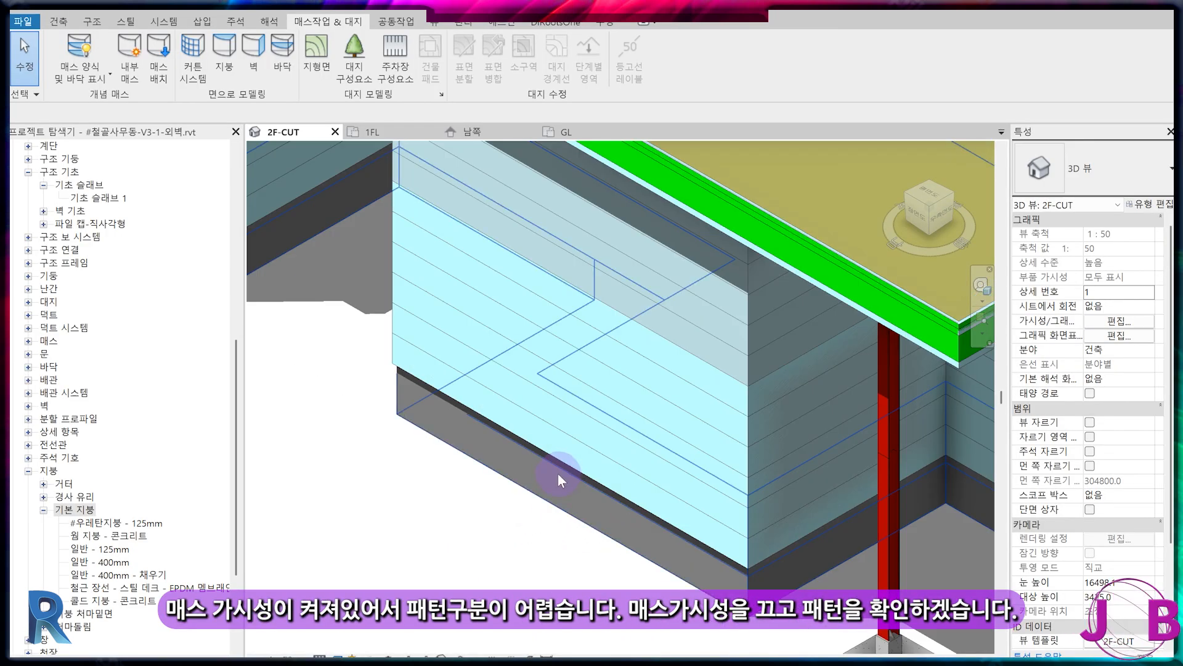
{"action": "scroll", "coordinate": [558, 478], "scroll_direction": "down", "scroll_amount": 4}
{"action": "middle_click_drag", "start_coordinate": [544, 498], "coordinate": [525, 534]}
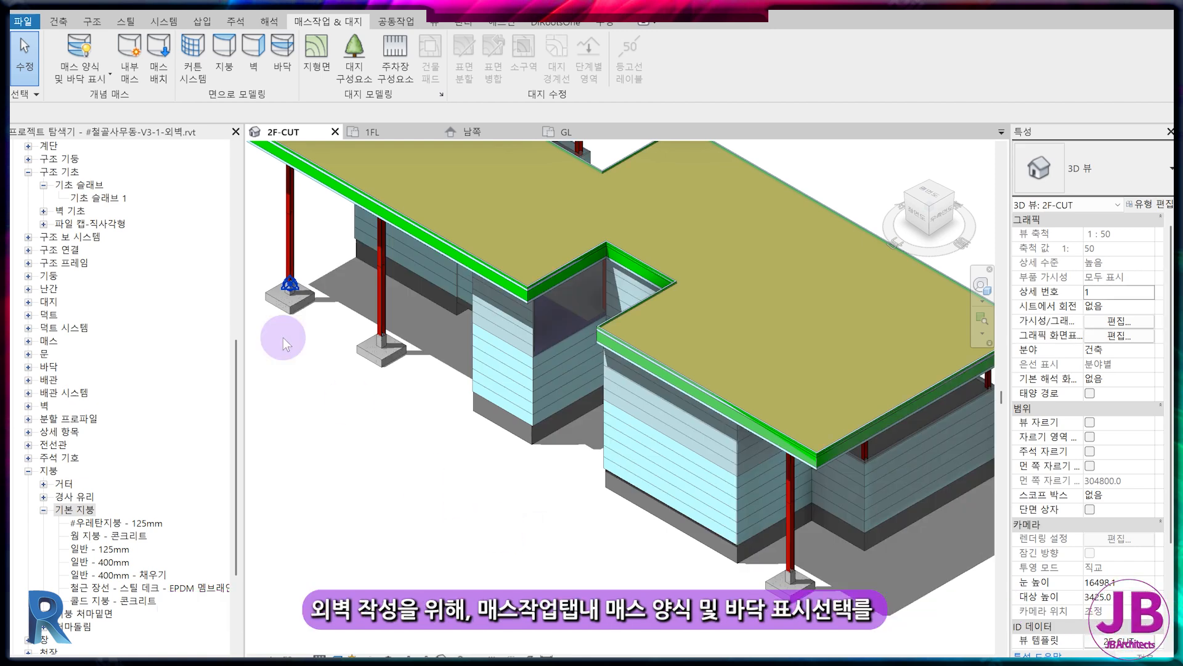
{"action": "left_click", "coordinate": [102, 82]}
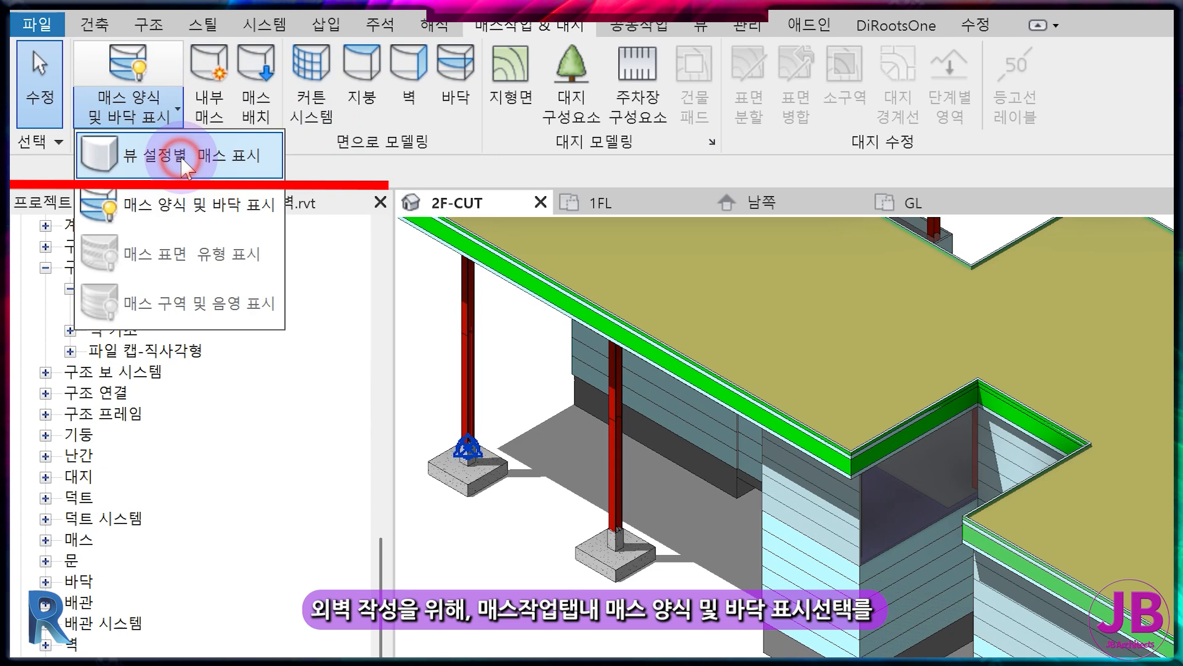
{"action": "left_click", "coordinate": [183, 162]}
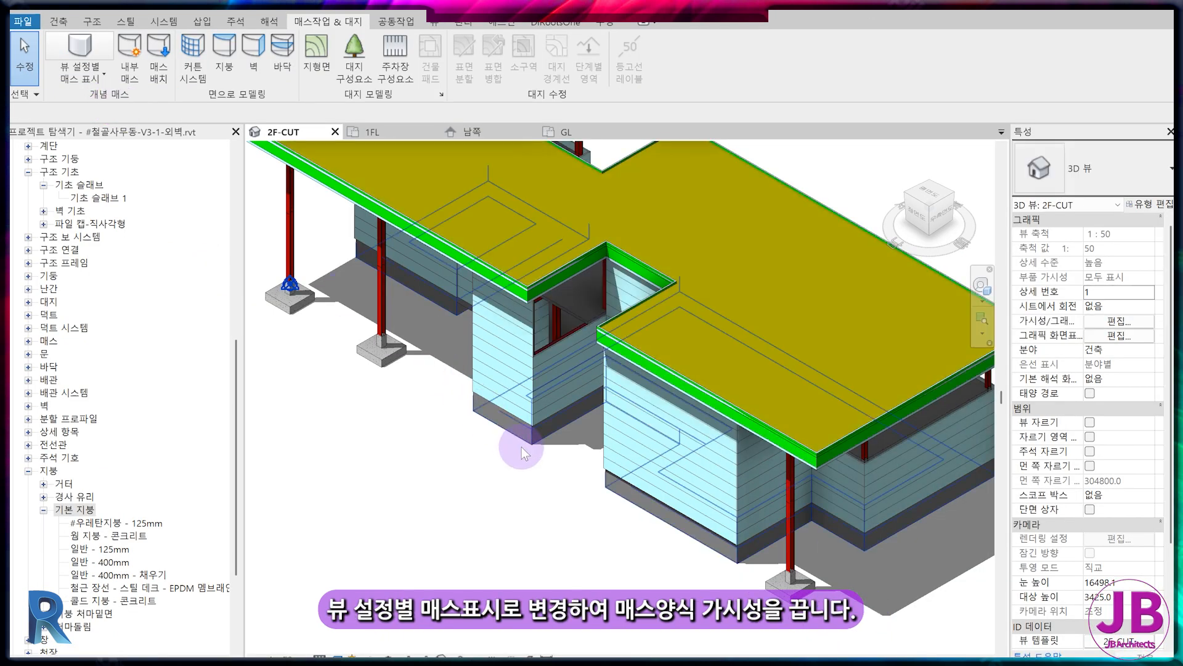
Step: Open the material #우레탄패널-지붕벽 for editing from the type structure of the green wall along the roof edge
{"action": "middle_click_drag", "start_coordinate": [557, 541], "coordinate": [483, 450]}
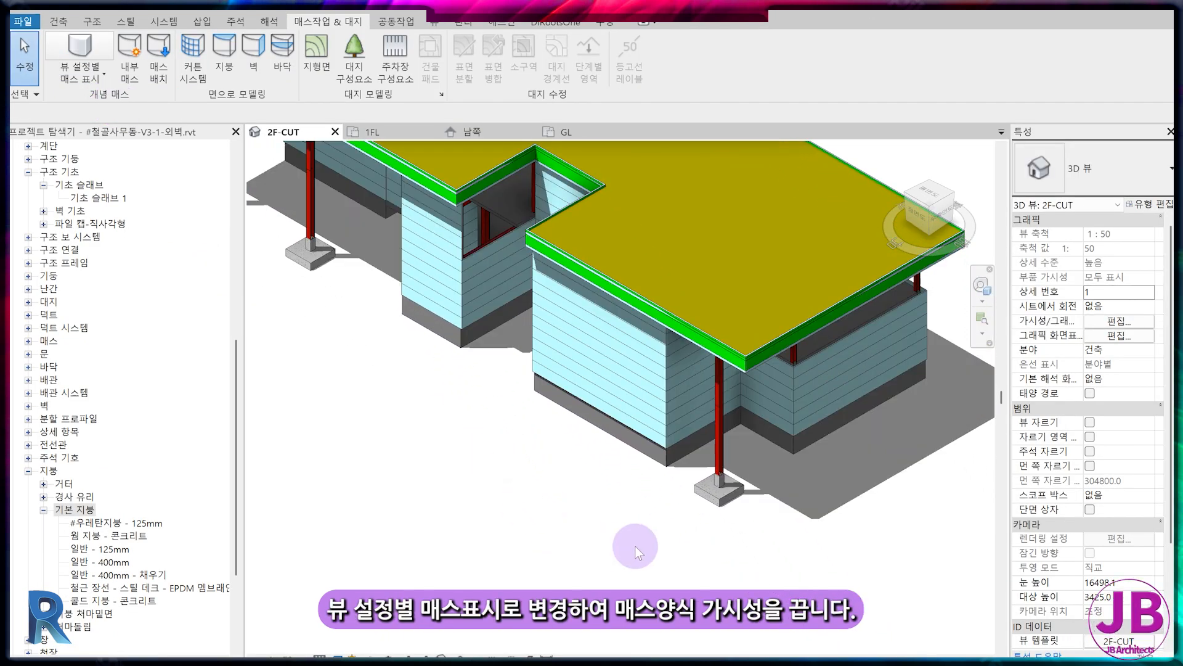
{"action": "middle_click_drag", "start_coordinate": [587, 507], "coordinate": [611, 550]}
{"action": "scroll", "coordinate": [611, 550], "scroll_direction": "up", "scroll_amount": 2}
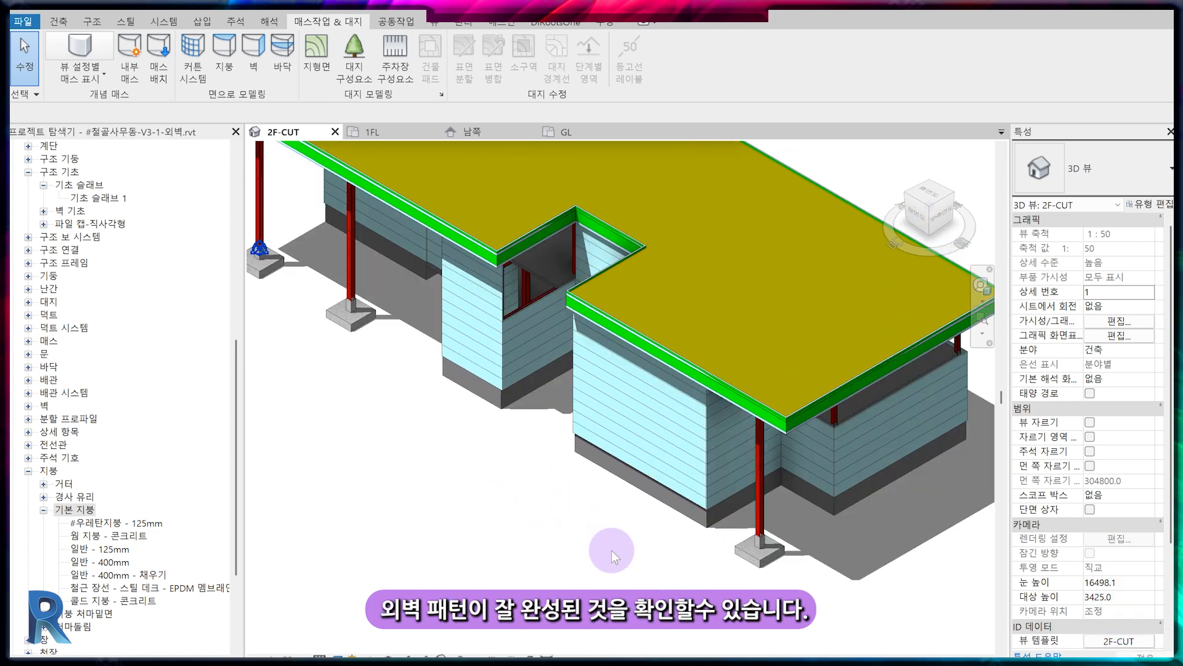
{"action": "scroll", "coordinate": [763, 418], "scroll_direction": "up", "scroll_amount": 3}
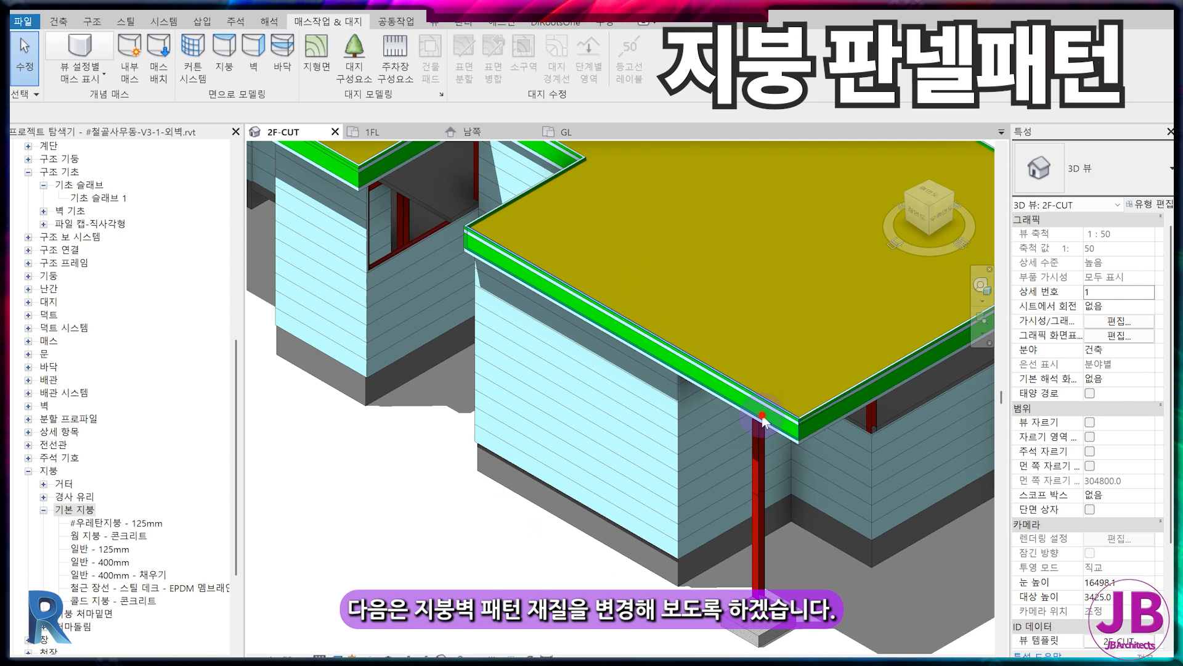
{"action": "left_click", "coordinate": [763, 418]}
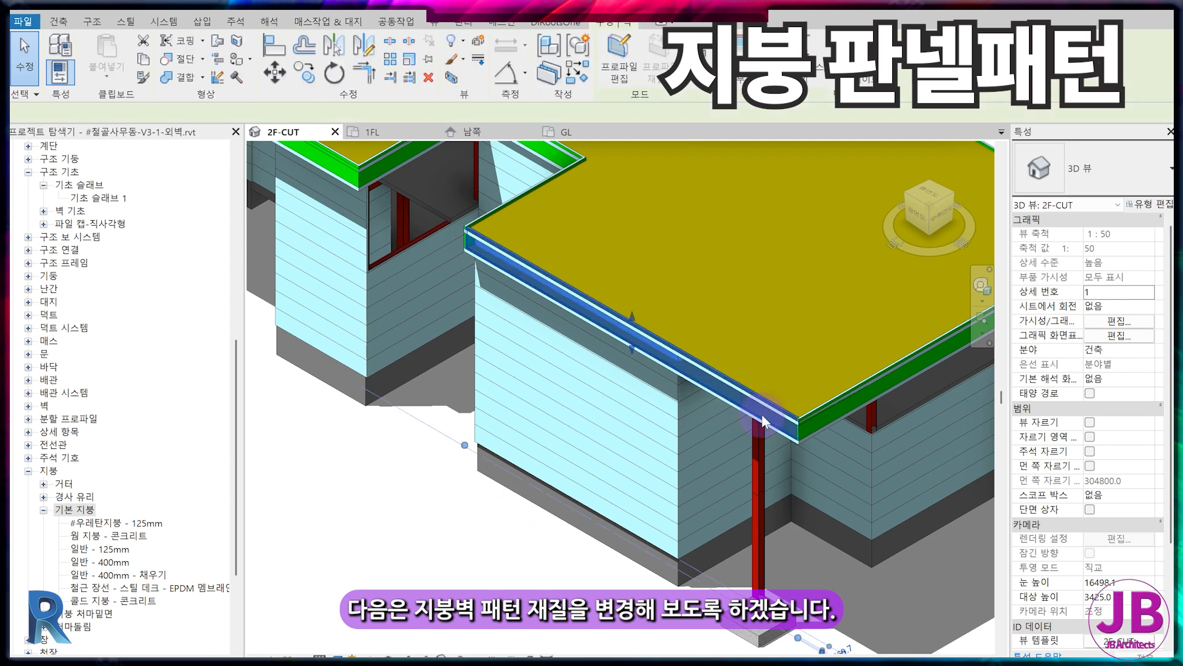
{"action": "left_click", "coordinate": [1153, 205]}
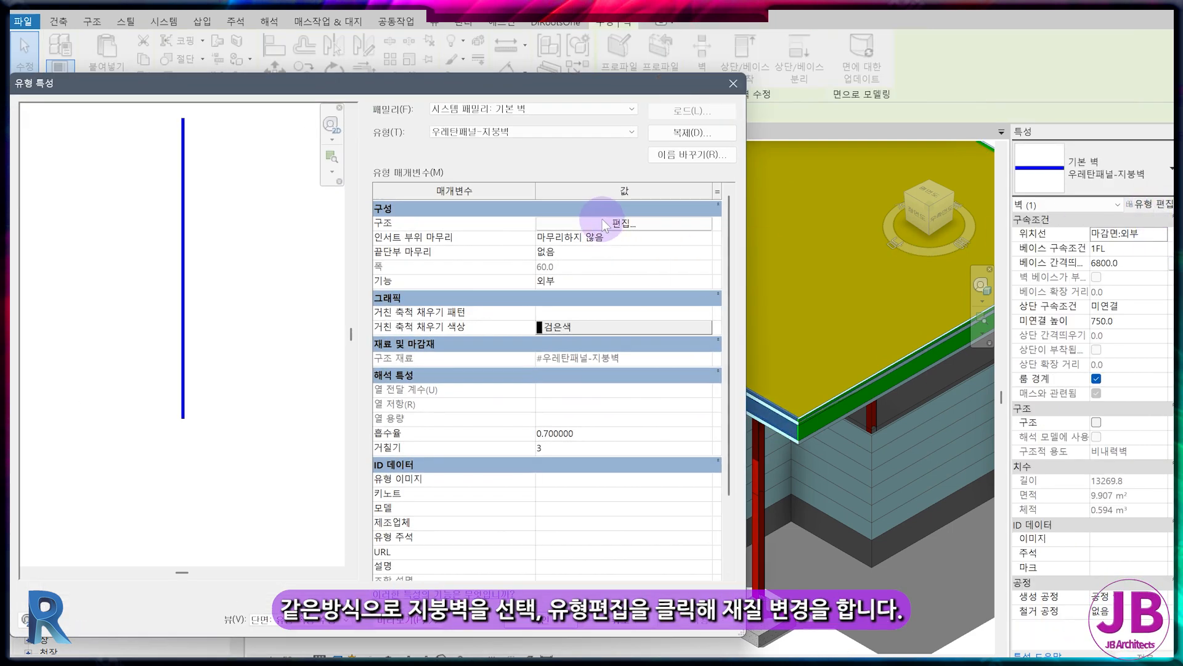
{"action": "left_click", "coordinate": [601, 222]}
{"action": "left_click", "coordinate": [557, 234]}
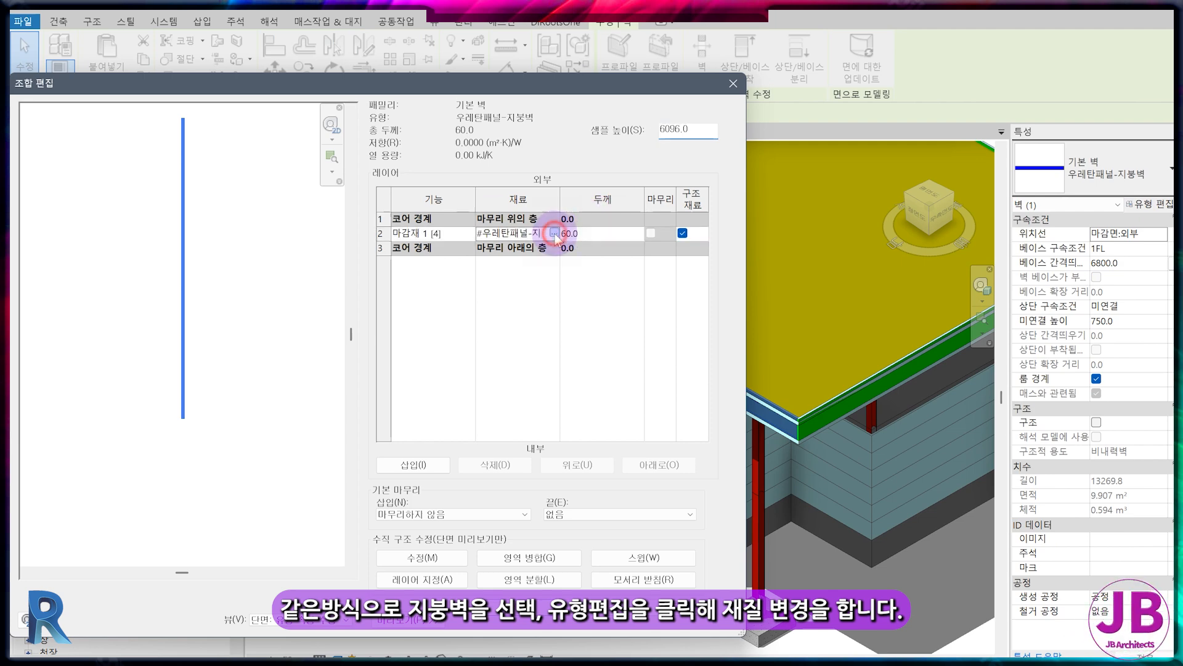
{"action": "left_click", "coordinate": [552, 233]}
Step: Assign the model pattern 600mm-우레탄패널 as the foreground surface pattern of the material #우레탄패널-지붕벽
{"action": "left_click", "coordinate": [989, 185]}
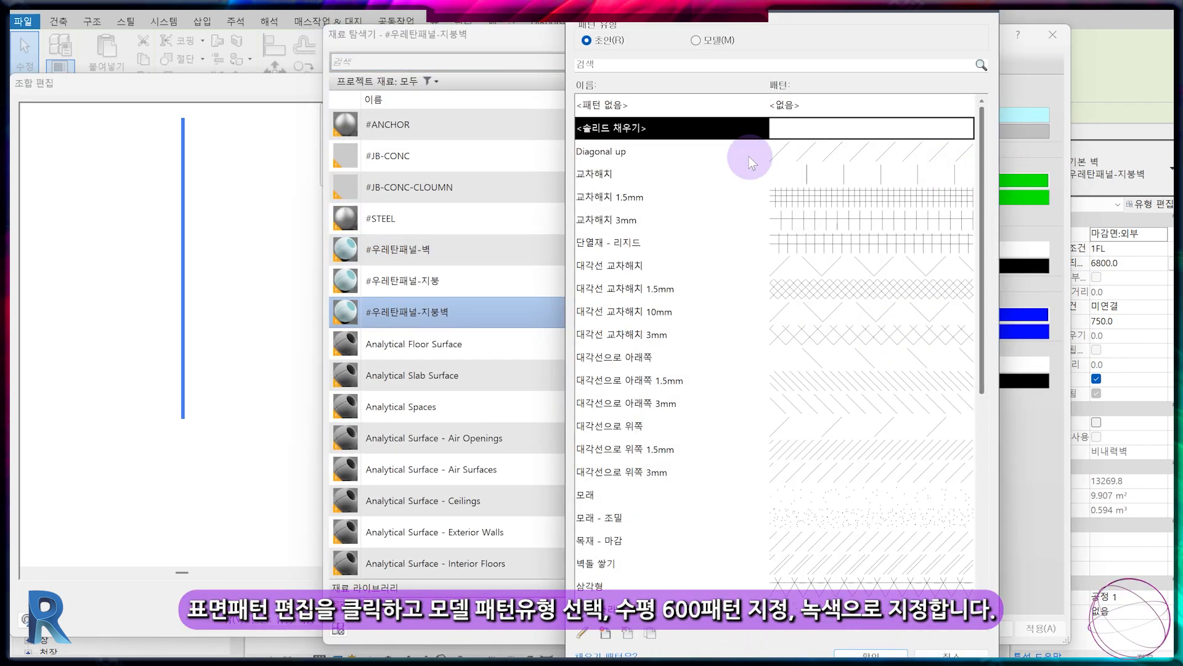
{"action": "left_click", "coordinate": [695, 40]}
{"action": "left_click", "coordinate": [610, 380]}
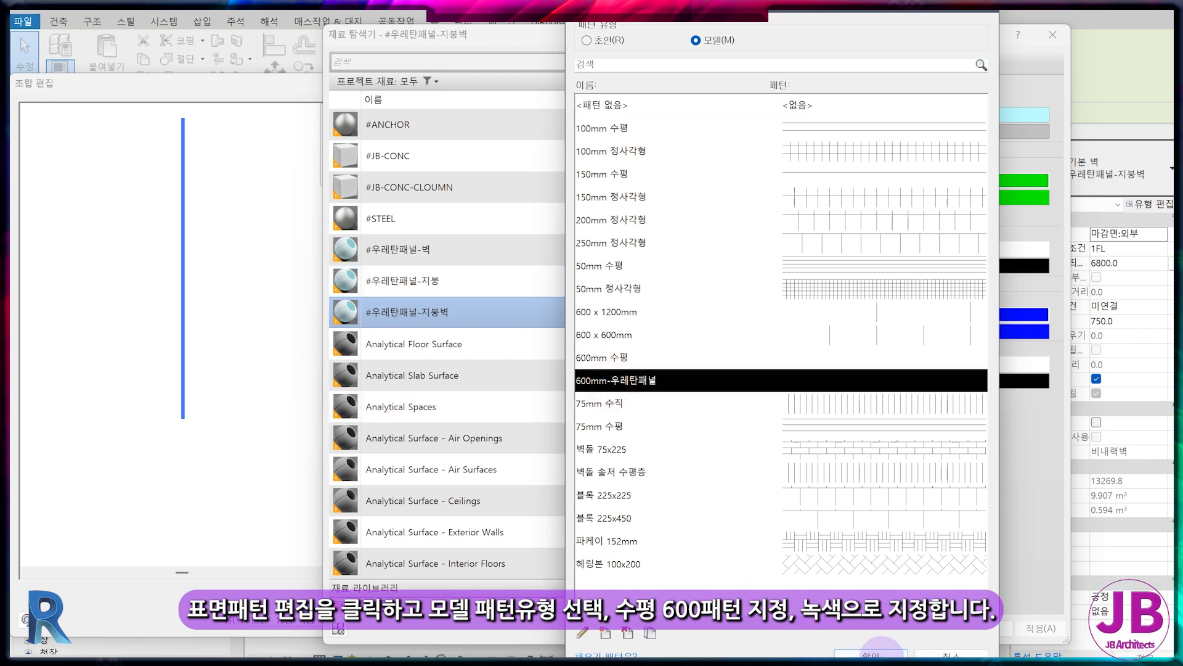
{"action": "left_click", "coordinate": [871, 652]}
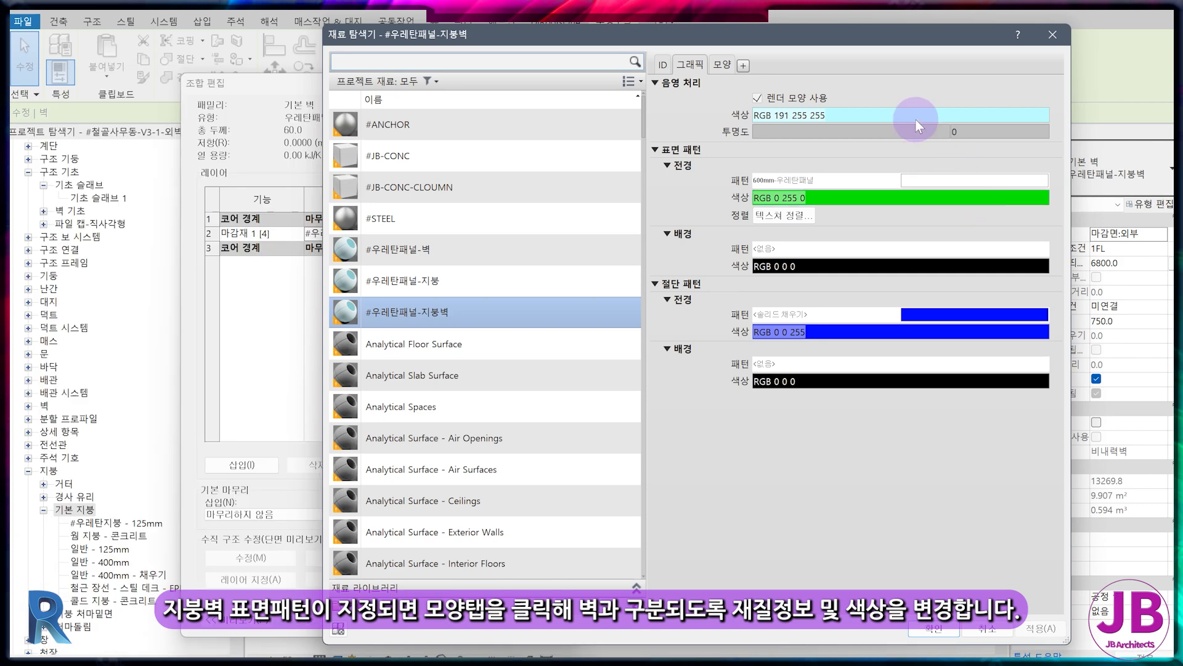
Step: Duplicate the appearance asset of #우레탄패널-지붕벽 and rename the copy #우레탄패널-지붕
{"action": "left_click", "coordinate": [728, 64]}
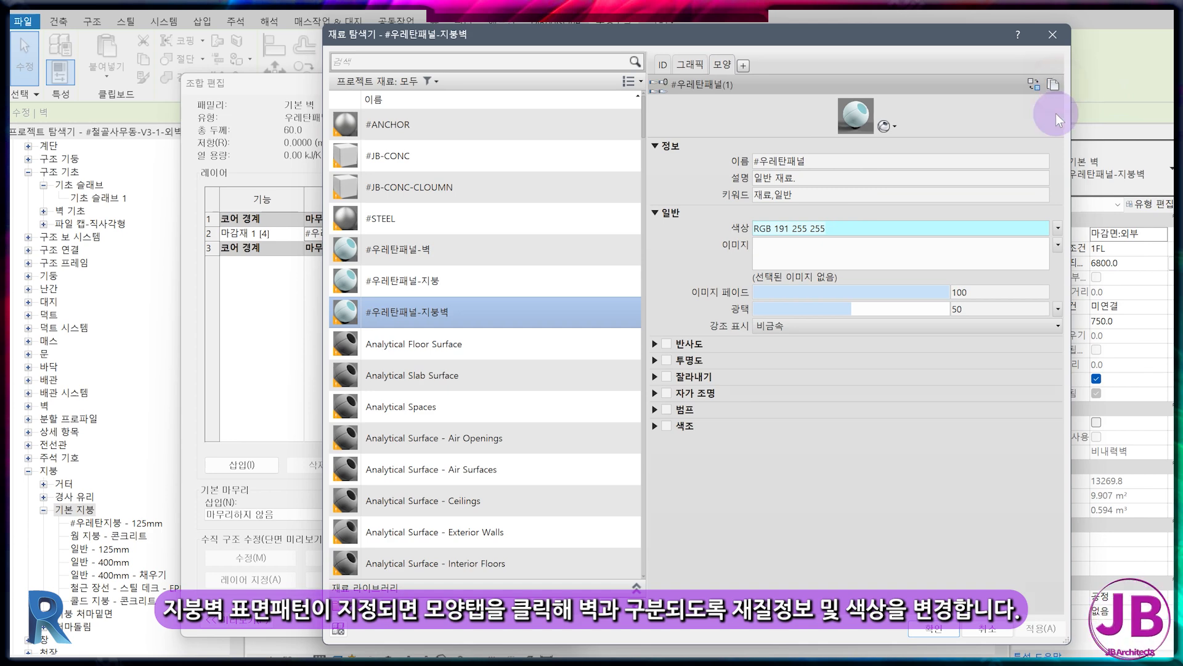
{"action": "left_click", "coordinate": [827, 162]}
{"action": "key", "text": "BackSpace"}
{"action": "key", "text": "BackSpace"}
{"action": "key", "text": "BackSpace"}
{"action": "type", "text": "-지붕"}
Step: Set the appearance colour to grey RGB 128 128 128 and apply the material changes to the roof-edge wall type
{"action": "left_click", "coordinate": [837, 254]}
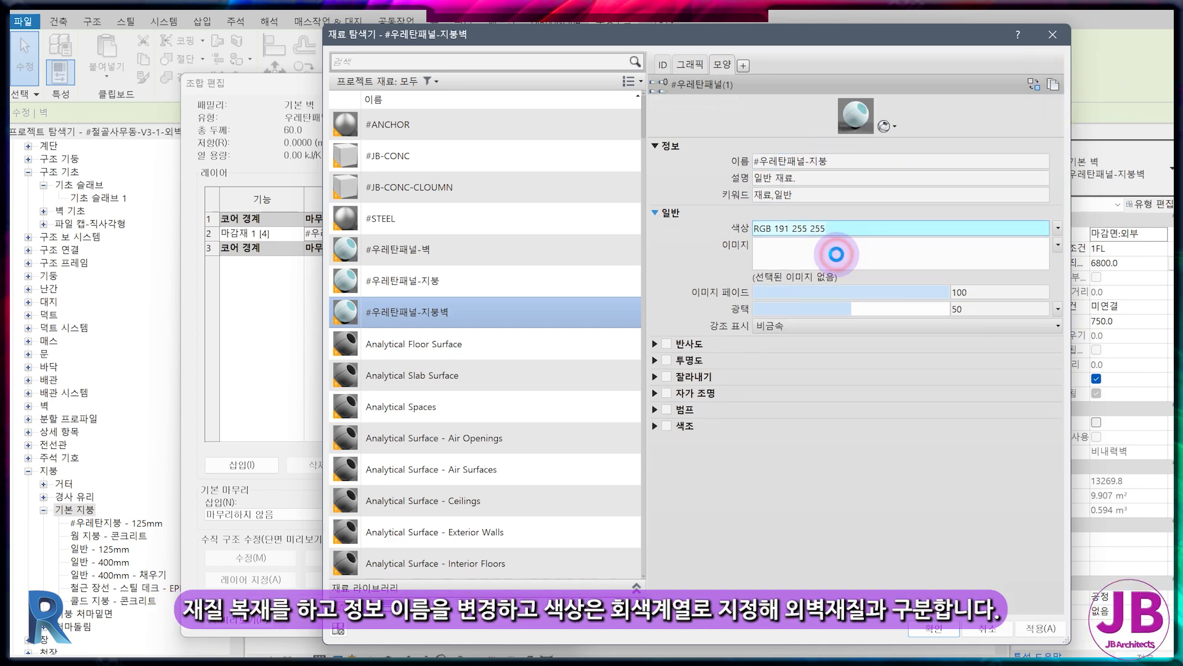
{"action": "left_click", "coordinate": [588, 319]}
{"action": "left_click", "coordinate": [746, 434]}
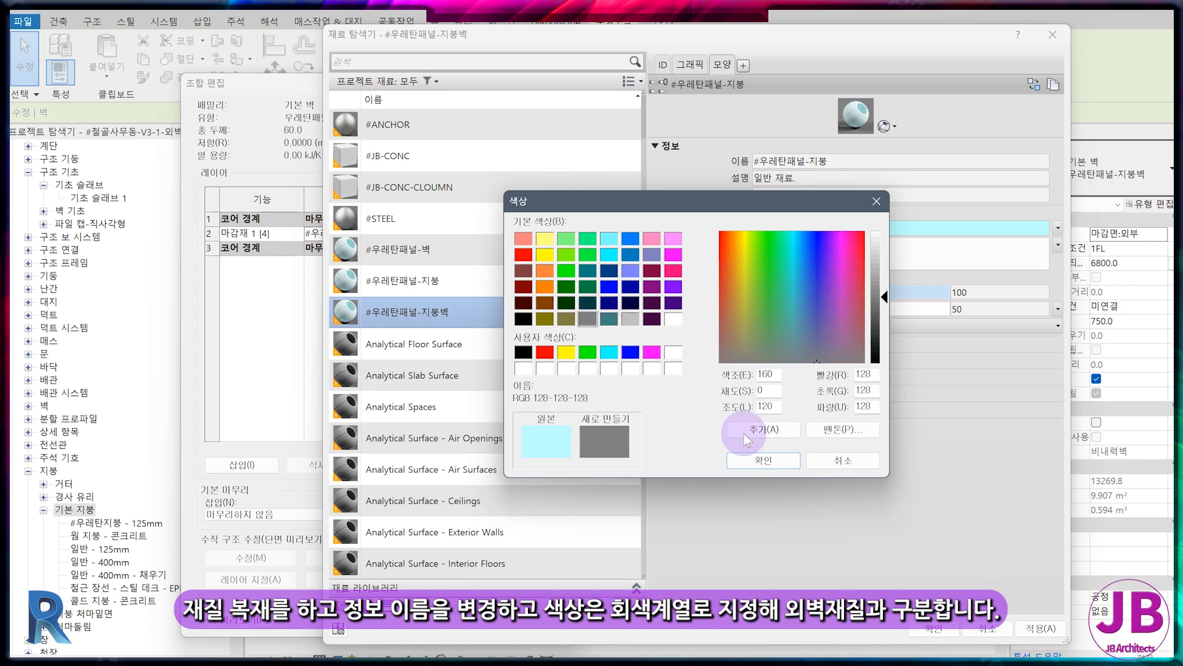
{"action": "left_click", "coordinate": [779, 463]}
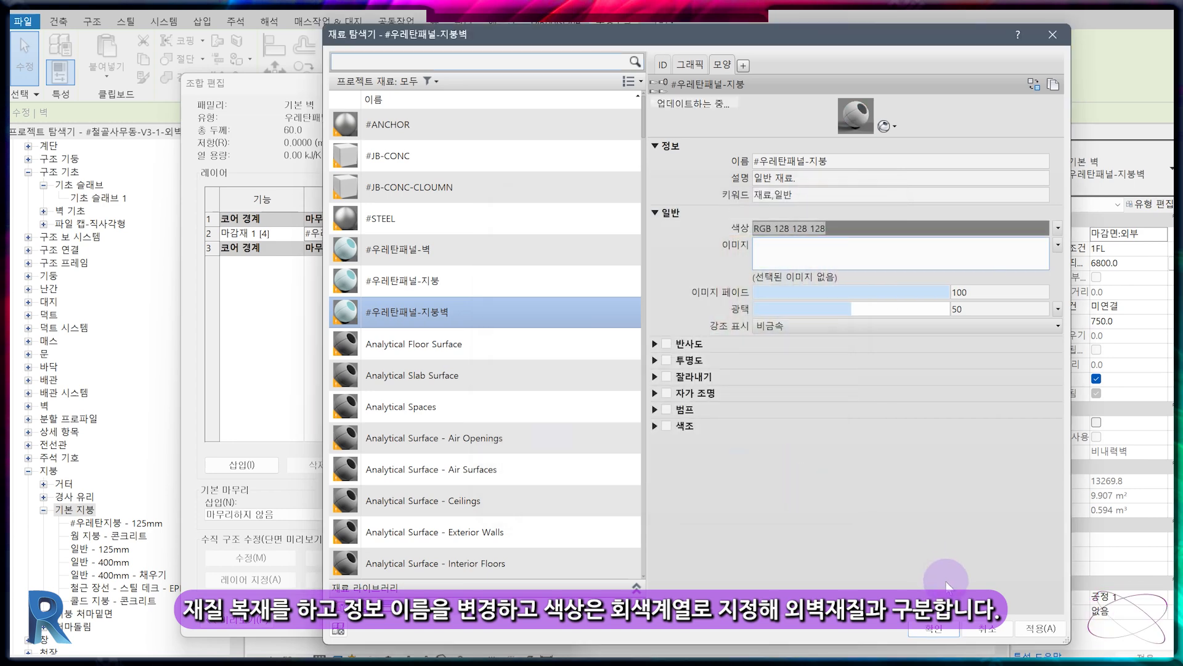
{"action": "left_click", "coordinate": [949, 632]}
{"action": "left_click", "coordinate": [384, 603]}
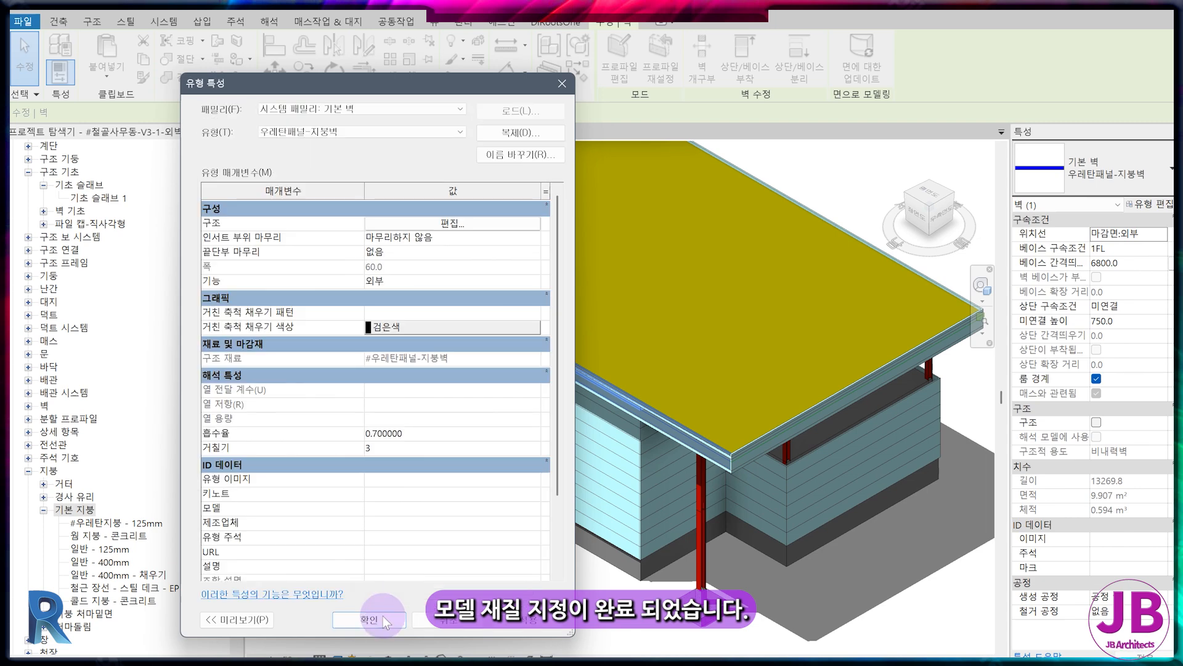
{"action": "left_click", "coordinate": [386, 621]}
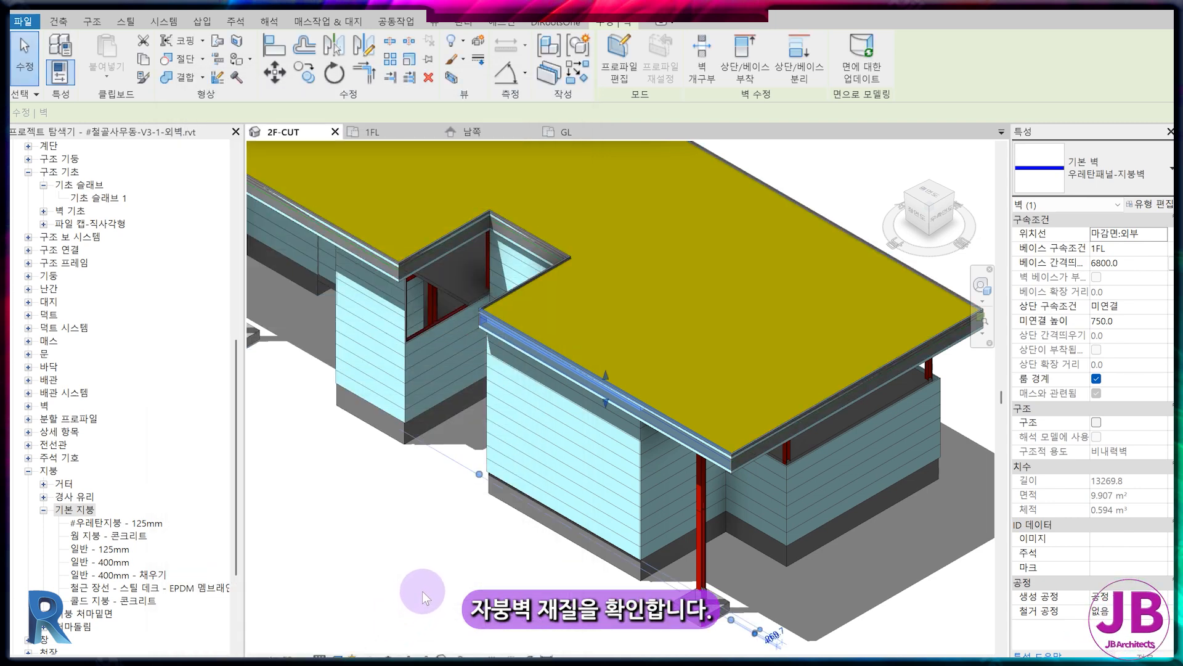
{"action": "left_click", "coordinate": [423, 591]}
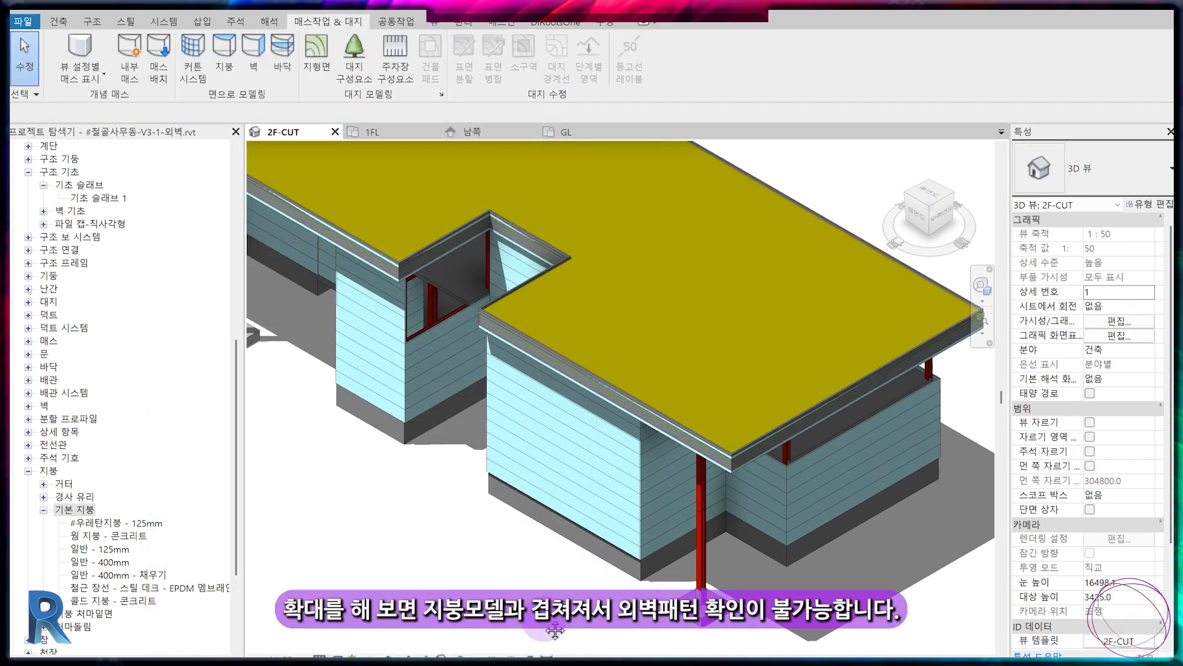
Step: Pull the upper #우레탄지붕 - 125mm roof's edges back where they overlap the roof-edge walls
{"action": "scroll", "coordinate": [701, 413], "scroll_direction": "up", "scroll_amount": 3}
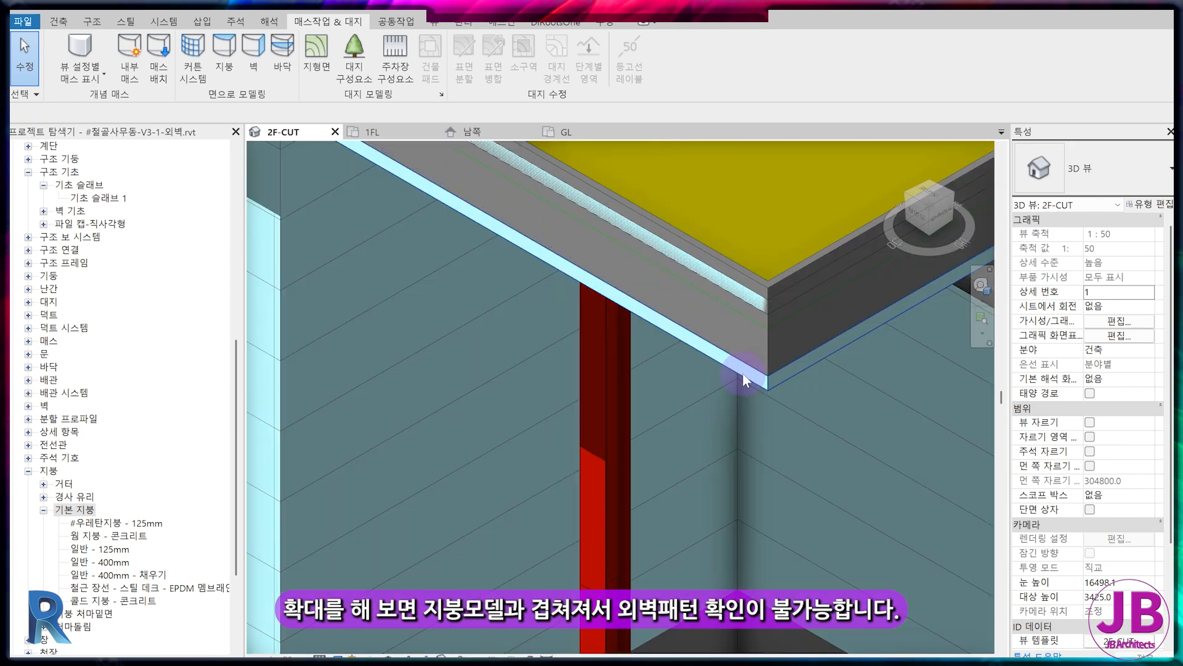
{"action": "scroll", "coordinate": [765, 345], "scroll_direction": "down", "scroll_amount": 5}
{"action": "left_click", "coordinate": [770, 318]}
{"action": "scroll", "coordinate": [740, 401], "scroll_direction": "up", "scroll_amount": 4}
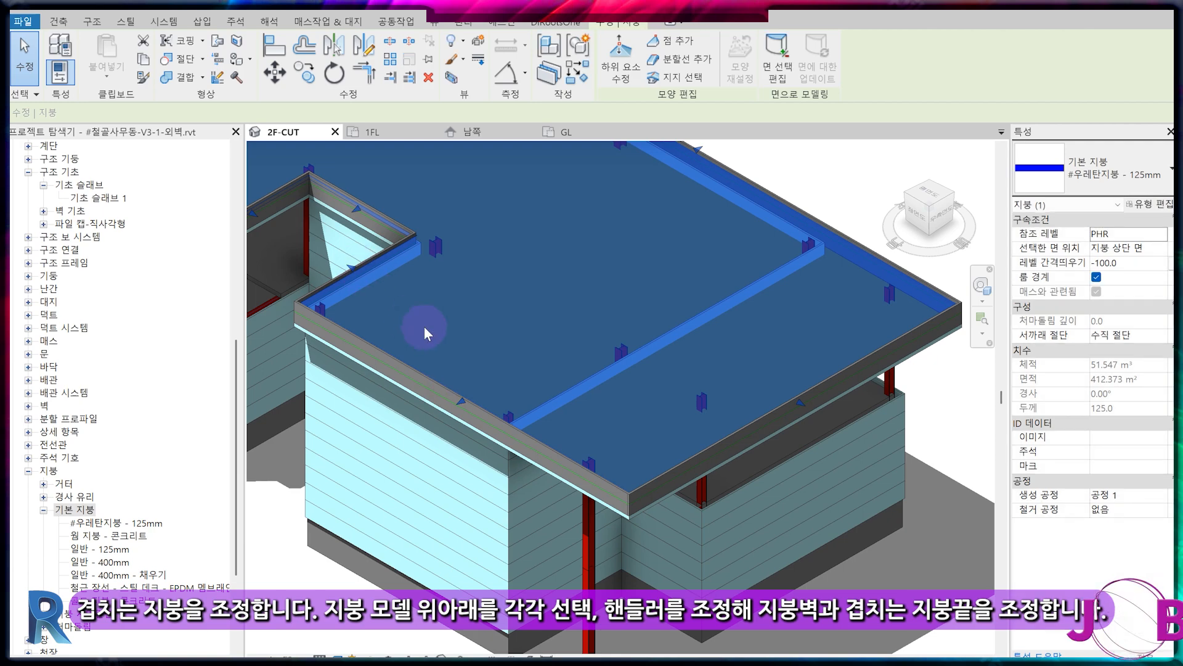
{"action": "key", "text": "Escape"}
Step: Pull the lower #우레탄지붕 - 125mm roof's edges back so they stop covering the roof-edge wall faces
{"action": "scroll", "coordinate": [722, 357], "scroll_direction": "up", "scroll_amount": 5}
{"action": "left_click", "coordinate": [723, 359]}
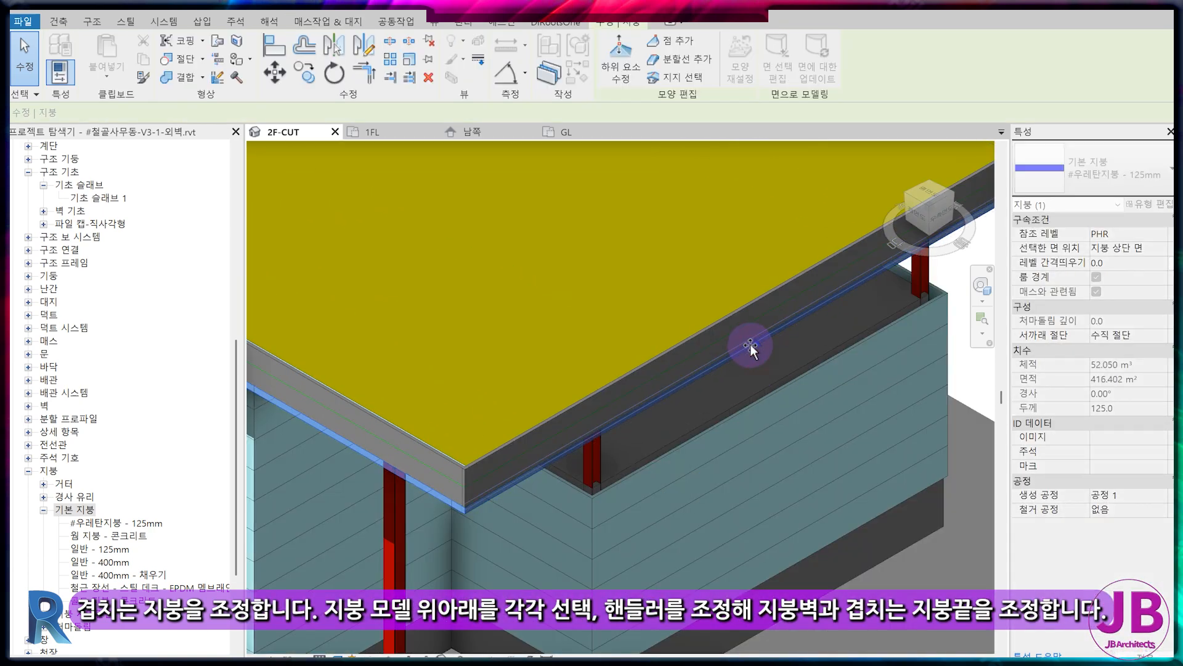
{"action": "scroll", "coordinate": [771, 431], "scroll_direction": "up", "scroll_amount": 3}
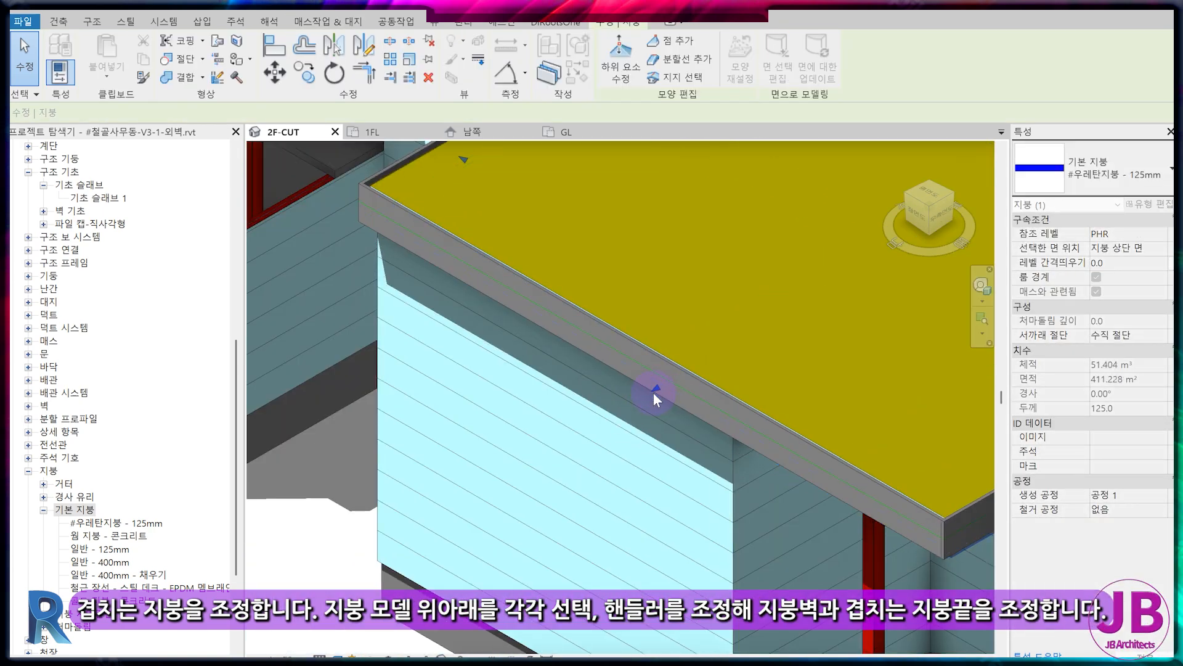
{"action": "key", "text": "Escape"}
{"action": "scroll", "coordinate": [570, 425], "scroll_direction": "down", "scroll_amount": 4}
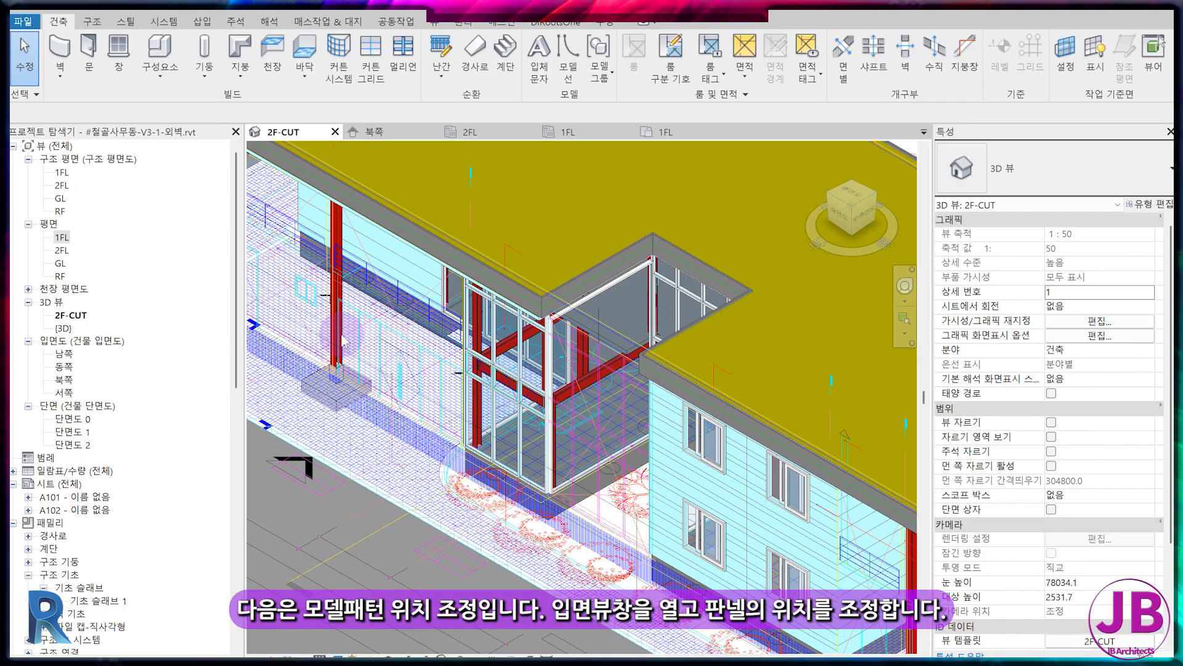
Step: In the 북쪽 elevation, align the first-floor wall's horizontal pattern lines with the panel lines of the CAD elevation
{"action": "left_click", "coordinate": [380, 131]}
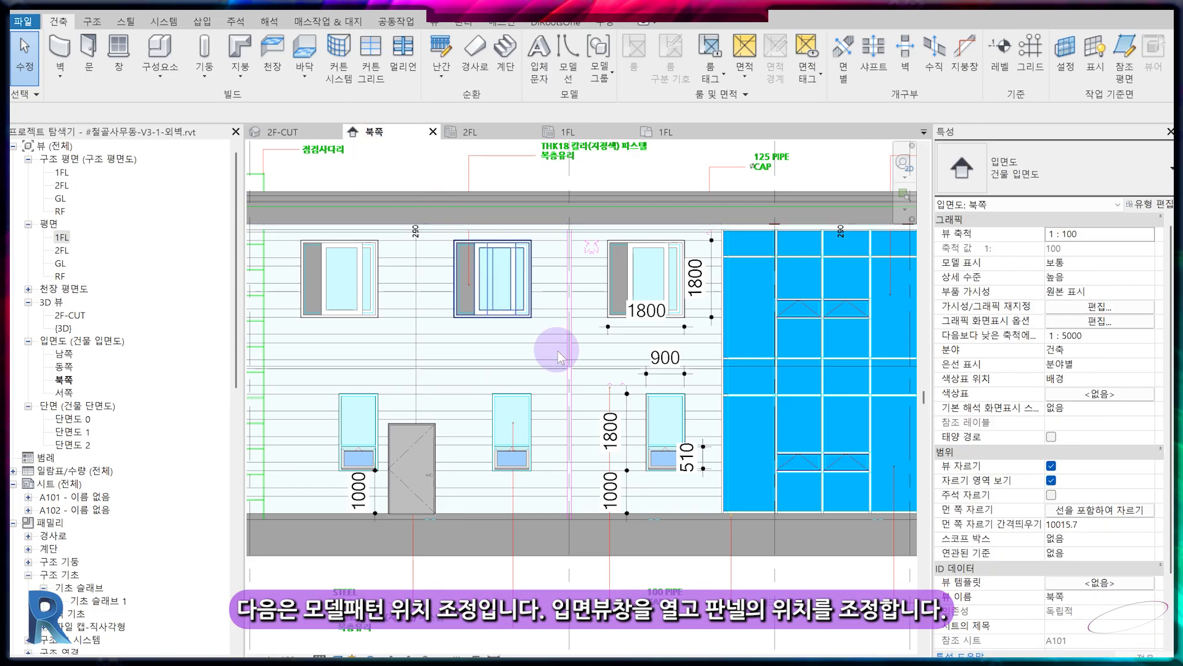
{"action": "scroll", "coordinate": [690, 448], "scroll_direction": "up", "scroll_amount": 2}
{"action": "scroll", "coordinate": [717, 352], "scroll_direction": "up", "scroll_amount": 2}
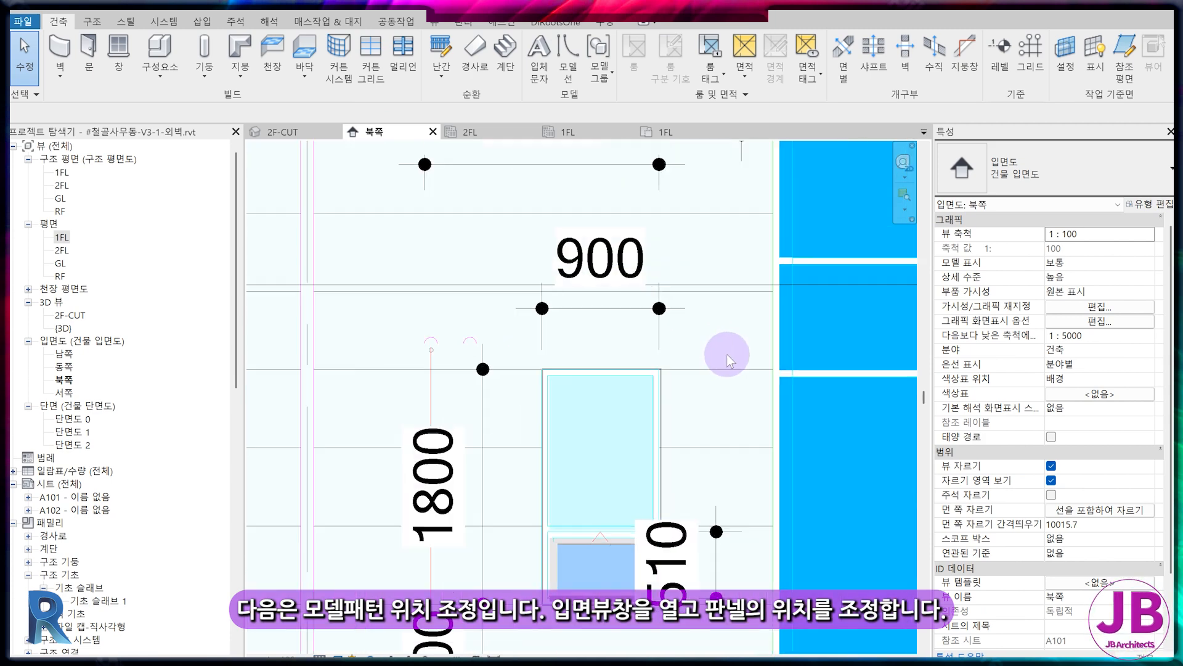
{"action": "left_click", "coordinate": [736, 344]}
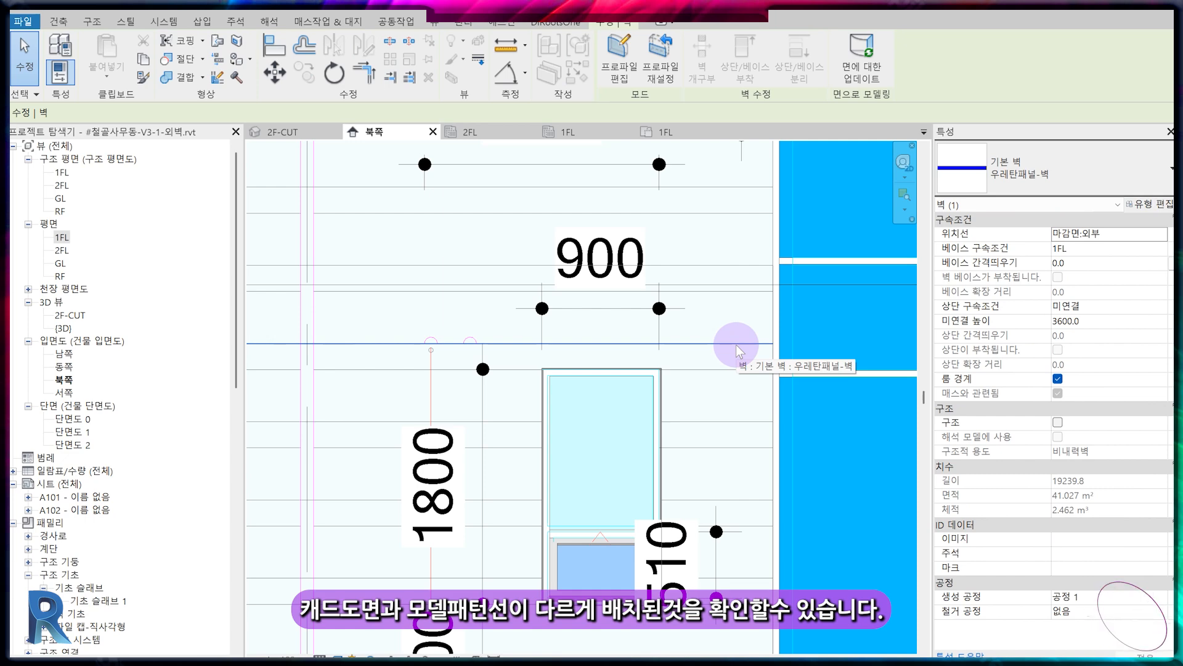
{"action": "key", "text": "Escape"}
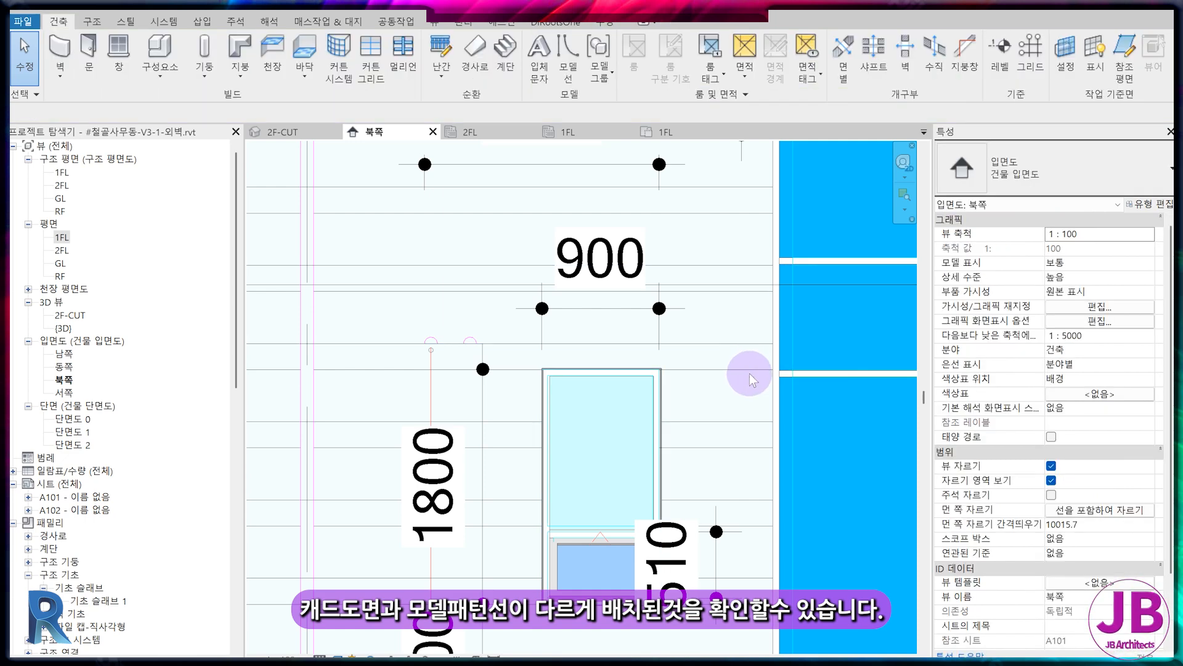
{"action": "left_click", "coordinate": [749, 378]}
{"action": "key", "text": "Escape"}
{"action": "key", "text": "a"}
{"action": "key", "text": "l"}
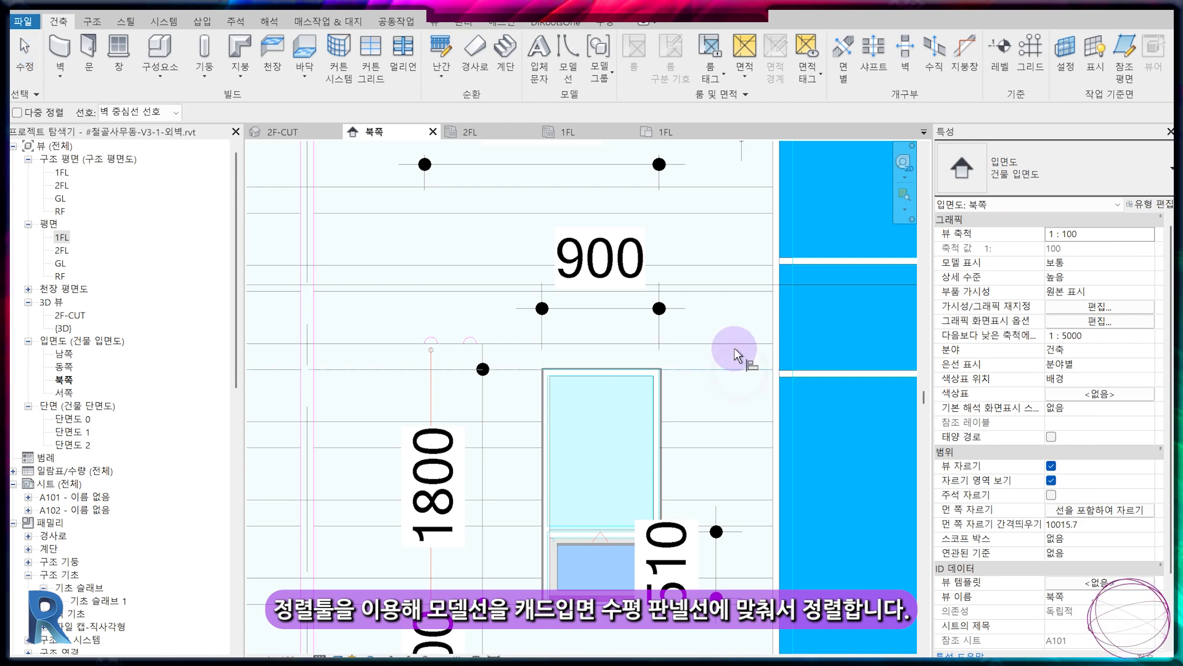
{"action": "left_click", "coordinate": [734, 347]}
{"action": "key", "text": "Escape"}
Step: Align the second-floor wall's 600 mm pattern lines with the CAD elevation's horizontal panel lines
{"action": "scroll", "coordinate": [733, 395], "scroll_direction": "down", "scroll_amount": 3}
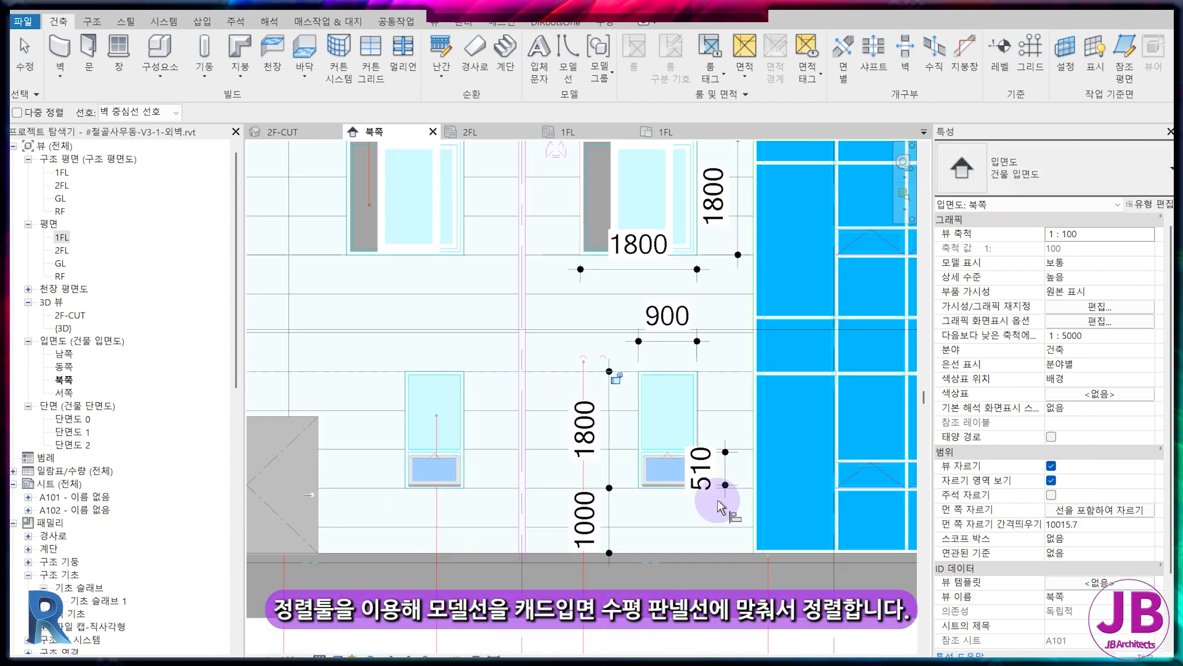
{"action": "scroll", "coordinate": [708, 344], "scroll_direction": "up", "scroll_amount": 3}
{"action": "left_click", "coordinate": [760, 339]}
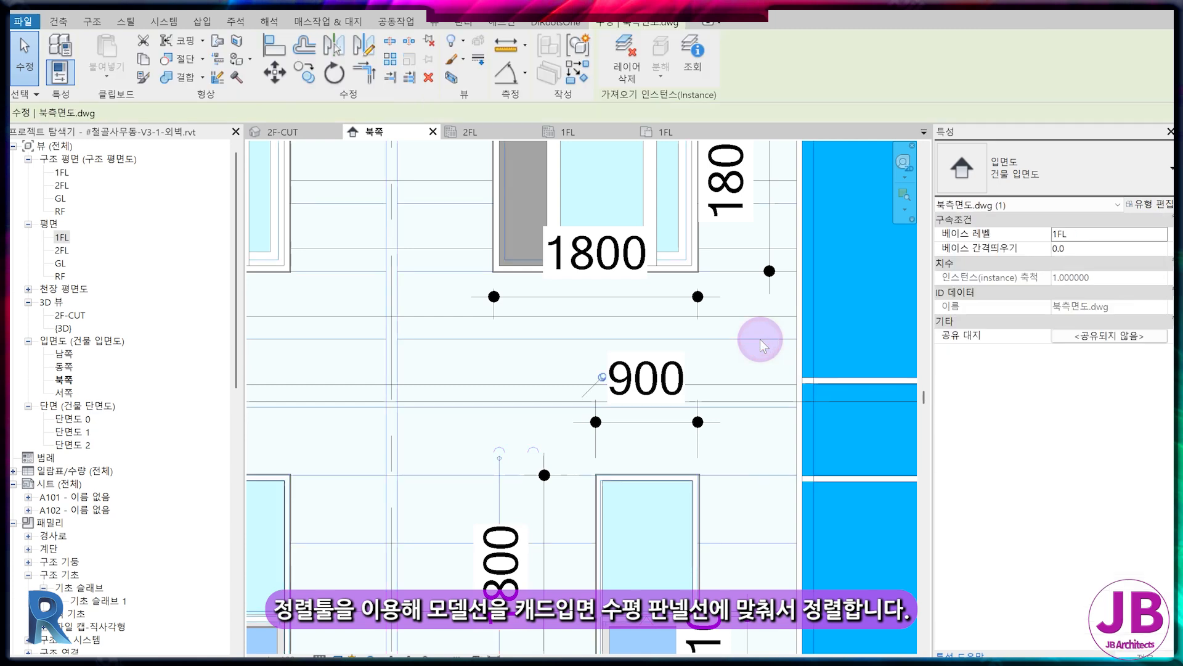
{"action": "key", "text": "Escape"}
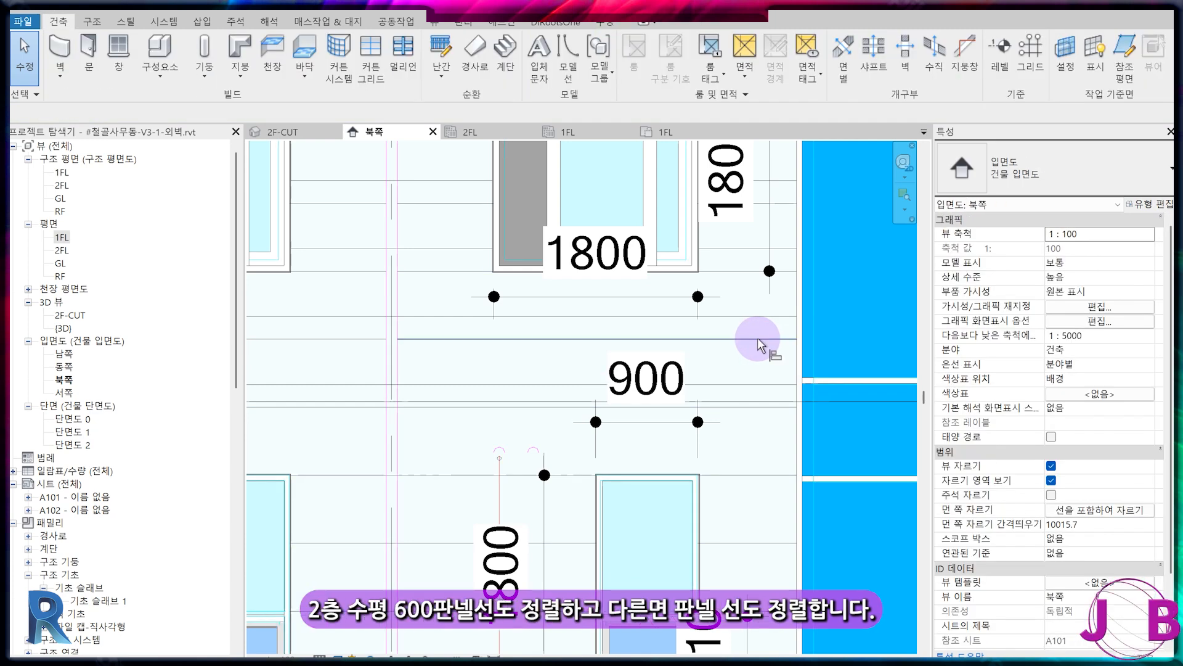
{"action": "key", "text": "a"}
{"action": "key", "text": "l"}
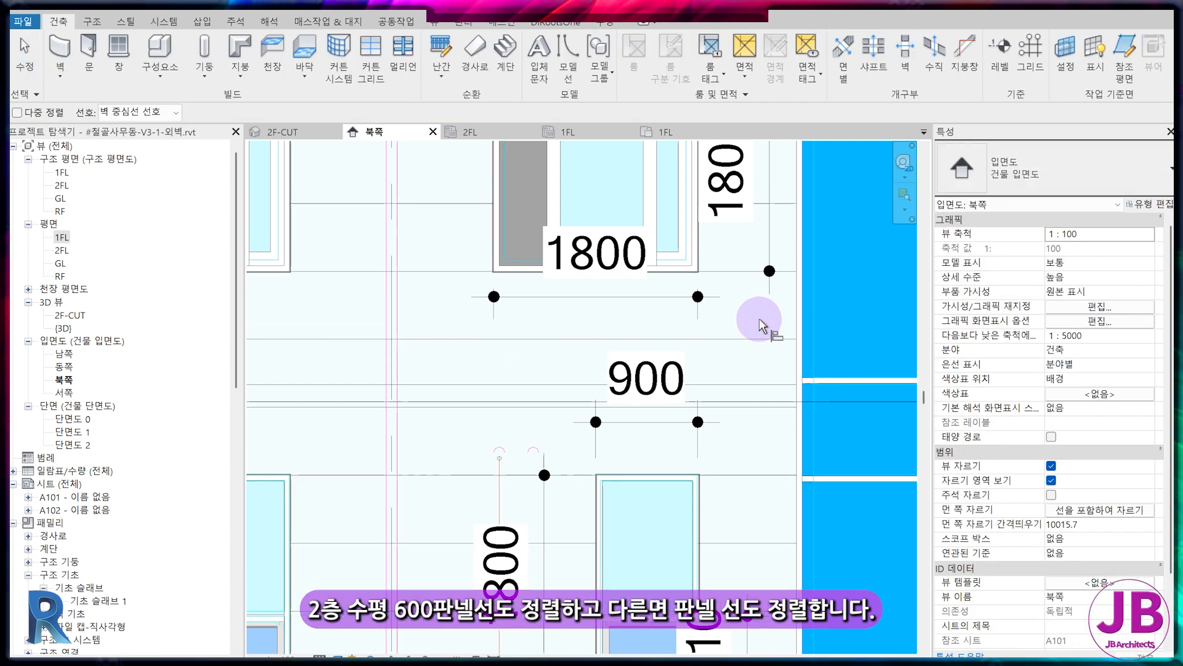
Step: Align the pattern lines of the single-storey wall beneath the terrace railing with the CAD panel lines
{"action": "scroll", "coordinate": [747, 353], "scroll_direction": "down", "scroll_amount": 3}
{"action": "middle_click_drag", "start_coordinate": [436, 346], "coordinate": [370, 308]}
{"action": "scroll", "coordinate": [650, 388], "scroll_direction": "up", "scroll_amount": 2}
{"action": "left_click", "coordinate": [650, 386]}
{"action": "left_click", "coordinate": [654, 369]}
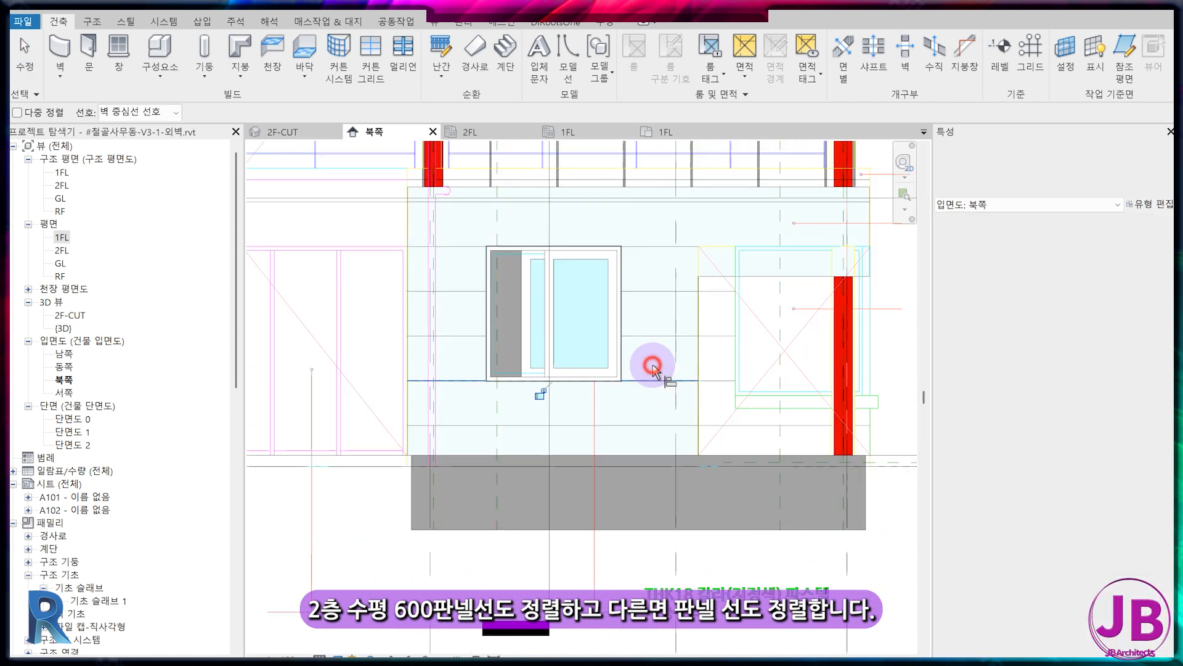
{"action": "scroll", "coordinate": [669, 391], "scroll_direction": "down", "scroll_amount": 2}
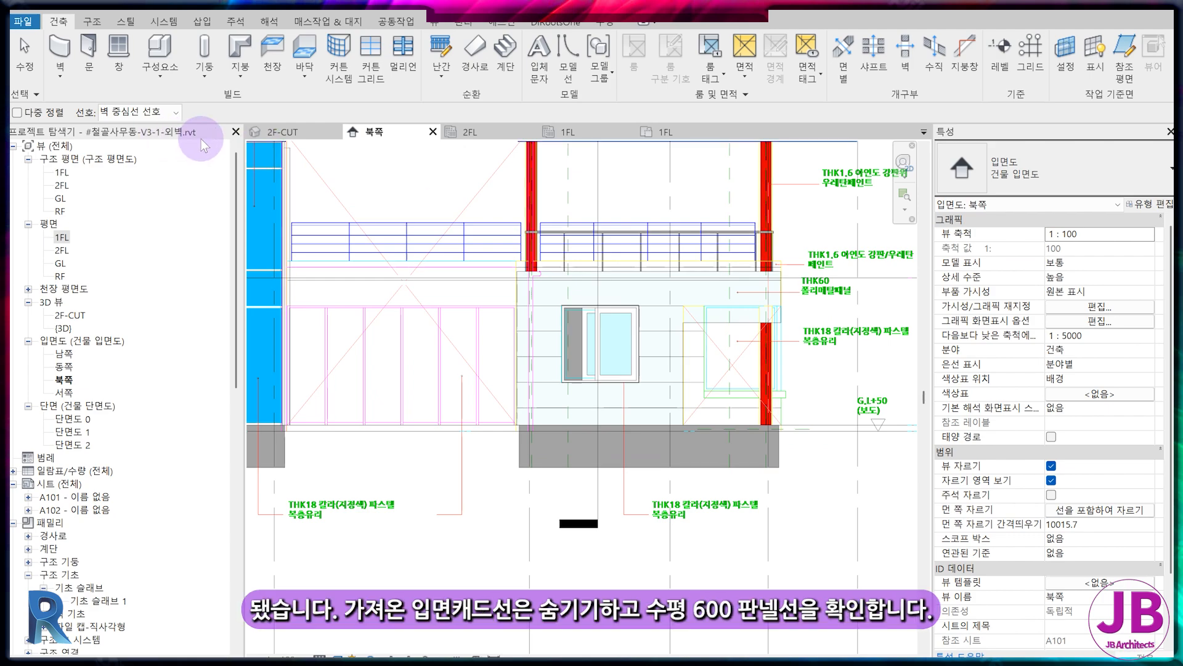
Step: Hide the imported CAD elevation 북측면도.dwg in the 2F-CUT 3D view
{"action": "left_click", "coordinate": [272, 132]}
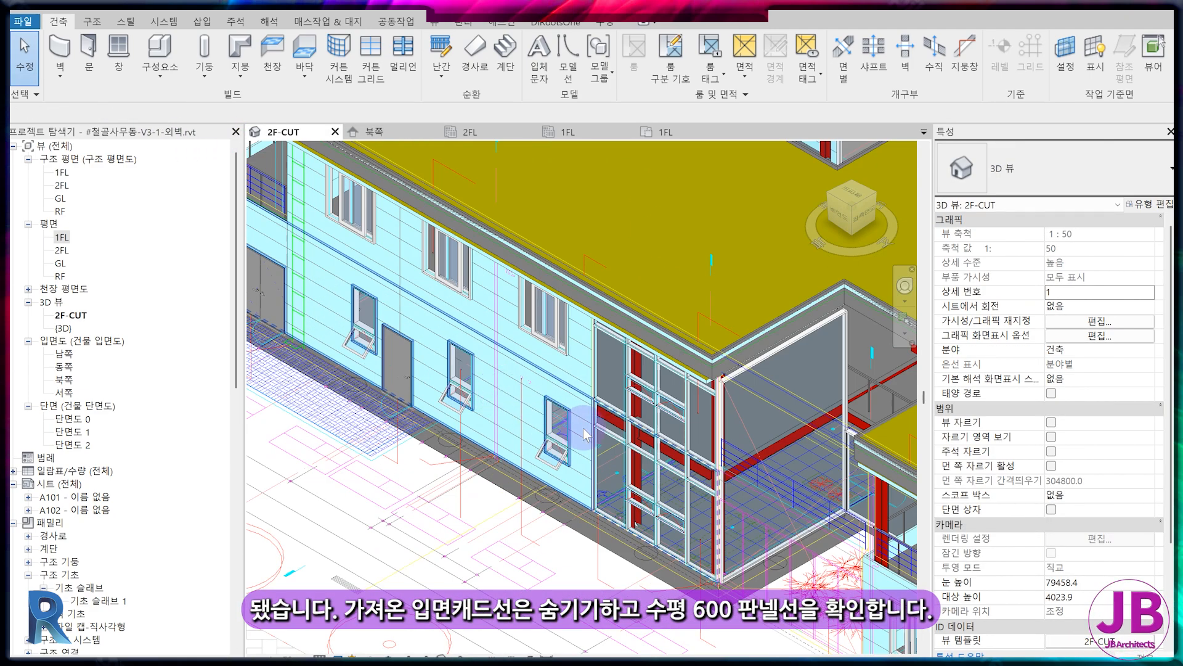
{"action": "left_click", "coordinate": [709, 271]}
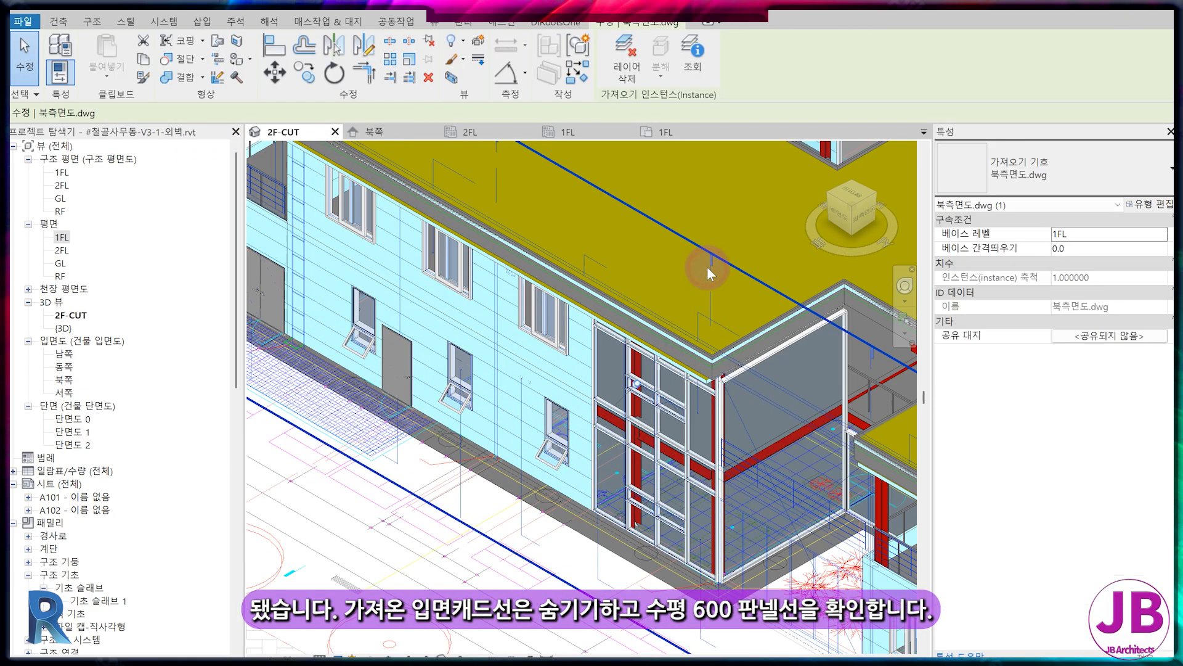
{"action": "key", "text": "e"}
{"action": "key", "text": "h"}
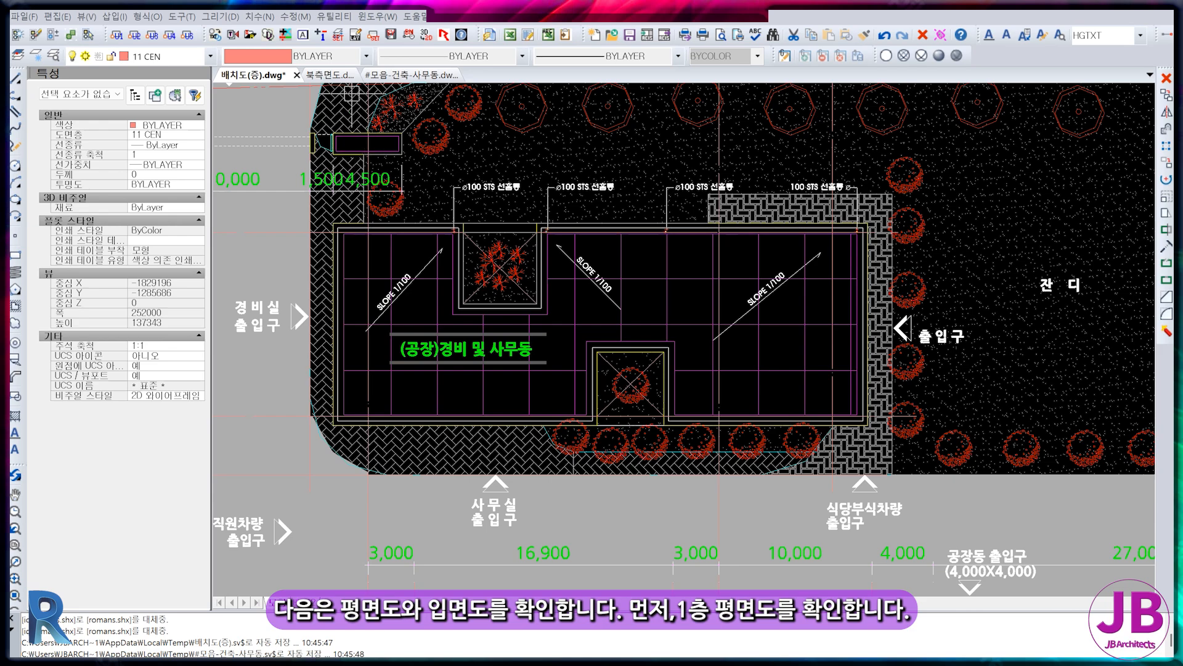
Step: Switch to the CAD program's #모음-건축-사무동 drawing and examine the first-floor plan and 좌측면도 elevation for windows and curtain walls
{"action": "left_click", "coordinate": [394, 74]}
{"action": "mouse_move", "coordinate": [689, 372]}
{"action": "middle_mouse_down"}
{"action": "mouse_move", "coordinate": [858, 345]}
{"action": "mouse_move", "coordinate": [1011, 284]}
{"action": "middle_mouse_up"}
{"action": "mouse_move", "coordinate": [524, 524]}
{"action": "middle_mouse_down"}
{"action": "mouse_move", "coordinate": [725, 438]}
{"action": "mouse_move", "coordinate": [693, 106]}
{"action": "middle_mouse_up"}
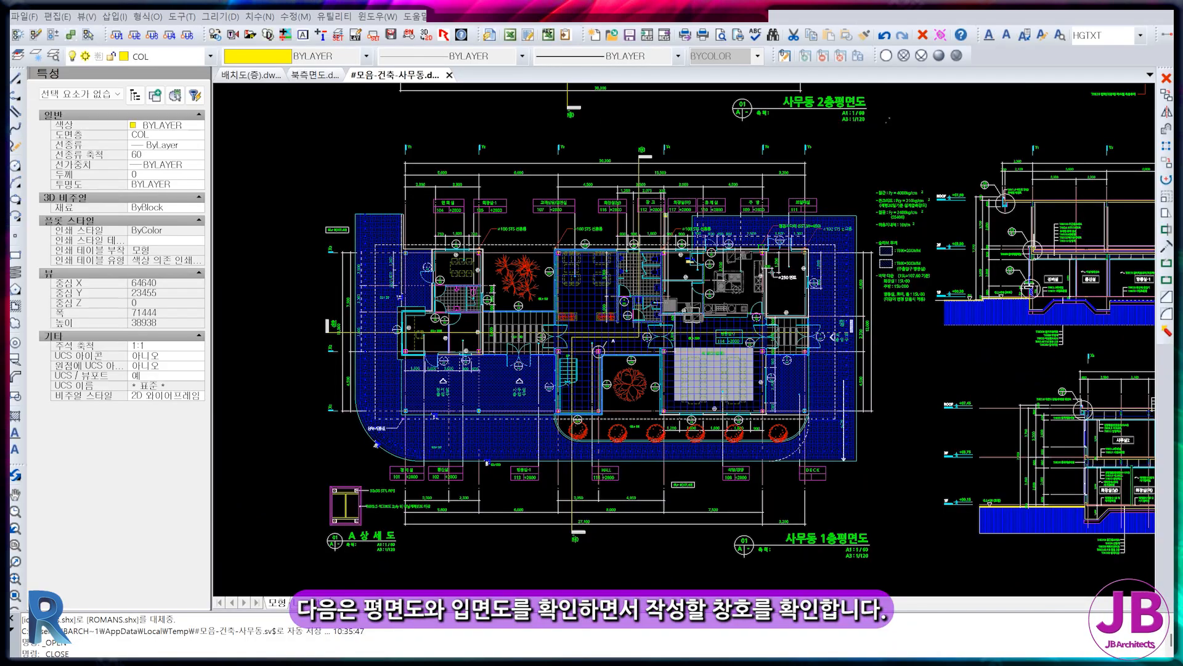
{"action": "middle_click_drag", "start_coordinate": [468, 285], "coordinate": [117, 248]}
{"action": "middle_click_drag", "start_coordinate": [872, 333], "coordinate": [874, 464]}
{"action": "middle_click_drag", "start_coordinate": [836, 246], "coordinate": [789, 475]}
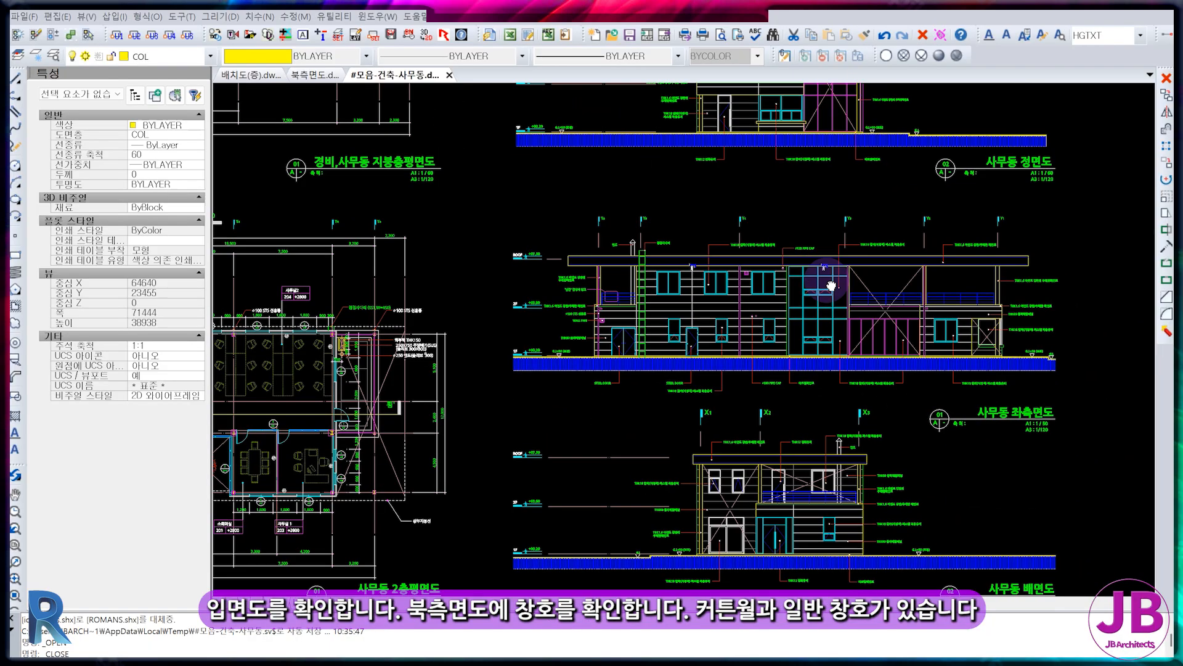
{"action": "middle_click_drag", "start_coordinate": [745, 235], "coordinate": [963, 627]}
{"action": "middle_click_drag", "start_coordinate": [480, 282], "coordinate": [580, 127]}
{"action": "middle_click_drag", "start_coordinate": [702, 196], "coordinate": [762, 87]}
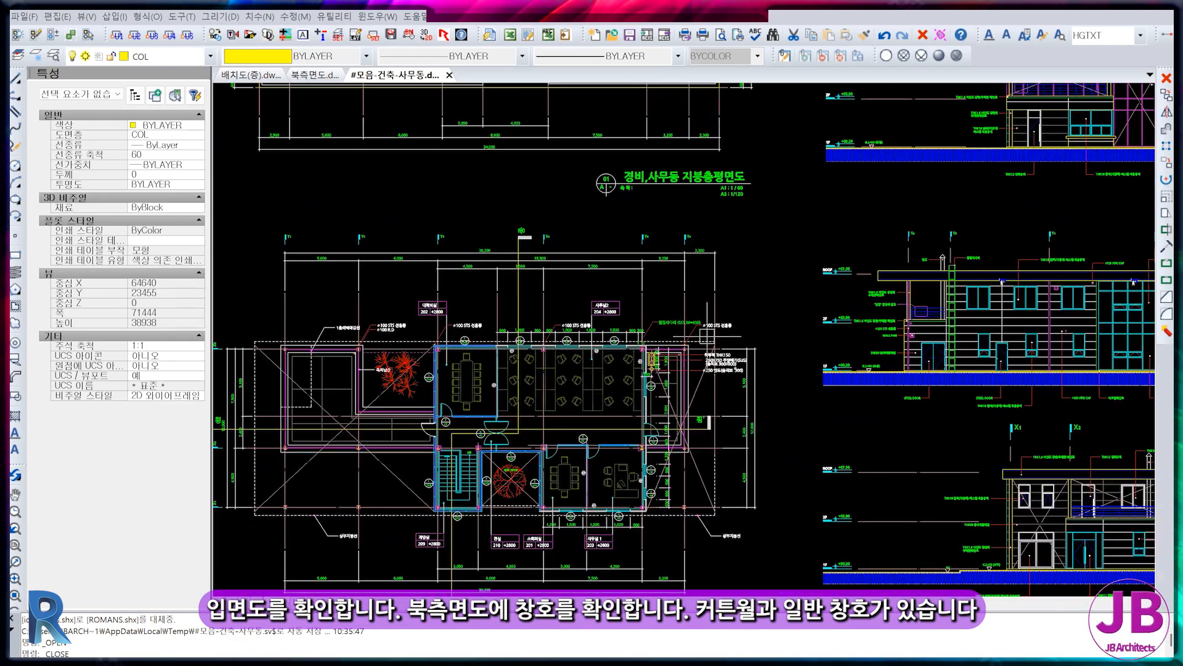
Step: Examine the floor plans, roof plan, and right-side and front elevations for the window and curtain wall layout
{"action": "middle_click_drag", "start_coordinate": [702, 493], "coordinate": [718, 257]}
{"action": "middle_click_drag", "start_coordinate": [712, 548], "coordinate": [746, 351]}
{"action": "middle_click_drag", "start_coordinate": [781, 432], "coordinate": [796, 316]}
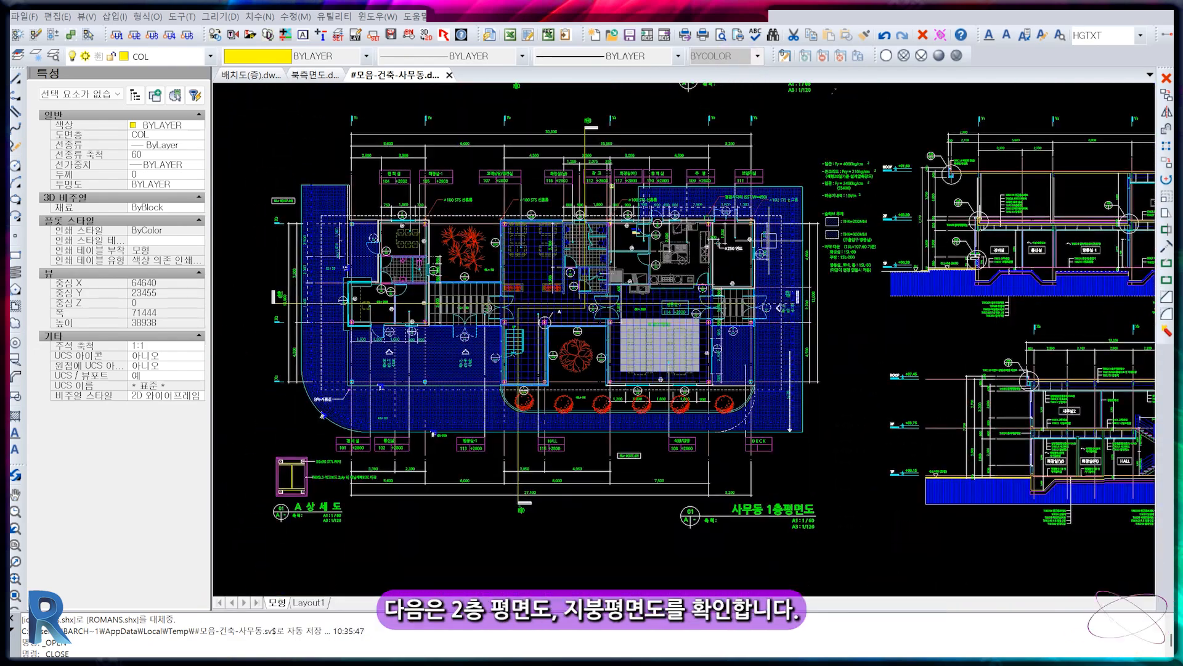
{"action": "middle_click_drag", "start_coordinate": [769, 240], "coordinate": [782, 558]}
{"action": "middle_click_drag", "start_coordinate": [815, 272], "coordinate": [823, 616]}
{"action": "mouse_move", "coordinate": [837, 199]}
{"action": "middle_mouse_down"}
{"action": "mouse_move", "coordinate": [793, 359]}
{"action": "mouse_move", "coordinate": [563, 372]}
{"action": "middle_mouse_up"}
{"action": "mouse_move", "coordinate": [728, 451]}
{"action": "middle_mouse_down"}
{"action": "mouse_move", "coordinate": [614, 451]}
{"action": "mouse_move", "coordinate": [493, 358]}
{"action": "mouse_move", "coordinate": [475, 563]}
{"action": "middle_mouse_up"}
{"action": "middle_click_drag", "start_coordinate": [483, 241], "coordinate": [483, 295]}
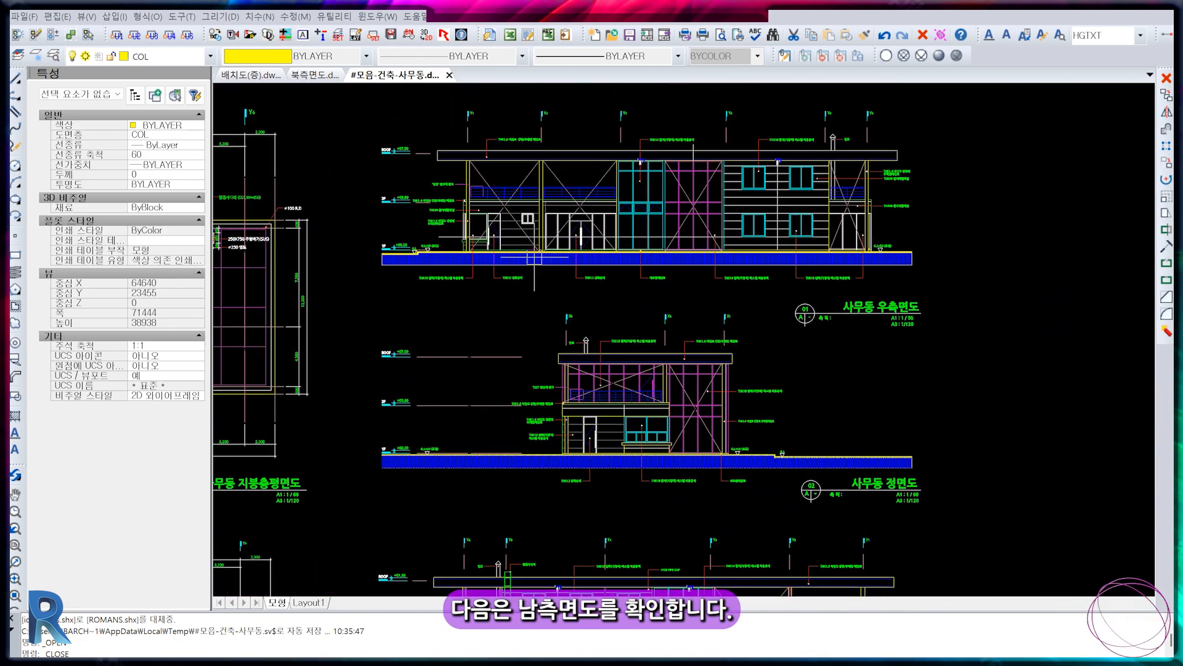
{"action": "middle_click_drag", "start_coordinate": [687, 439], "coordinate": [674, 226]}
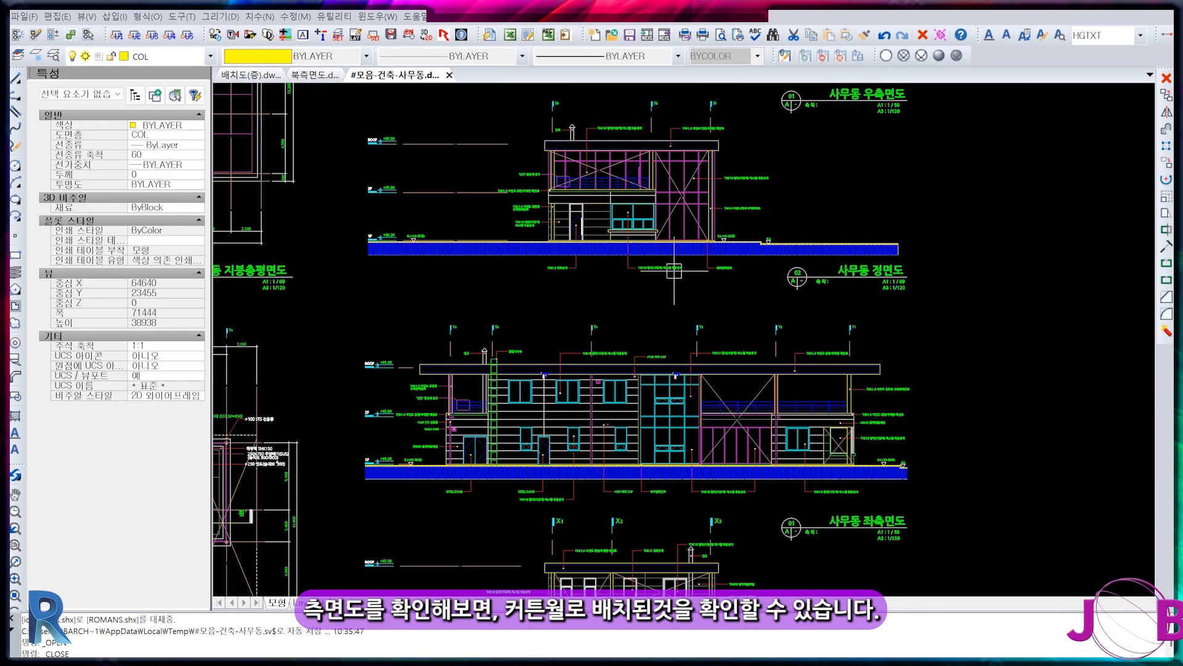
Step: Compare the front, right-side and left-side office elevations to distinguish the curtain walls from the regular windows
{"action": "middle_click_drag", "start_coordinate": [674, 252], "coordinate": [685, 362]}
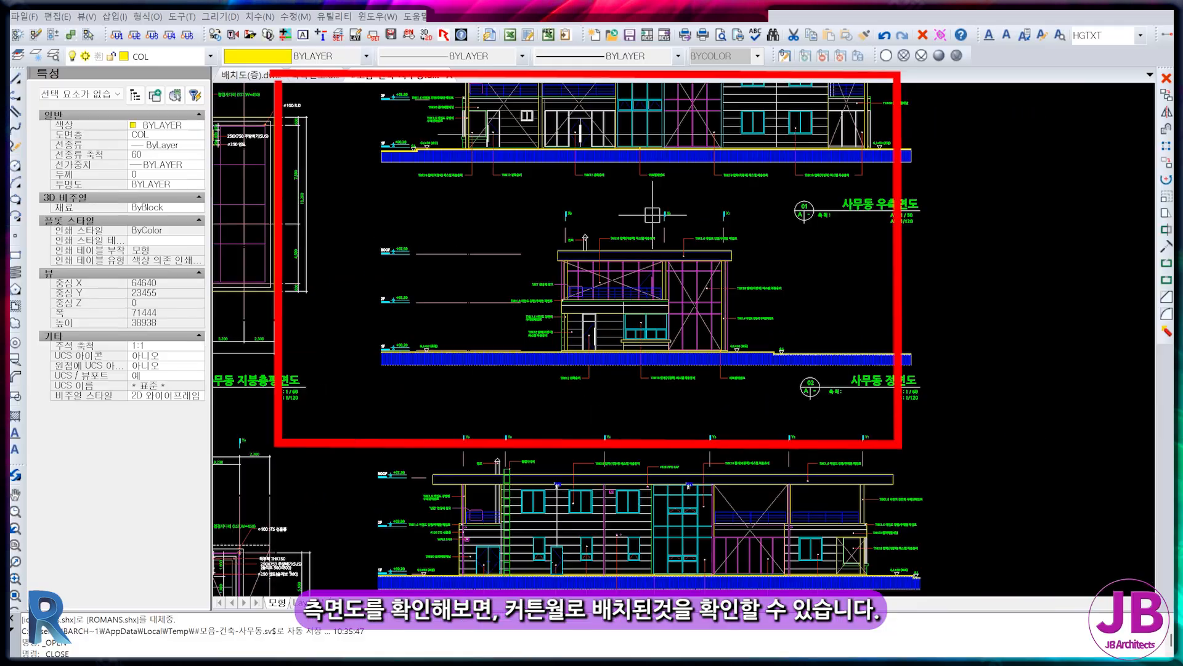
{"action": "middle_click_drag", "start_coordinate": [618, 136], "coordinate": [622, 363]}
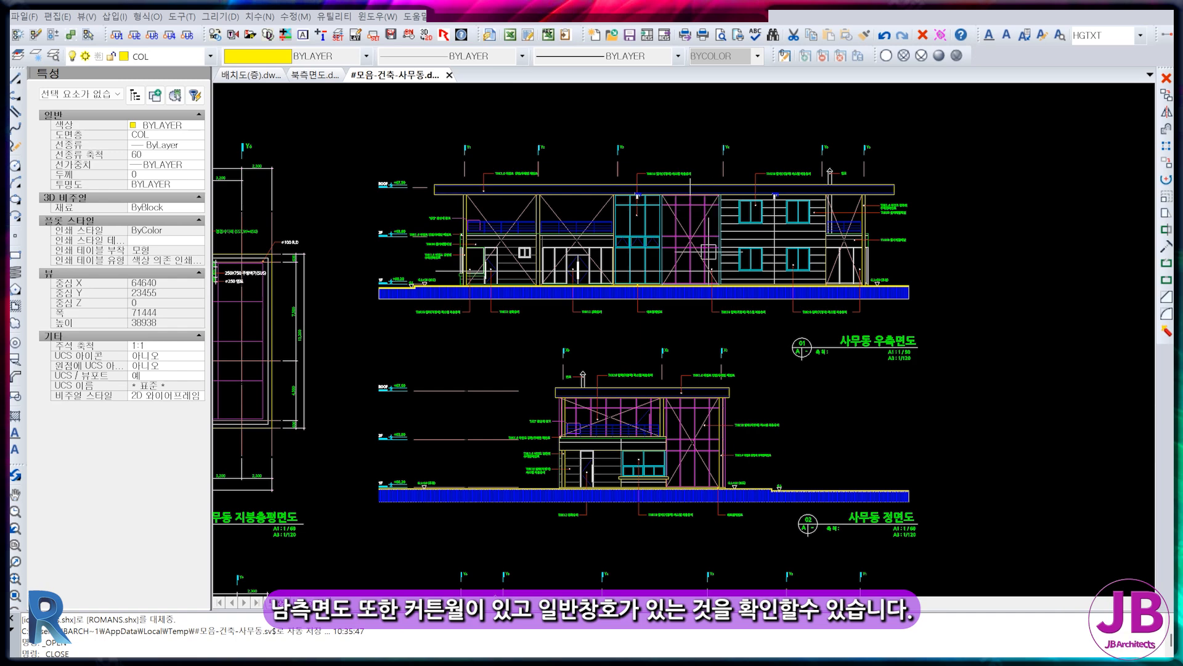
{"action": "scroll", "coordinate": [698, 324], "scroll_direction": "down", "scroll_amount": 5}
{"action": "mouse_move", "coordinate": [702, 458]}
{"action": "middle_mouse_down"}
{"action": "mouse_move", "coordinate": [707, 195]}
{"action": "mouse_move", "coordinate": [742, 231]}
{"action": "middle_mouse_up"}
Step: Switch to Revit and link 배치도(증).dwg into the 2F-CUT 3D view, positioned origin to internal origin on level GL
{"action": "left_click", "coordinate": [510, 639]}
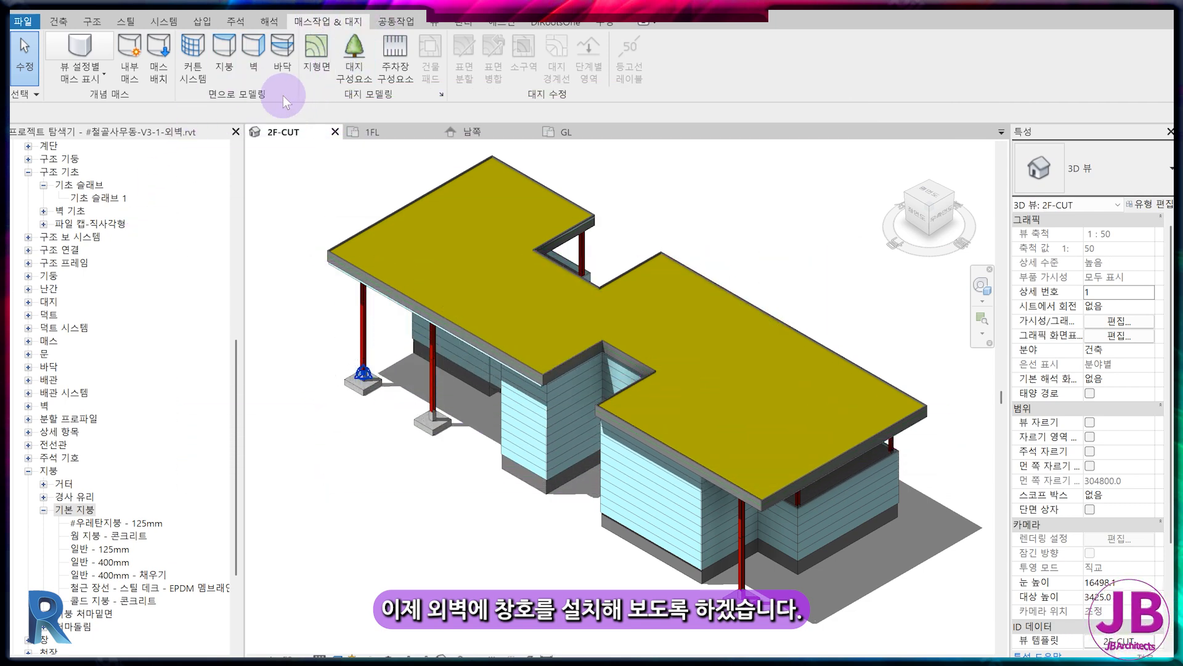
{"action": "left_click", "coordinate": [202, 21]}
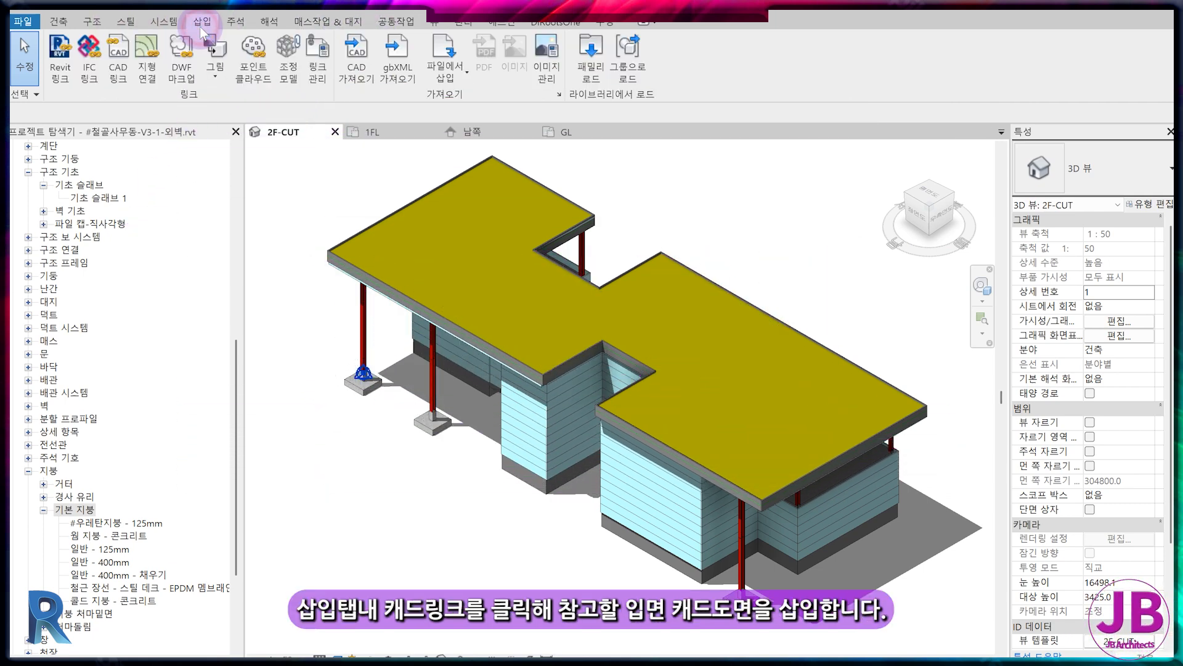
{"action": "left_click", "coordinate": [127, 52]}
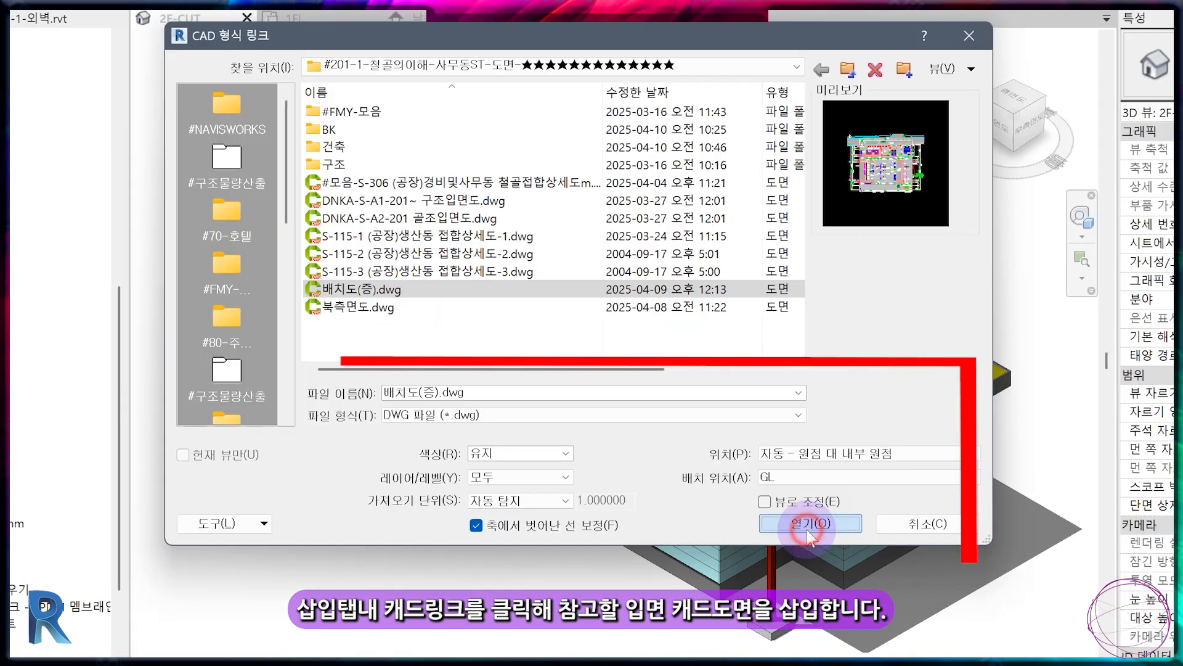
{"action": "left_click", "coordinate": [772, 524]}
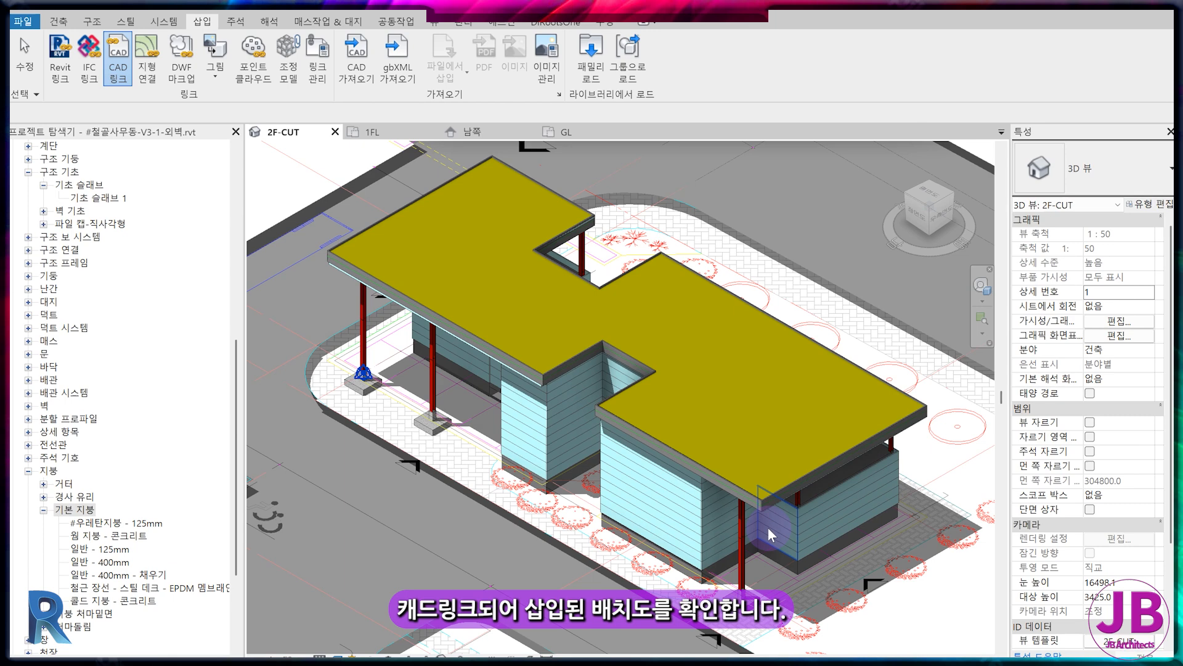
Step: Inspect the building's north-side exterior walls over the linked site plan in the 3D view
{"action": "left_click", "coordinate": [931, 183]}
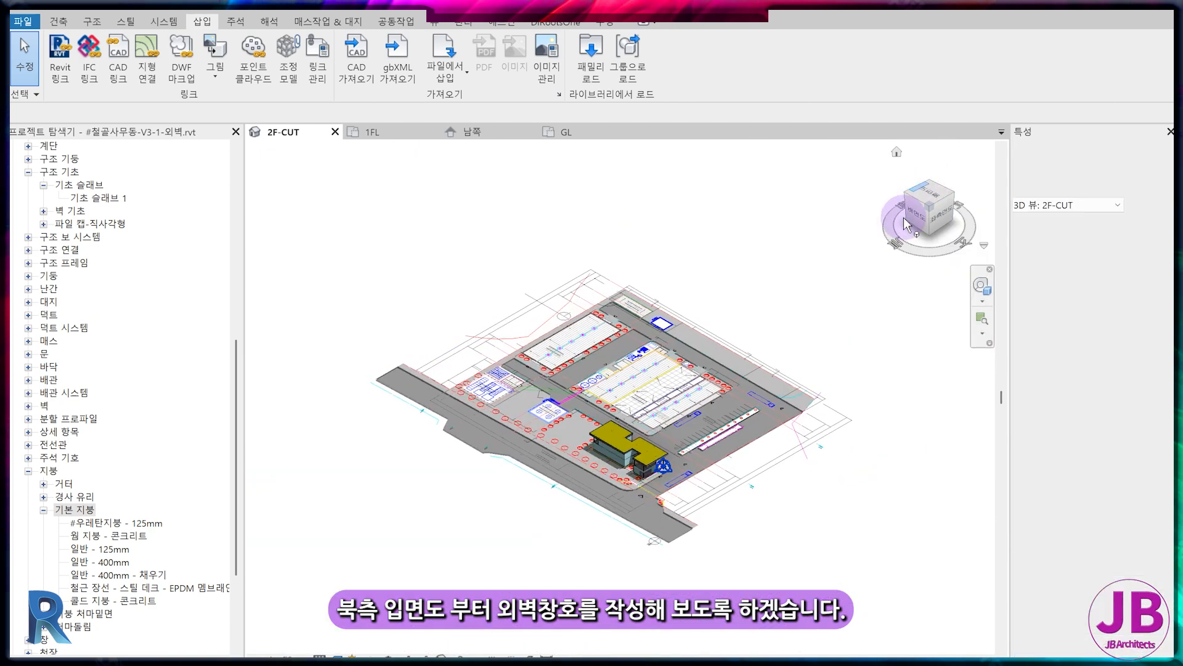
{"action": "scroll", "coordinate": [640, 453], "scroll_direction": "up", "scroll_amount": 10}
{"action": "middle_click_drag", "start_coordinate": [542, 455], "coordinate": [512, 597]}
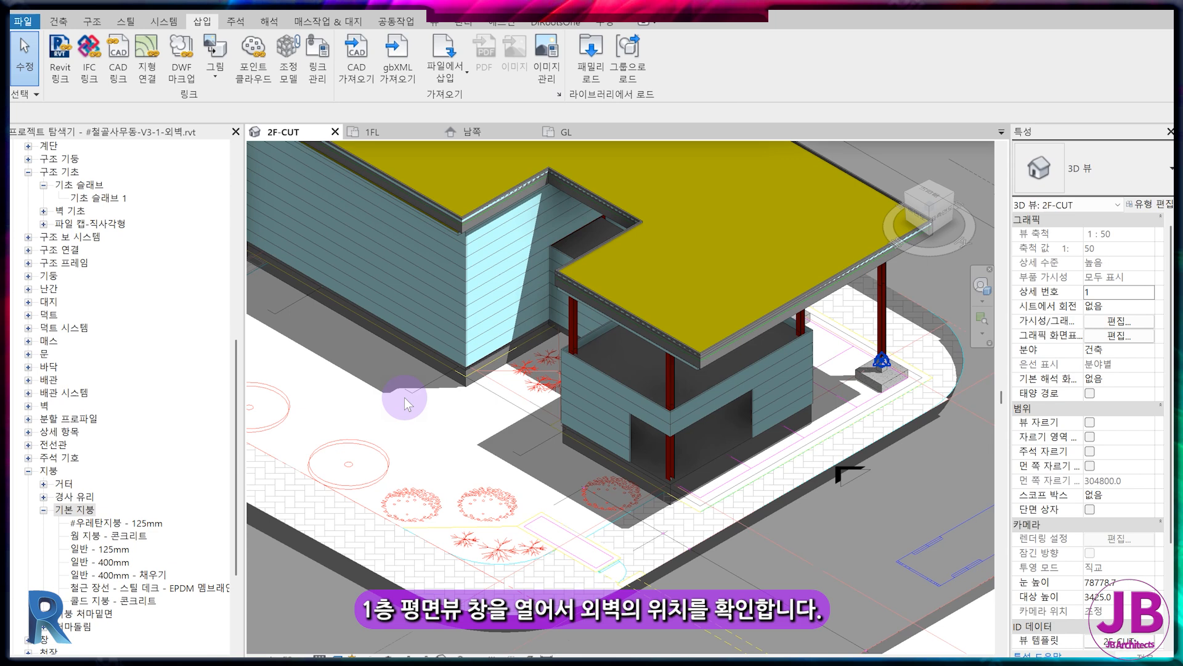
{"action": "scroll", "coordinate": [402, 364], "scroll_direction": "up", "scroll_amount": 5}
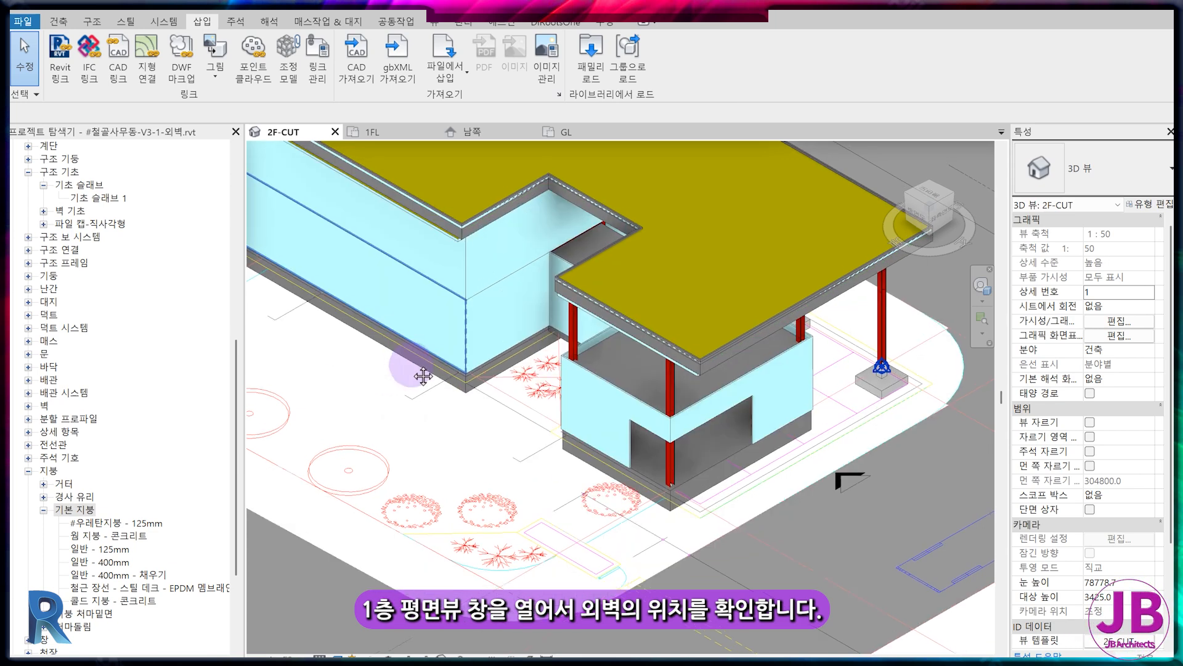
Step: Open the 1FL plan view and link the reference CAD drawing origin to internal origin on level 1FL
{"action": "left_click", "coordinate": [399, 133]}
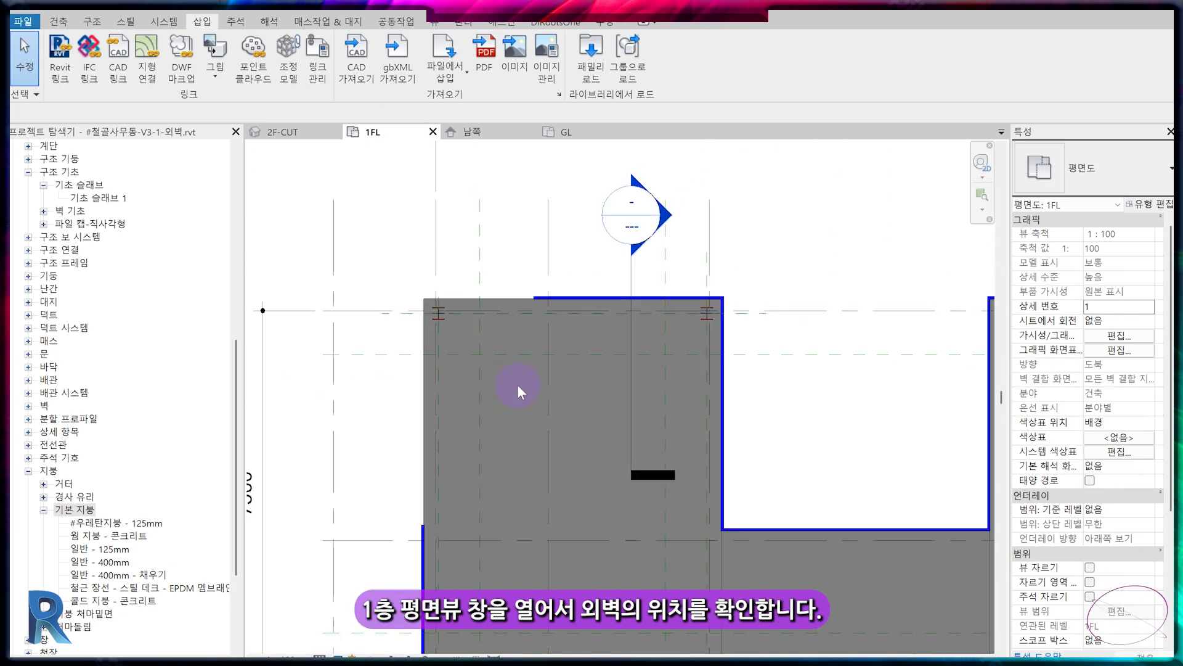
{"action": "scroll", "coordinate": [515, 370], "scroll_direction": "down", "scroll_amount": 3}
{"action": "scroll", "coordinate": [625, 345], "scroll_direction": "up", "scroll_amount": 1}
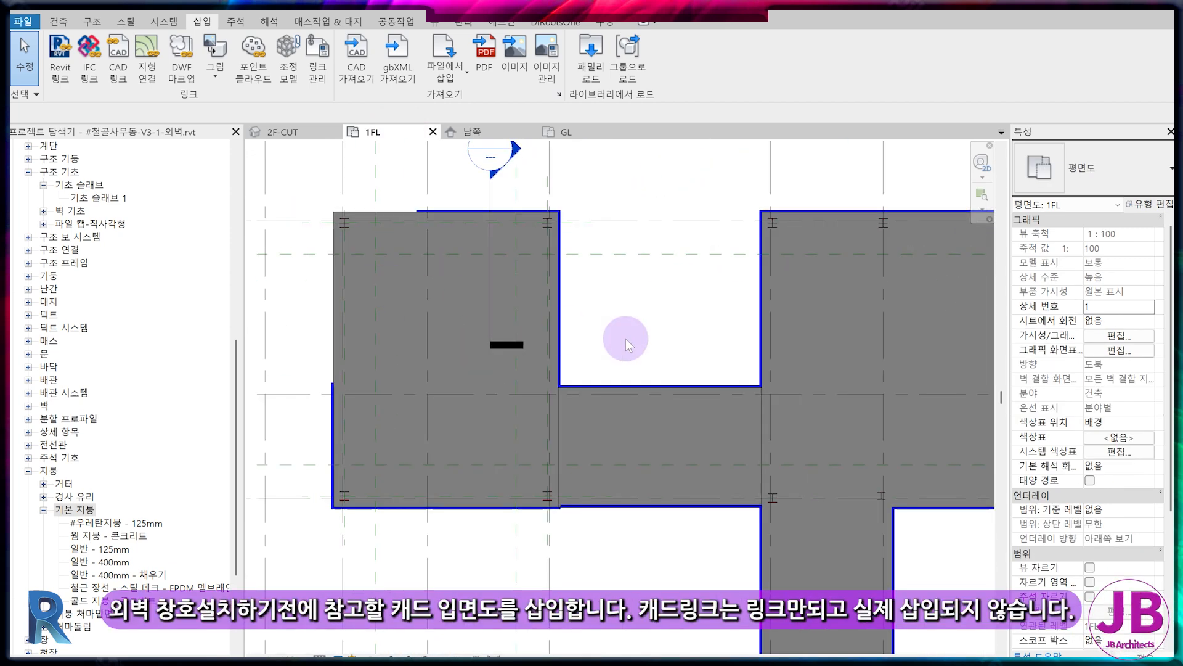
{"action": "middle_click_drag", "start_coordinate": [626, 339], "coordinate": [594, 348]}
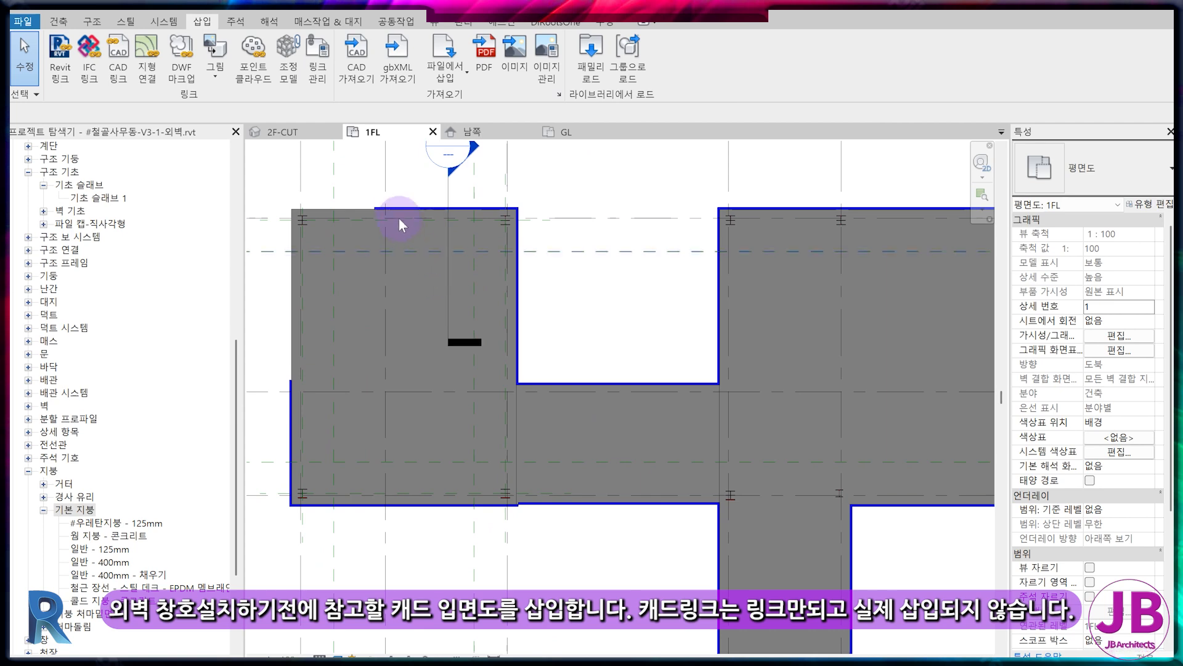
{"action": "middle_click_drag", "start_coordinate": [396, 148], "coordinate": [443, 180]}
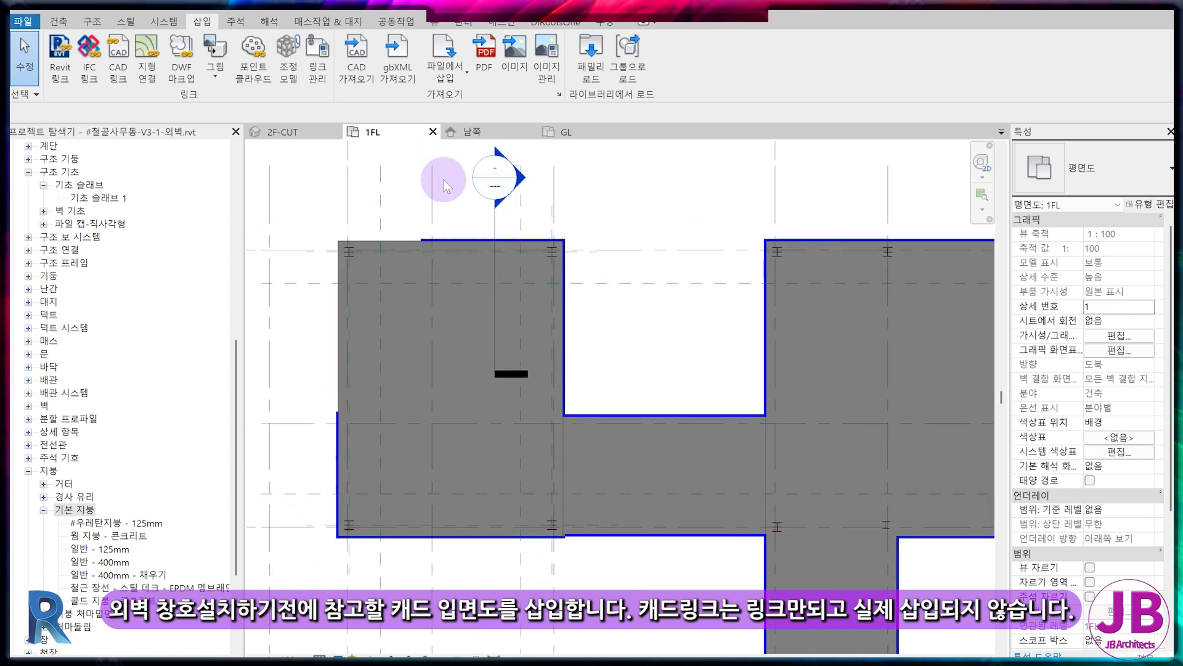
{"action": "left_click", "coordinate": [131, 65]}
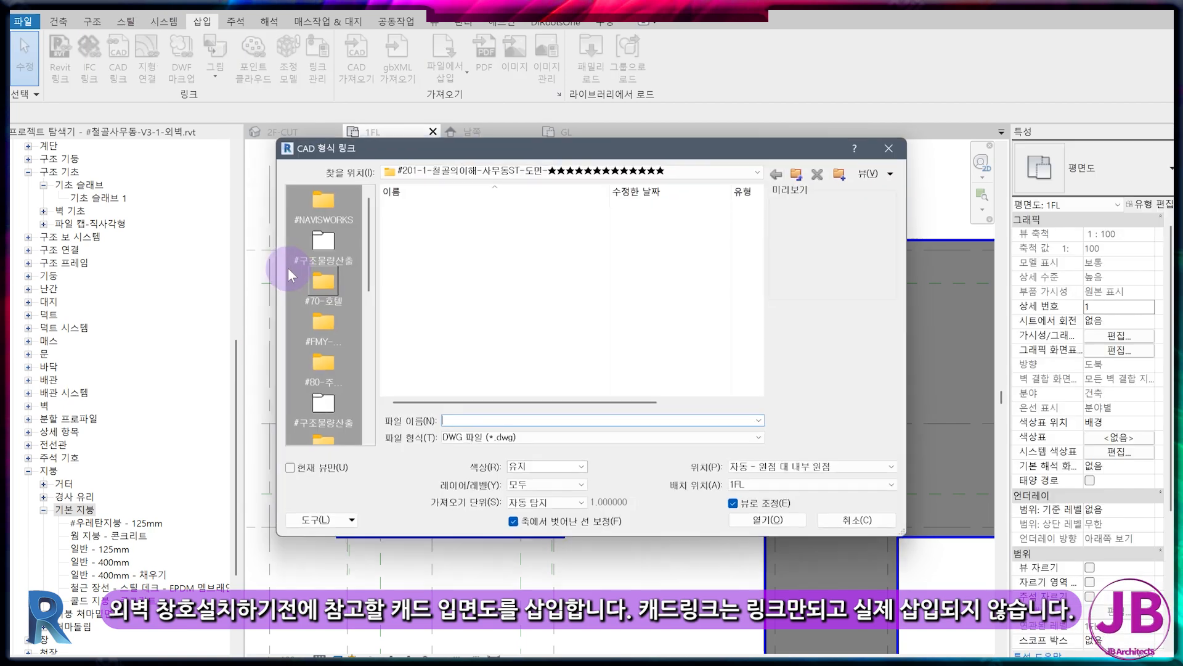
{"action": "left_click", "coordinate": [743, 527]}
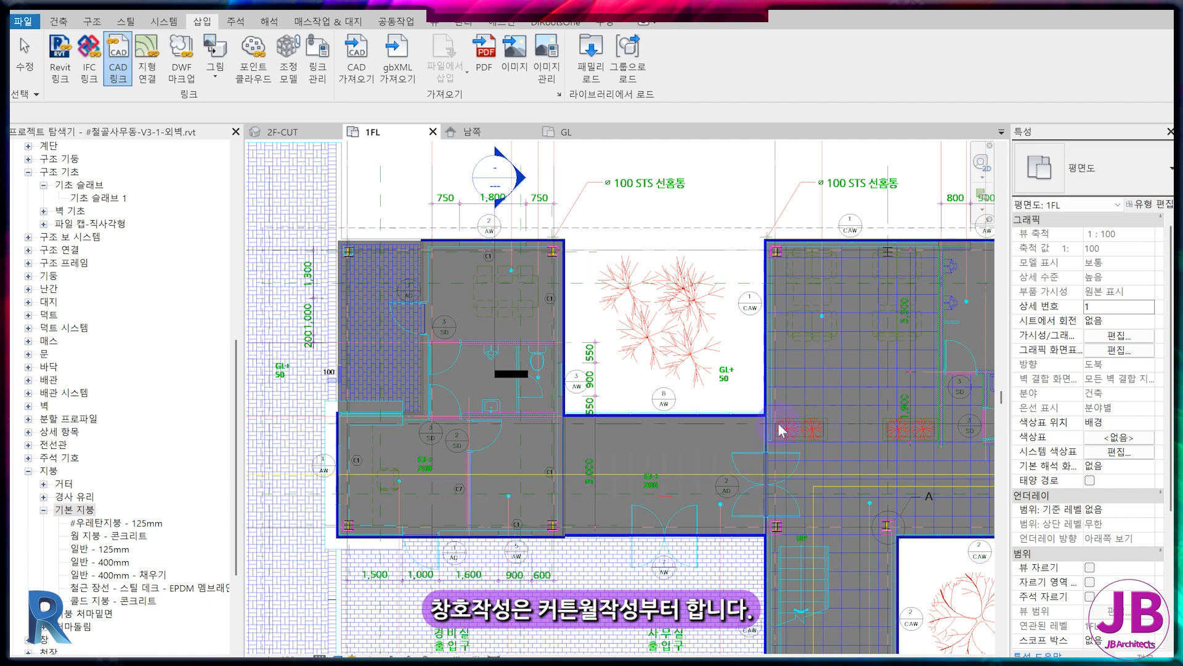
Step: Change the corridor's urethane panel wall at mark AW8 to the 커튼월 curtain wall type
{"action": "scroll", "coordinate": [770, 252], "scroll_direction": "up", "scroll_amount": 5}
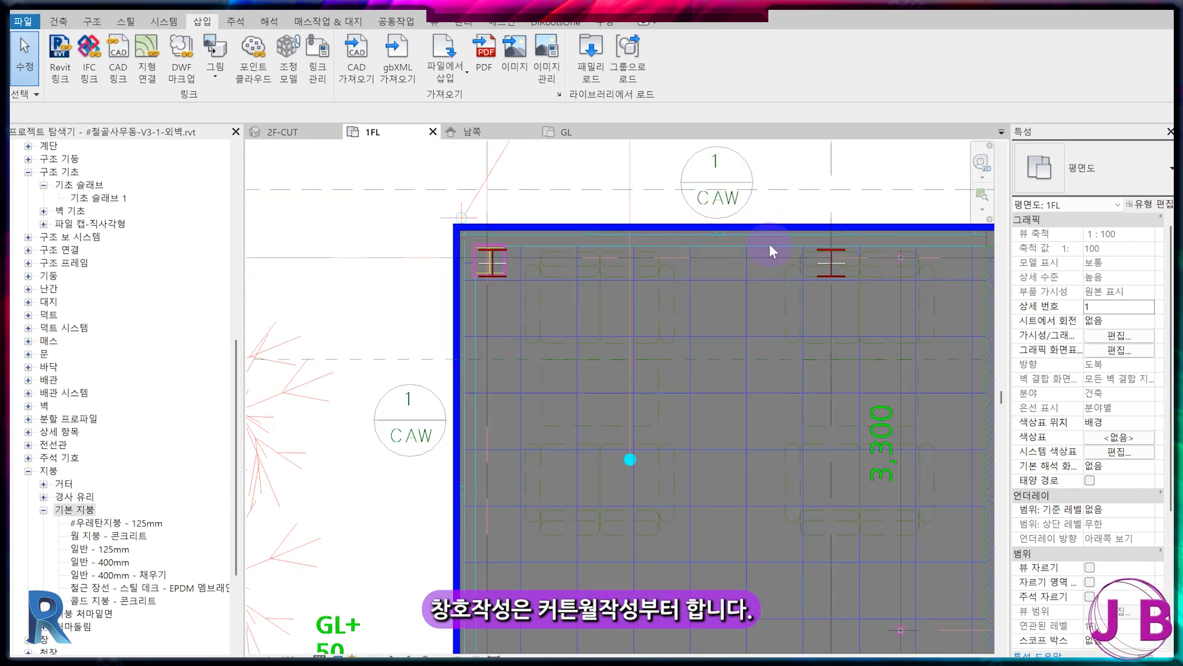
{"action": "middle_click_drag", "start_coordinate": [771, 247], "coordinate": [710, 242]}
{"action": "scroll", "coordinate": [764, 331], "scroll_direction": "down", "scroll_amount": 2}
{"action": "middle_click_drag", "start_coordinate": [576, 333], "coordinate": [622, 157]}
{"action": "scroll", "coordinate": [658, 282], "scroll_direction": "down", "scroll_amount": 1}
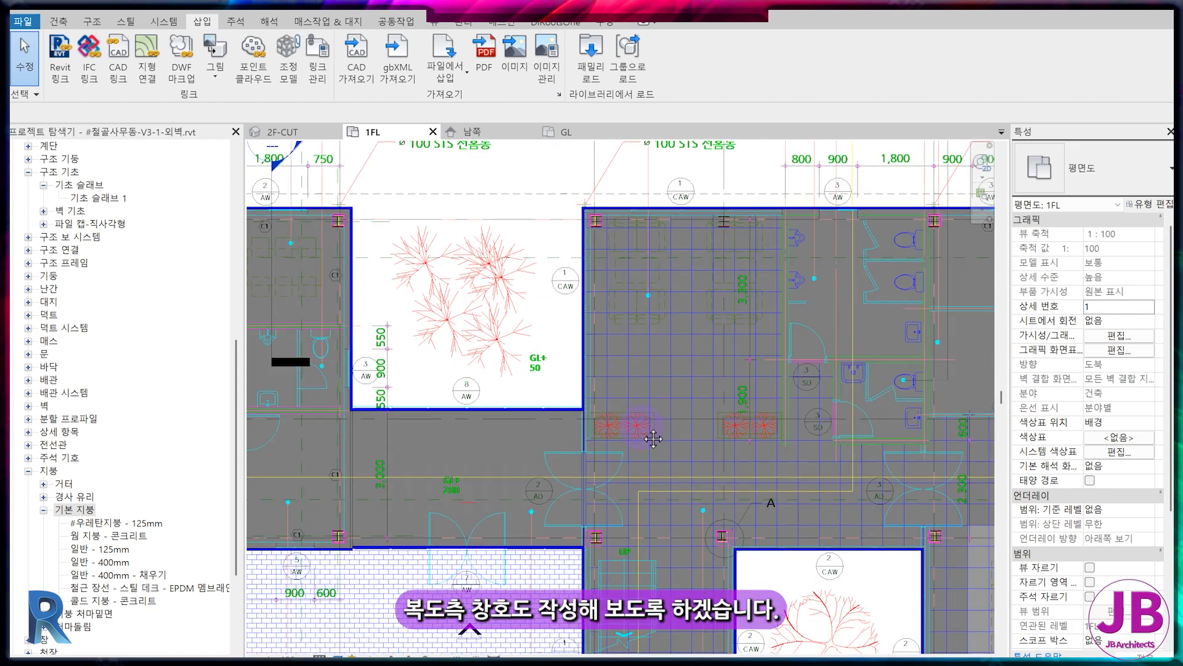
{"action": "middle_click_drag", "start_coordinate": [428, 414], "coordinate": [426, 291]}
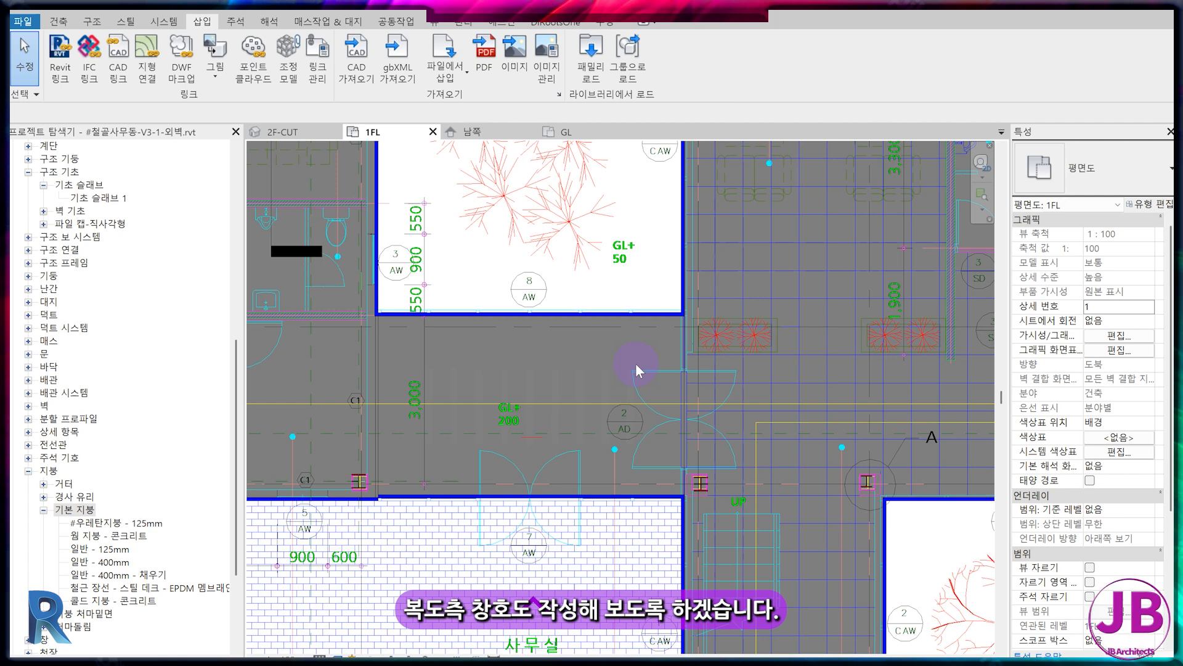
{"action": "left_click", "coordinate": [580, 311]}
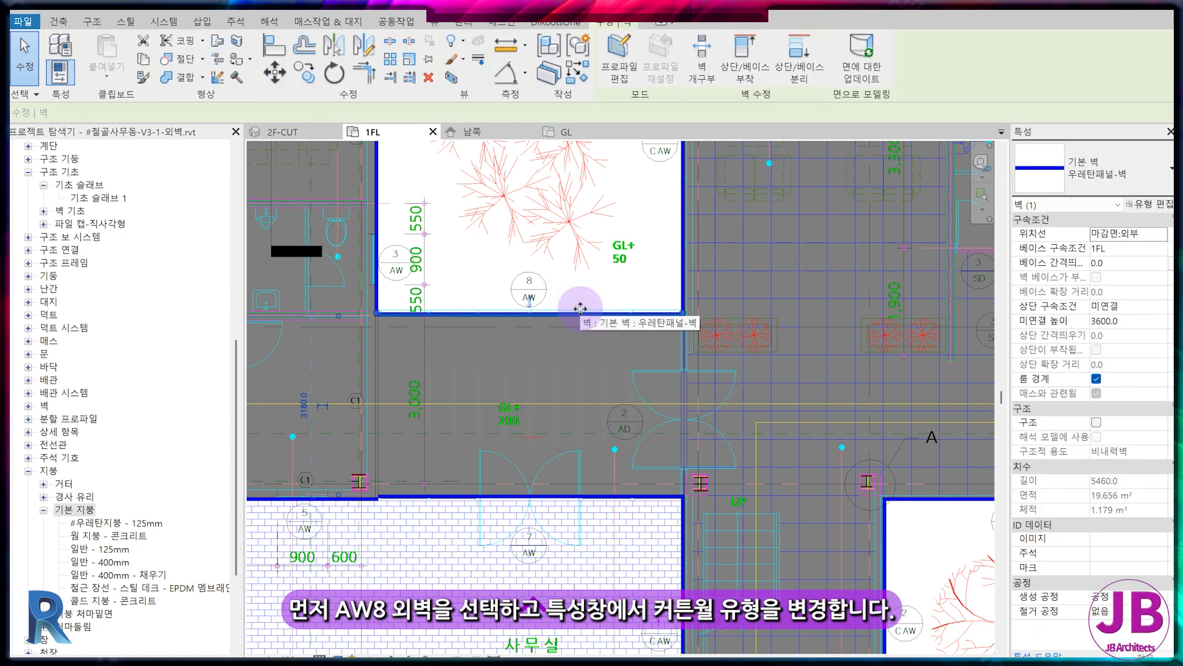
{"action": "left_click", "coordinate": [1128, 179]}
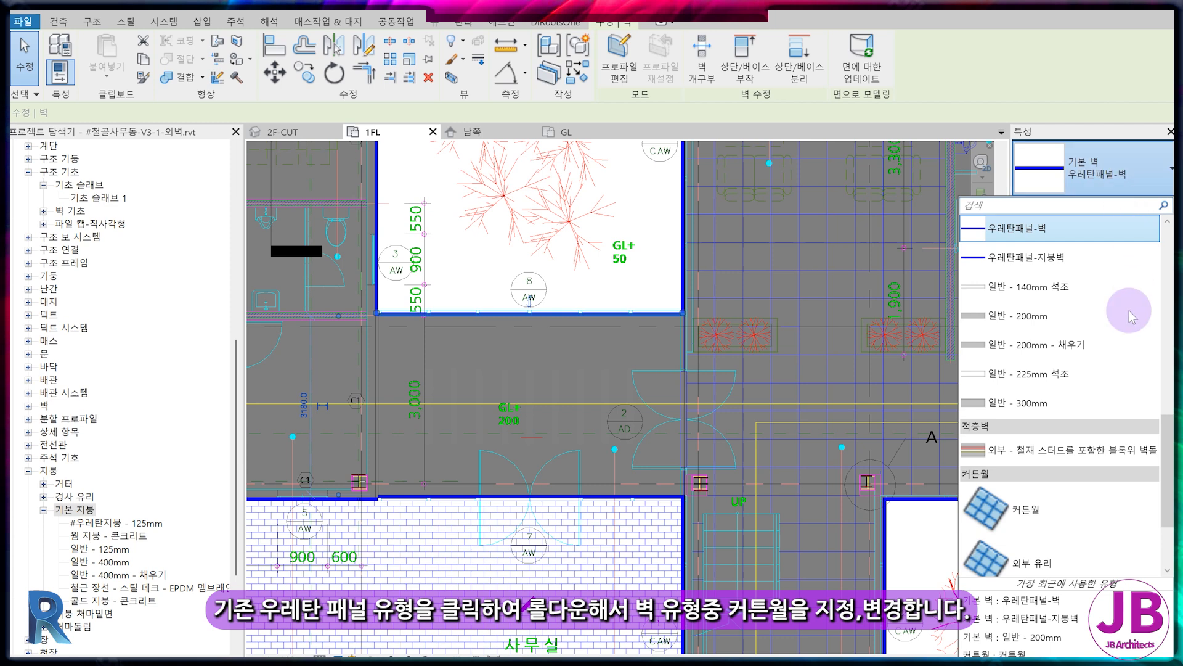
{"action": "scroll", "coordinate": [1100, 500], "scroll_direction": "down", "scroll_amount": 3}
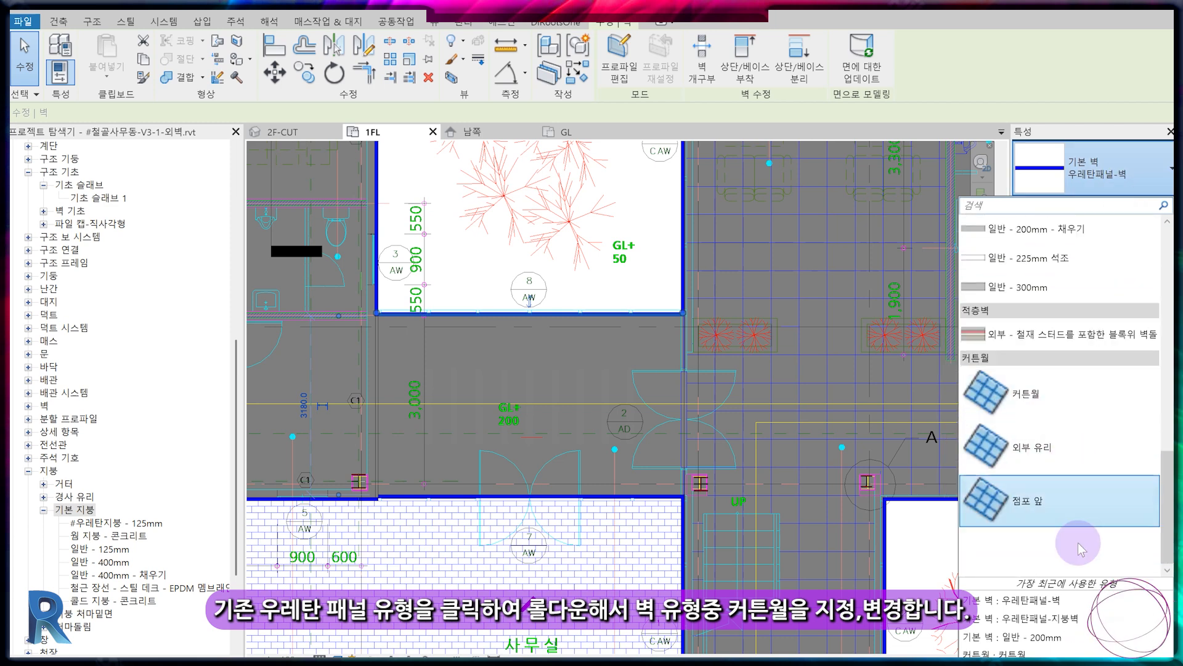
{"action": "left_click", "coordinate": [1059, 401]}
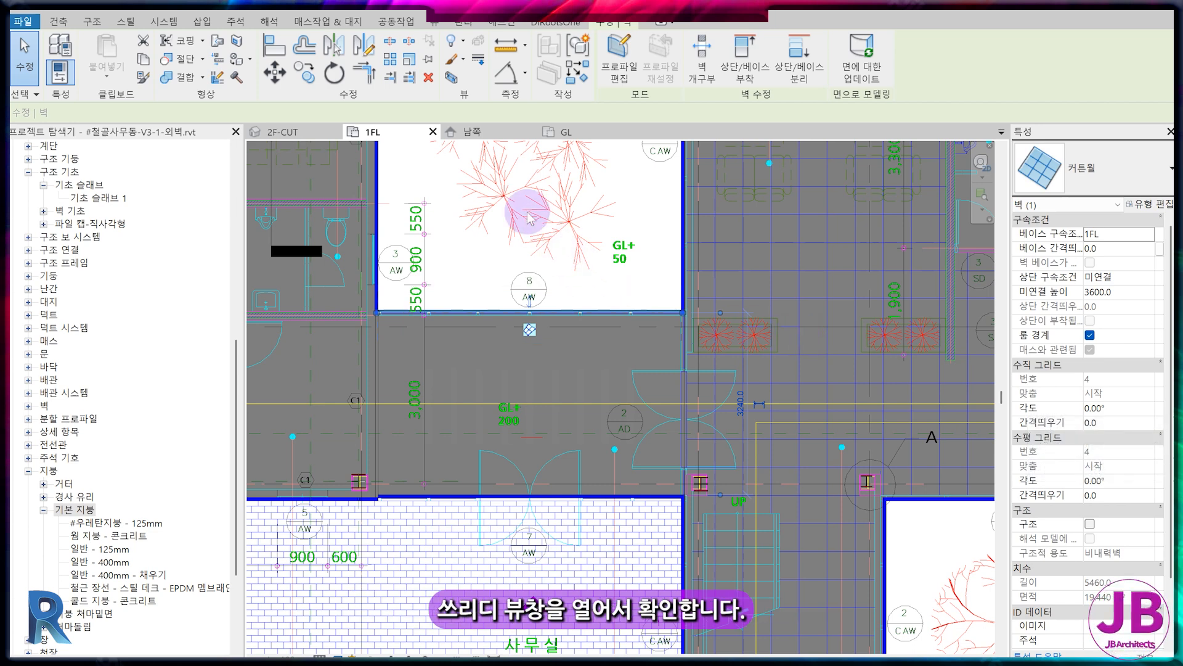
Step: Check the corridor curtain wall in the 2F-CUT 3D view and change the adjoining courtyard side wall to the 커튼월 type
{"action": "left_click", "coordinate": [302, 131]}
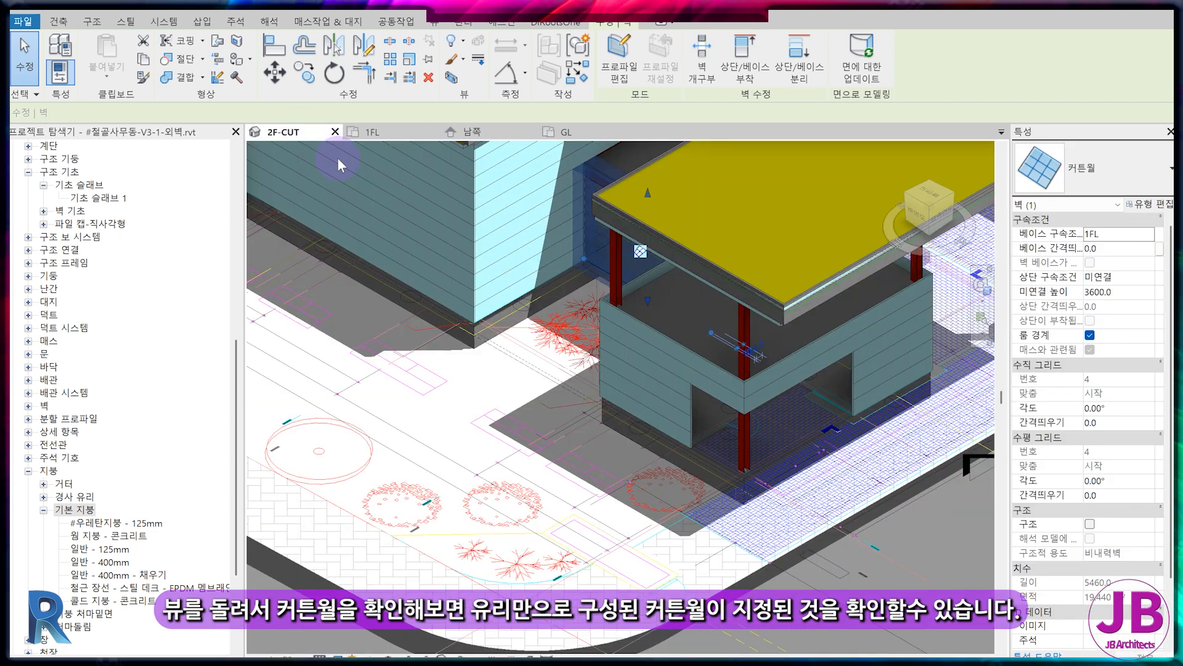
{"action": "middle_click_drag", "start_coordinate": [592, 377], "coordinate": [764, 268]}
{"action": "left_click", "coordinate": [764, 267]}
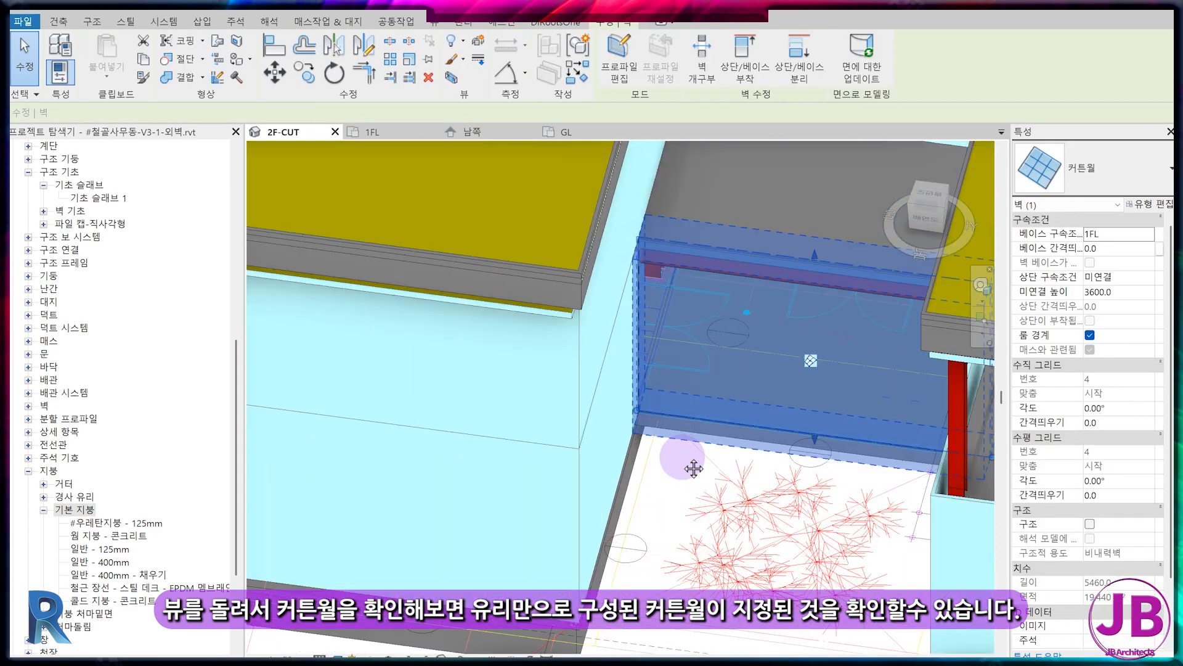
{"action": "middle_click_drag", "start_coordinate": [695, 469], "coordinate": [683, 455], "text": "shift"}
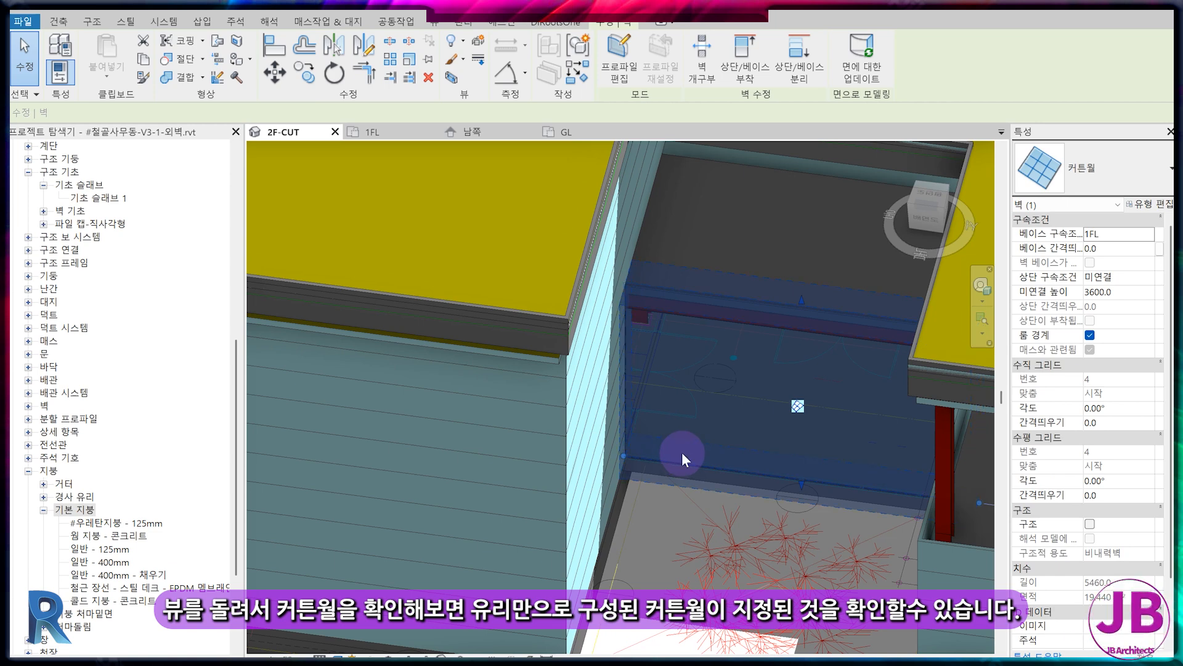
{"action": "key", "text": "Escape"}
{"action": "left_click", "coordinate": [604, 531]}
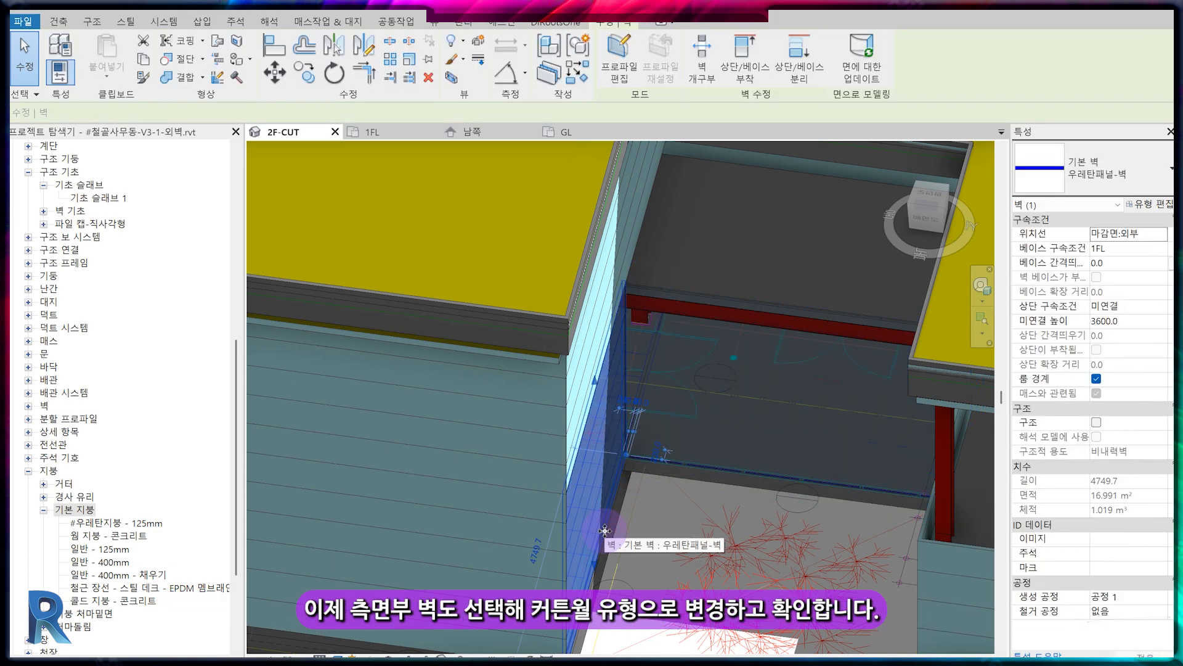
{"action": "left_click", "coordinate": [1119, 188]}
{"action": "left_click", "coordinate": [1060, 523]}
{"action": "key", "text": "Escape"}
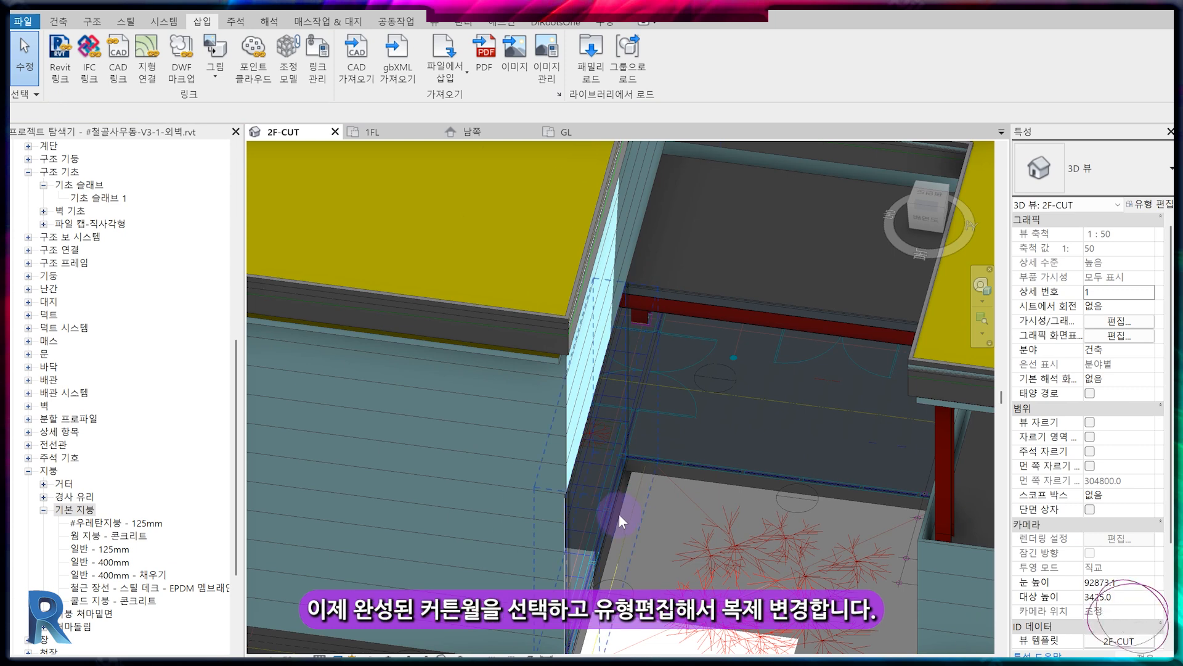
Step: Duplicate the courtyard side curtain wall's type as #CAW-1 and assign it to that wall
{"action": "left_click", "coordinate": [604, 527]}
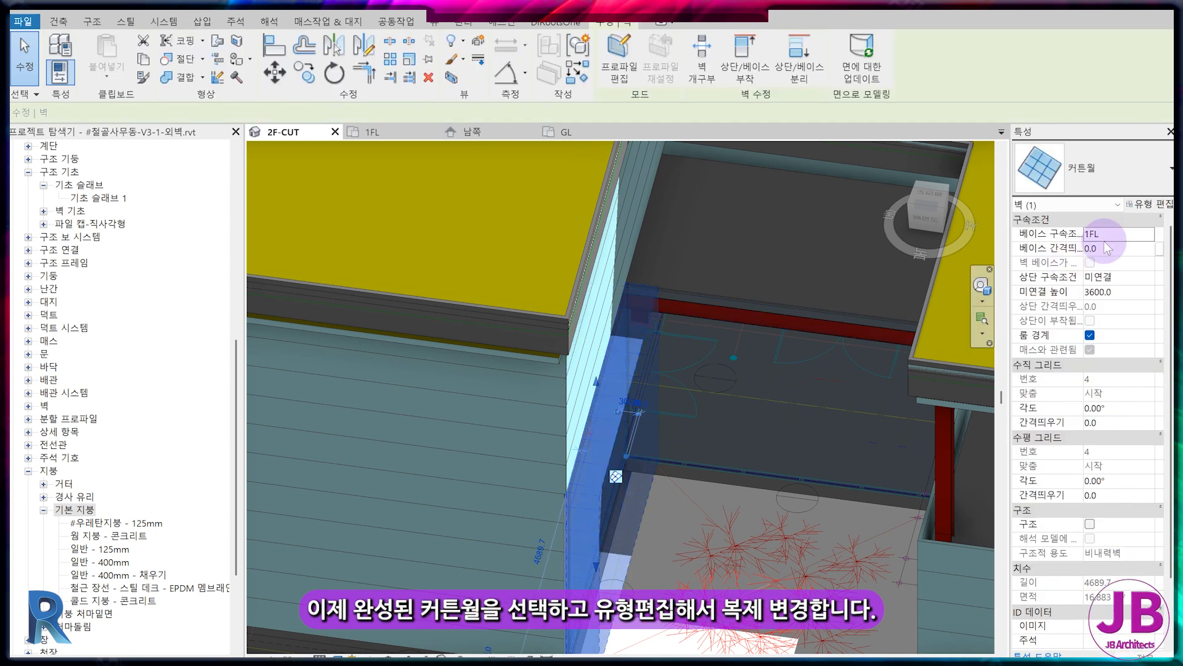
{"action": "left_click", "coordinate": [1164, 205]}
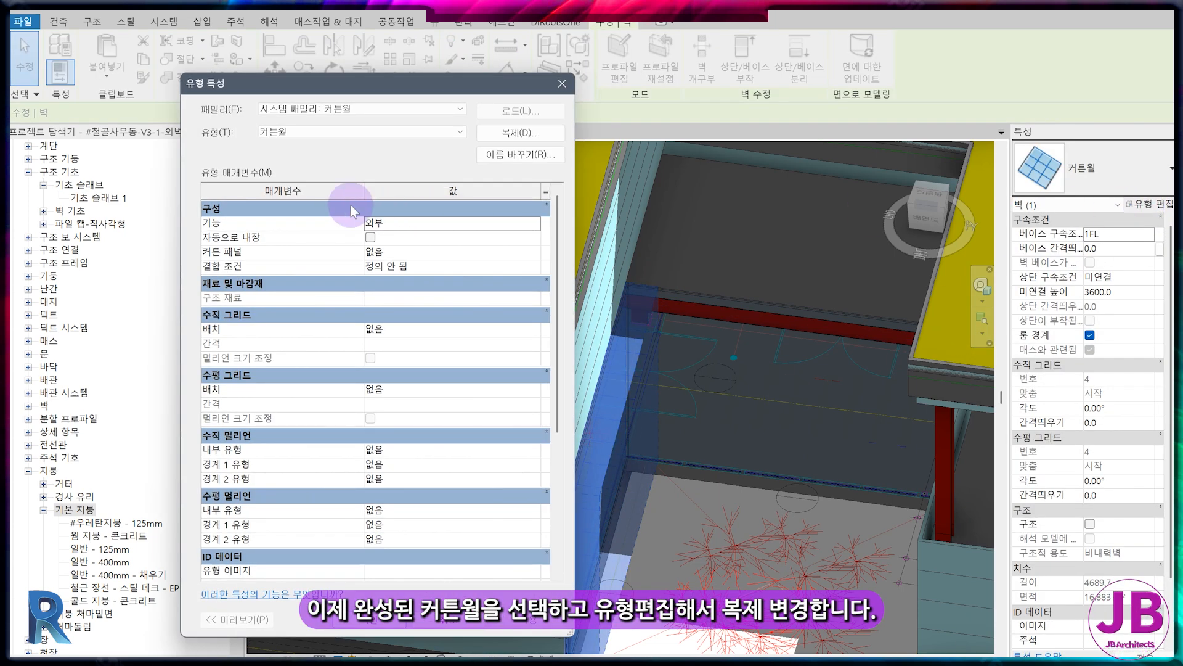
{"action": "left_click", "coordinate": [522, 135]}
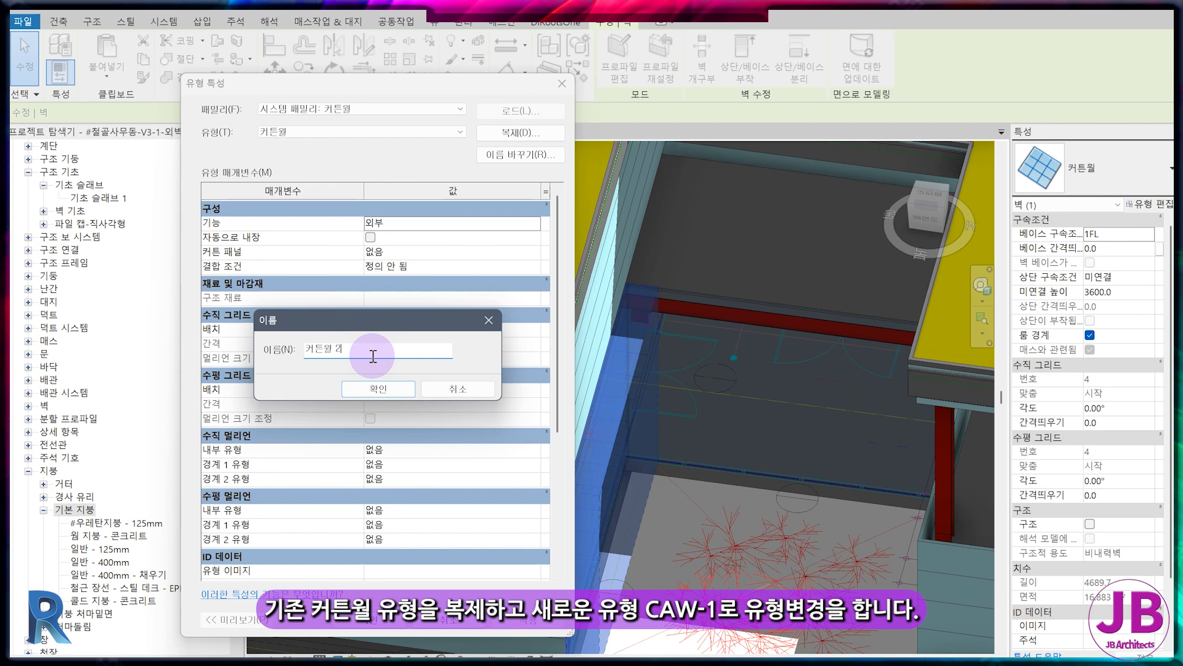
{"action": "type", "text": "#CAW-1"}
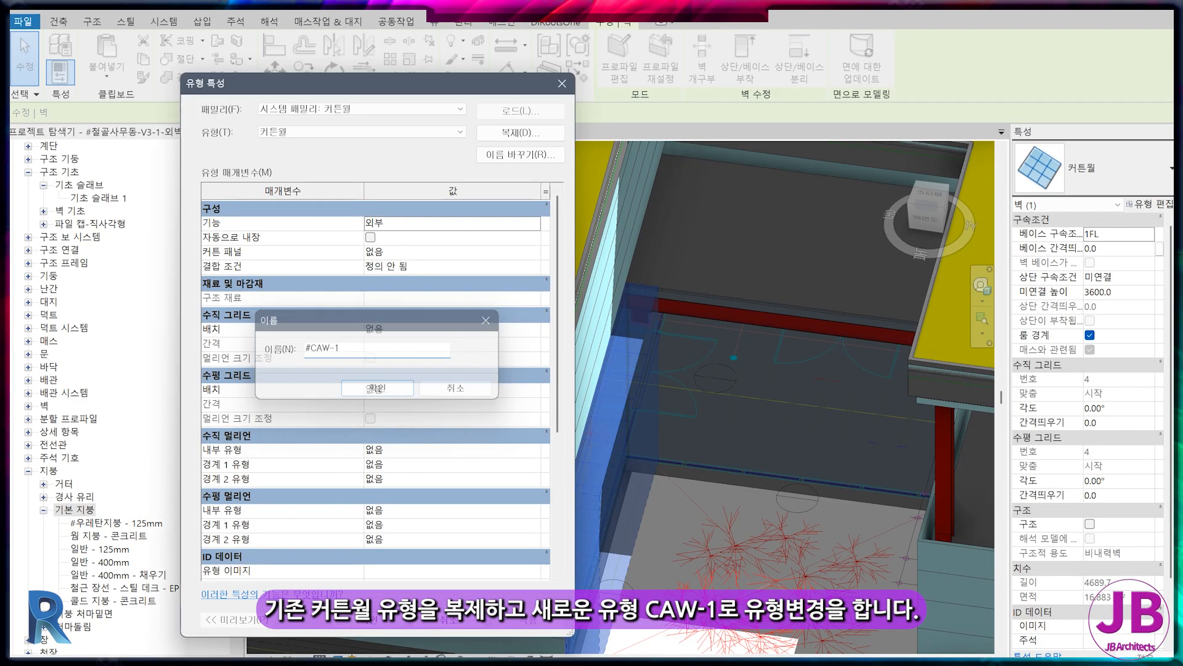
{"action": "key", "text": "Return"}
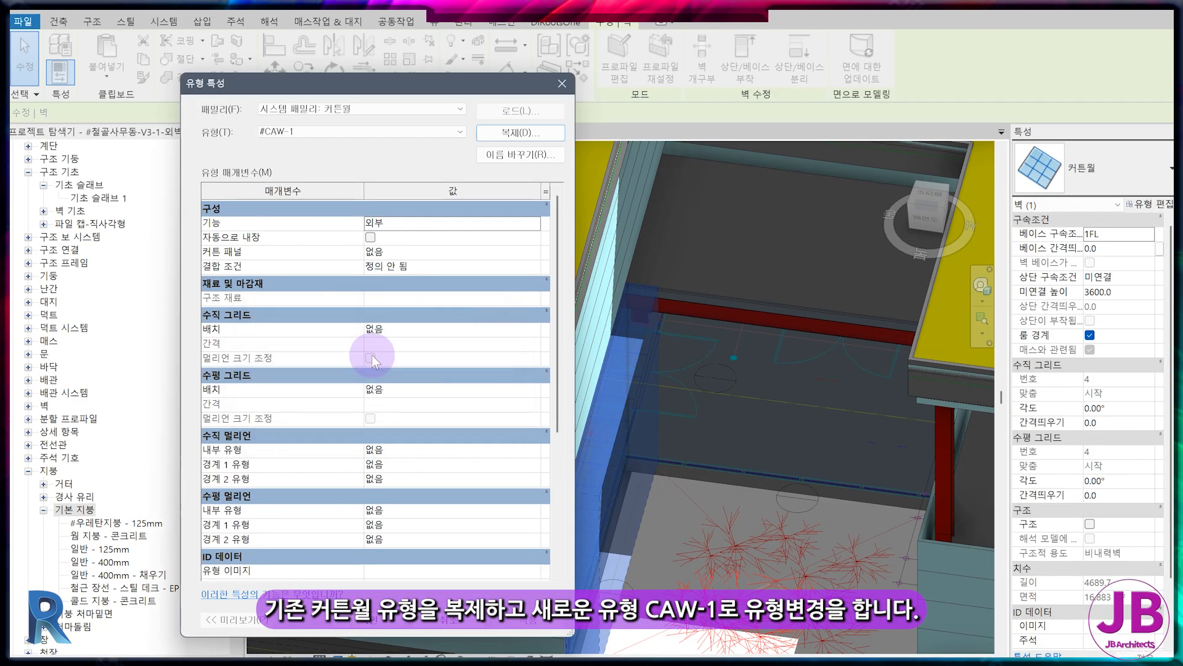
{"action": "left_click", "coordinate": [392, 619]}
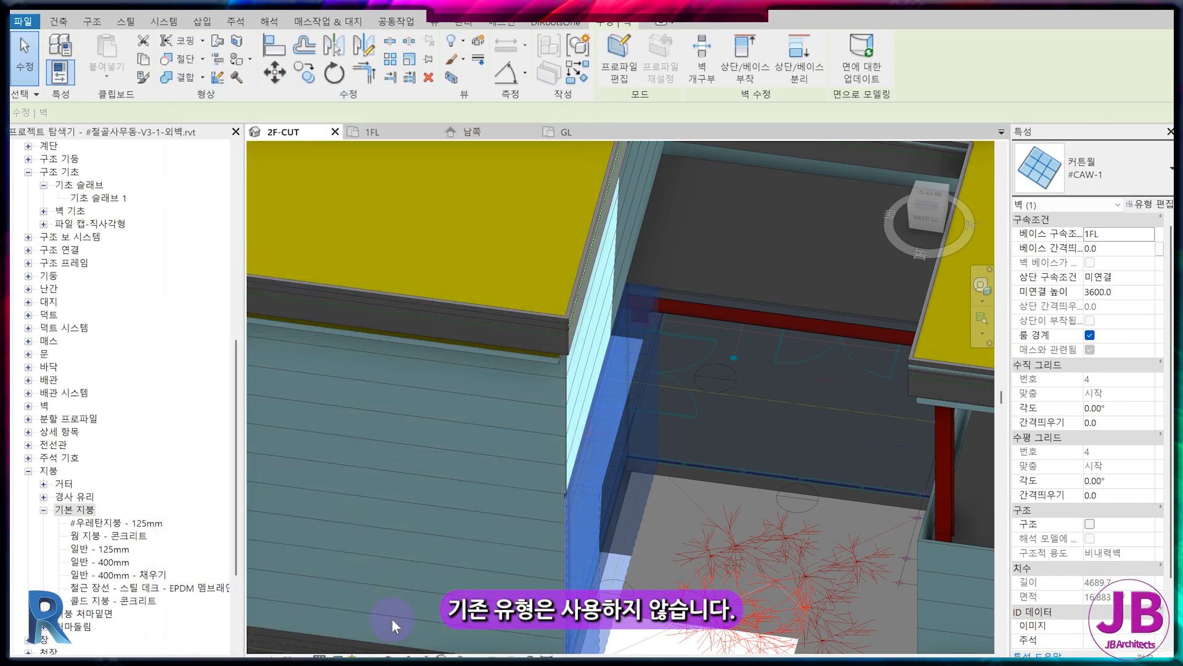
{"action": "key", "text": "Escape"}
Step: Select the north exterior urethane panel wall in 3D and locate its CAW 1 section in the 1FL plan view
{"action": "middle_click_drag", "start_coordinate": [423, 569], "coordinate": [590, 435]}
{"action": "left_click", "coordinate": [720, 437]}
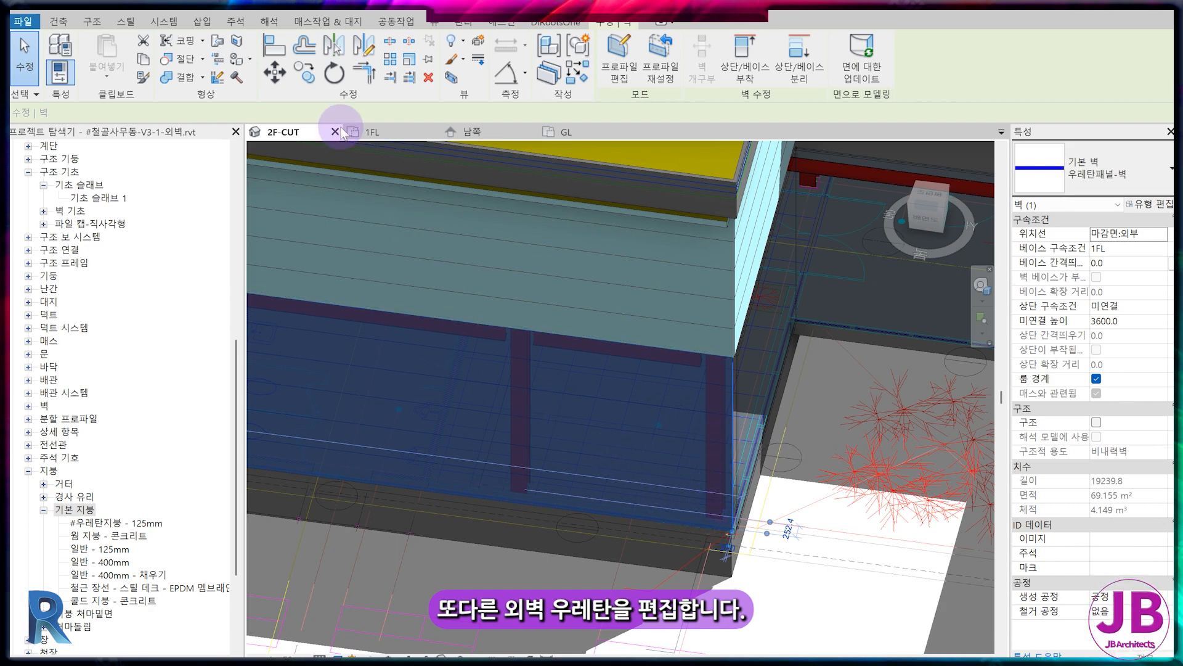
{"action": "left_click", "coordinate": [414, 132]}
{"action": "middle_click_drag", "start_coordinate": [522, 380], "coordinate": [443, 564]}
{"action": "middle_click_drag", "start_coordinate": [674, 418], "coordinate": [549, 474]}
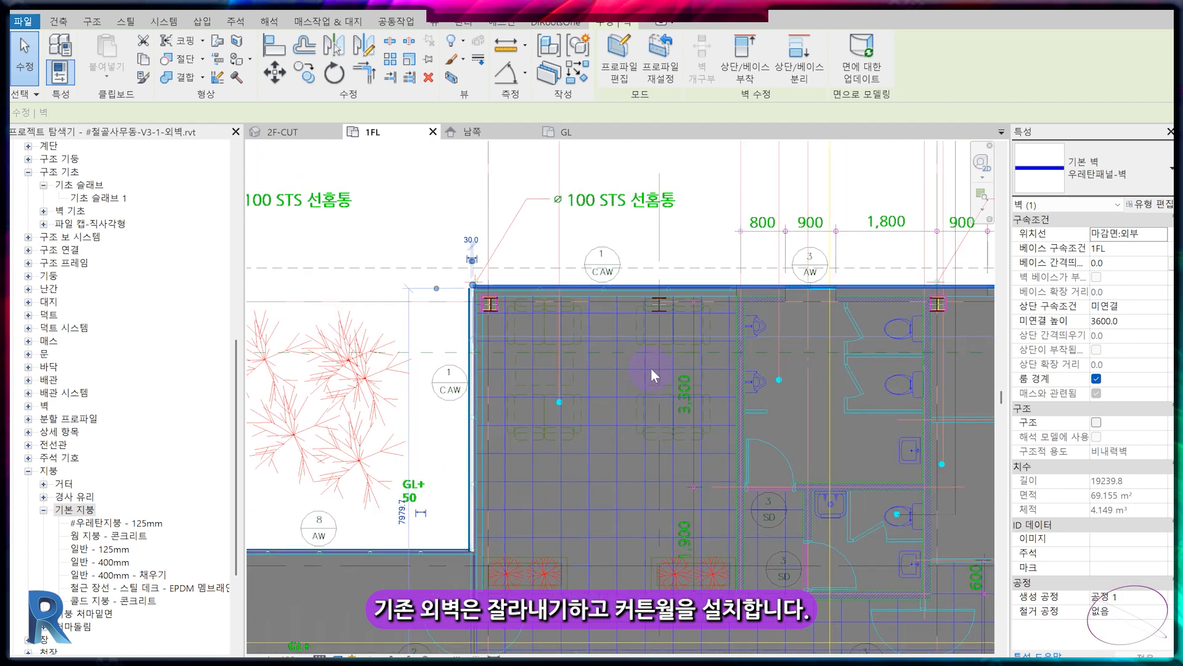
{"action": "scroll", "coordinate": [629, 311], "scroll_direction": "up", "scroll_amount": 3}
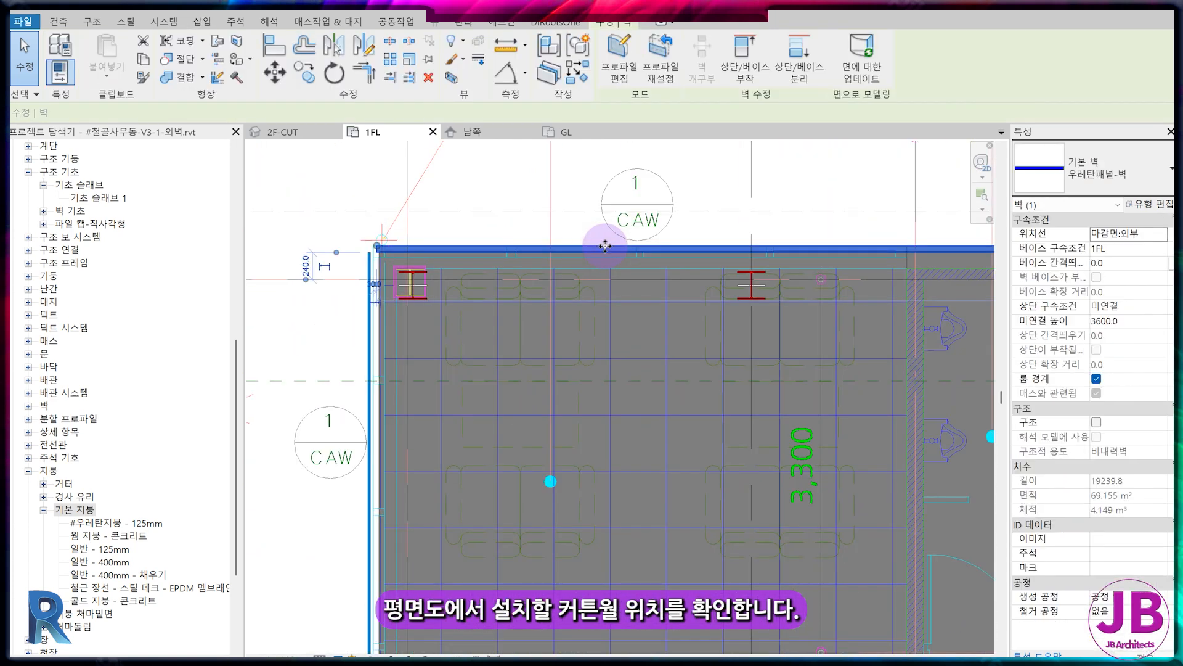
Step: Draw an architectural wall of curtain wall type #CAW-1, 8000 mm high and about 4695 mm long, from the courtyard corner to the restroom partition
{"action": "left_click", "coordinate": [59, 21]}
{"action": "left_click", "coordinate": [60, 74]}
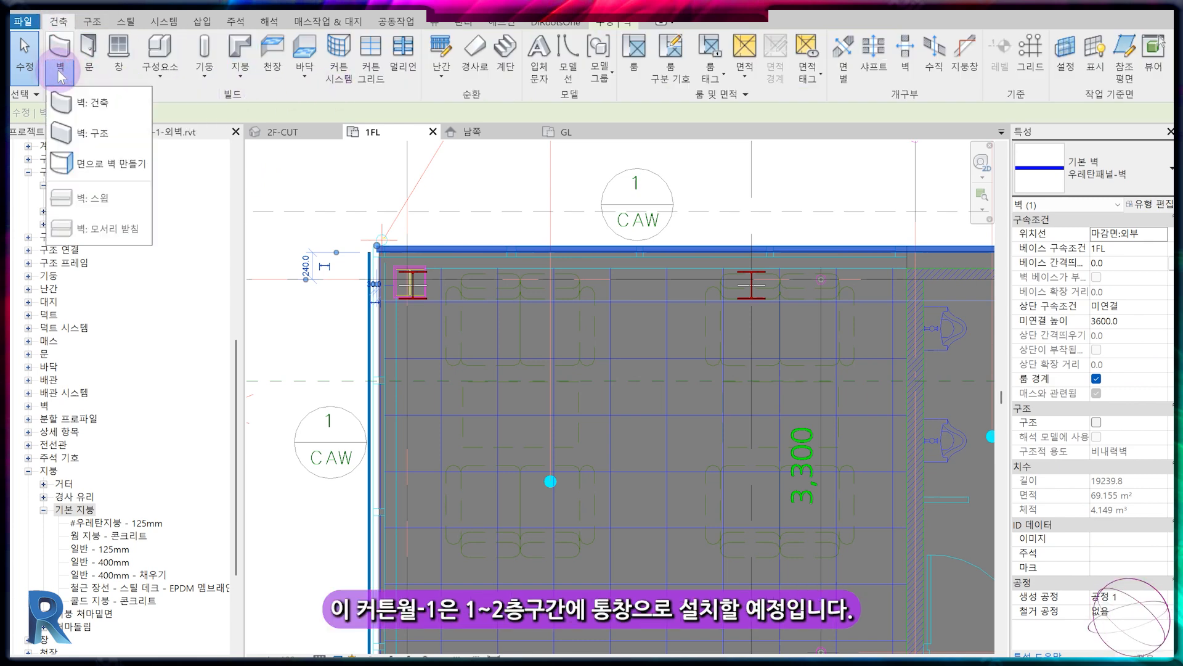
{"action": "left_click", "coordinate": [92, 108]}
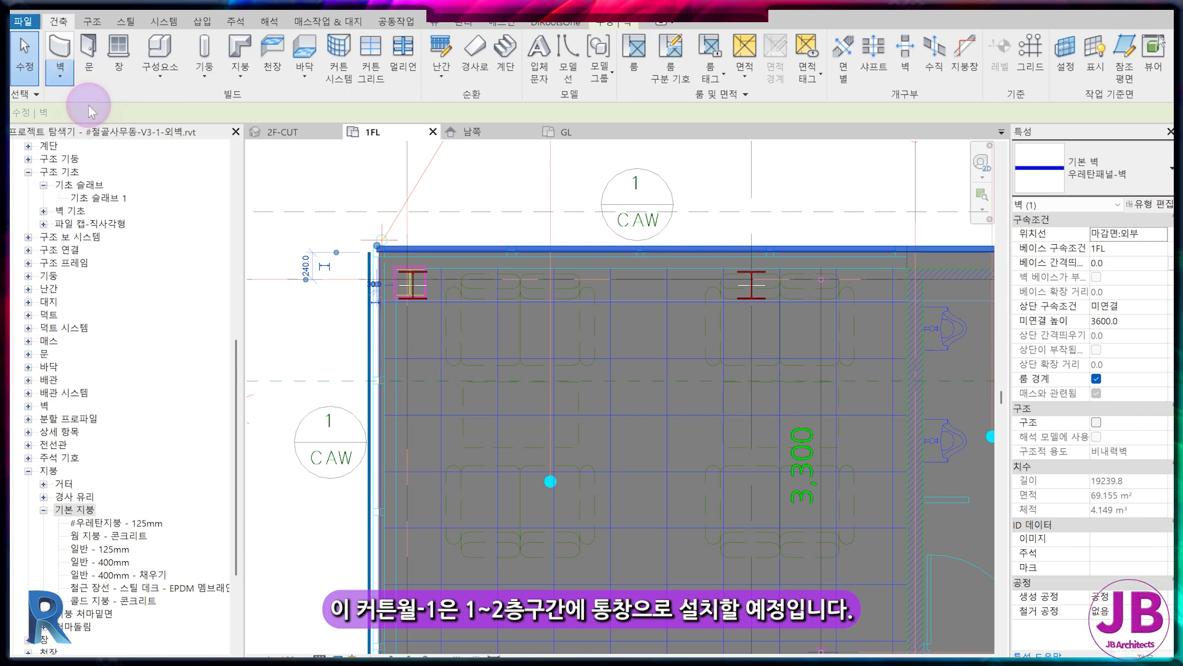
{"action": "left_click", "coordinate": [1139, 179]}
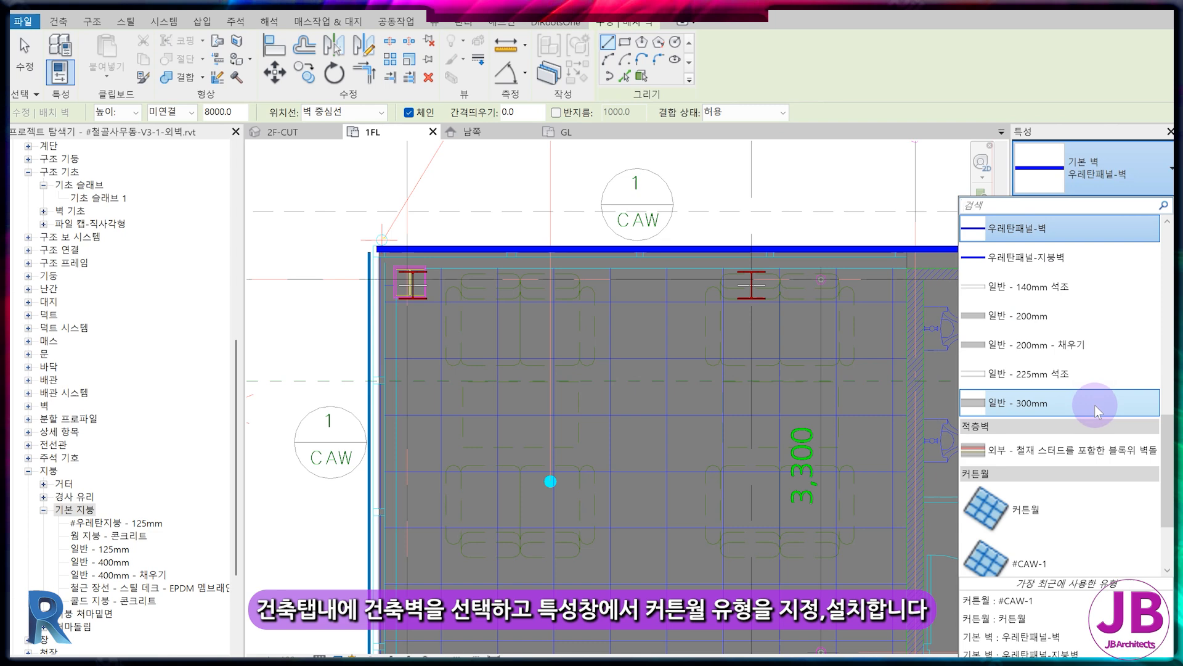
{"action": "scroll", "coordinate": [1093, 419], "scroll_direction": "down", "scroll_amount": 3}
{"action": "left_click", "coordinate": [1089, 437]}
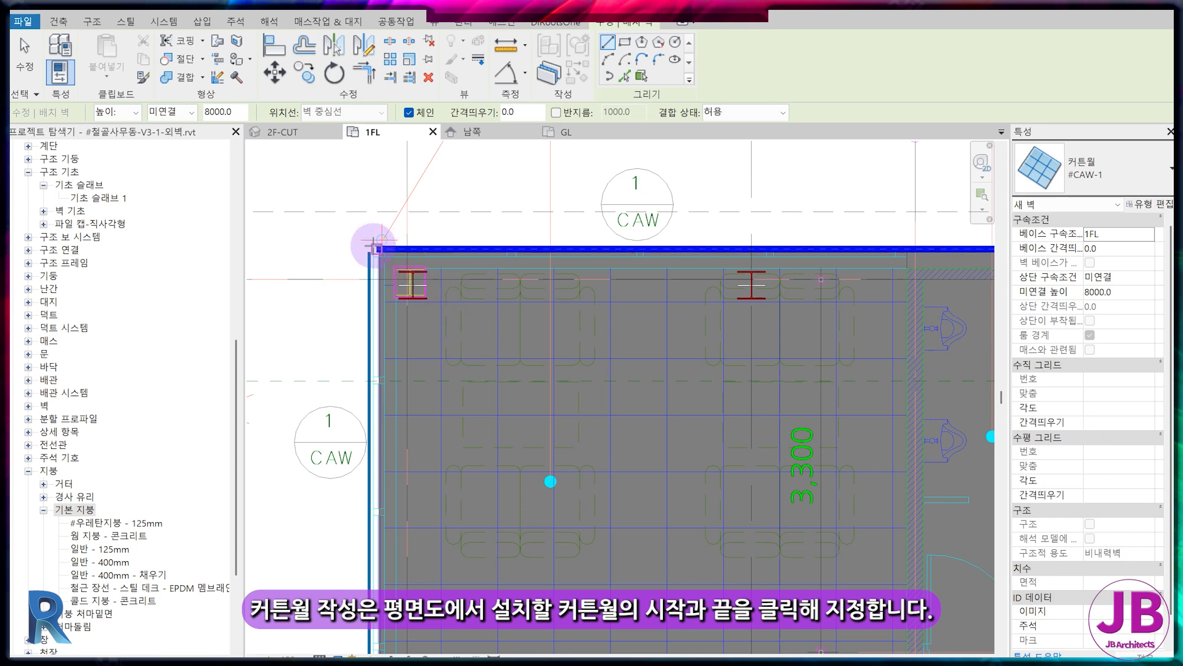
{"action": "scroll", "coordinate": [375, 247], "scroll_direction": "up", "scroll_amount": 2}
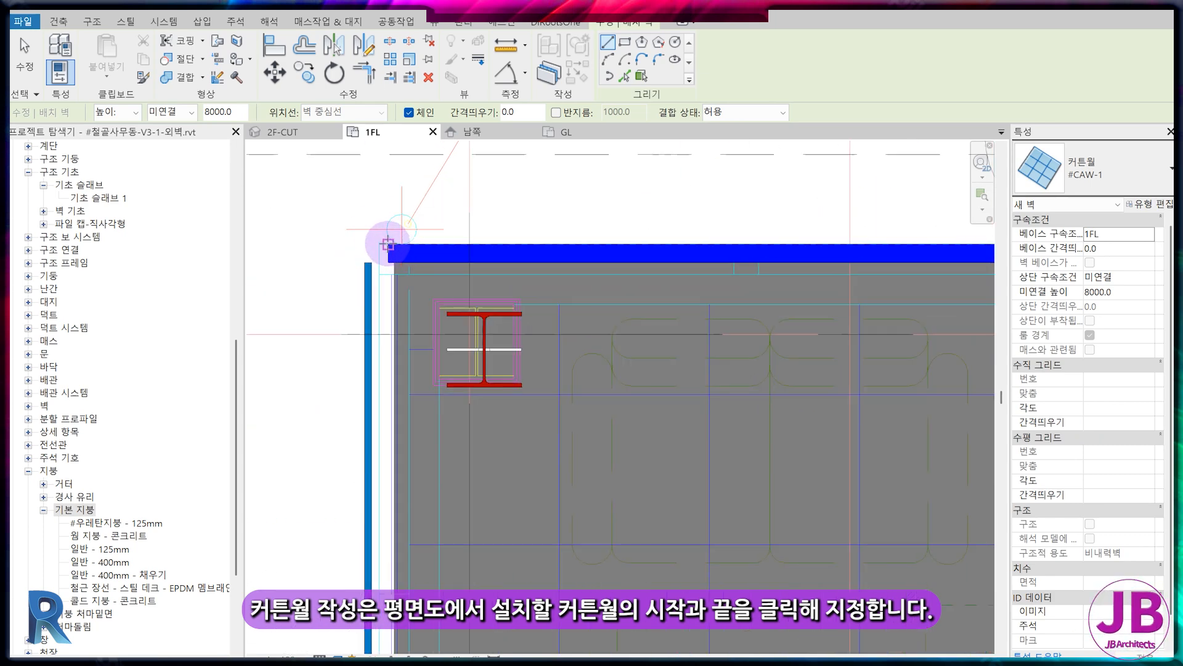
{"action": "left_click", "coordinate": [388, 242]}
{"action": "middle_click_drag", "start_coordinate": [938, 261], "coordinate": [166, 404]}
{"action": "scroll", "coordinate": [165, 401], "scroll_direction": "down", "scroll_amount": 1}
{"action": "middle_click_drag", "start_coordinate": [672, 393], "coordinate": [305, 374]}
{"action": "scroll", "coordinate": [697, 351], "scroll_direction": "down", "scroll_amount": 2}
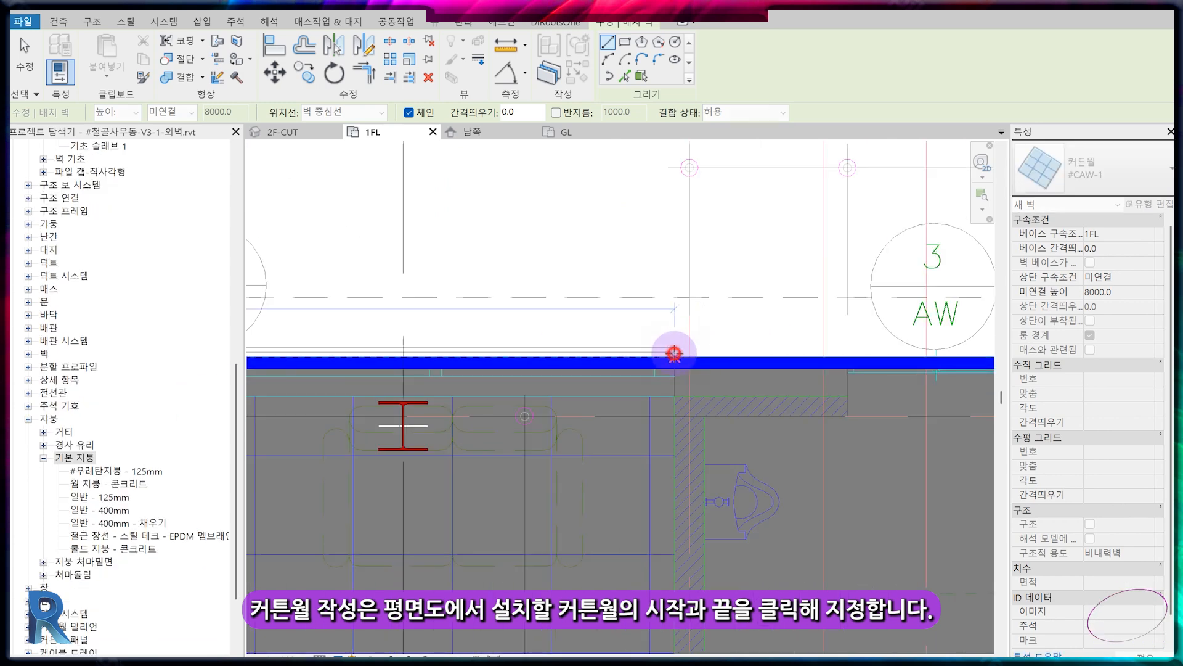
{"action": "left_click", "coordinate": [675, 353]}
{"action": "key", "text": "Escape"}
{"action": "key", "text": "Escape"}
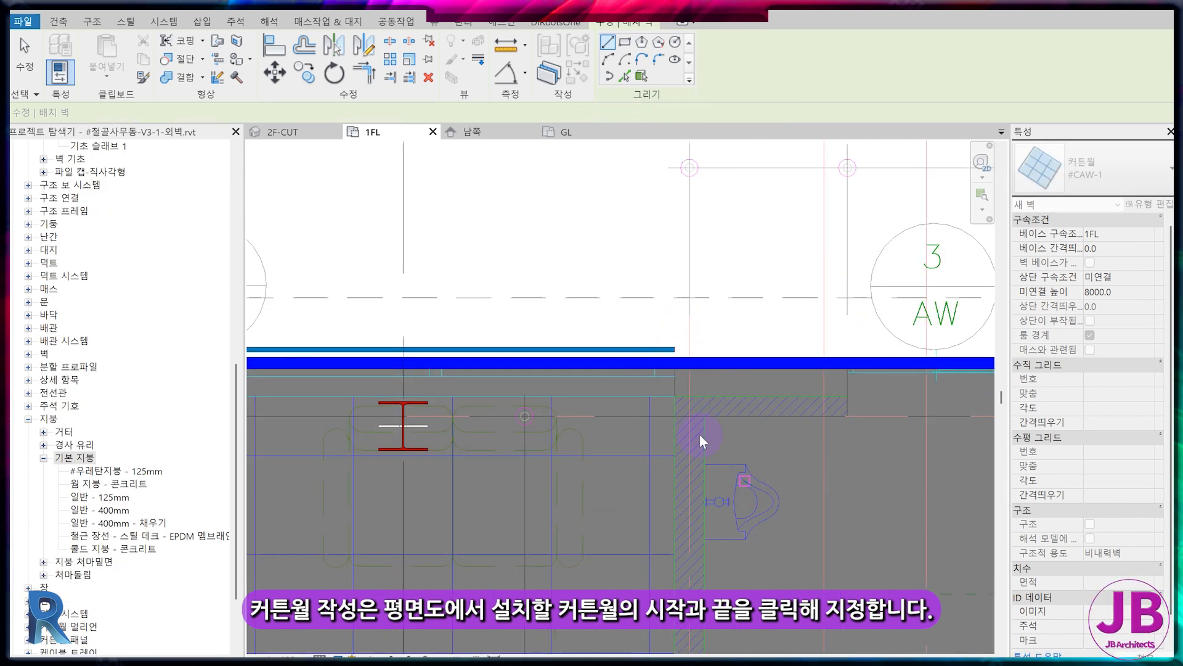
Step: Move the new north-side #CAW-1 curtain wall 75 mm inward toward the building
{"action": "left_click", "coordinate": [640, 349]}
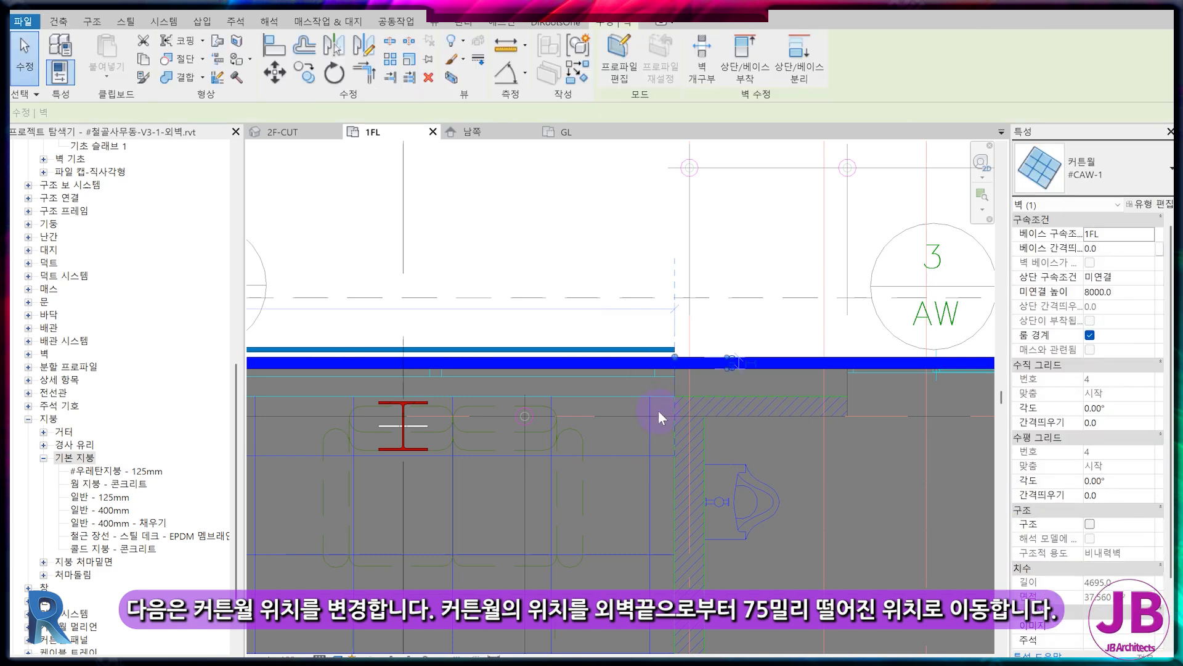
{"action": "middle_click_drag", "start_coordinate": [620, 427], "coordinate": [673, 428]}
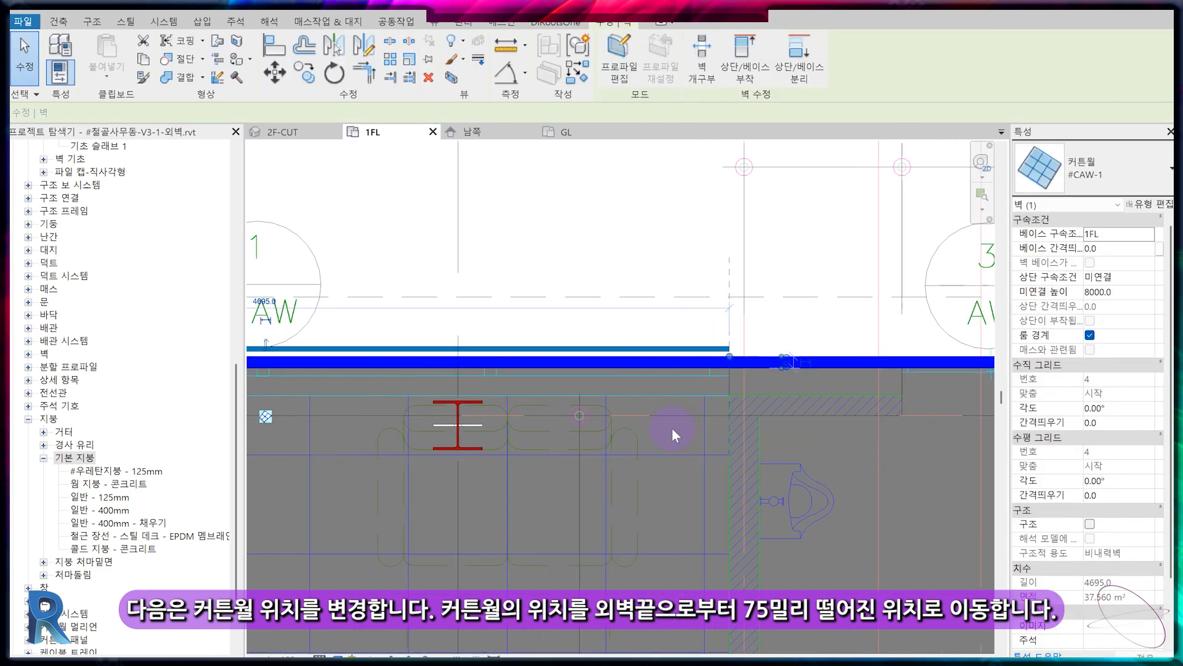
{"action": "key", "text": "m"}
{"action": "key", "text": "v"}
{"action": "left_click", "coordinate": [674, 423]}
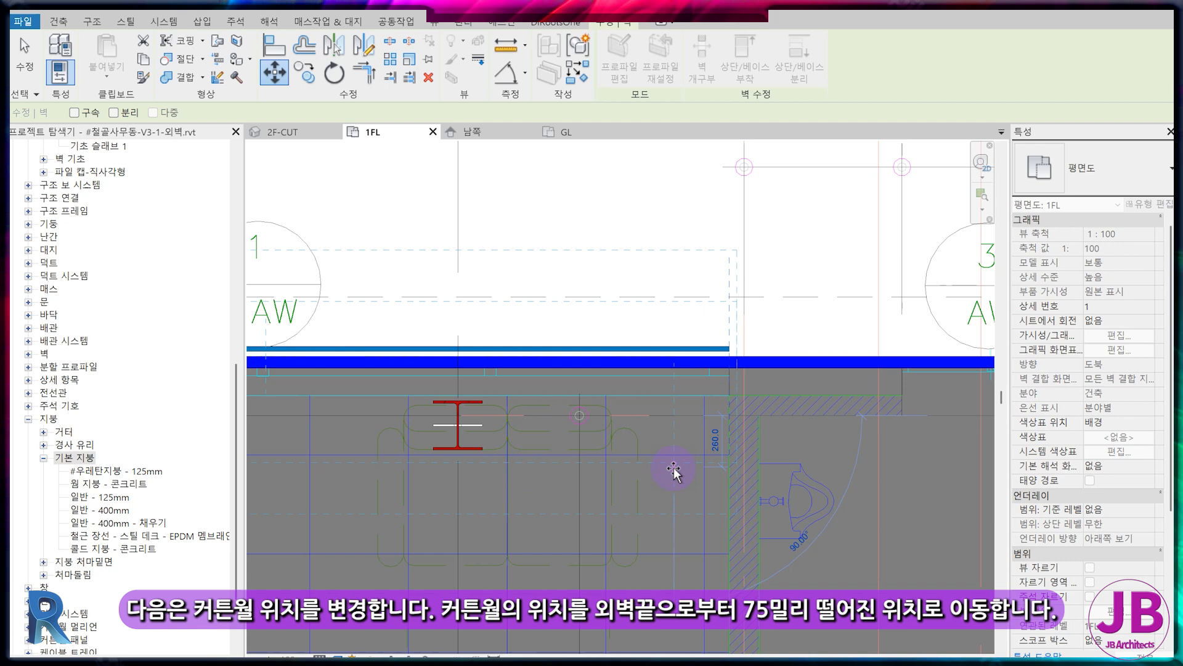
{"action": "type", "text": "75"}
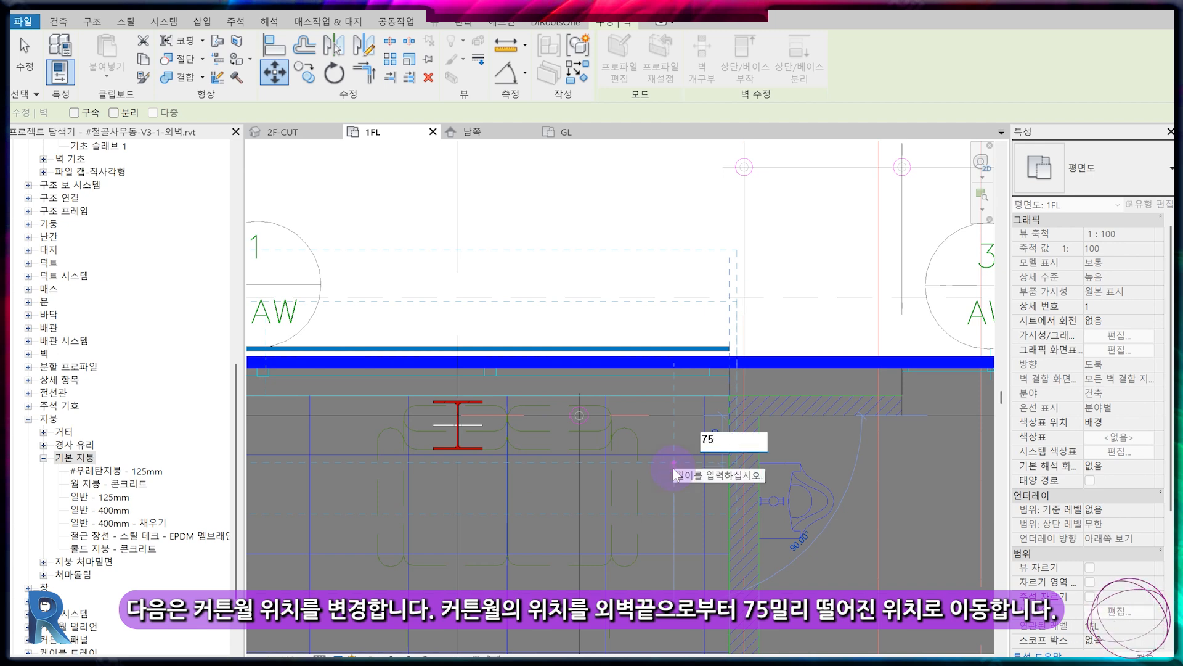
{"action": "key", "text": "Return"}
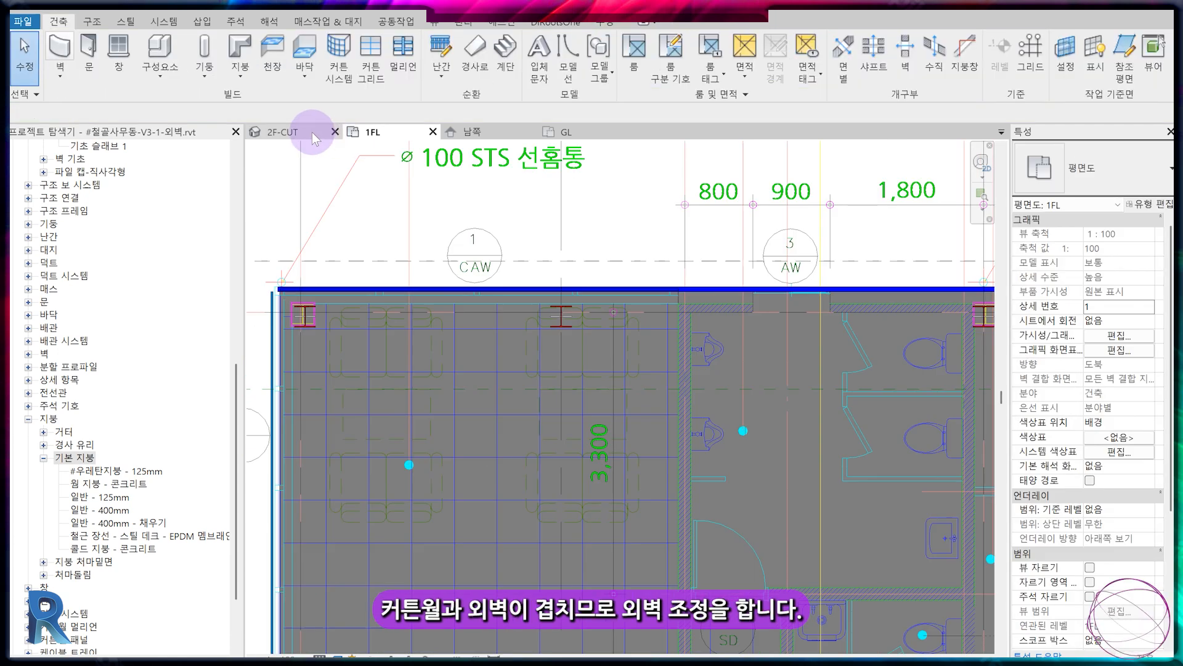
Step: In the 2F-CUT 3D view, edit the overlapping urethane wall's profile and move its courtyard-end edge along the wall to the next column
{"action": "left_click", "coordinate": [314, 138]}
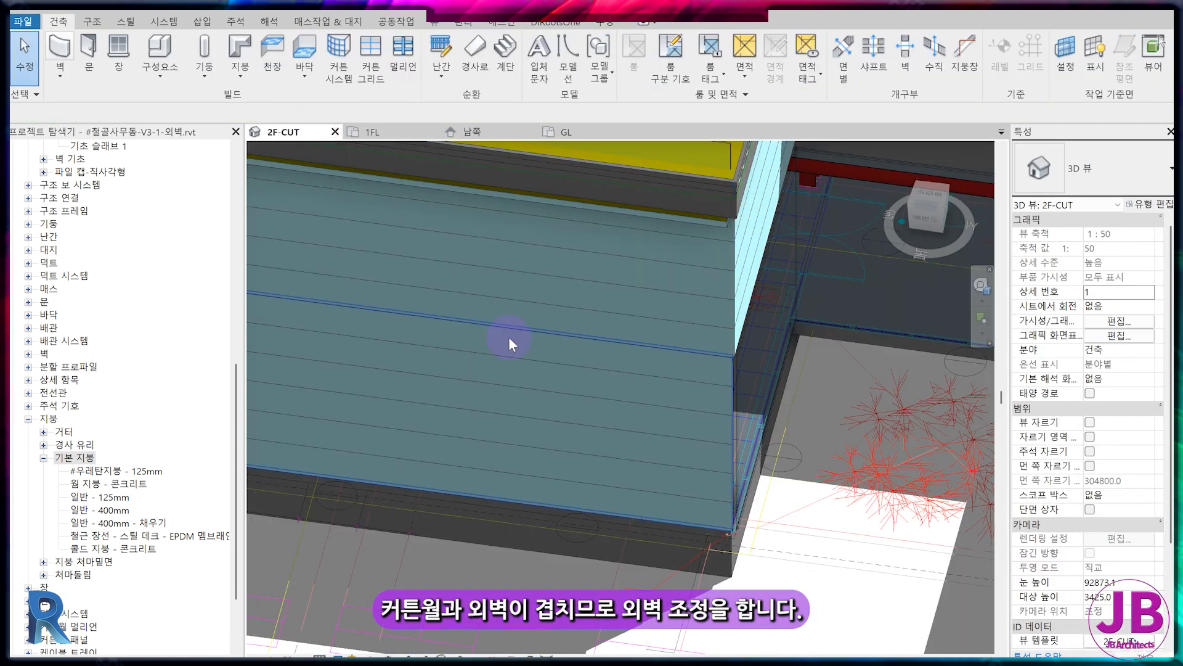
{"action": "scroll", "coordinate": [588, 449], "scroll_direction": "down", "scroll_amount": 2}
{"action": "left_click", "coordinate": [662, 430]}
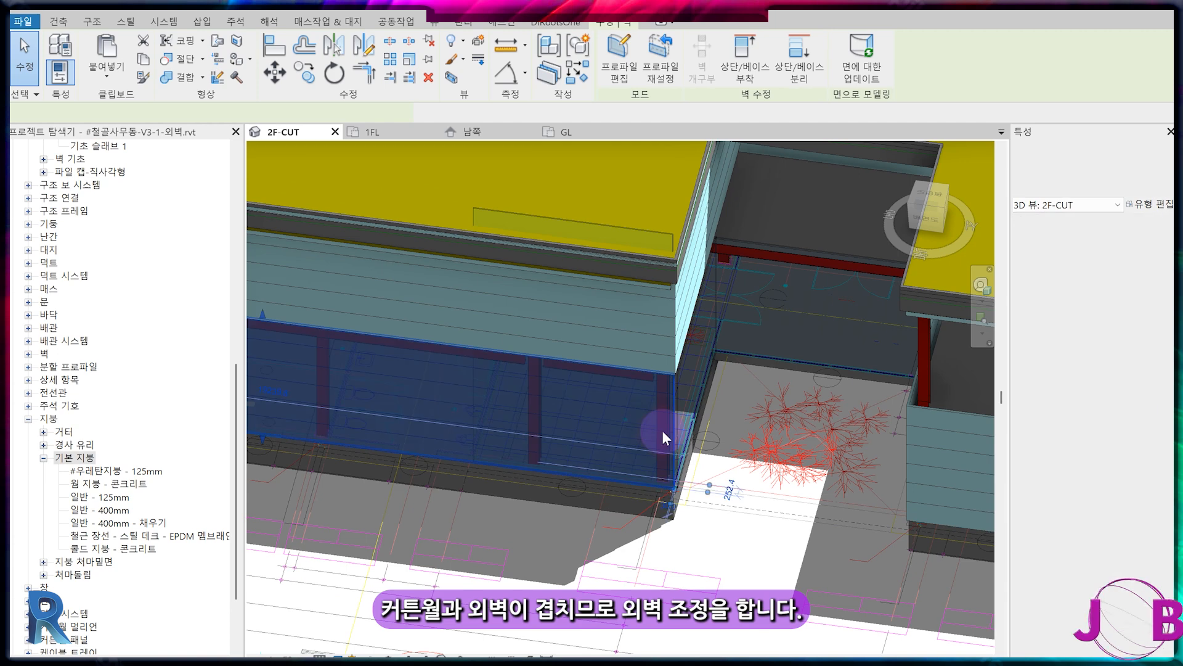
{"action": "left_click", "coordinate": [619, 78]}
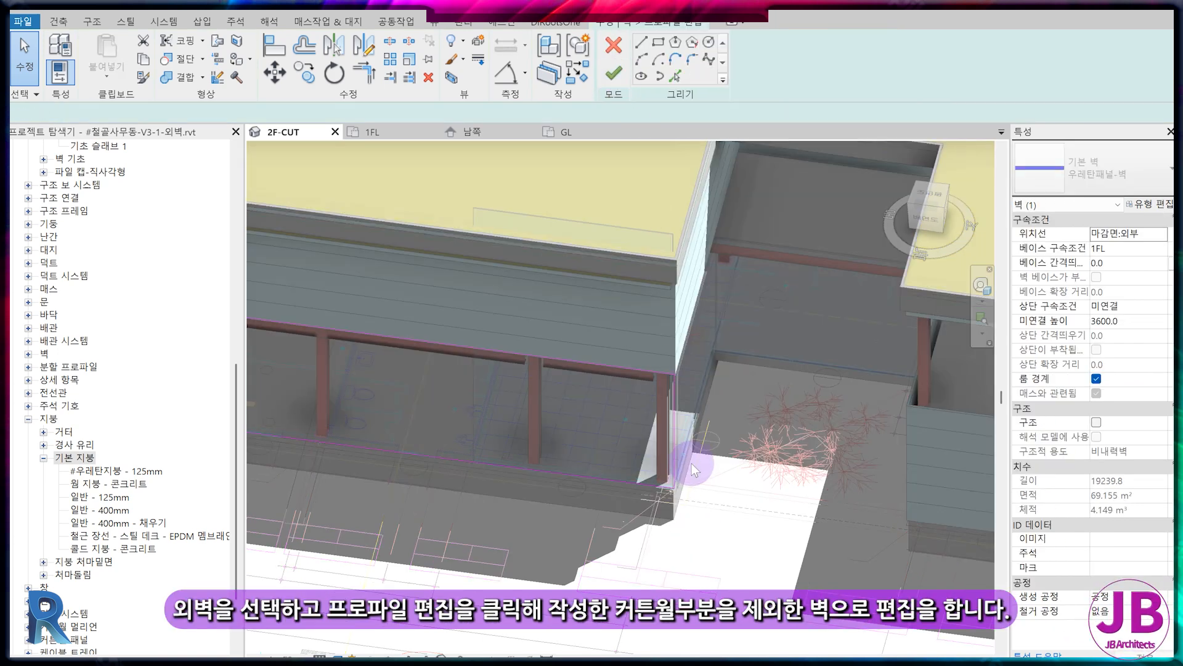
{"action": "left_click", "coordinate": [672, 445]}
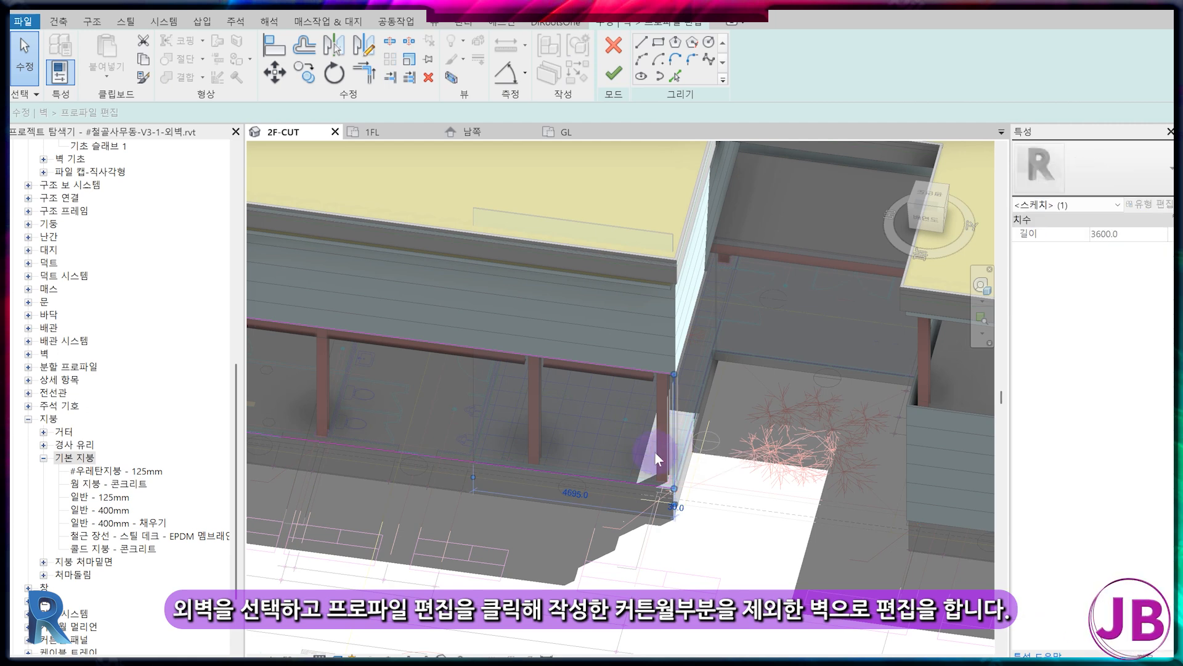
{"action": "left_click_drag", "start_coordinate": [674, 386], "coordinate": [683, 381]}
{"action": "key", "text": "m"}
{"action": "key", "text": "v"}
{"action": "left_click", "coordinate": [677, 374]}
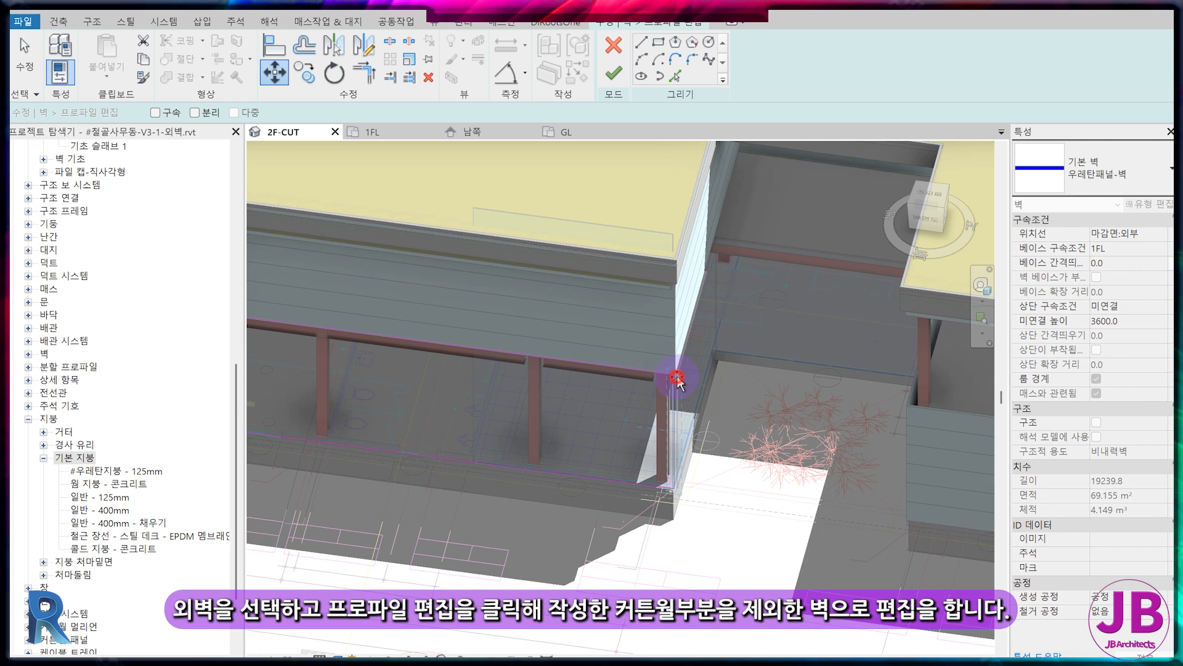
{"action": "left_click", "coordinate": [530, 355]}
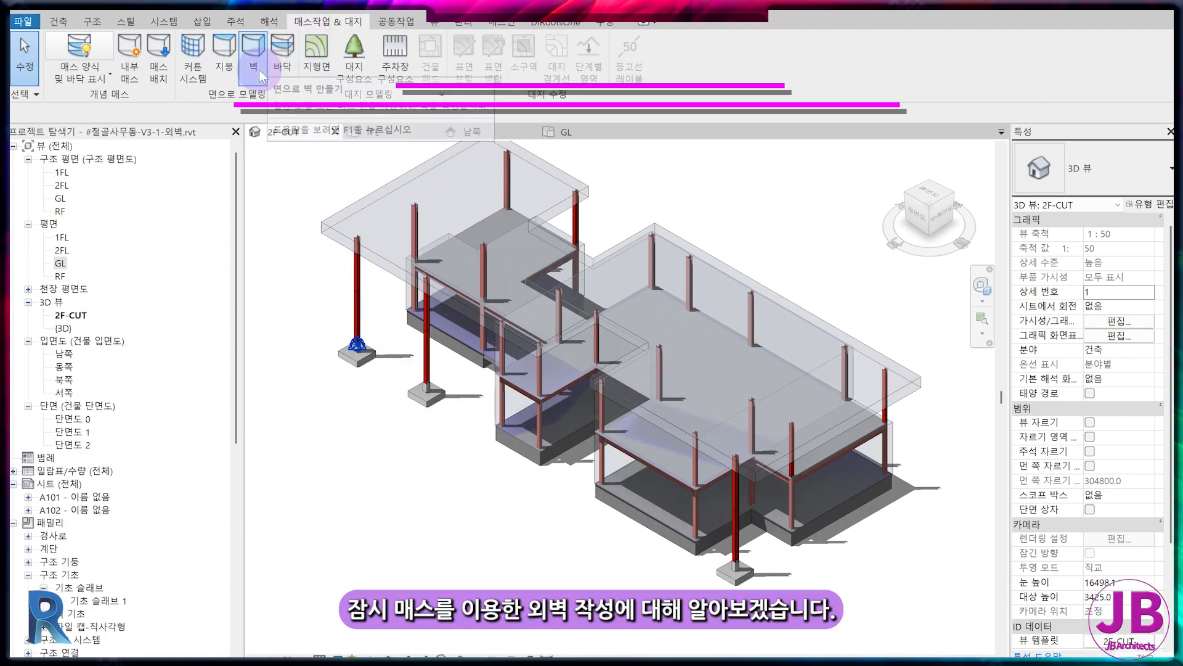
Step: Create walls by face with the basic wall type 우레탄패널-벽 on the front block's first-floor mass faces
{"action": "left_click", "coordinate": [258, 68]}
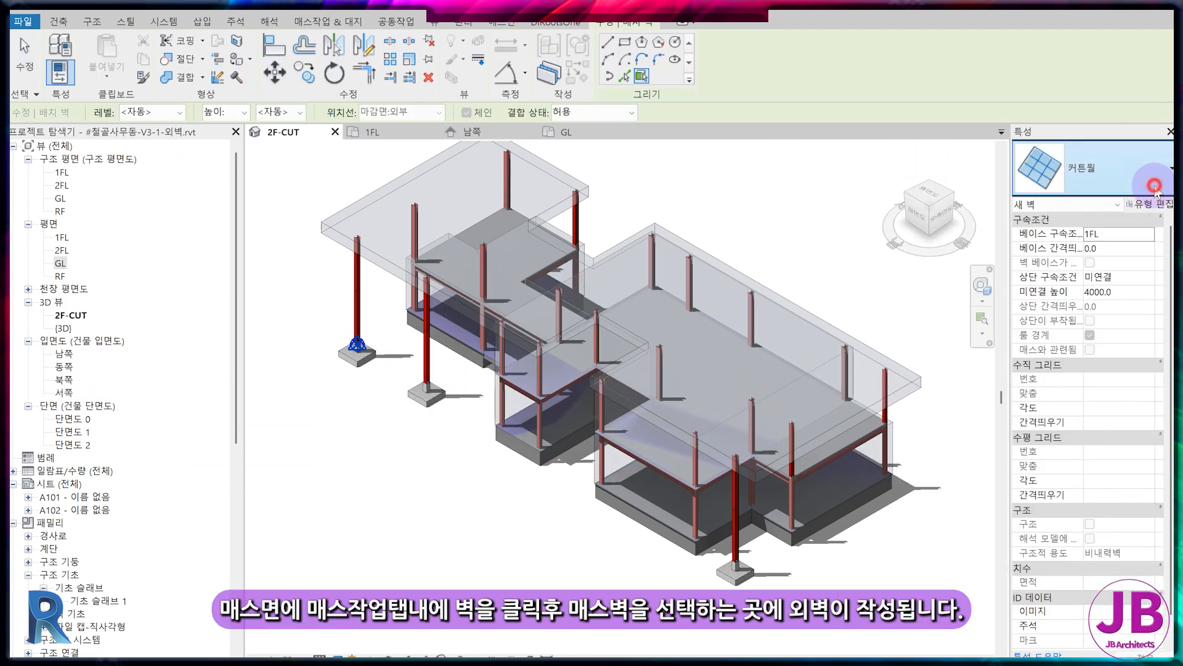
{"action": "left_click", "coordinate": [1107, 190]}
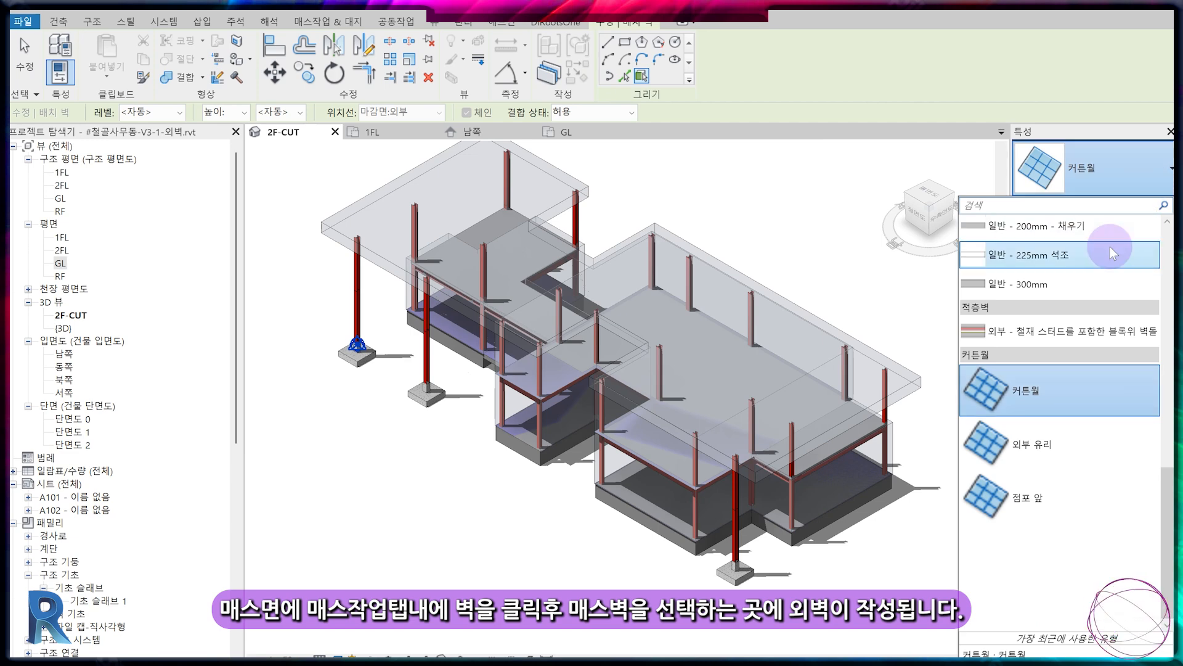
{"action": "scroll", "coordinate": [1105, 249], "scroll_direction": "up", "scroll_amount": 2}
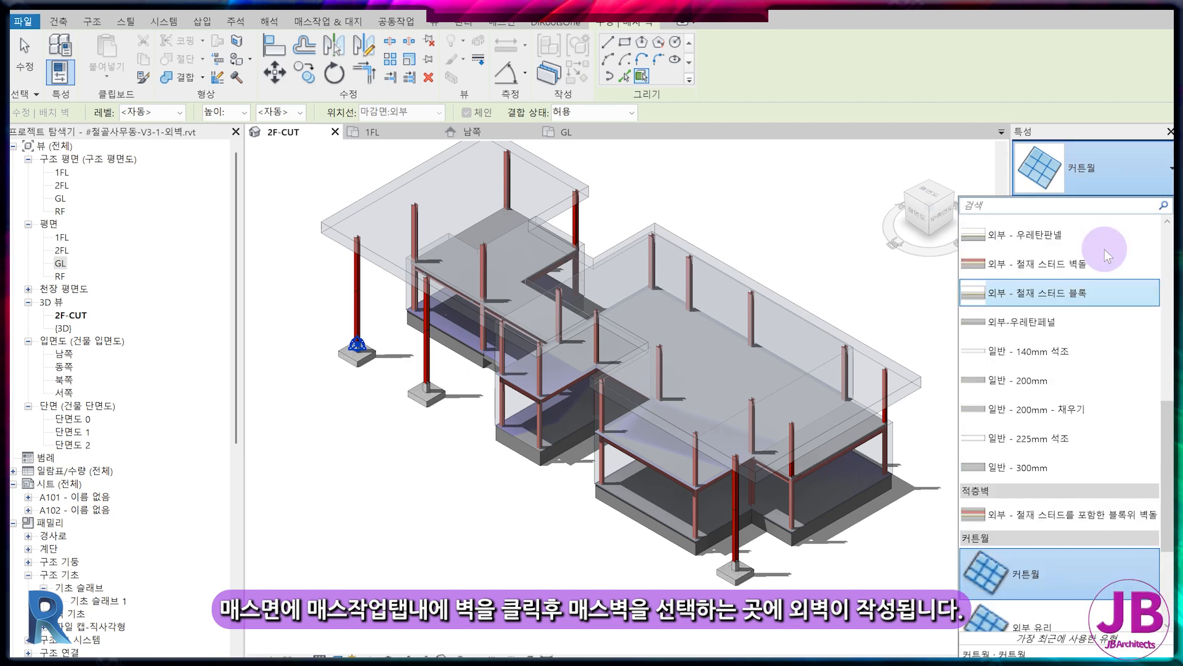
{"action": "left_click", "coordinate": [1085, 391]}
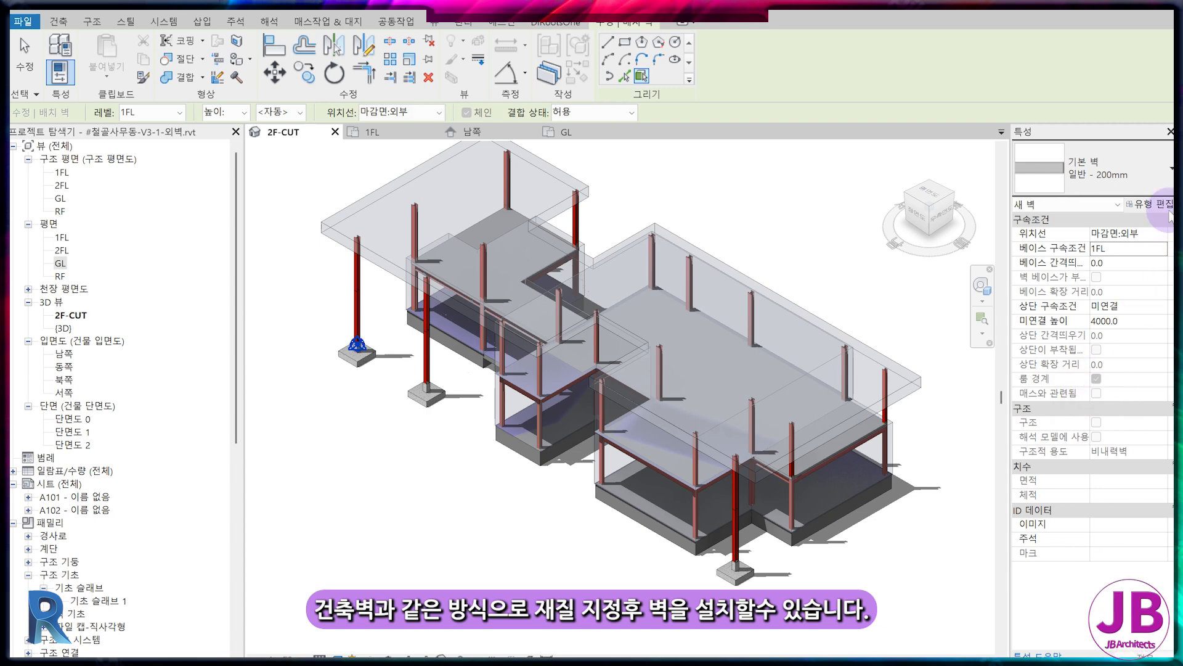
{"action": "left_click", "coordinate": [935, 629]}
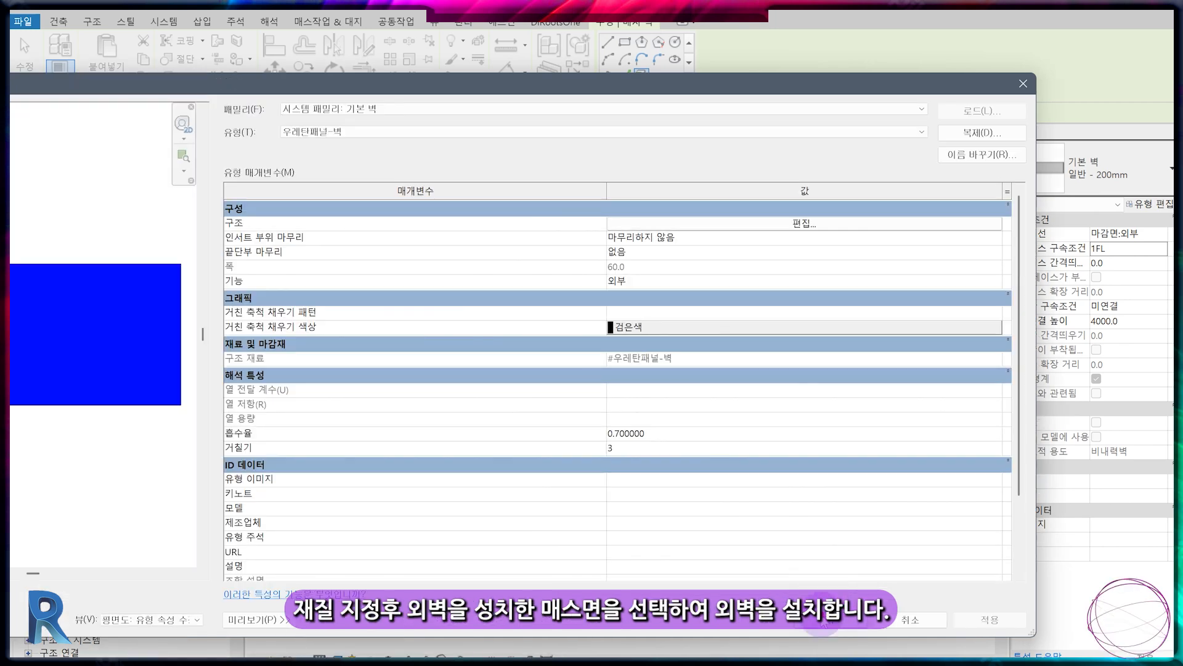
{"action": "left_click", "coordinate": [819, 625]}
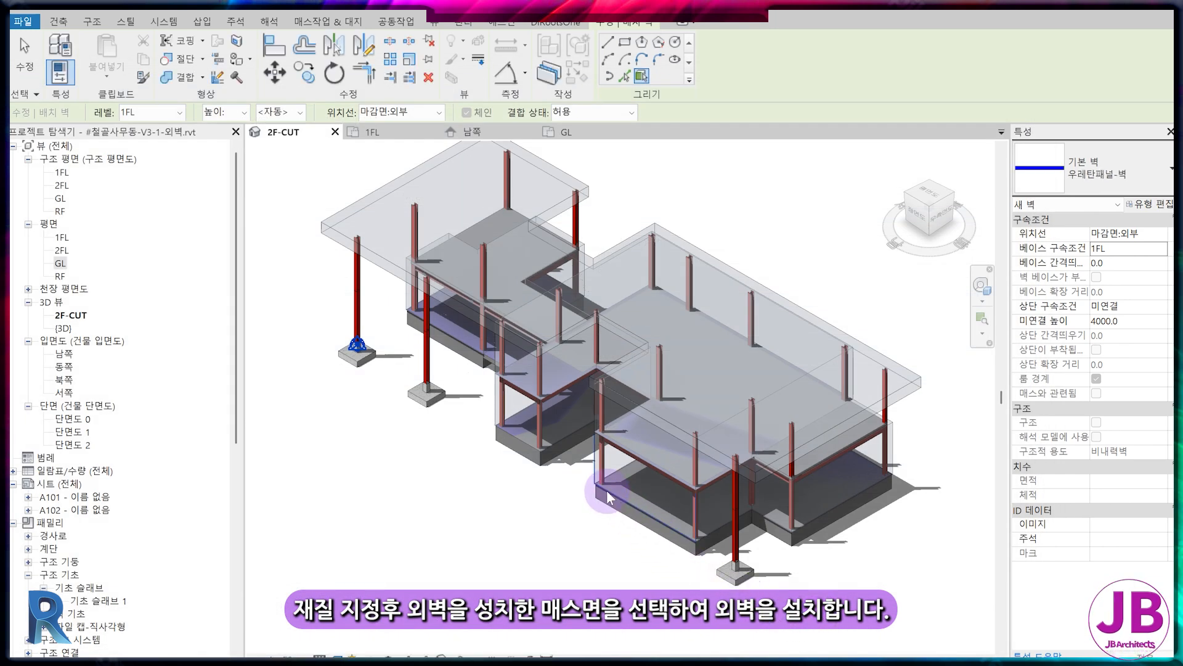
{"action": "left_click", "coordinate": [870, 478]}
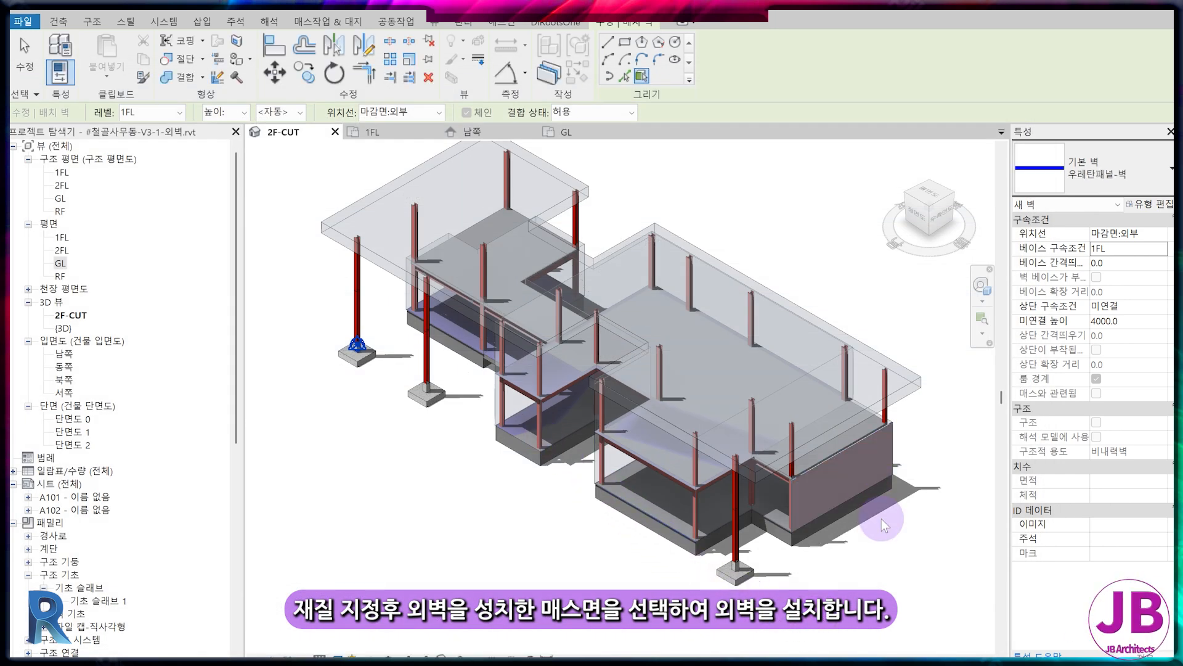
{"action": "scroll", "coordinate": [879, 514], "scroll_direction": "up", "scroll_amount": 5}
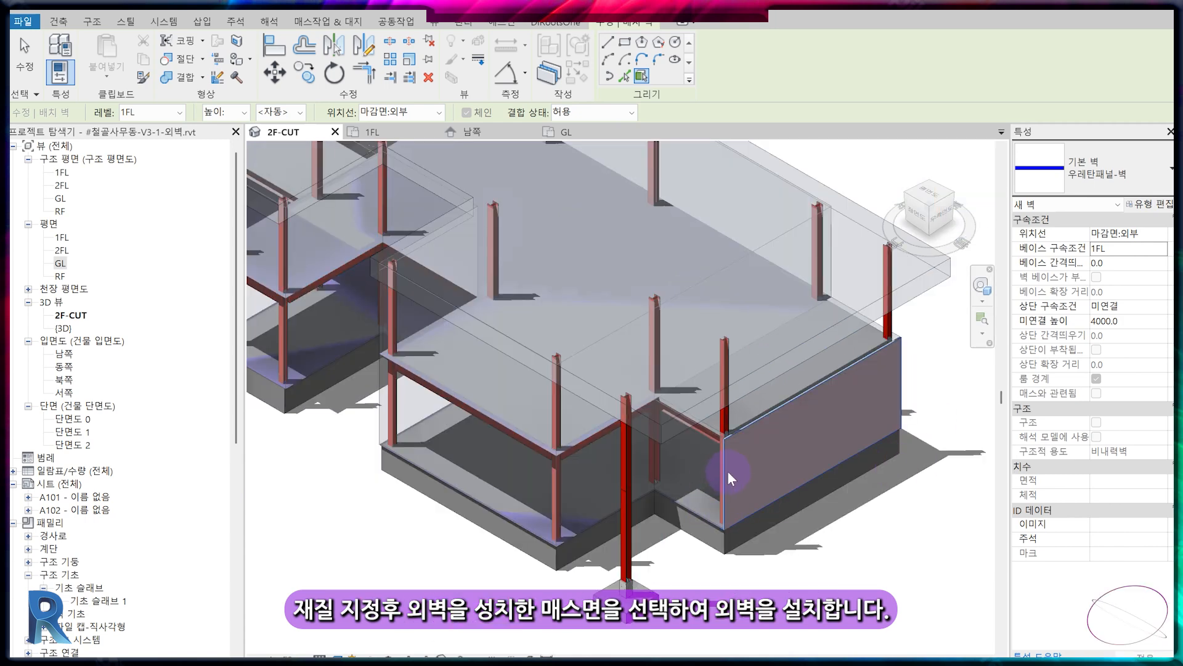
{"action": "left_click", "coordinate": [713, 515]}
{"action": "left_click", "coordinate": [515, 516]}
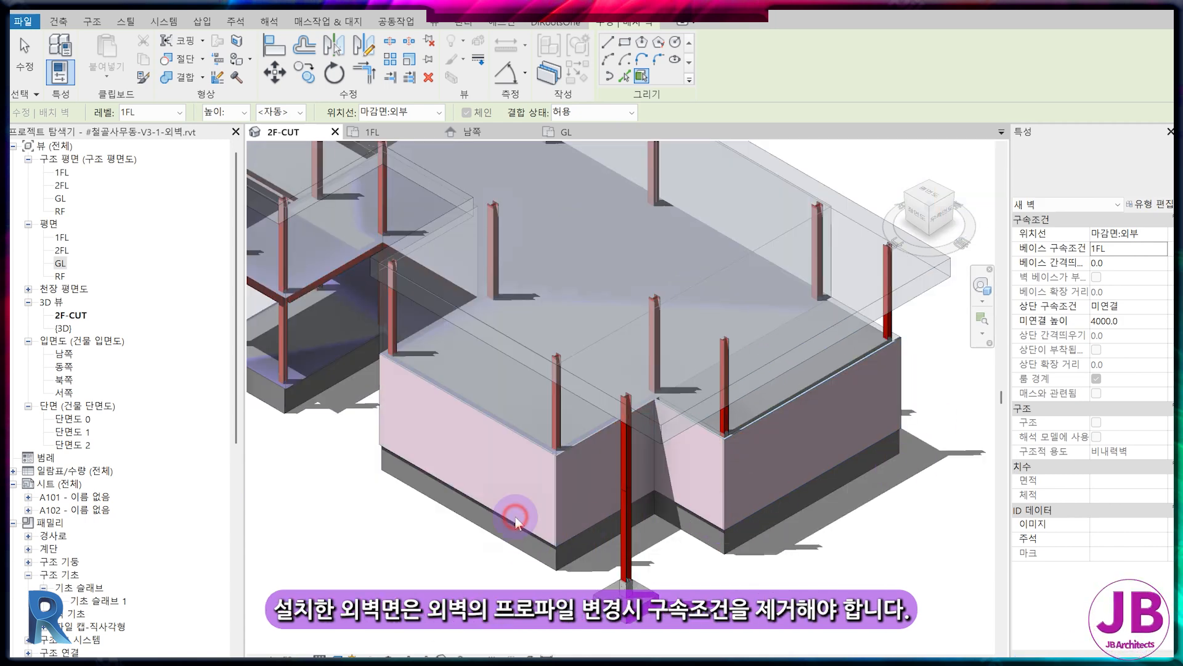
Step: Add 우레탄패널-벽 walls by face to the first-floor mass faces of the middle block and the adjoining far block
{"action": "middle_click_drag", "start_coordinate": [410, 390], "coordinate": [613, 456]}
{"action": "left_click", "coordinate": [523, 435]}
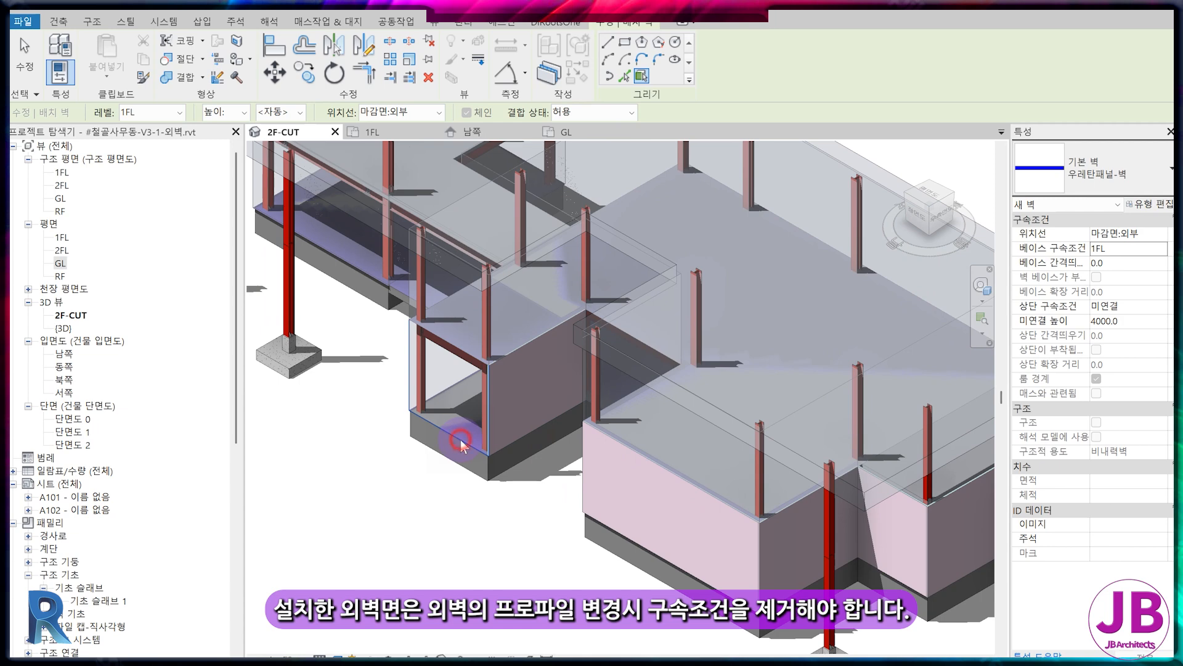
{"action": "left_click", "coordinate": [461, 443]}
{"action": "left_click", "coordinate": [315, 235]}
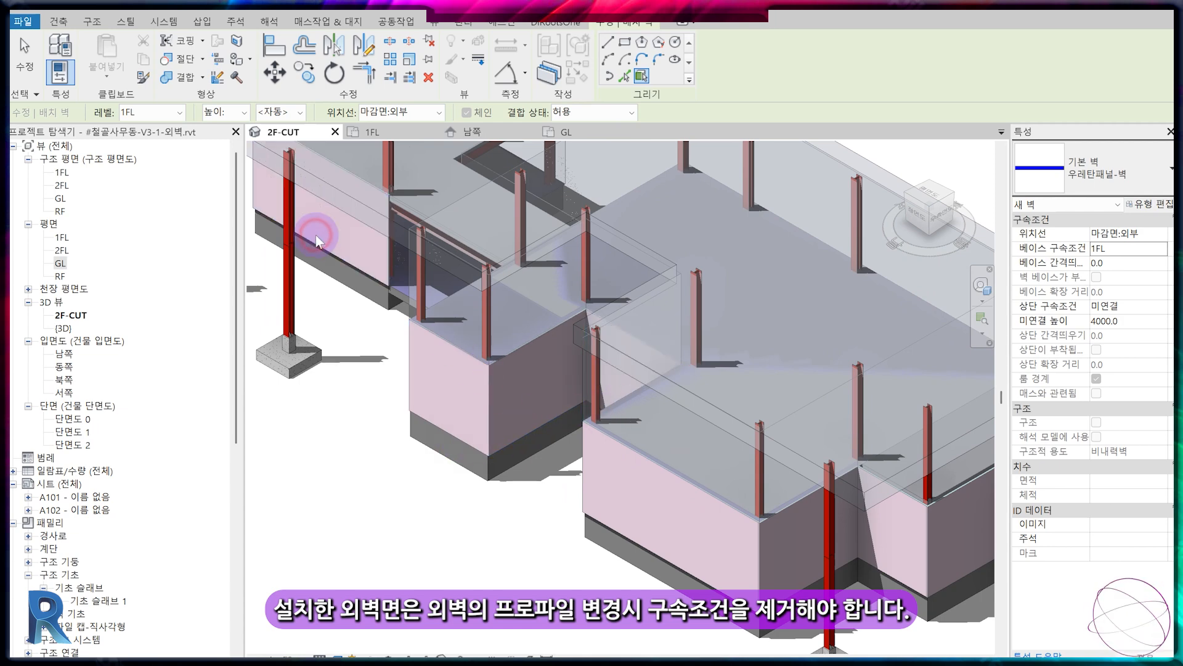
{"action": "left_click", "coordinate": [401, 285]}
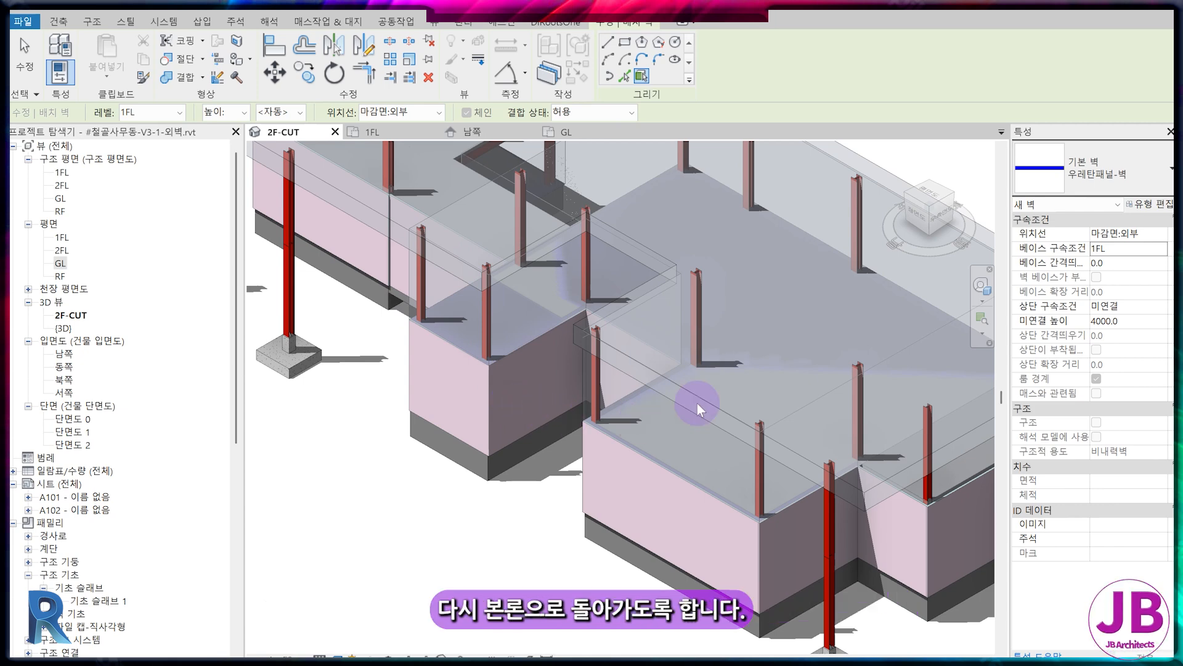
{"action": "scroll", "coordinate": [698, 403], "scroll_direction": "down", "scroll_amount": 5}
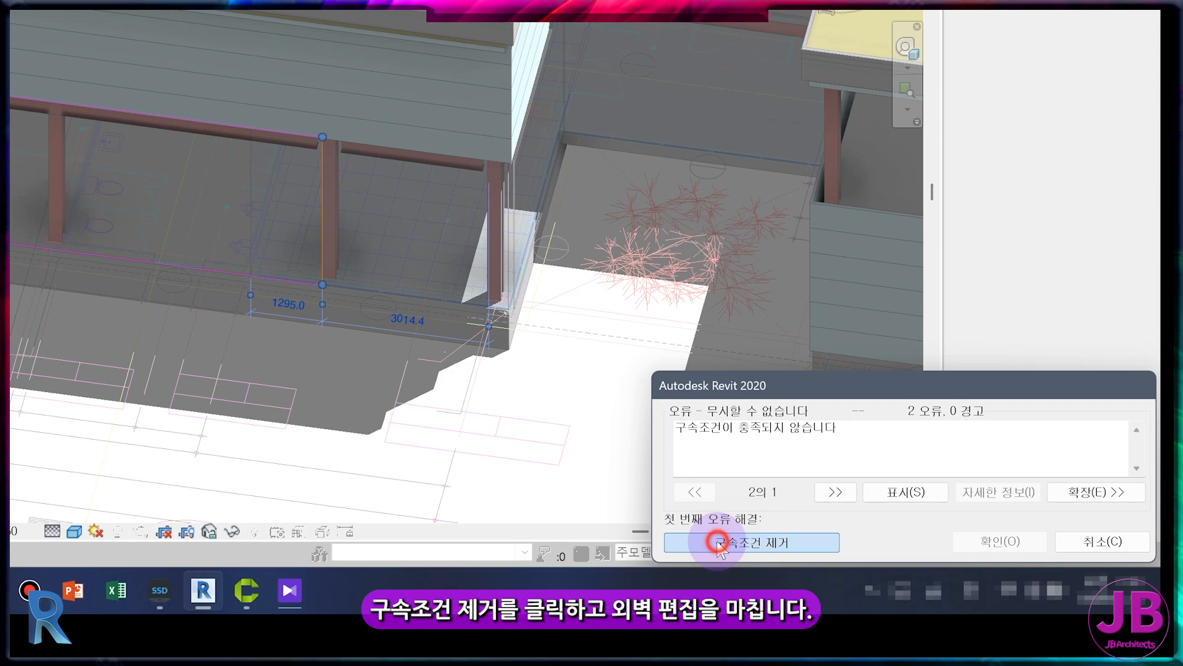
Step: Remove the unsatisfied constraints and finish the first-floor urethane wall's profile edit
{"action": "left_click", "coordinate": [717, 542]}
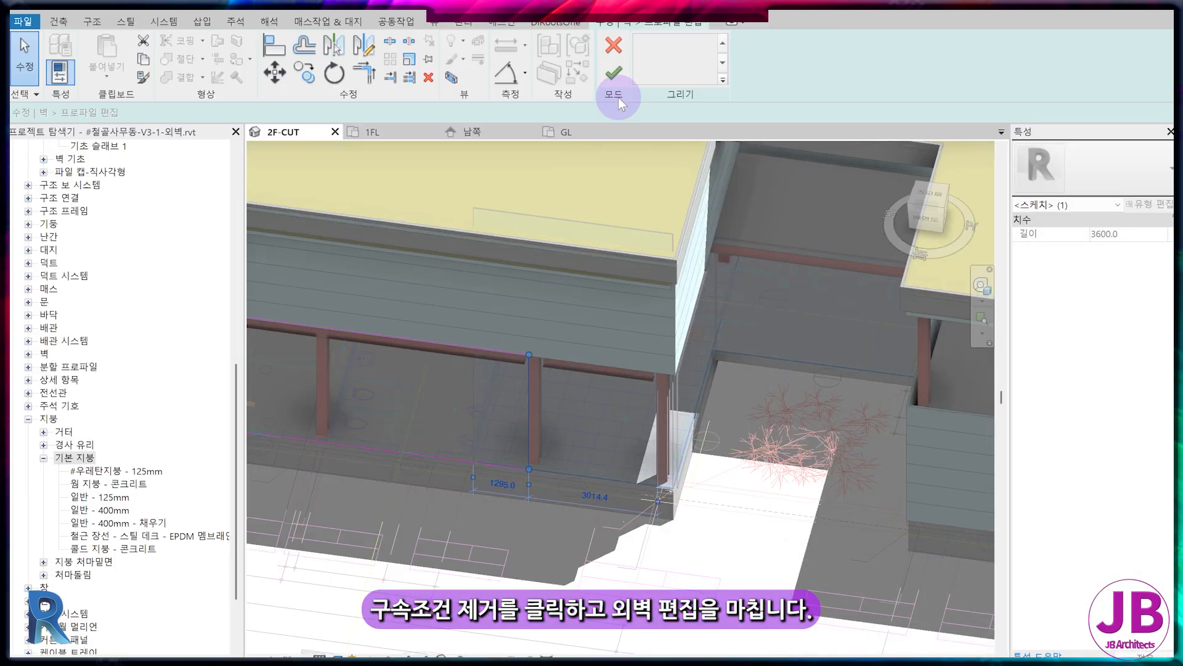
{"action": "left_click", "coordinate": [614, 75]}
{"action": "key", "text": "Escape"}
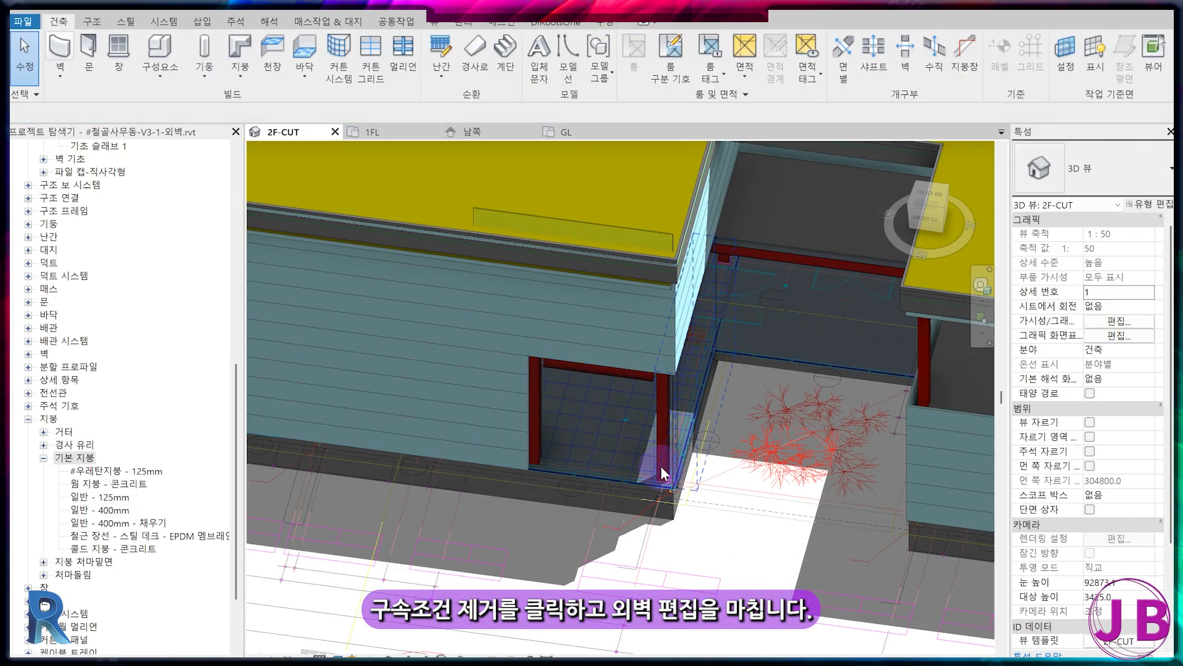
Step: In the 1FL plan, pull the north urethane wall's end back to the end of the #CAW-1 curtain wall so the two do not overlap
{"action": "scroll", "coordinate": [650, 336], "scroll_direction": "up", "scroll_amount": 3}
{"action": "left_click", "coordinate": [376, 132]}
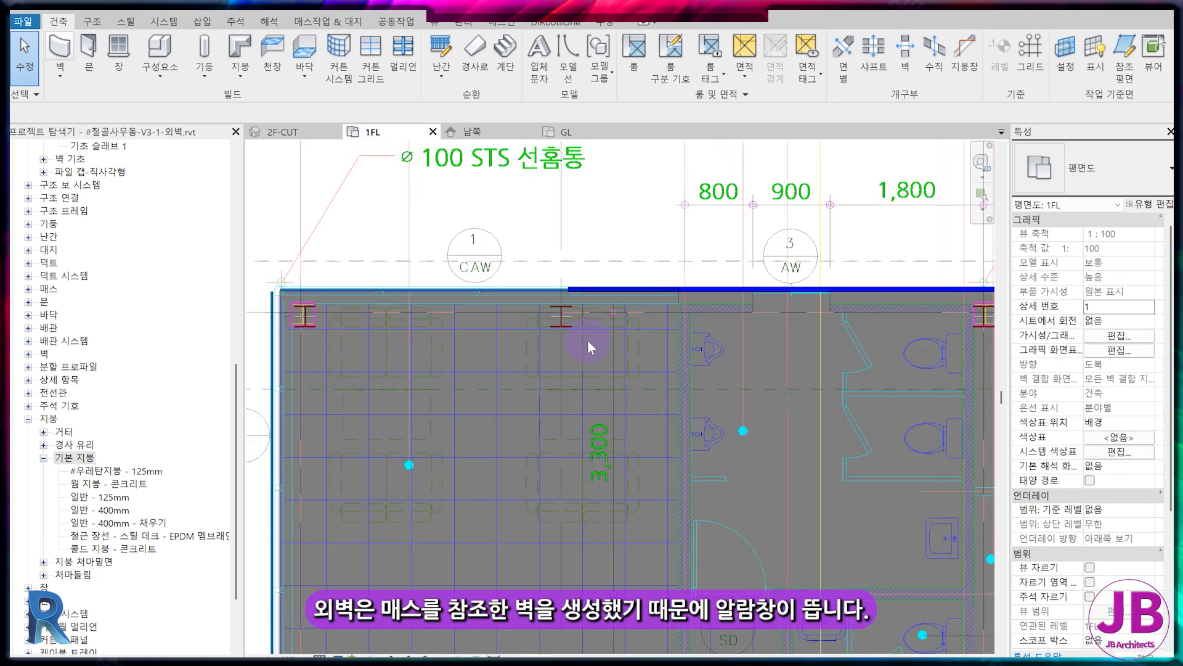
{"action": "left_click", "coordinate": [672, 253]}
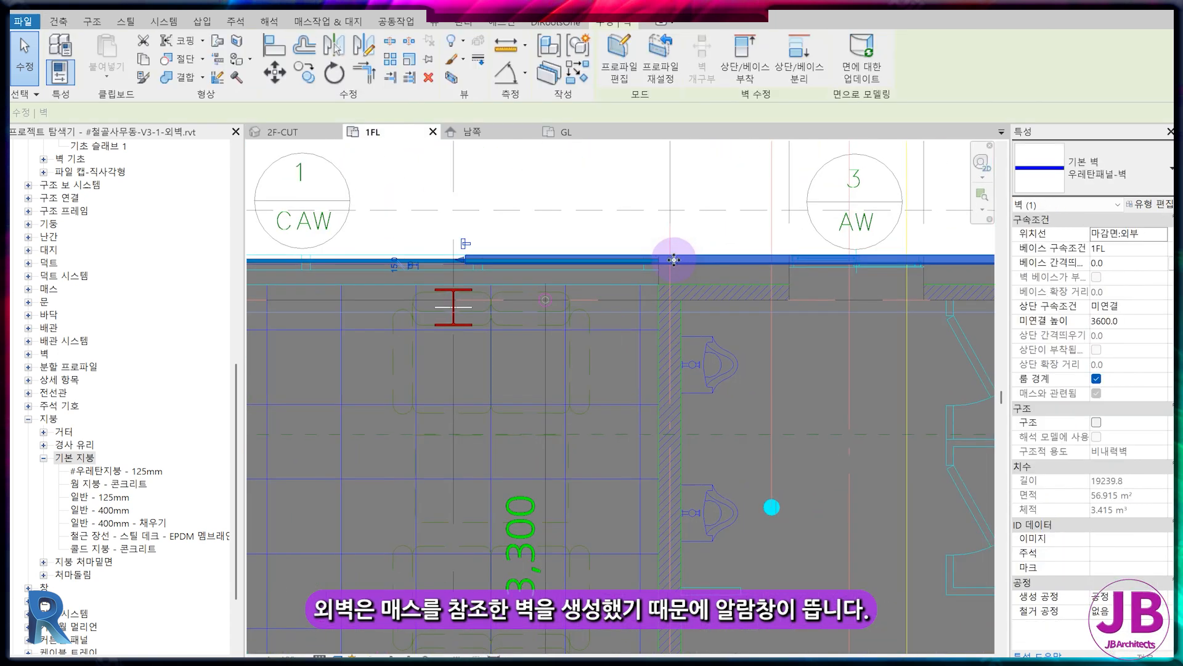
{"action": "scroll", "coordinate": [604, 291], "scroll_direction": "up", "scroll_amount": 1}
{"action": "left_click_drag", "start_coordinate": [422, 247], "coordinate": [675, 246]}
{"action": "key", "text": "Escape"}
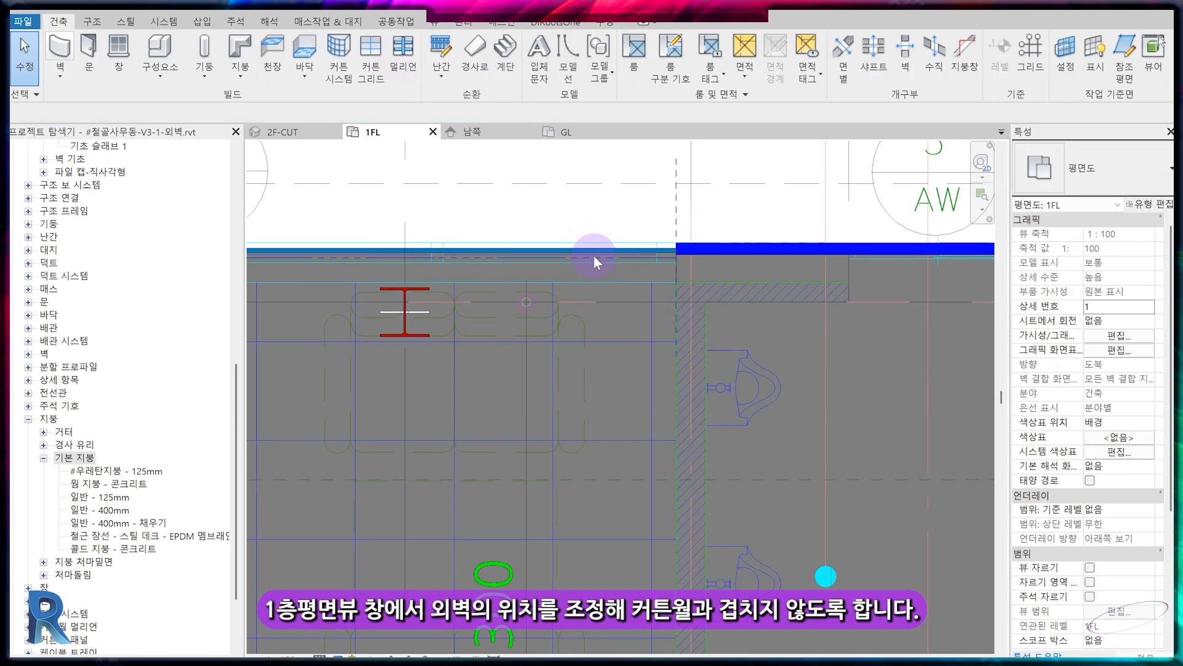
{"action": "left_click", "coordinate": [594, 256]}
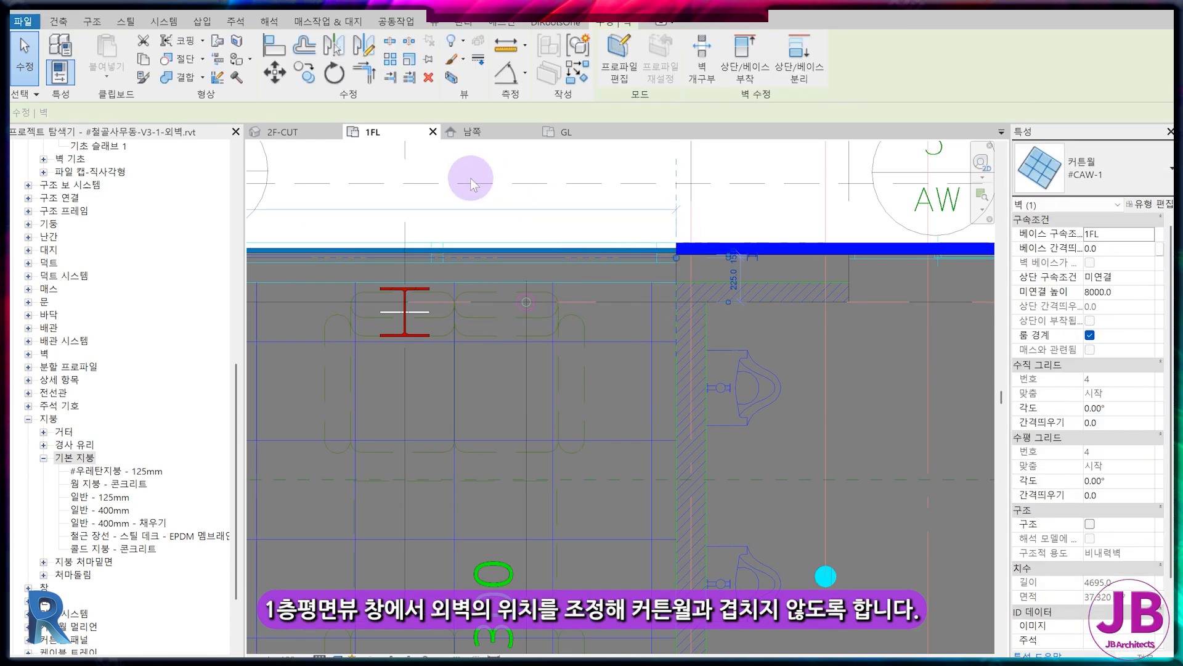
Step: In the 2F-CUT 3D view, edit the second-floor urethane wall's profile, aligning its courtyard-end edge with the curtain wall's far end
{"action": "left_click", "coordinate": [310, 134]}
{"action": "left_click", "coordinate": [573, 402]}
{"action": "scroll", "coordinate": [664, 472], "scroll_direction": "down", "scroll_amount": 2}
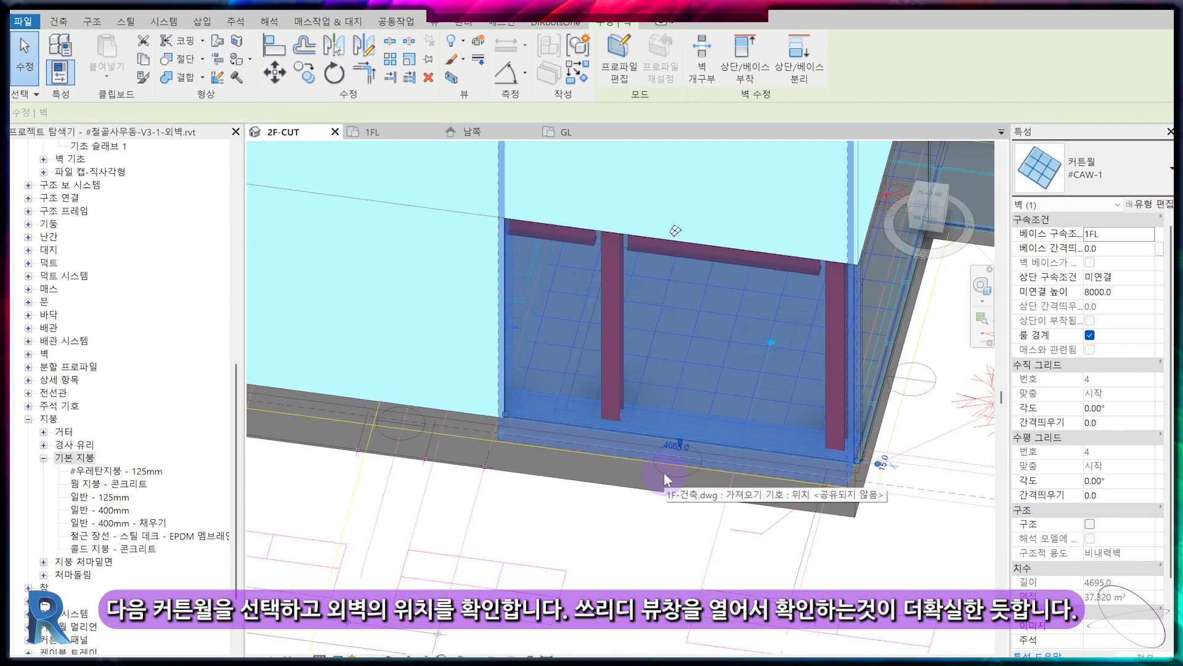
{"action": "key", "text": "Escape"}
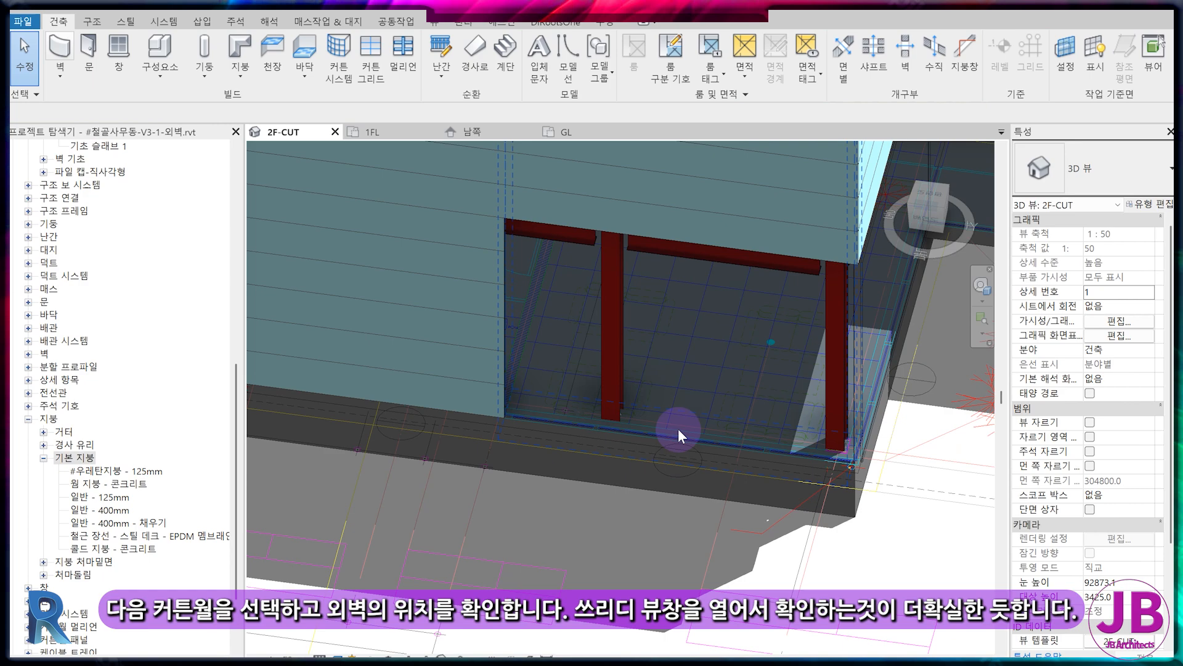
{"action": "left_click", "coordinate": [654, 232]}
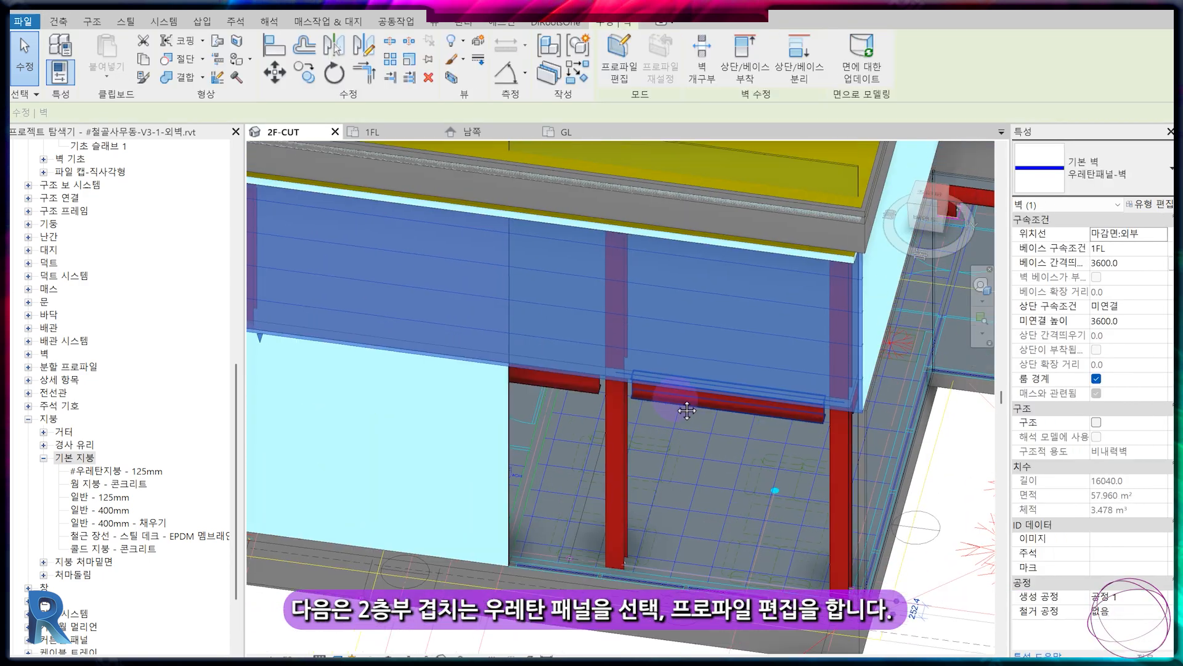
{"action": "left_click", "coordinate": [677, 399]}
{"action": "left_click", "coordinate": [615, 84]}
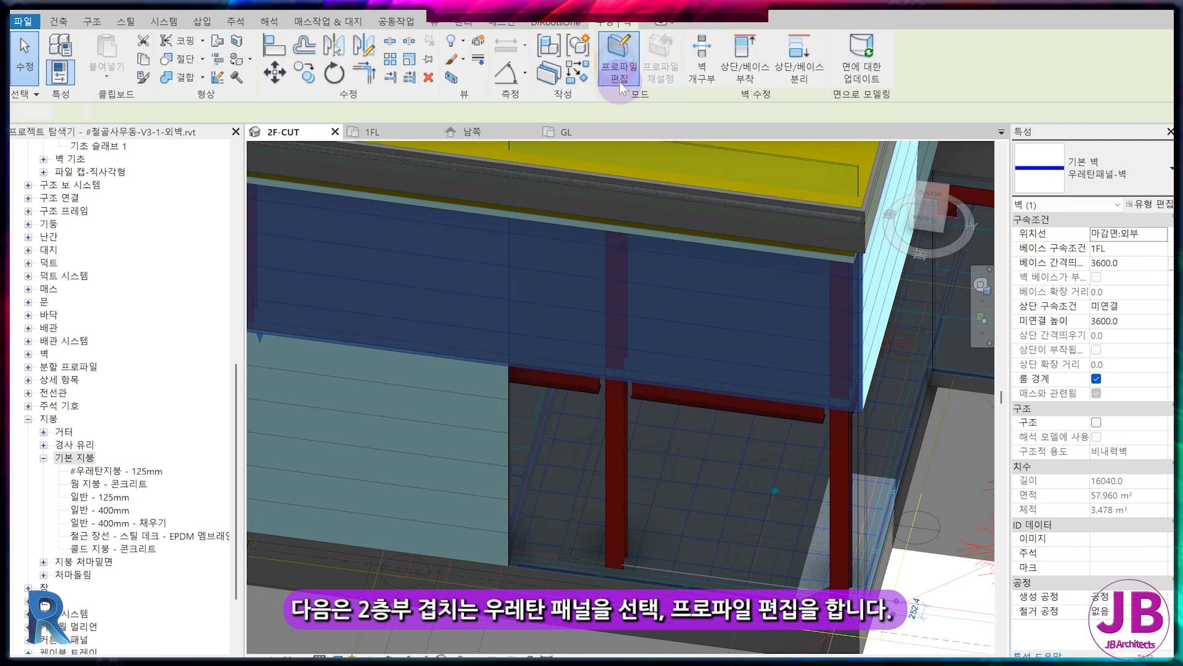
{"action": "key", "text": "a"}
{"action": "key", "text": "l"}
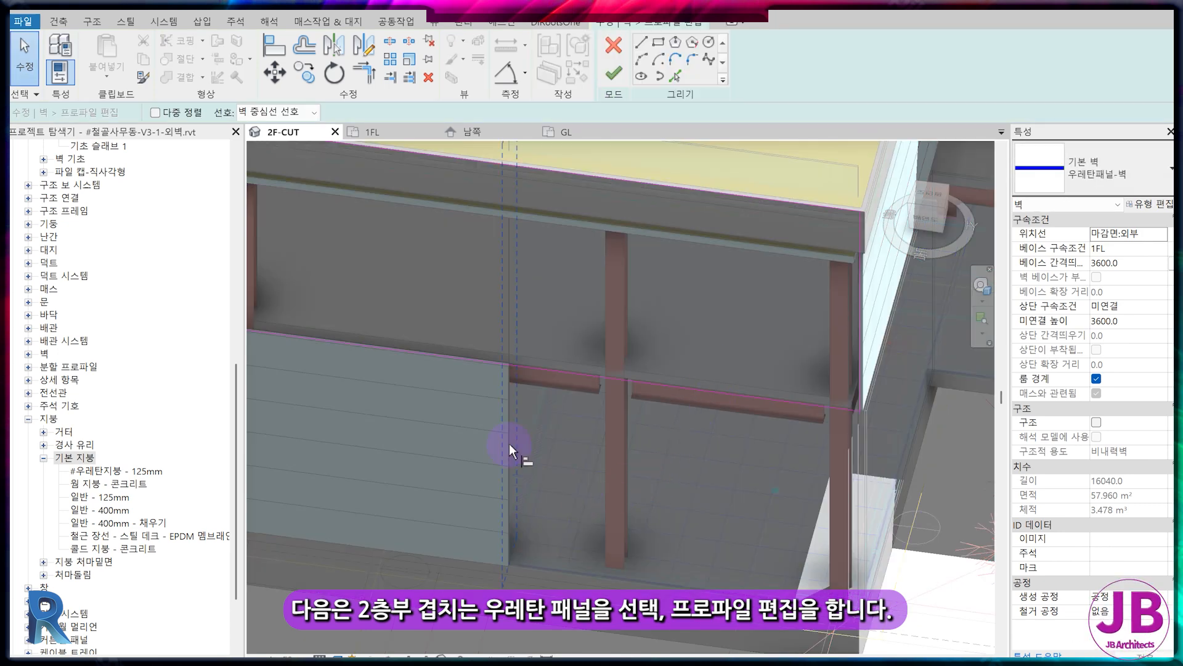
{"action": "left_click", "coordinate": [886, 306]}
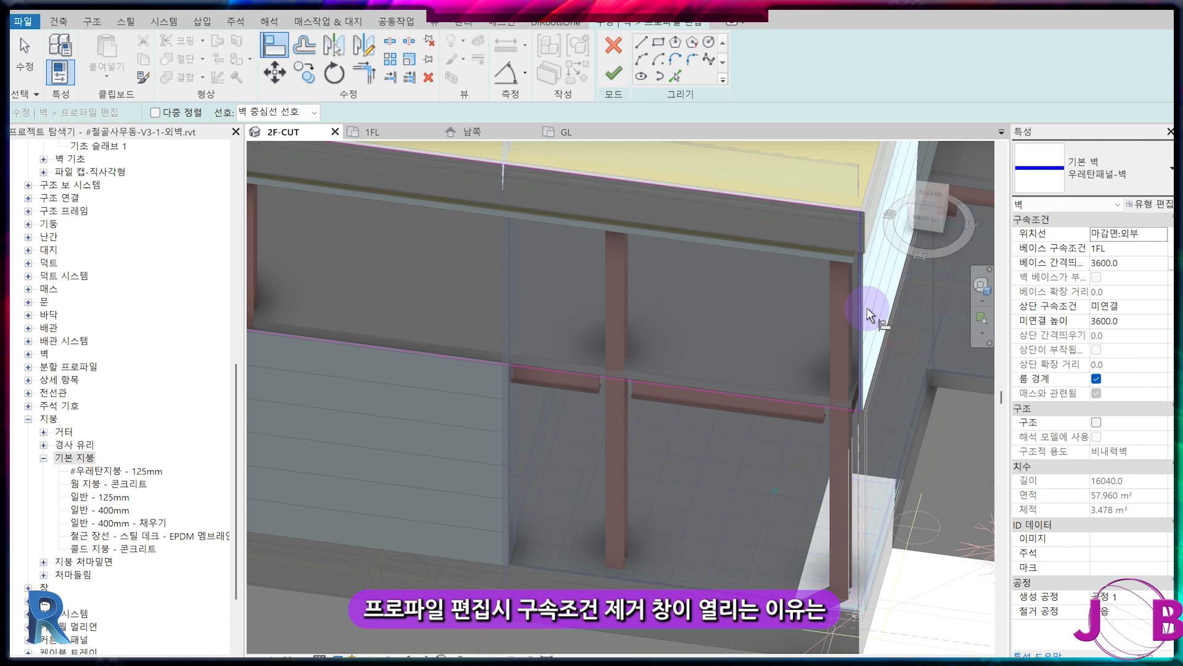
{"action": "left_click", "coordinate": [859, 303]}
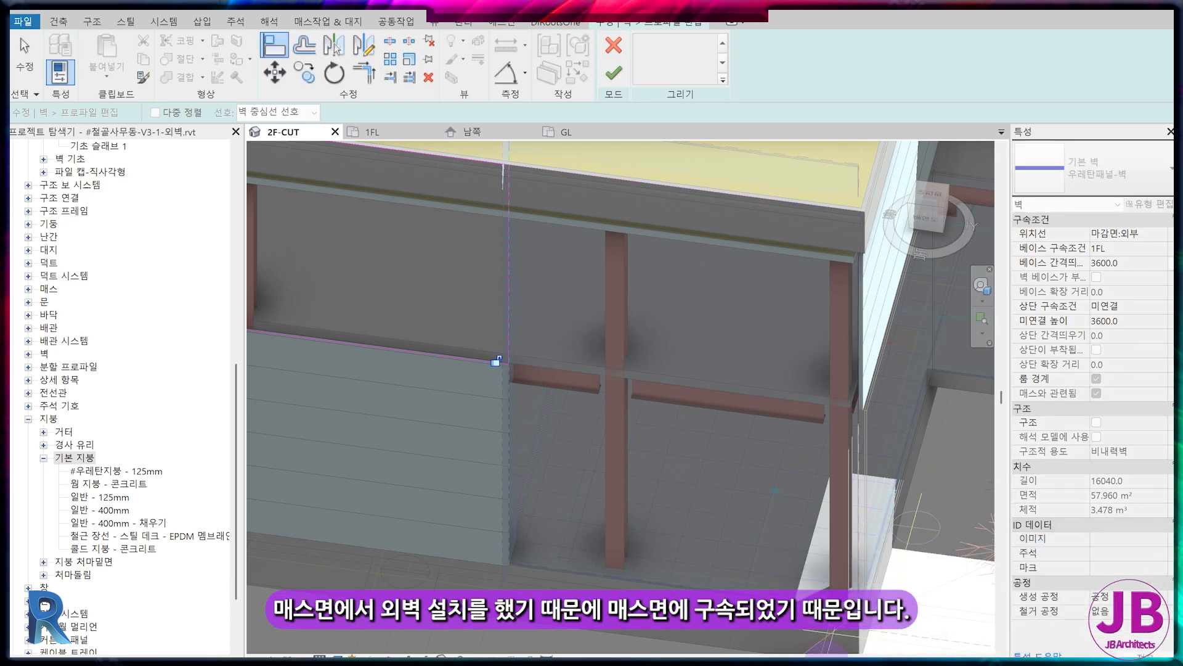
{"action": "left_click", "coordinate": [614, 73]}
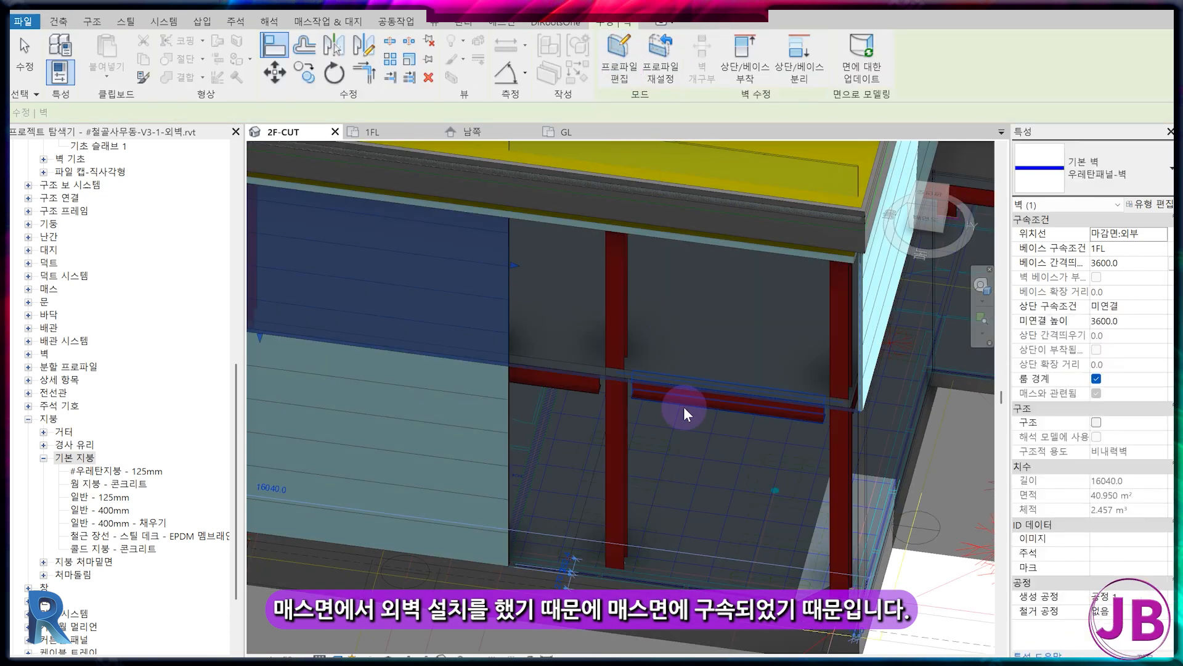
{"action": "left_click", "coordinate": [685, 405]}
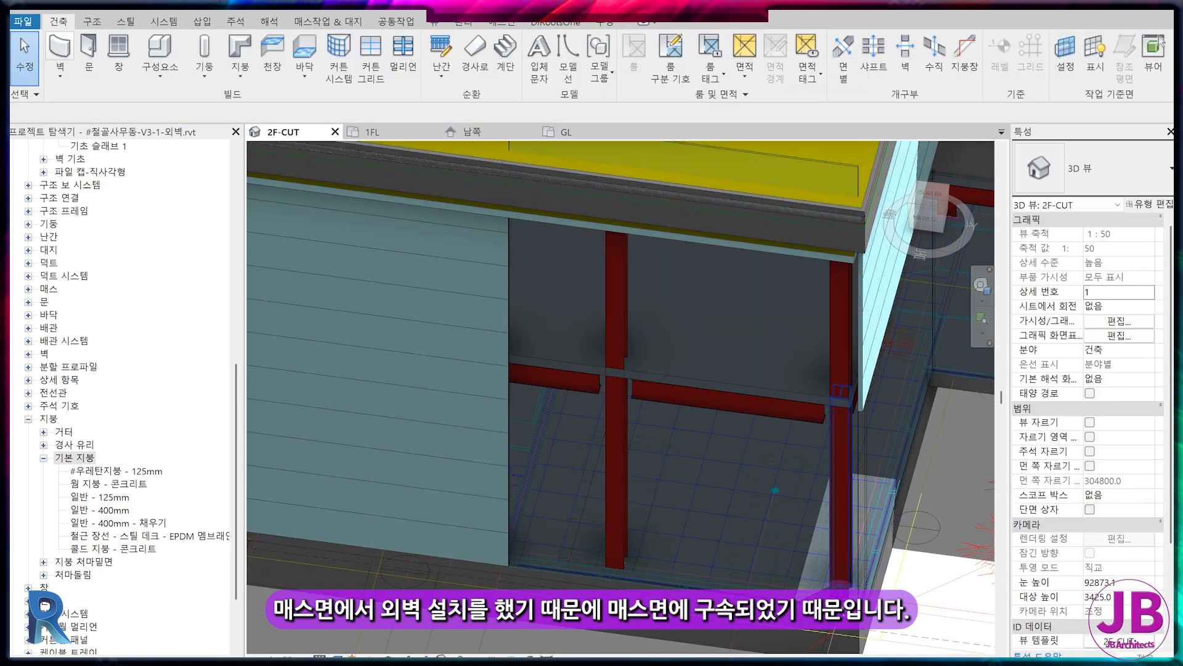
Step: Constrain the #CAW-1 curtain wall's top to level RF with a top offset of -1000
{"action": "left_click", "coordinate": [680, 378]}
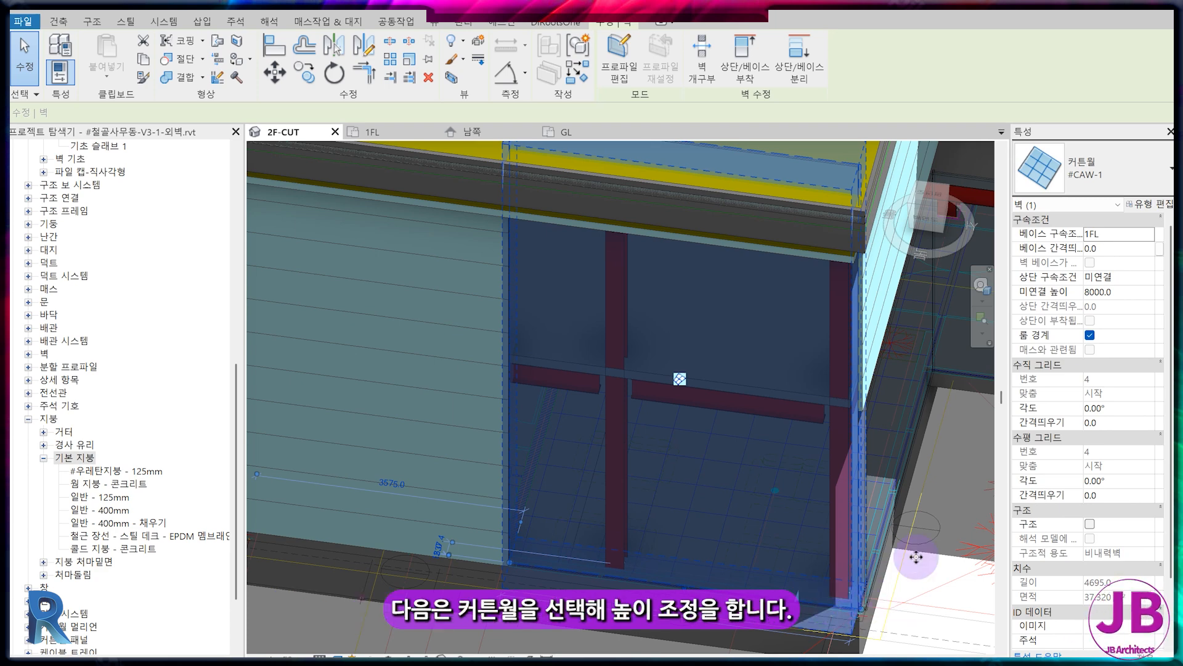
{"action": "left_click", "coordinate": [1135, 279]}
{"action": "left_click", "coordinate": [1149, 277]}
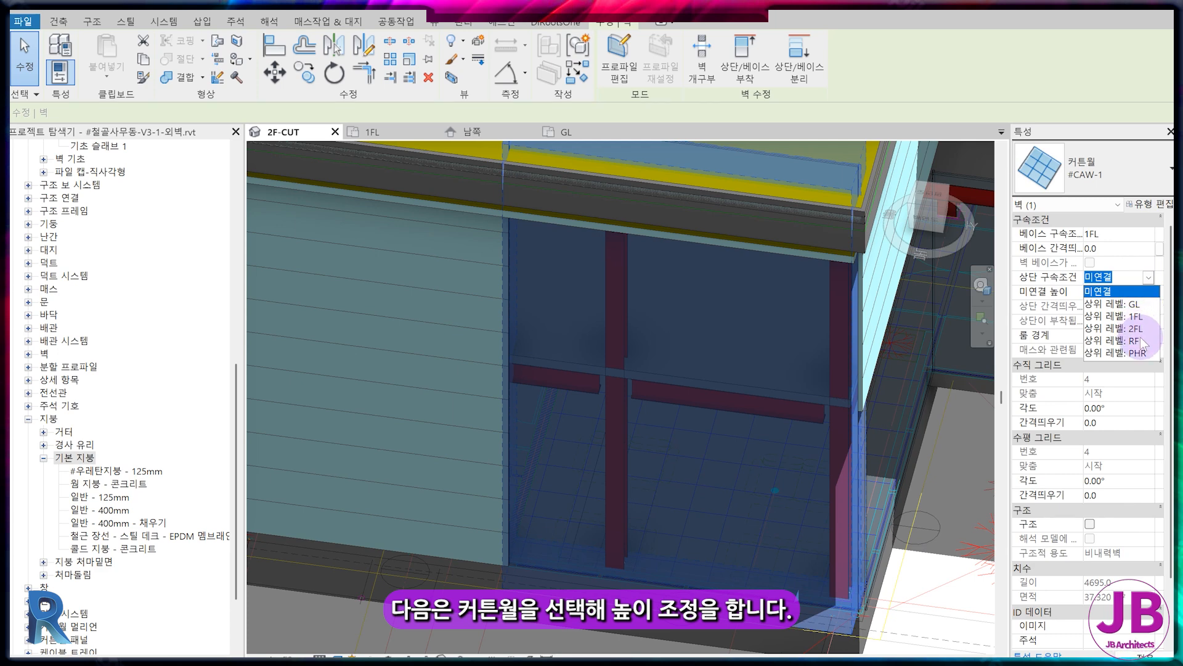
{"action": "left_click", "coordinate": [1142, 341]}
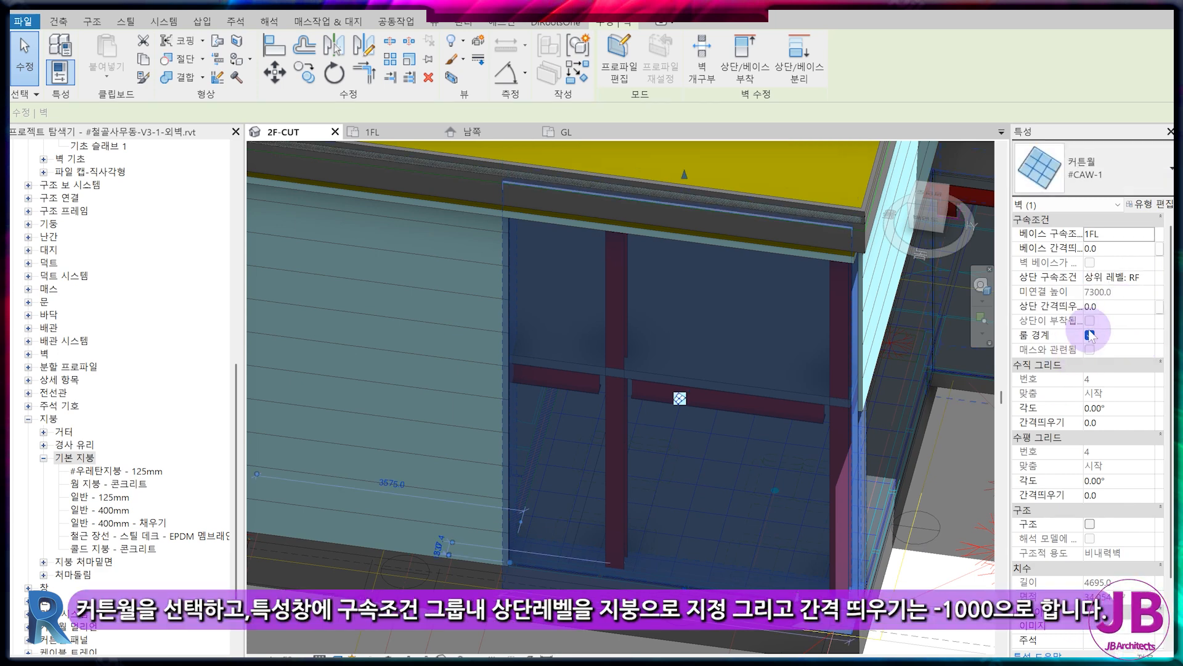
{"action": "left_click", "coordinate": [1128, 310]}
{"action": "type", "text": "-100"}
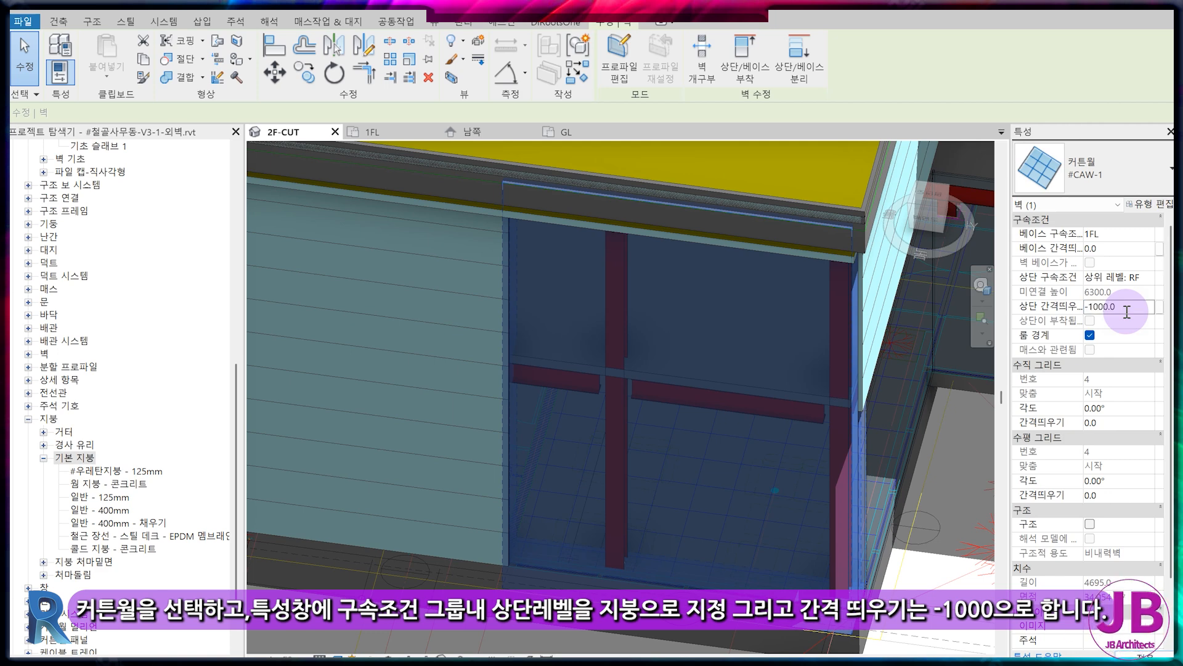
{"action": "key", "text": "Return"}
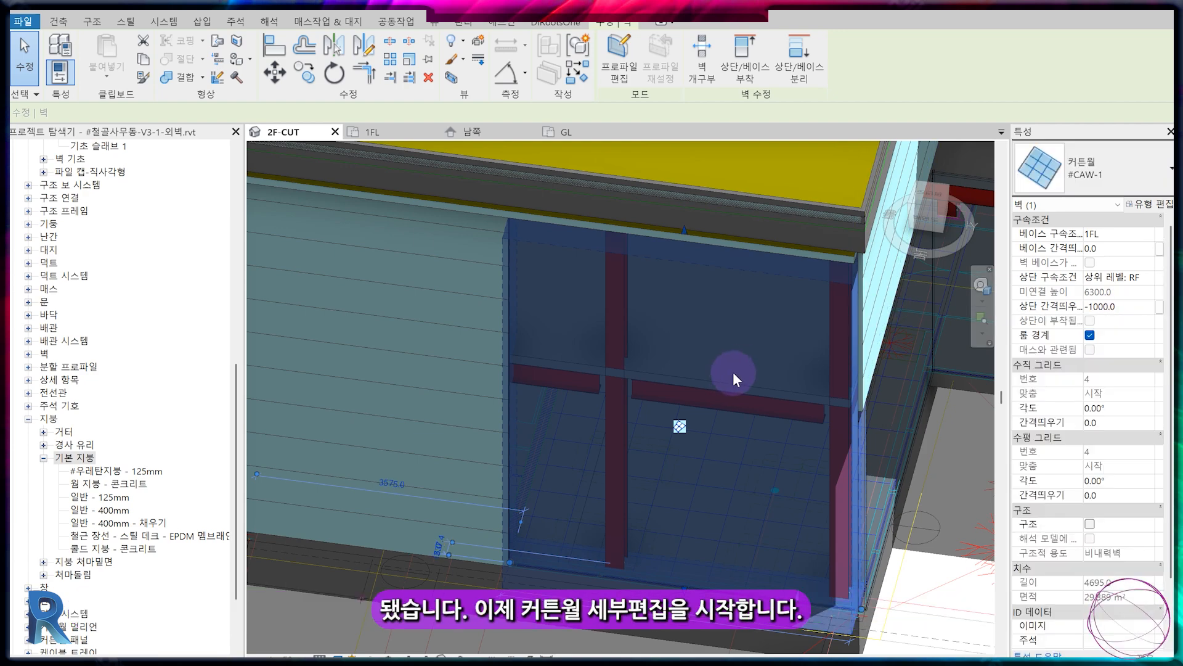
{"action": "key", "text": "Escape"}
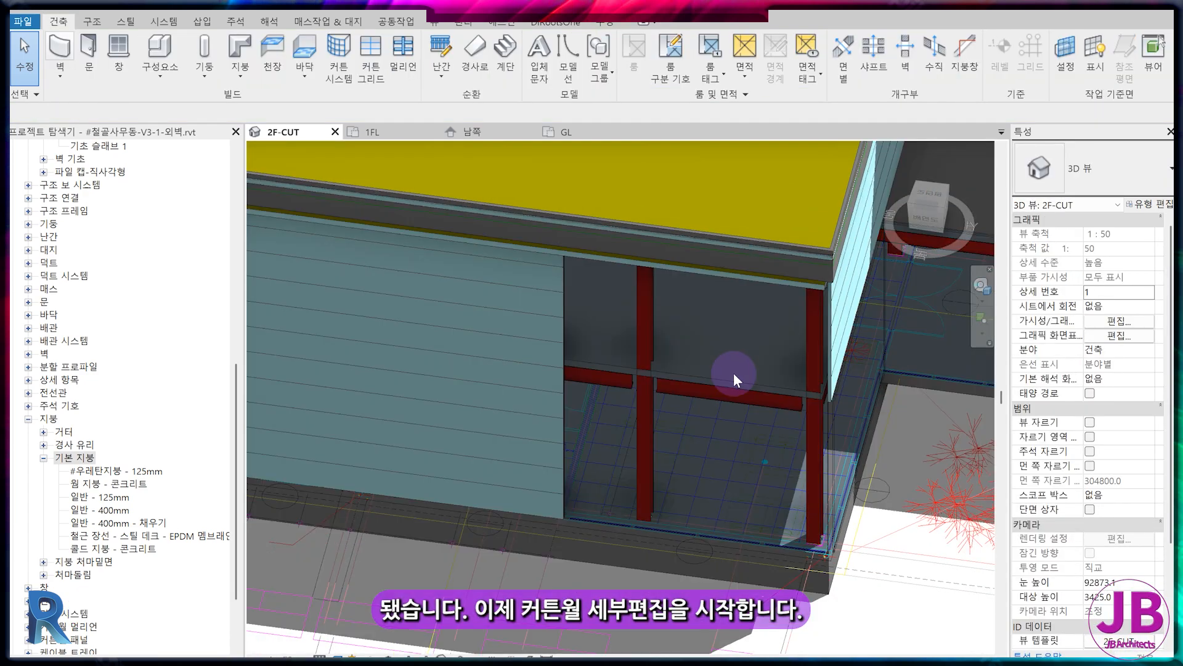
Step: In the #CAW-1 curtain wall's type properties, set the vertical mullions' border 1 and border 2 types to 직사각형 멀리언 1
{"action": "middle_click_drag", "start_coordinate": [734, 372], "coordinate": [589, 397]}
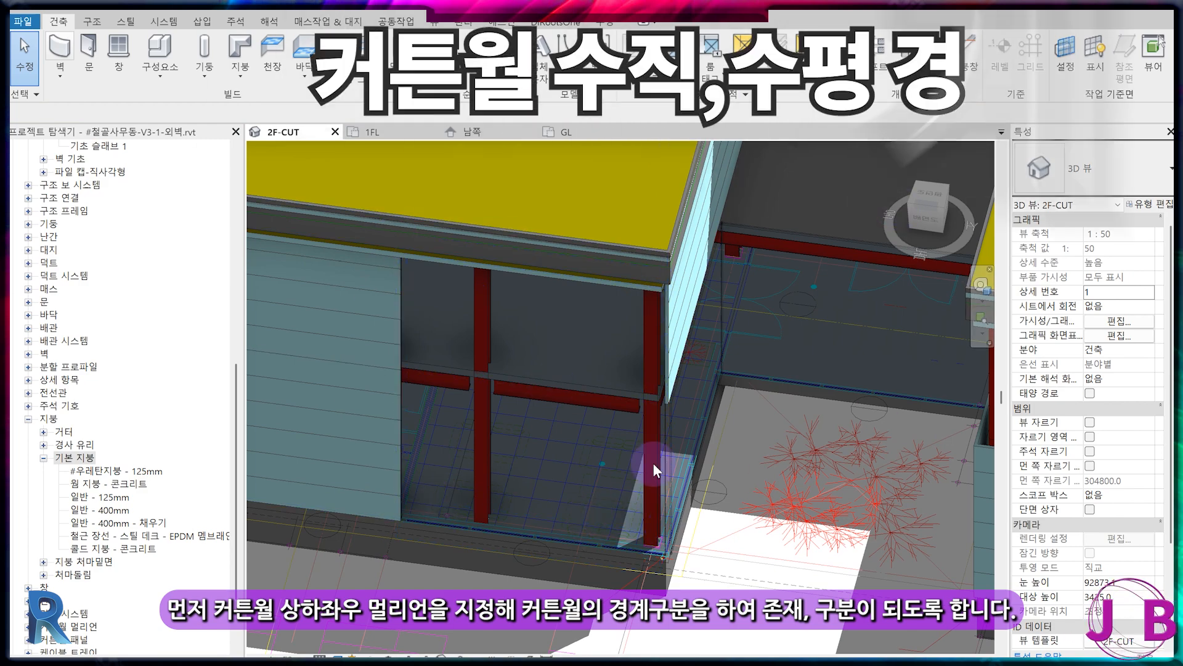
{"action": "scroll", "coordinate": [652, 462], "scroll_direction": "down", "scroll_amount": 3}
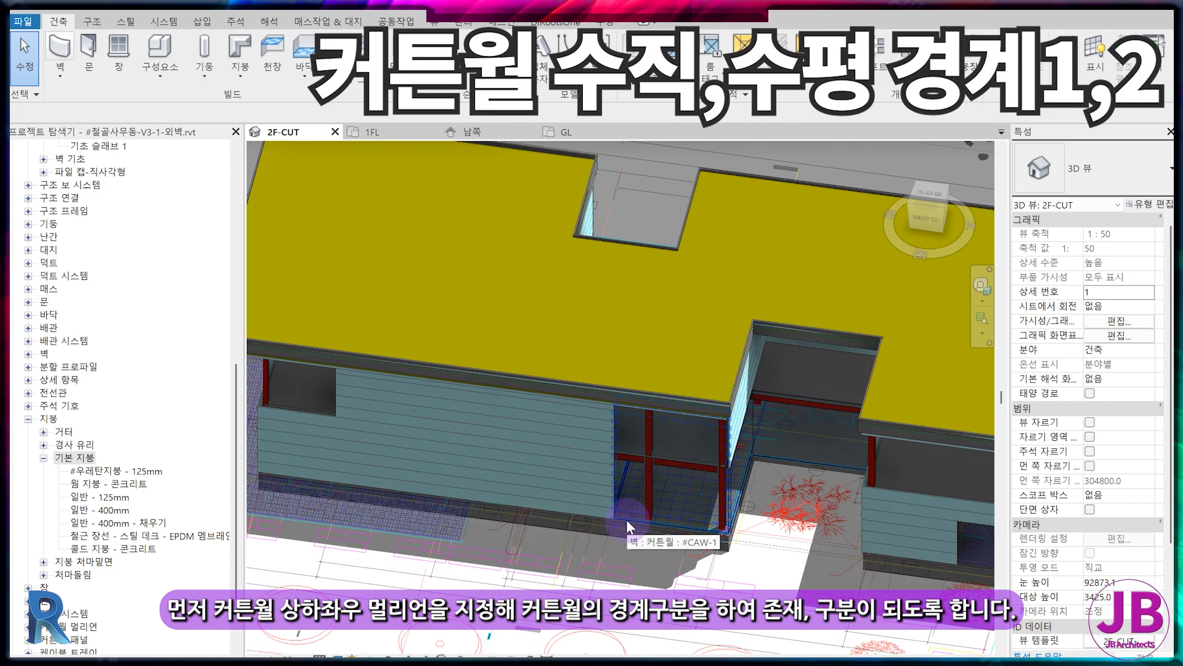
{"action": "left_click", "coordinate": [681, 517]}
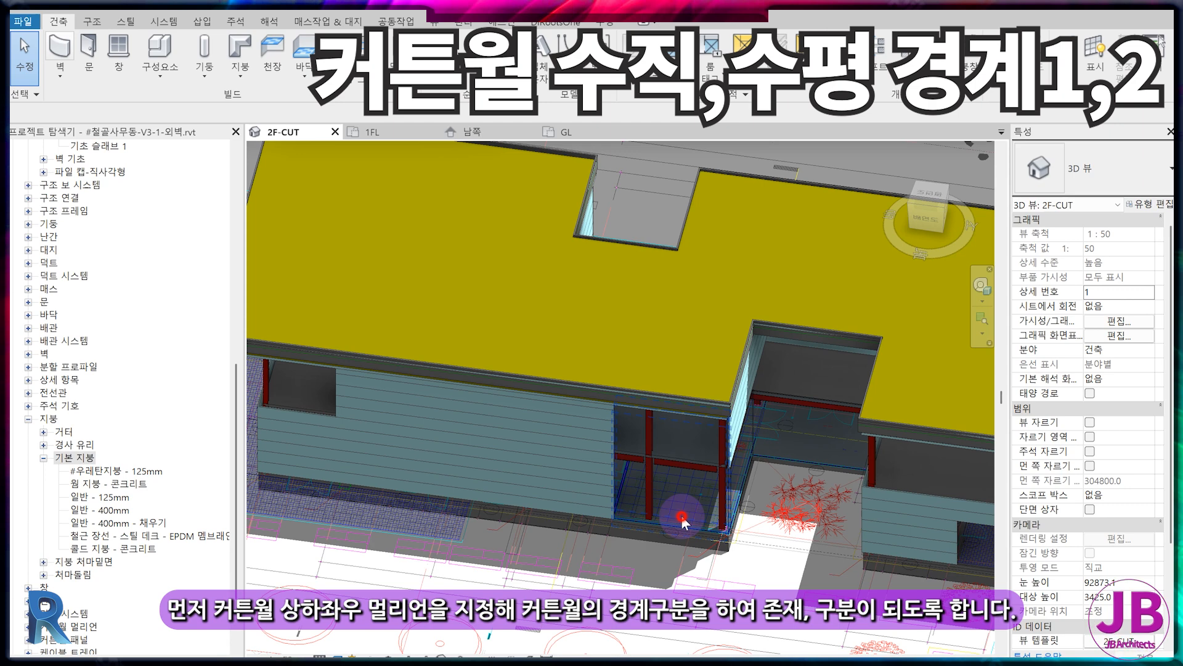
{"action": "left_click", "coordinate": [1153, 206]}
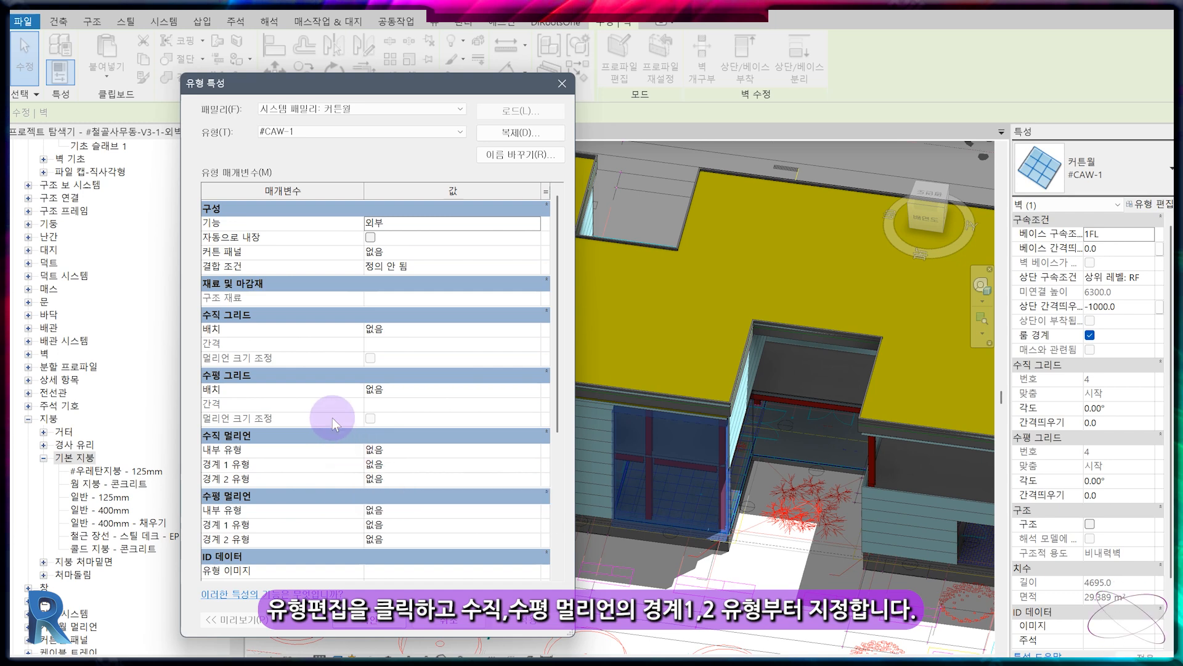
{"action": "left_click", "coordinate": [413, 328]}
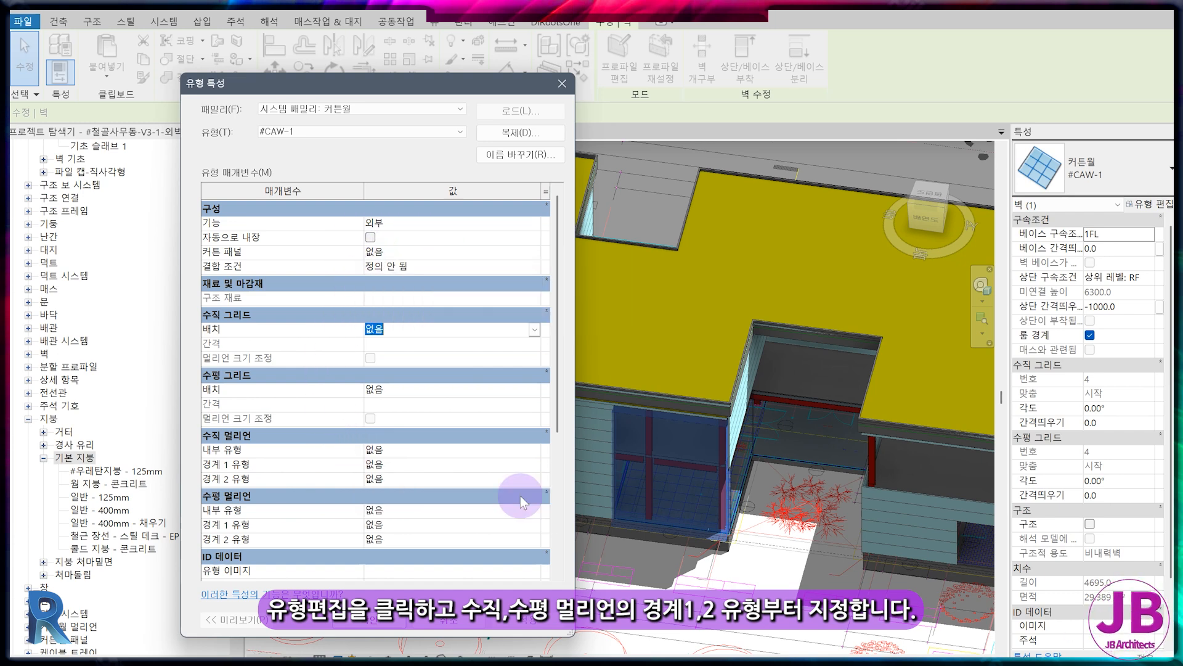
{"action": "left_click", "coordinate": [535, 463]}
{"action": "left_click", "coordinate": [534, 463]}
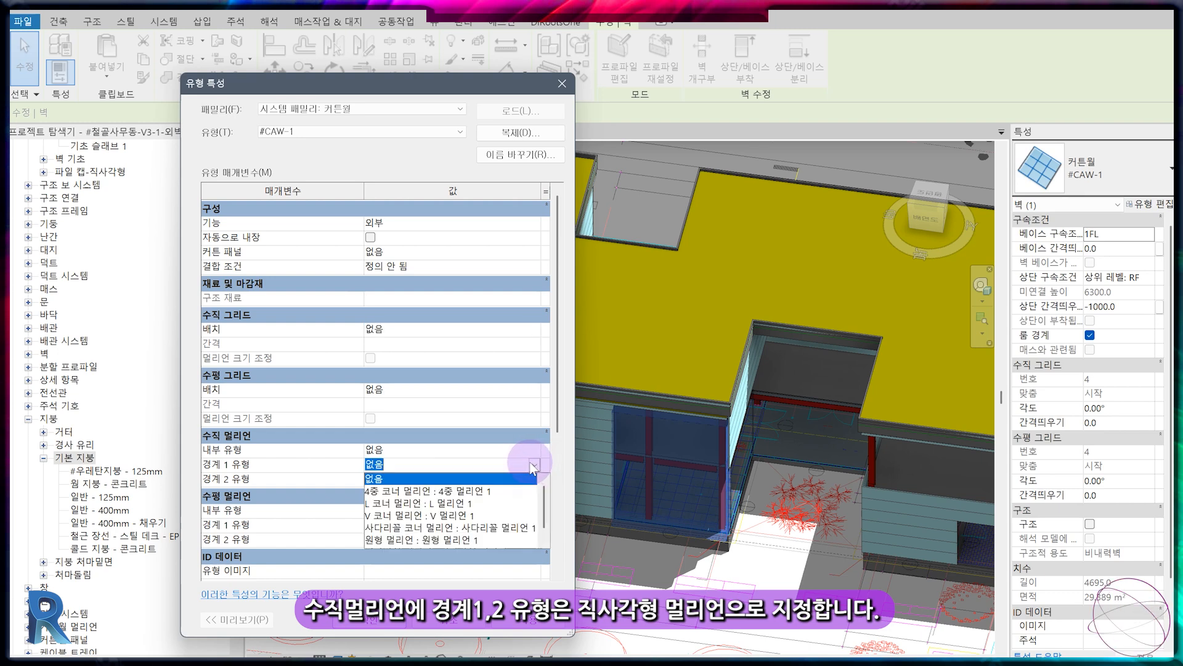
{"action": "scroll", "coordinate": [502, 482], "scroll_direction": "down", "scroll_amount": 1}
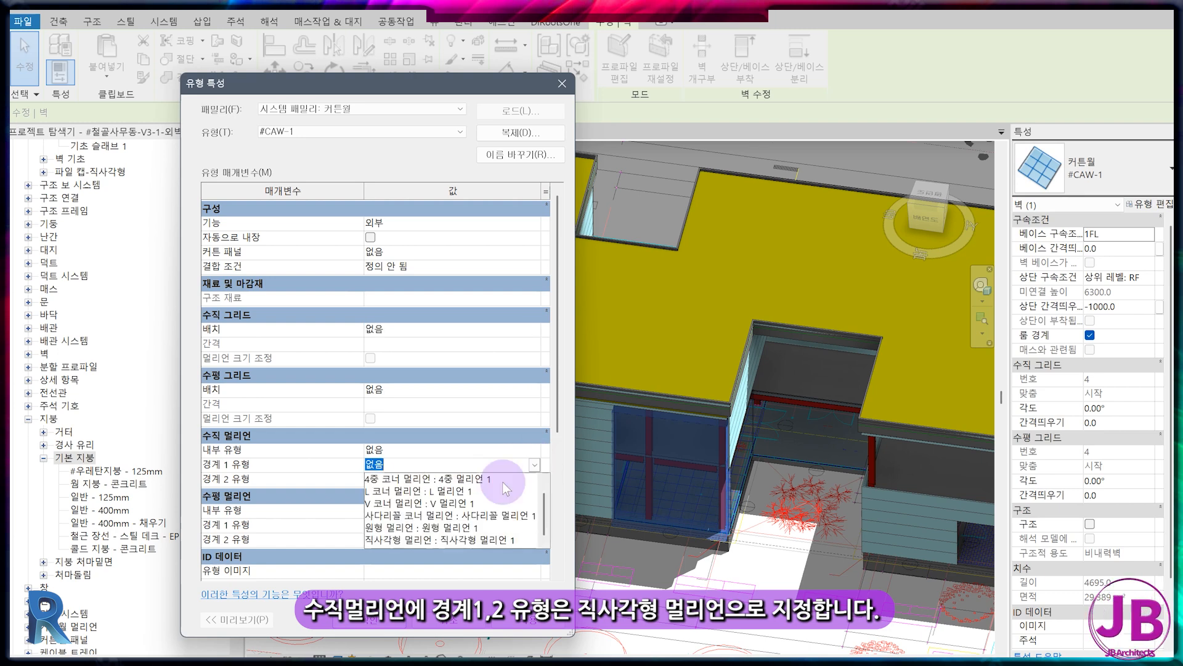
{"action": "left_click", "coordinate": [480, 540]}
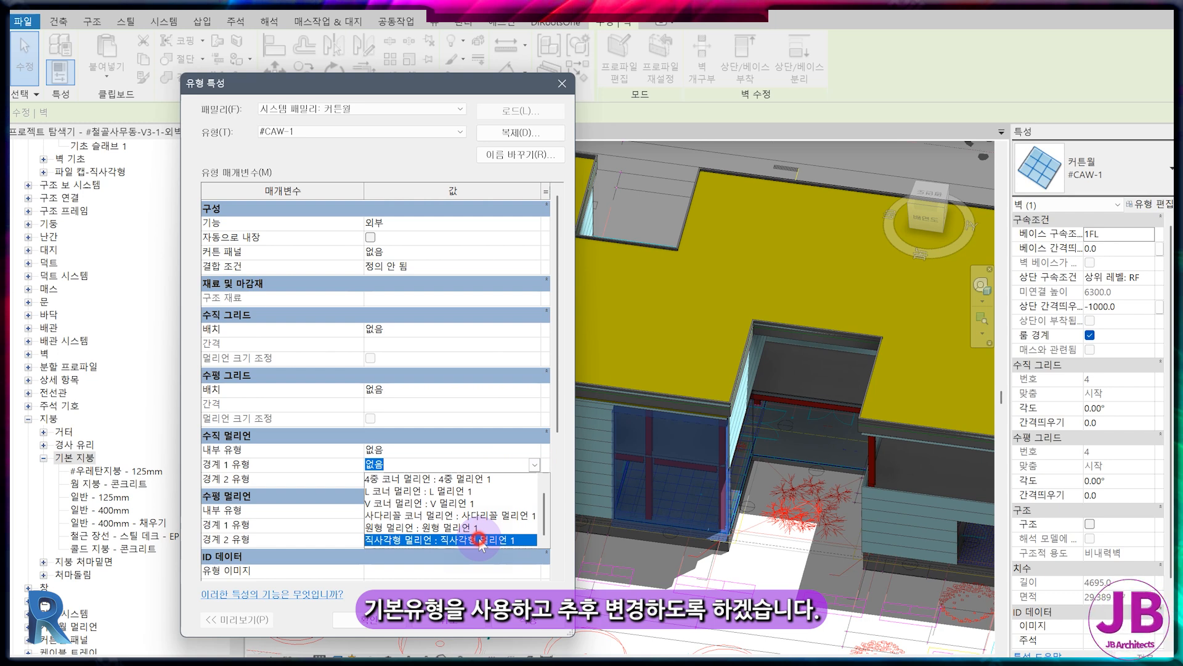
{"action": "left_click", "coordinate": [534, 479]}
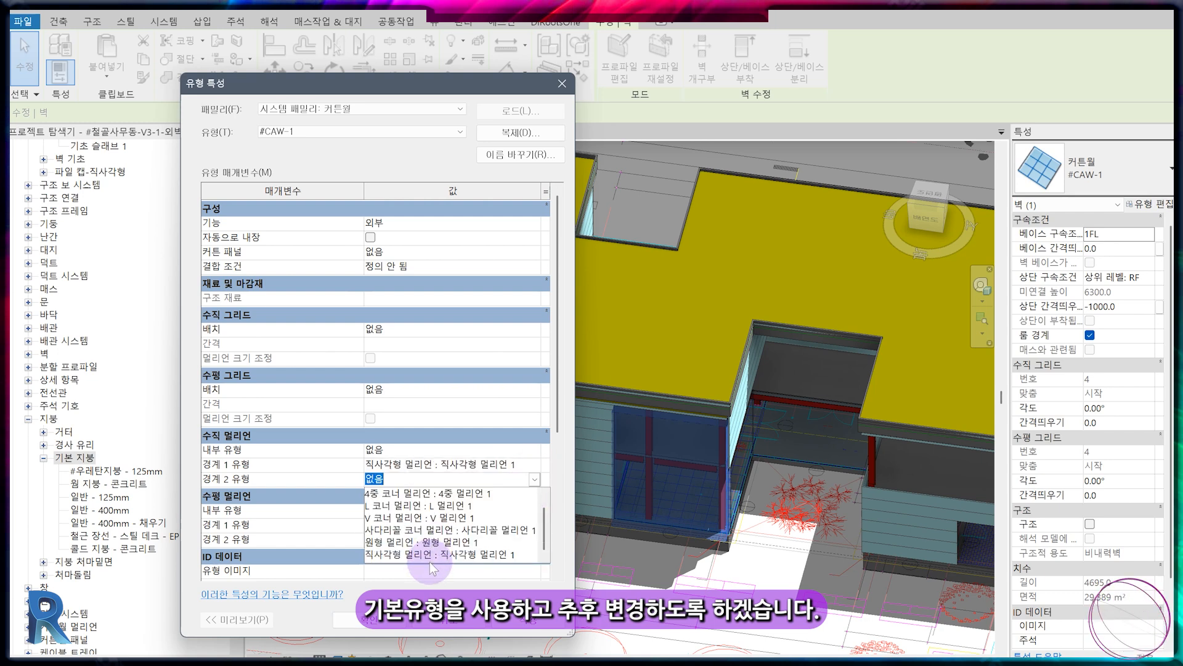
{"action": "left_click", "coordinate": [431, 555]}
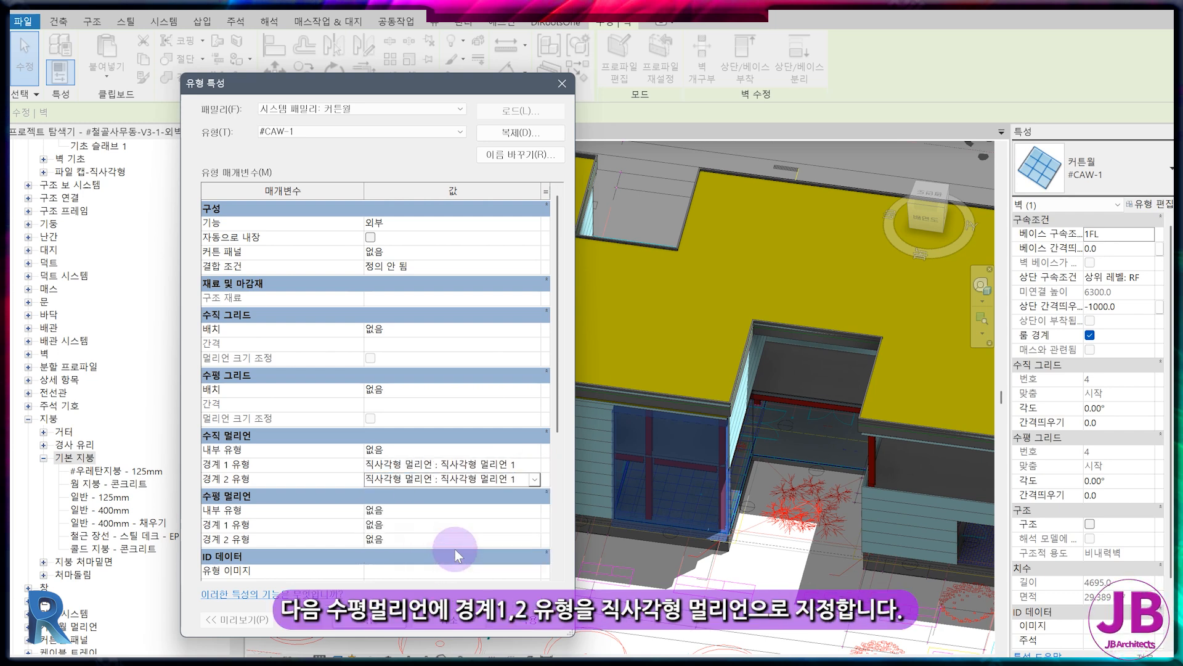
Step: Set the horizontal mullions' border 1 and border 2 types to 직사각형 멀리언 1, apply the type changes and inspect the curtain wall's frame
{"action": "left_click", "coordinate": [538, 524]}
{"action": "left_click", "coordinate": [505, 599]}
{"action": "left_click", "coordinate": [536, 540]}
{"action": "left_click", "coordinate": [502, 609]}
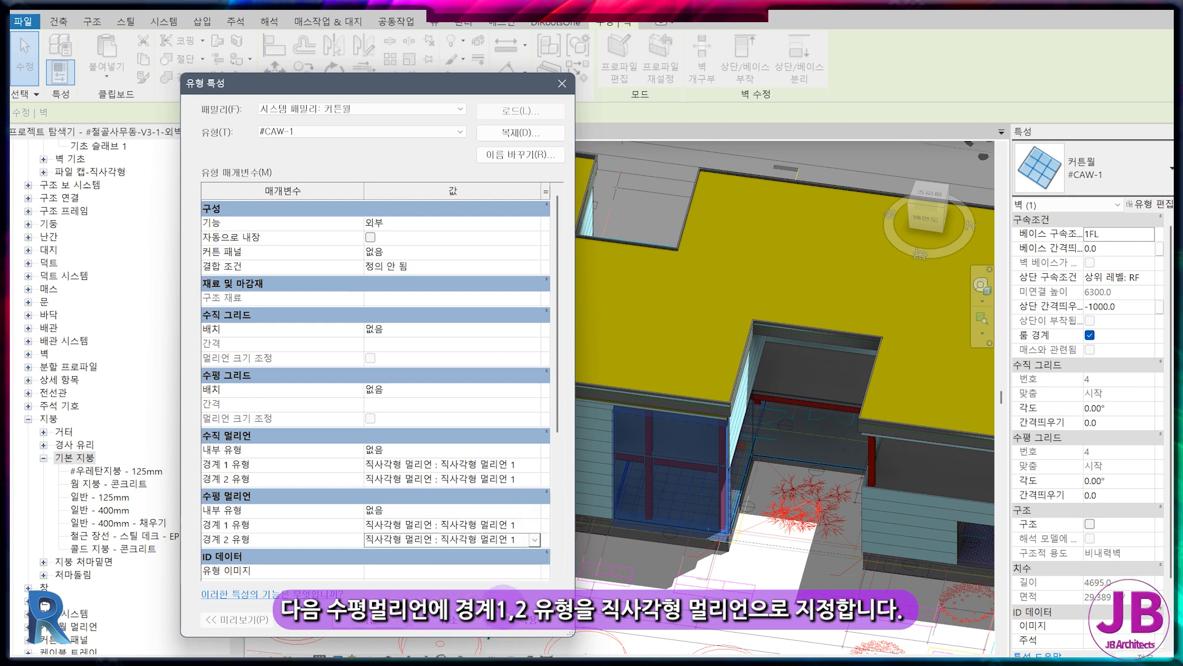
{"action": "left_click", "coordinate": [368, 625]}
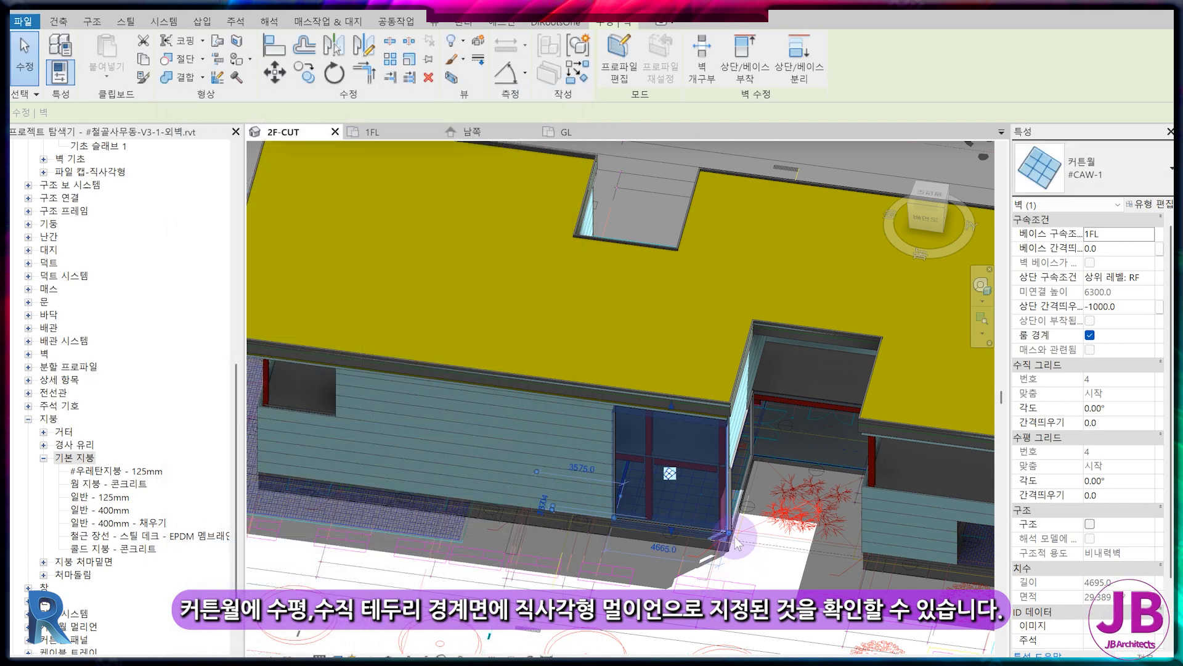
{"action": "scroll", "coordinate": [739, 541], "scroll_direction": "up", "scroll_amount": 5}
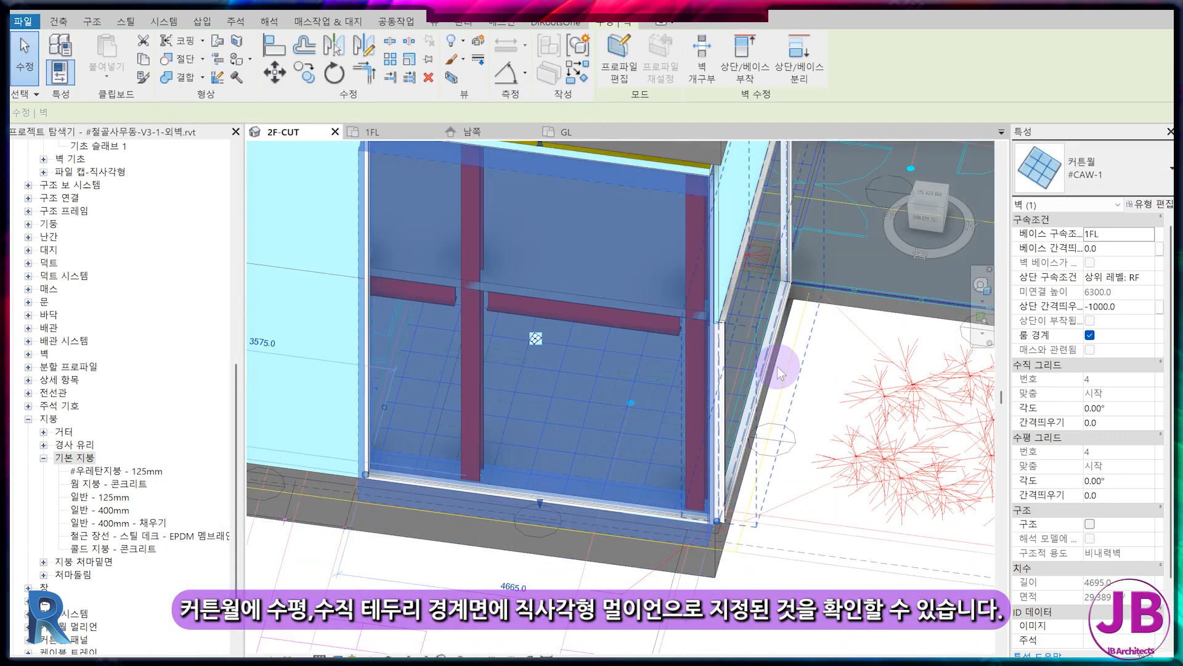
{"action": "middle_click_drag", "start_coordinate": [780, 370], "coordinate": [618, 302], "text": "shift"}
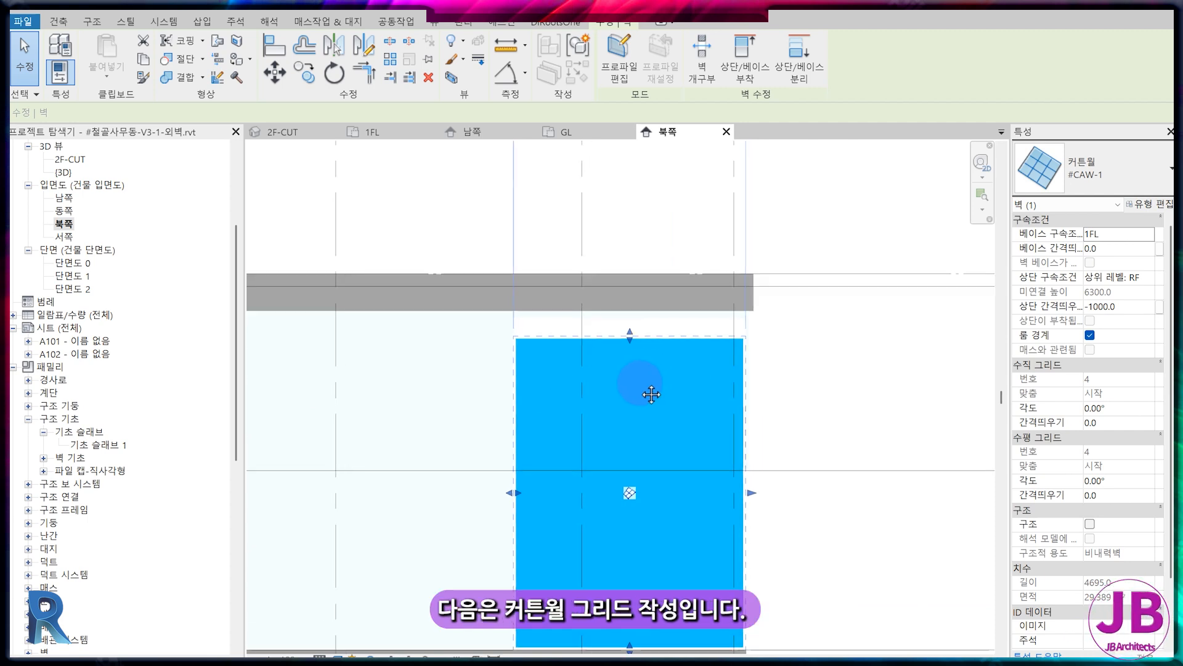
Step: Link the 북측면도.dwg CAD drawing into the north elevation with origin-to-internal-origin positioning, placed at level GL
{"action": "scroll", "coordinate": [603, 362], "scroll_direction": "up", "scroll_amount": 3}
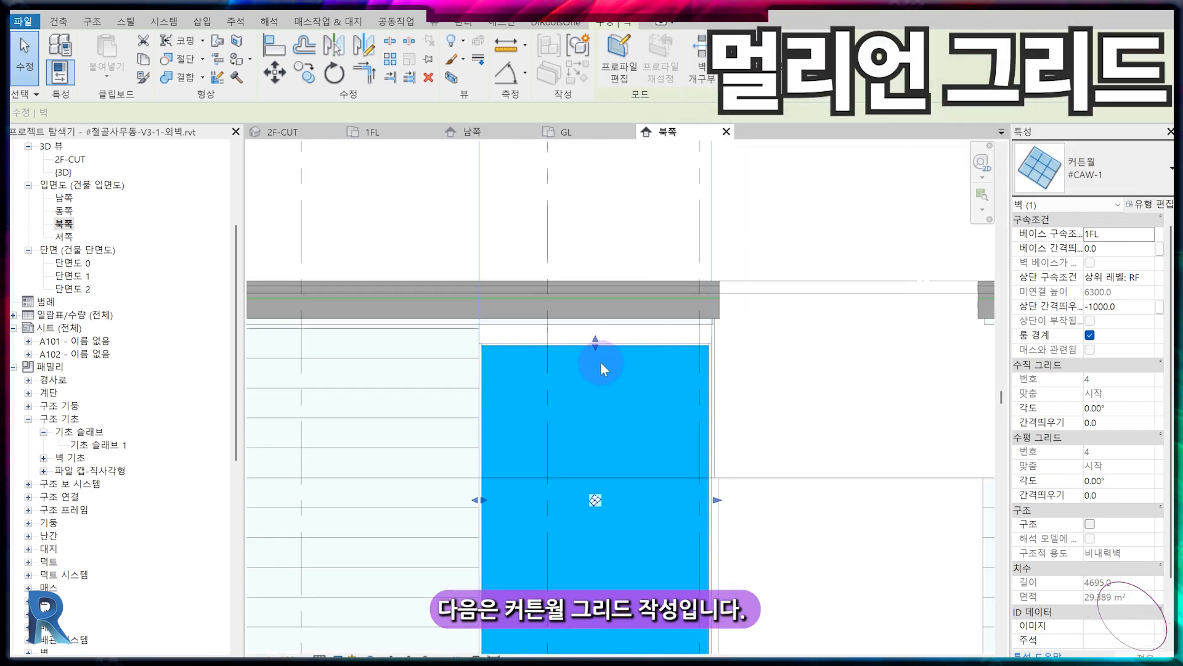
{"action": "left_click_drag", "start_coordinate": [589, 319], "coordinate": [588, 292]}
{"action": "left_click", "coordinate": [872, 287]}
{"action": "scroll", "coordinate": [732, 370], "scroll_direction": "down", "scroll_amount": 5}
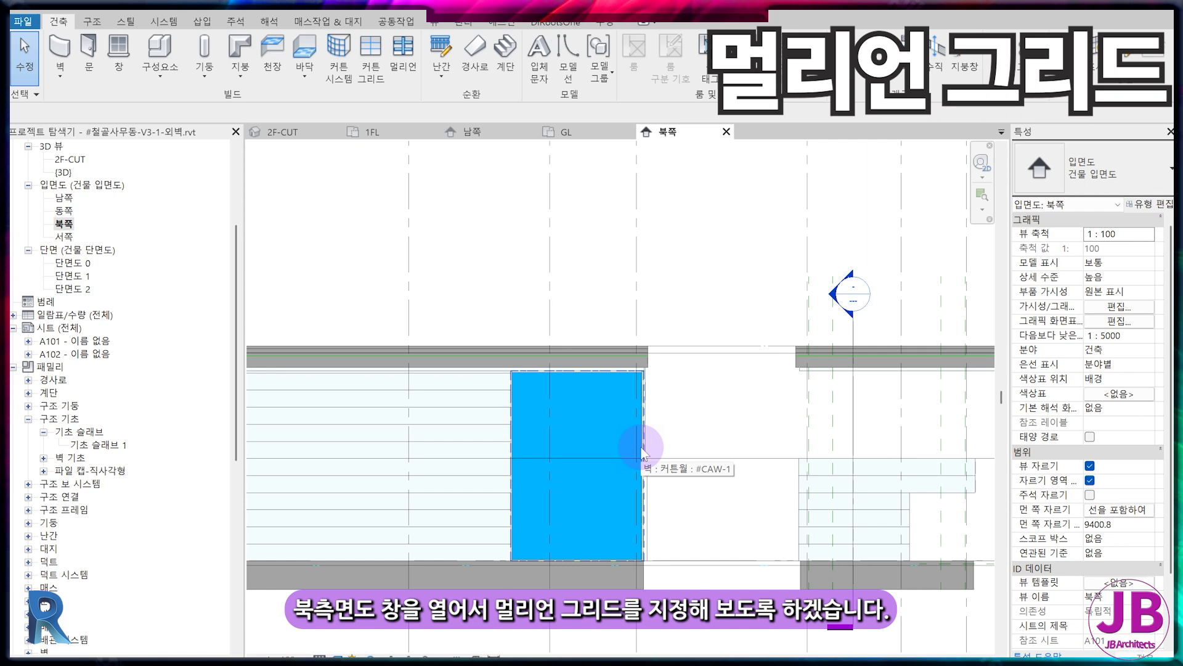
{"action": "scroll", "coordinate": [611, 388], "scroll_direction": "down", "scroll_amount": 3}
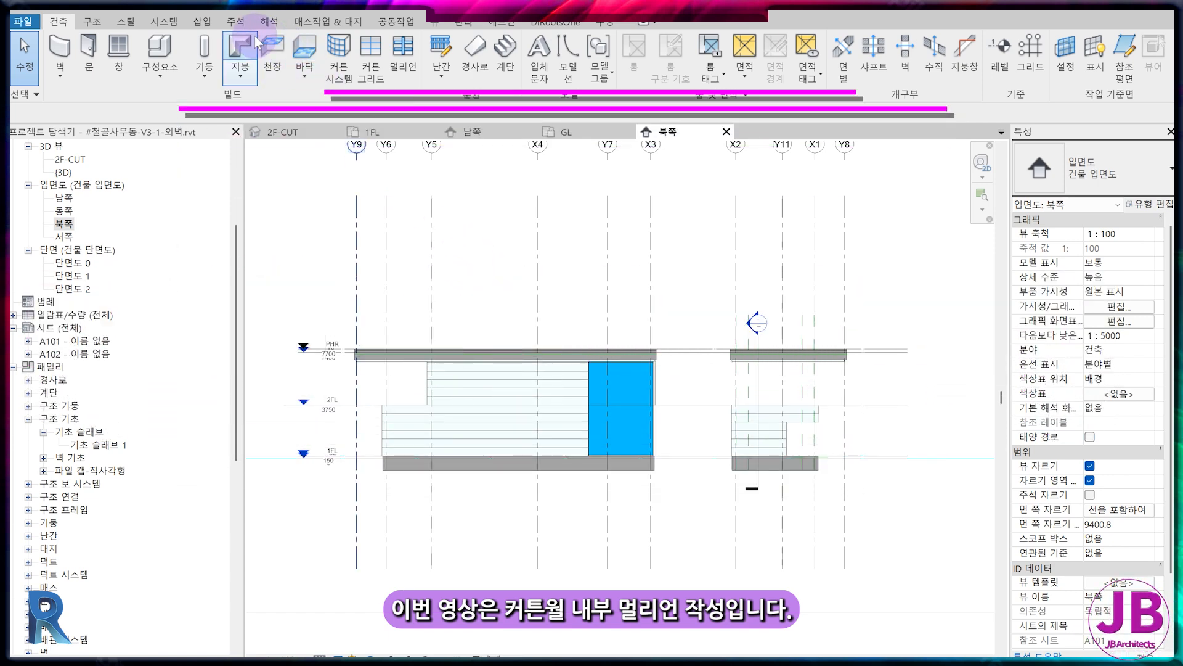
{"action": "left_click", "coordinate": [206, 24]}
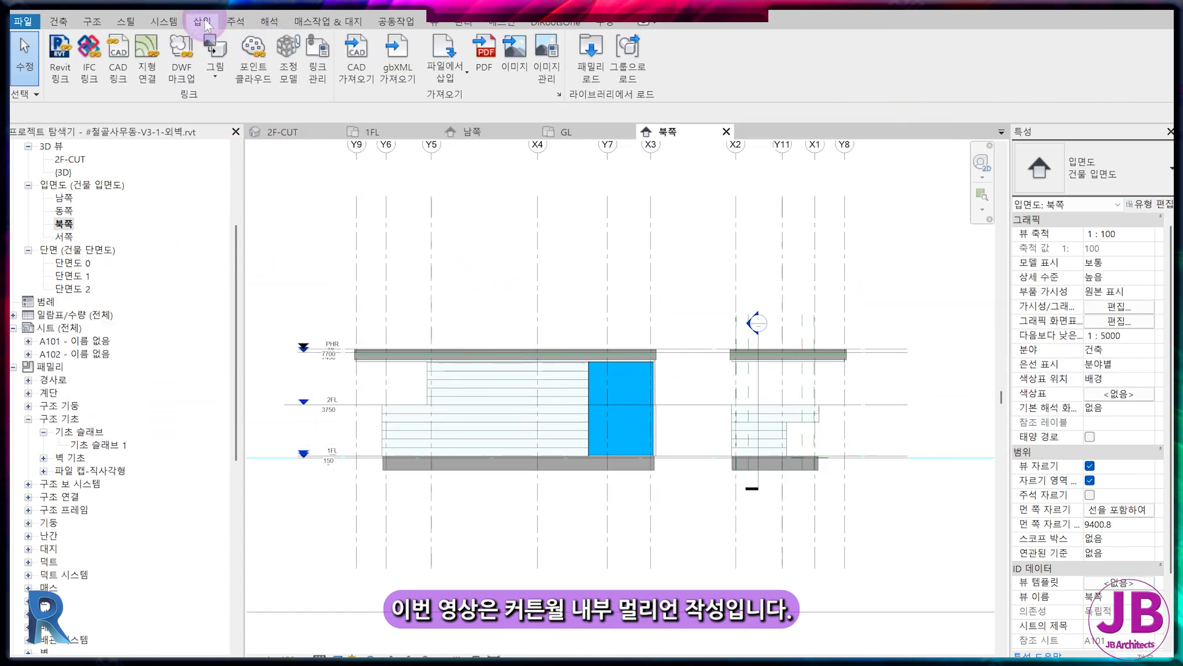
{"action": "left_click", "coordinate": [122, 78]}
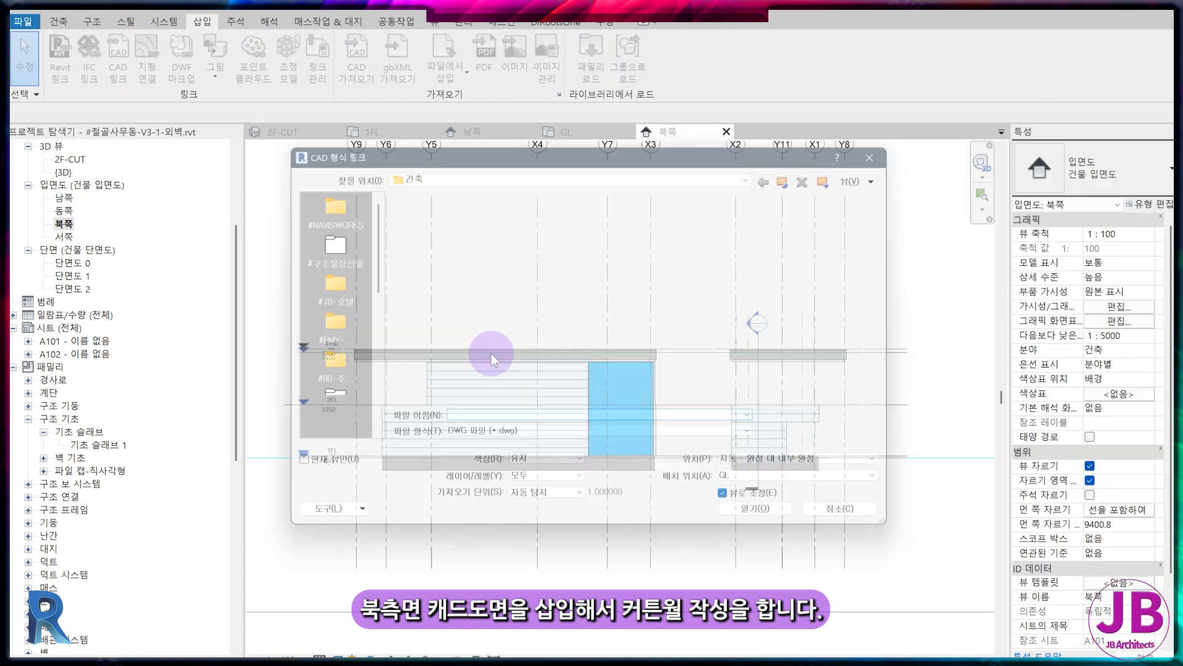
{"action": "left_click", "coordinate": [445, 358]}
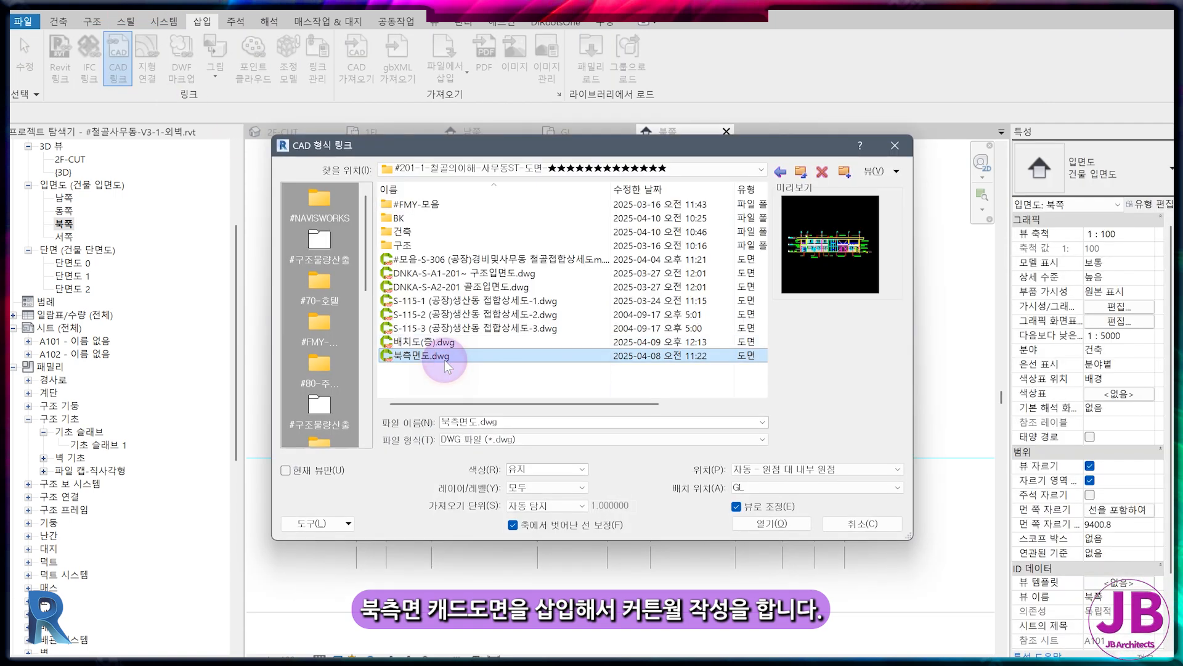
{"action": "left_click", "coordinate": [771, 487]}
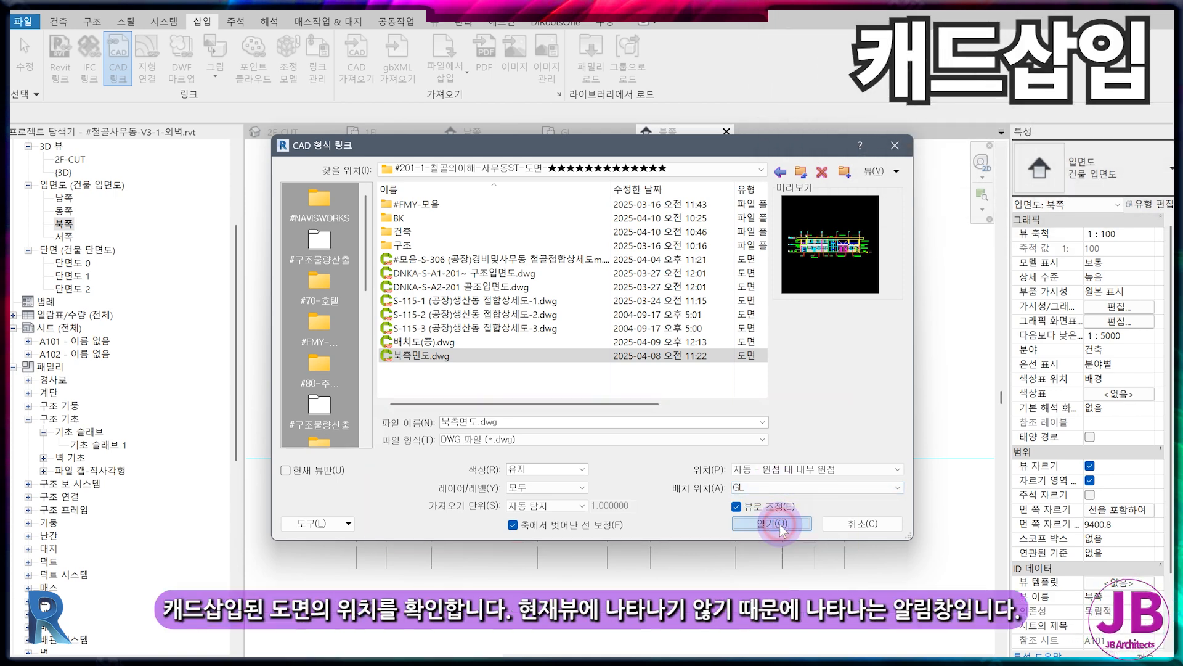
{"action": "left_click", "coordinate": [775, 523]}
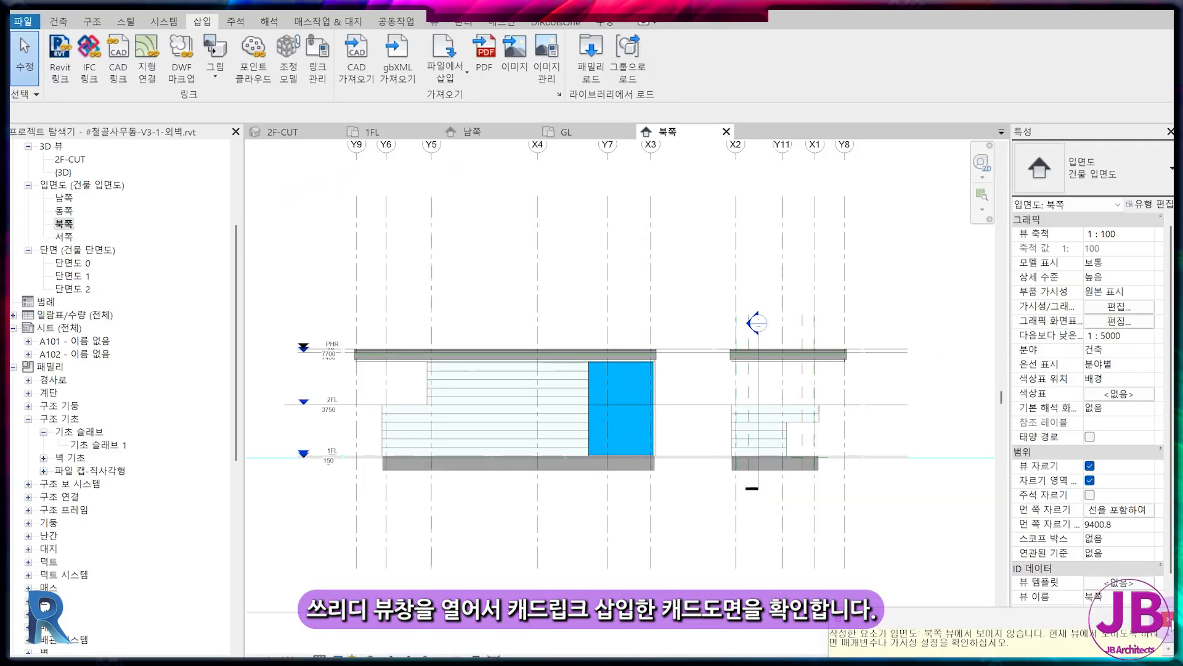
{"action": "left_click", "coordinate": [1047, 460]}
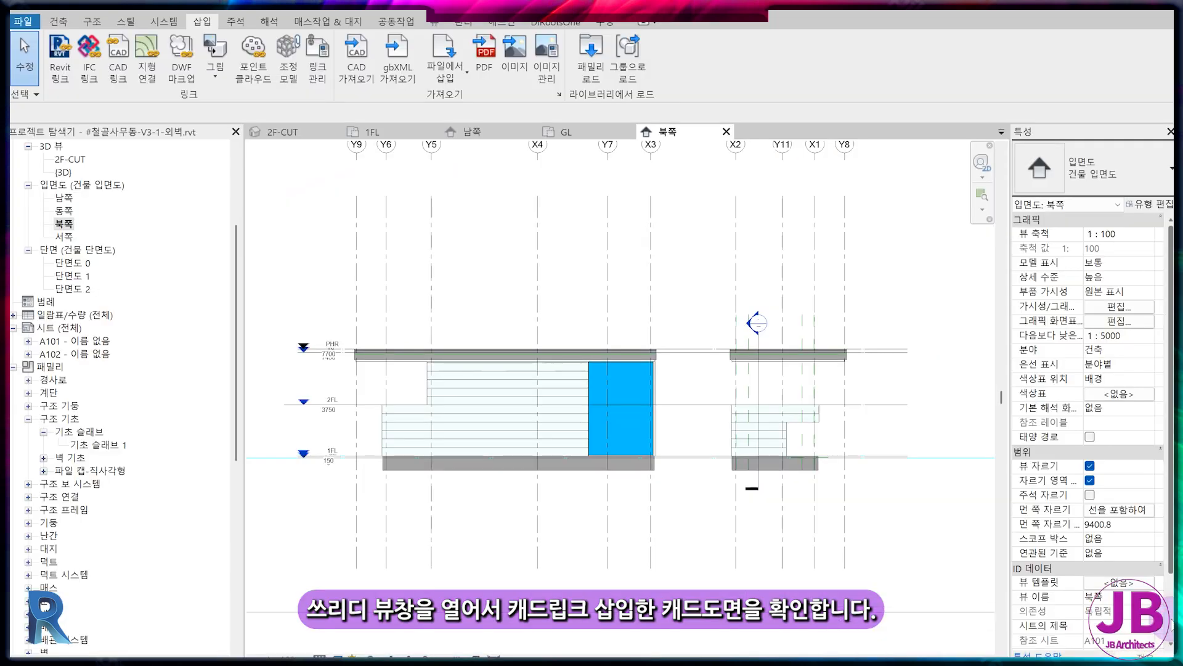
Step: In the 2F-CUT 3D view, find the linked 북측면도.dwg drawing at the far side of the building and unpin it
{"action": "left_click", "coordinate": [372, 132]}
{"action": "left_click", "coordinate": [277, 132]}
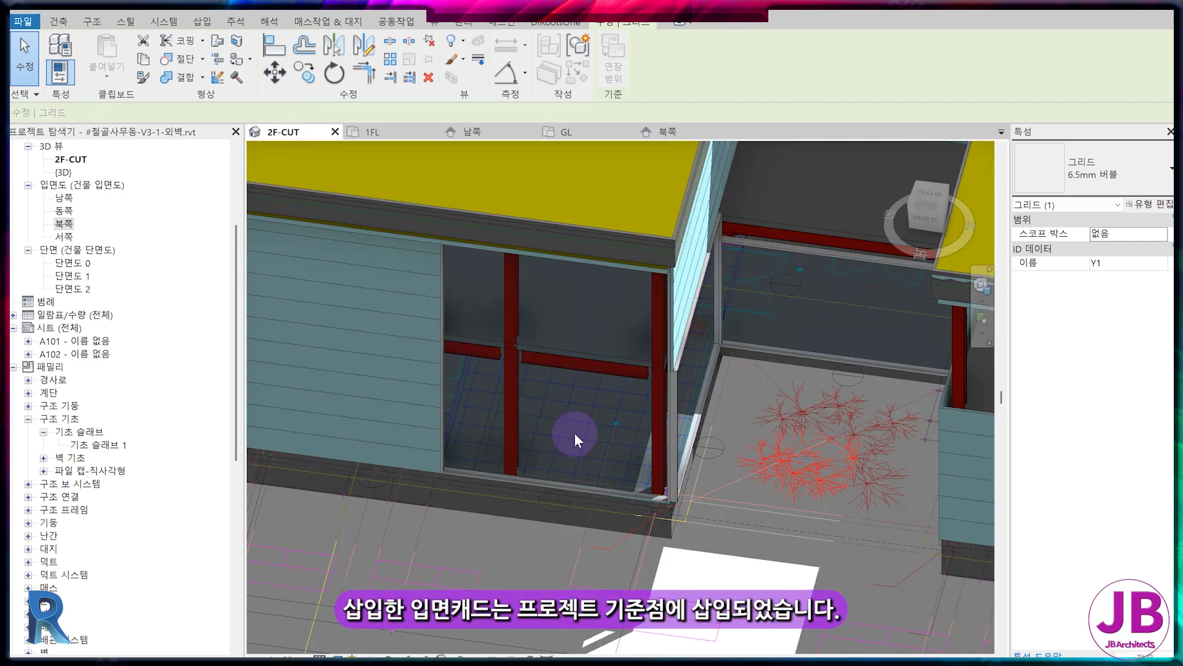
{"action": "key", "text": "Escape"}
{"action": "scroll", "coordinate": [574, 433], "scroll_direction": "down", "scroll_amount": 5}
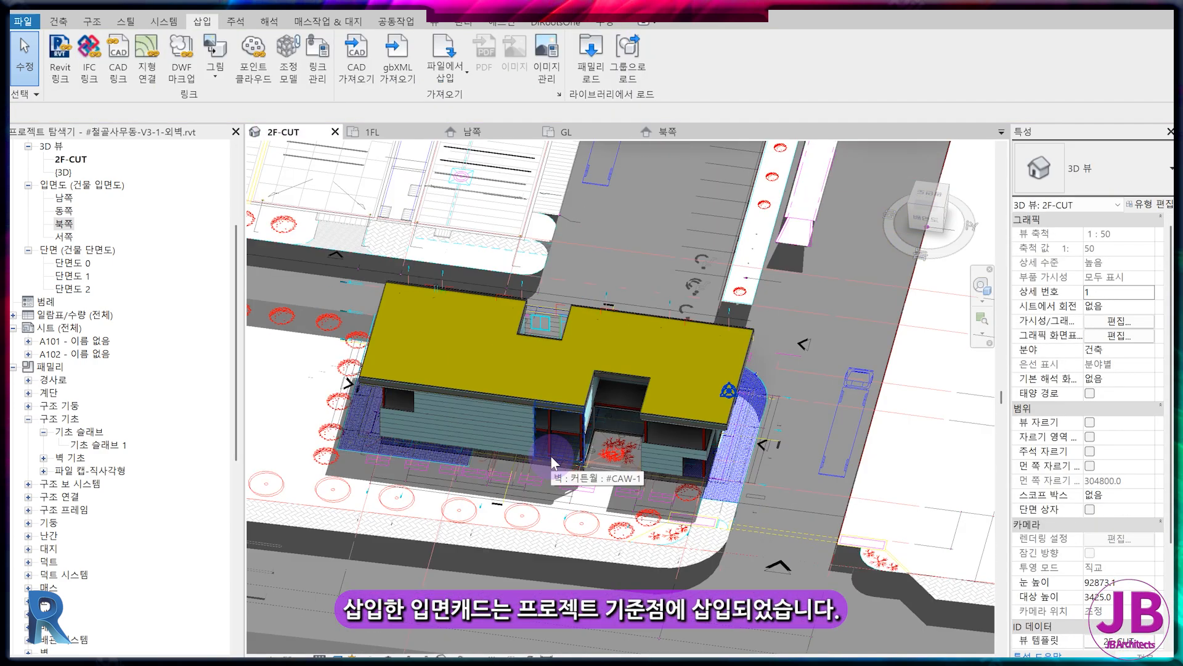
{"action": "scroll", "coordinate": [557, 319], "scroll_direction": "up", "scroll_amount": 1}
{"action": "middle_click_drag", "start_coordinate": [558, 320], "coordinate": [653, 482]}
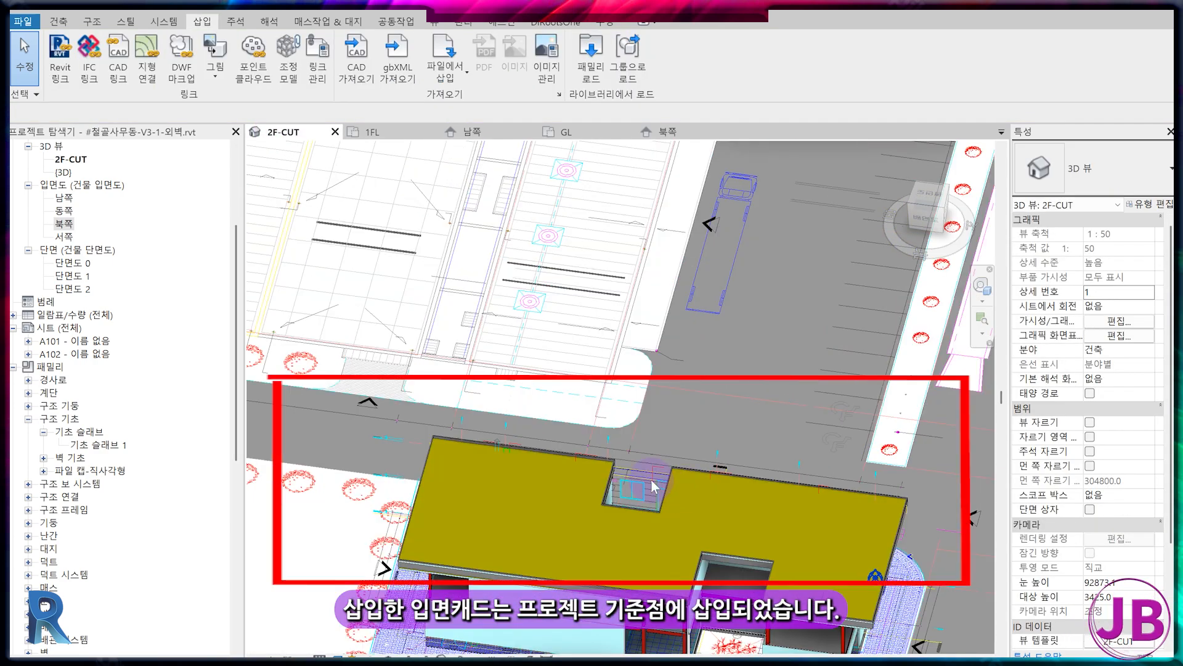
{"action": "scroll", "coordinate": [620, 478], "scroll_direction": "up", "scroll_amount": 3}
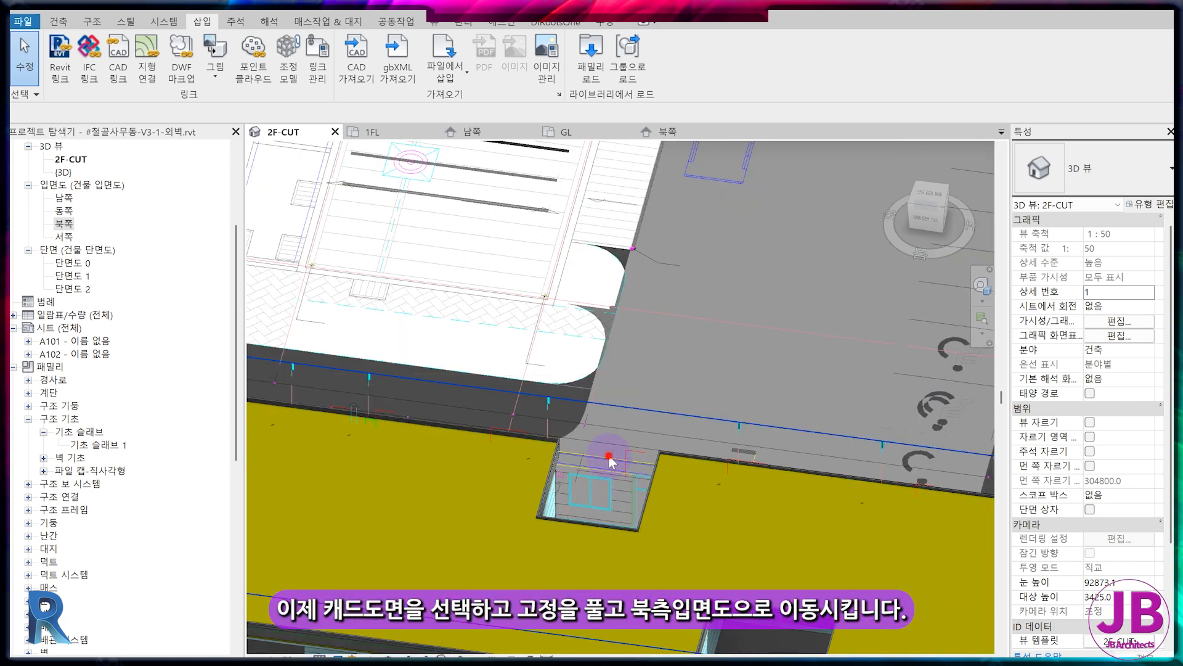
{"action": "left_click", "coordinate": [609, 456]}
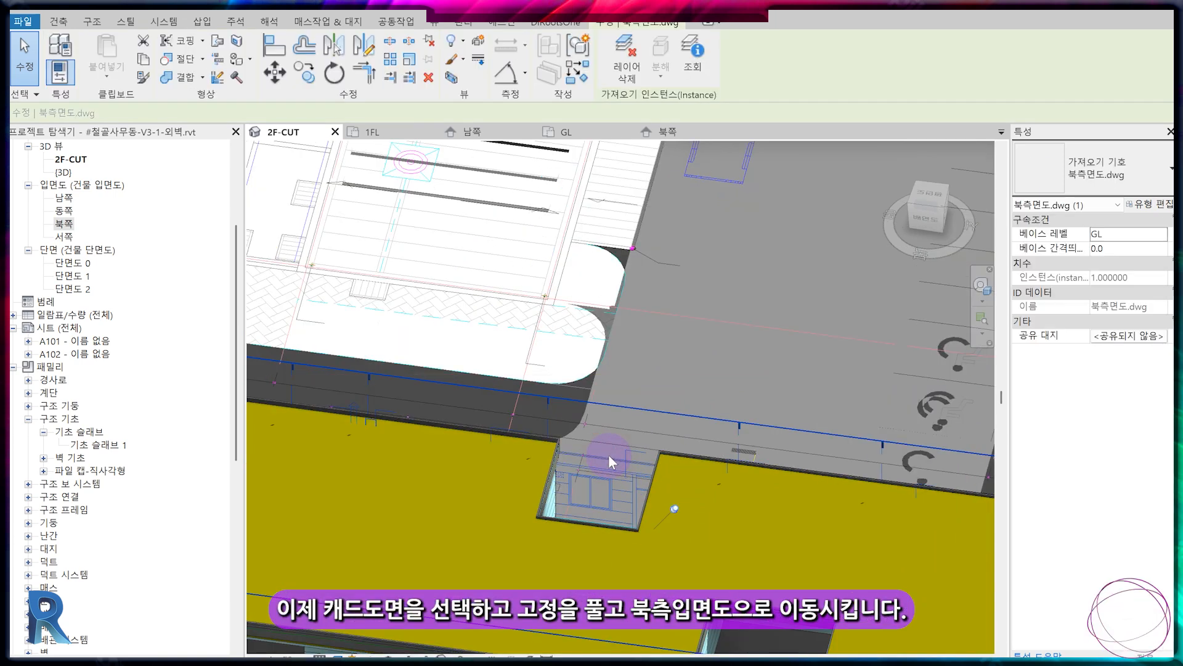
{"action": "left_click", "coordinate": [675, 511]}
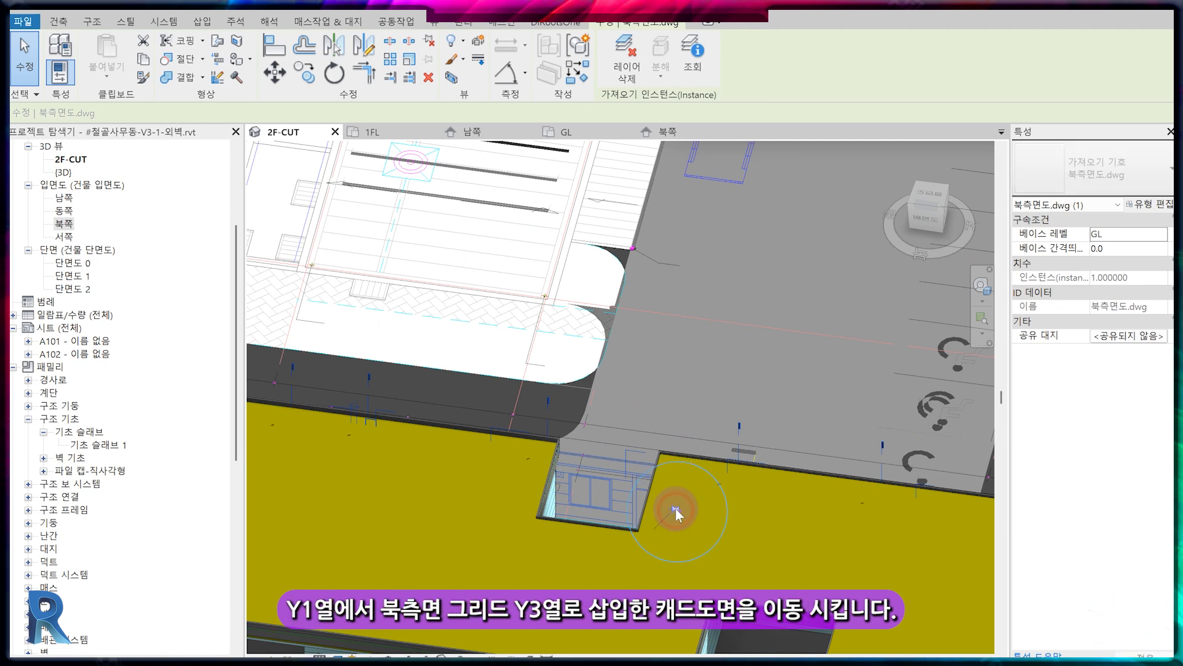
Step: In the 1FL plan, move the linked elevation drawing perpendicularly from grid Y1 to grid Y3
{"action": "left_click", "coordinate": [394, 139]}
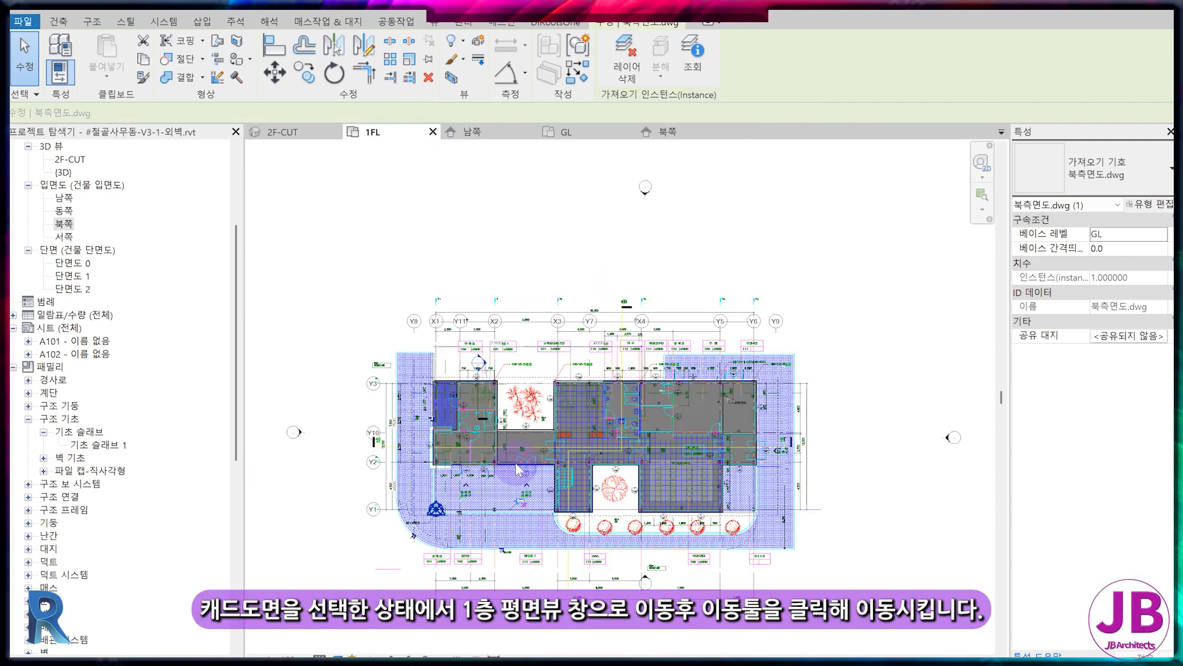
{"action": "scroll", "coordinate": [513, 472], "scroll_direction": "up", "scroll_amount": 5}
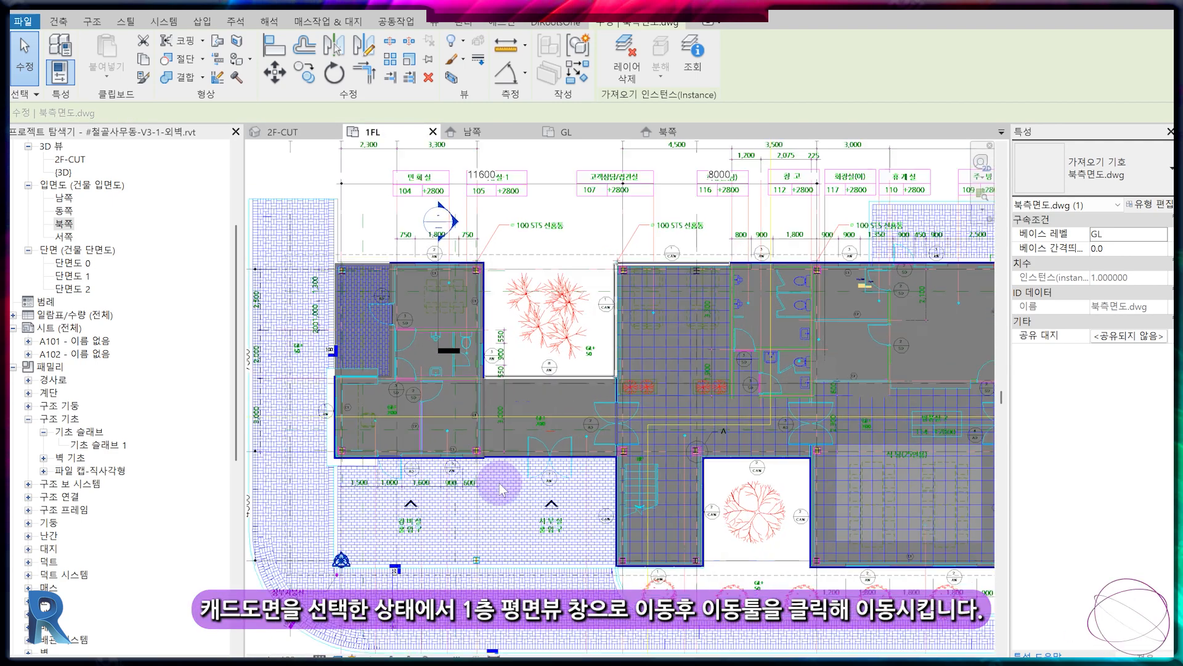
{"action": "left_click", "coordinate": [275, 73]}
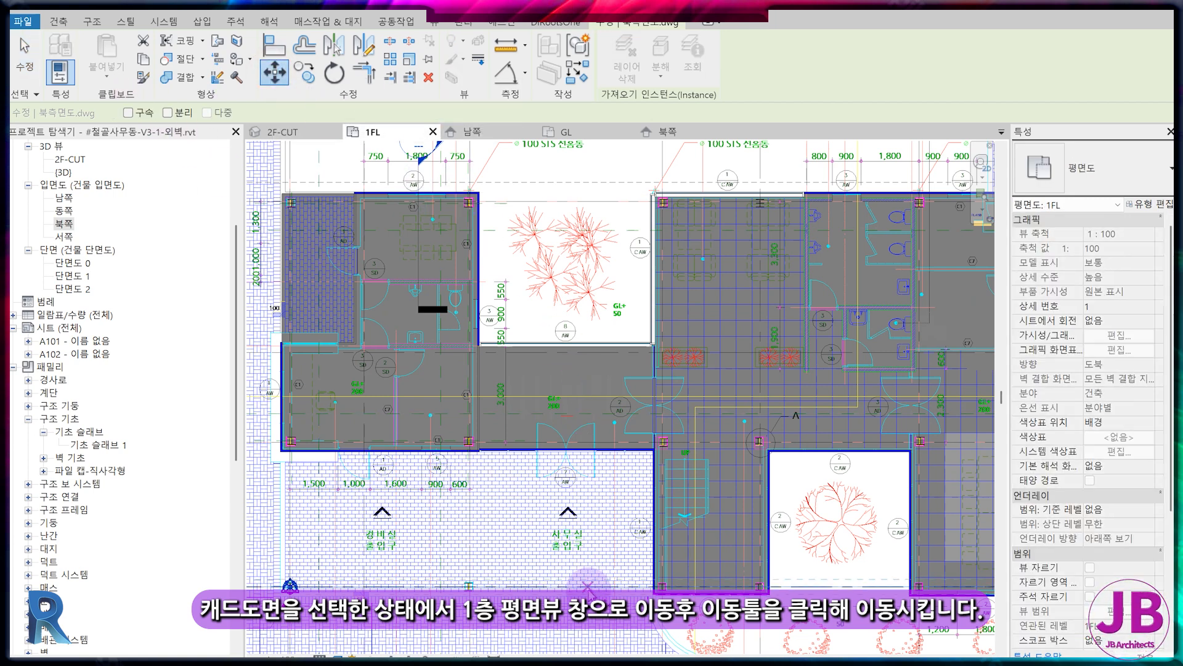
{"action": "left_click", "coordinate": [587, 587]}
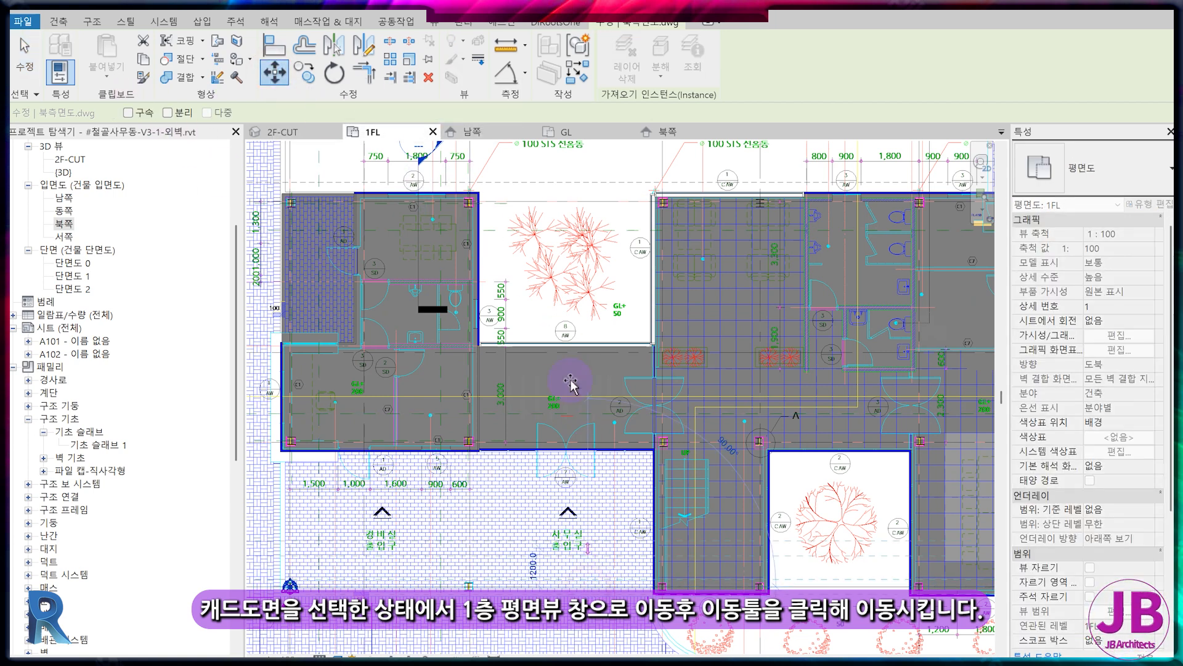
{"action": "left_click", "coordinate": [587, 200]}
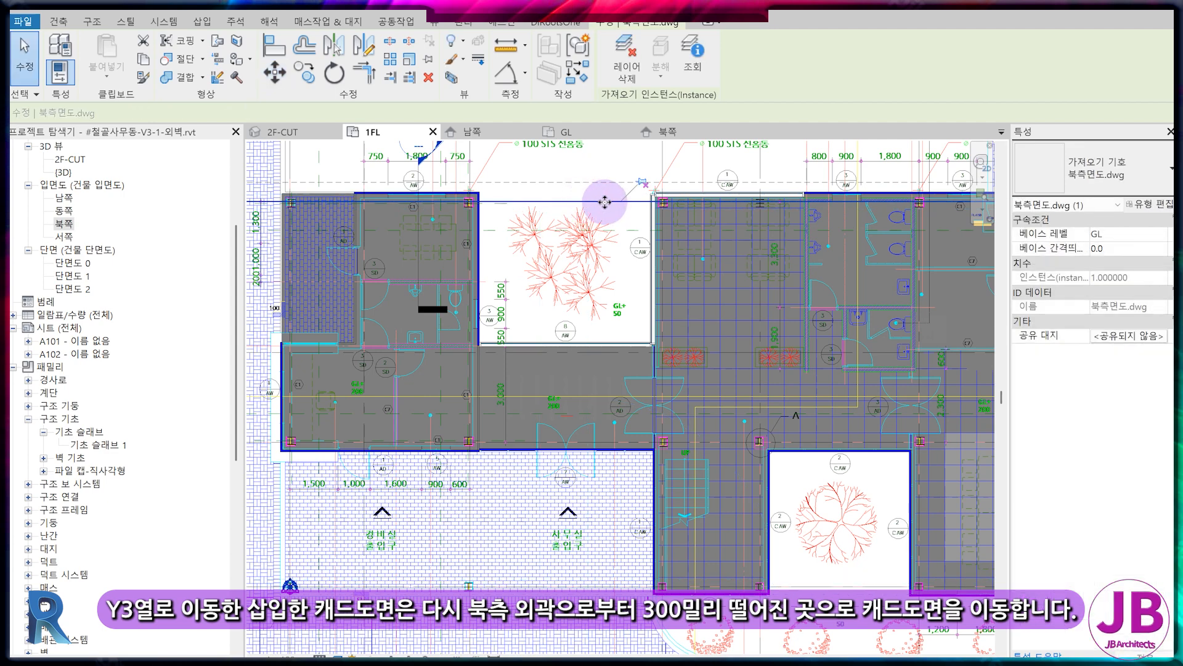
Step: Move the linked drawing a further 300 mm outward from grid Y3 to the north facade and check it in the 2F-CUT 3D view
{"action": "scroll", "coordinate": [607, 200], "scroll_direction": "up", "scroll_amount": 8}
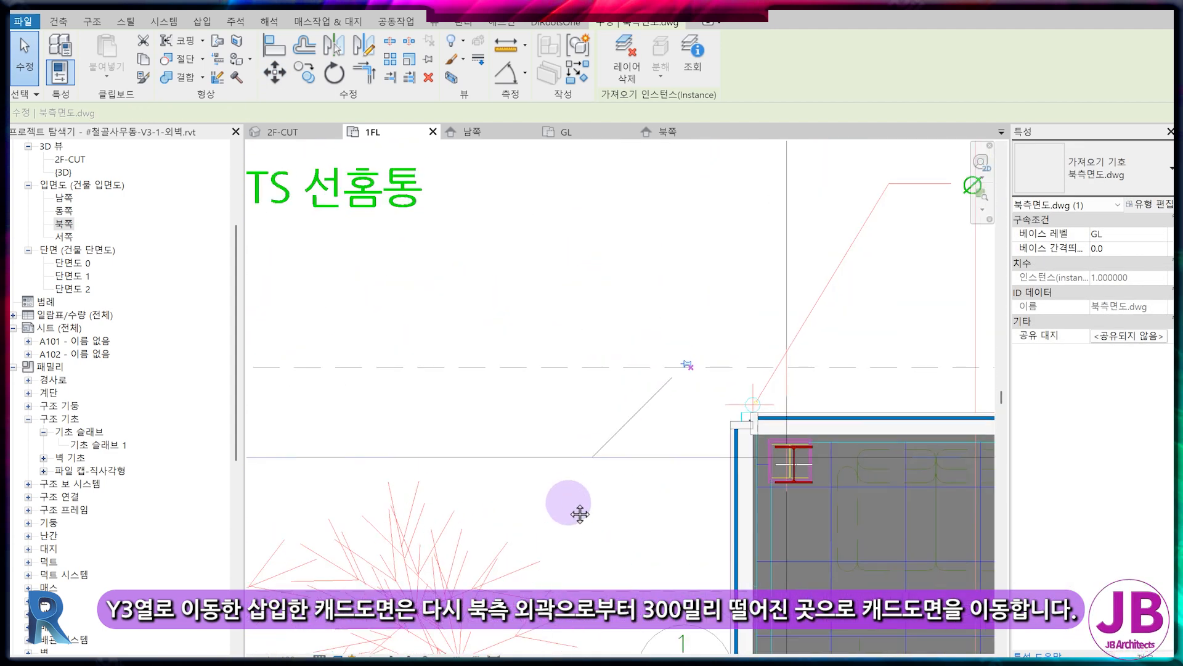
{"action": "scroll", "coordinate": [573, 509], "scroll_direction": "up", "scroll_amount": 2}
{"action": "key", "text": "m"}
{"action": "key", "text": "v"}
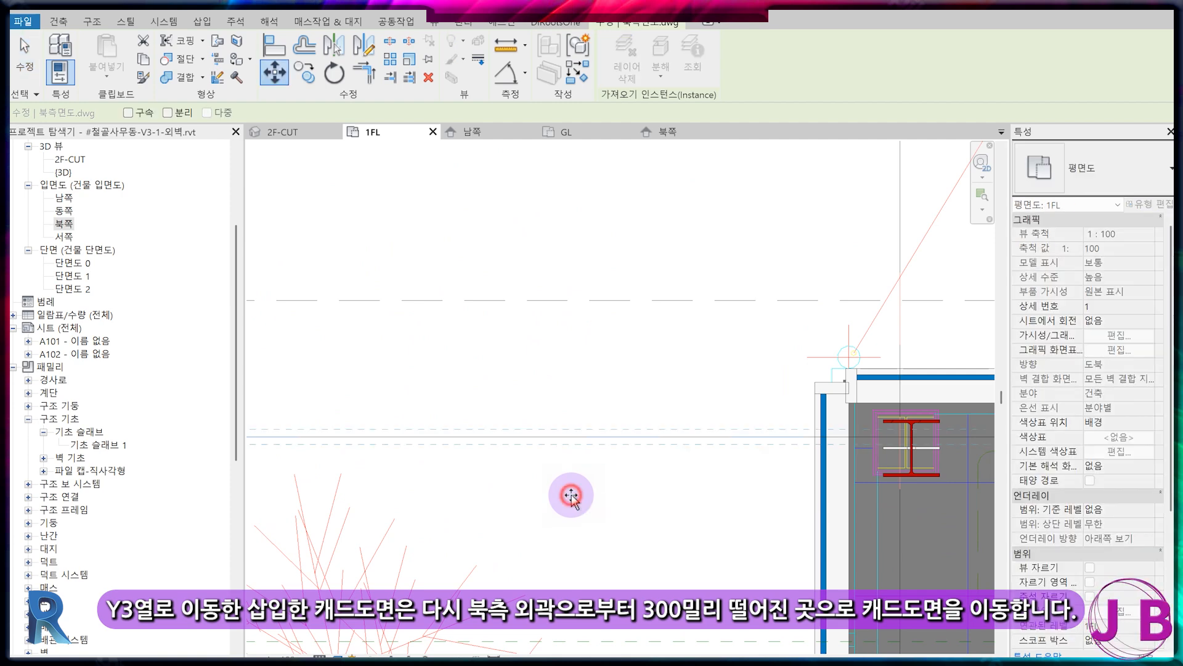
{"action": "left_click", "coordinate": [571, 494]}
{"action": "type", "text": "300"}
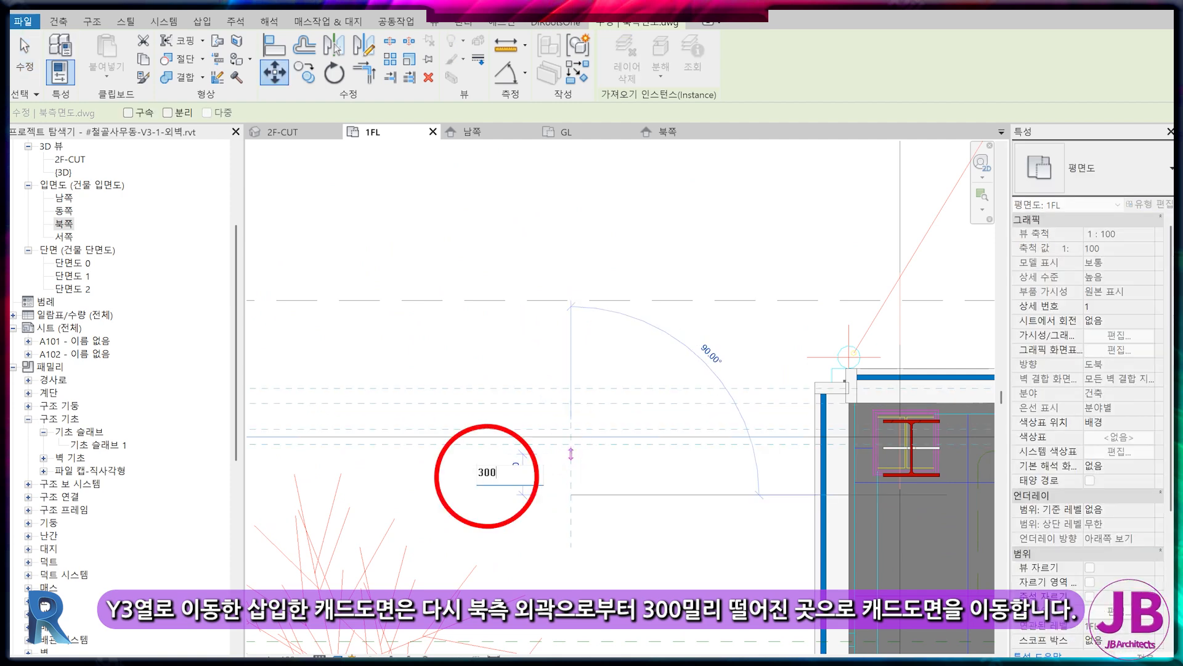
{"action": "key", "text": "Return"}
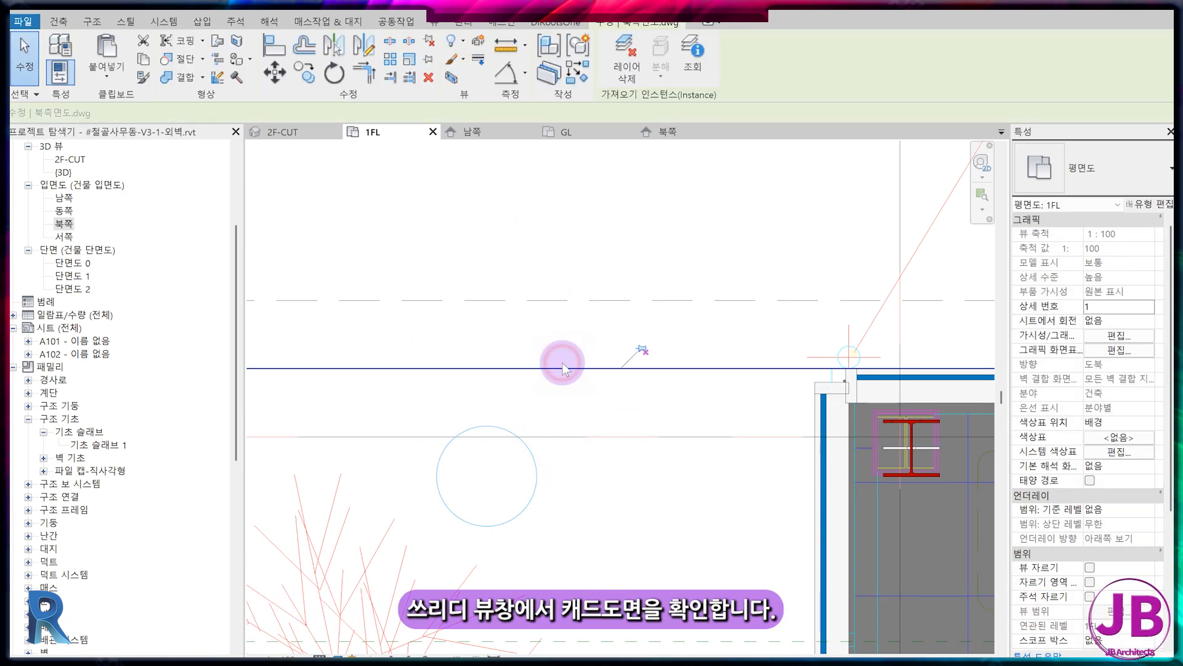
{"action": "left_click", "coordinate": [274, 132]}
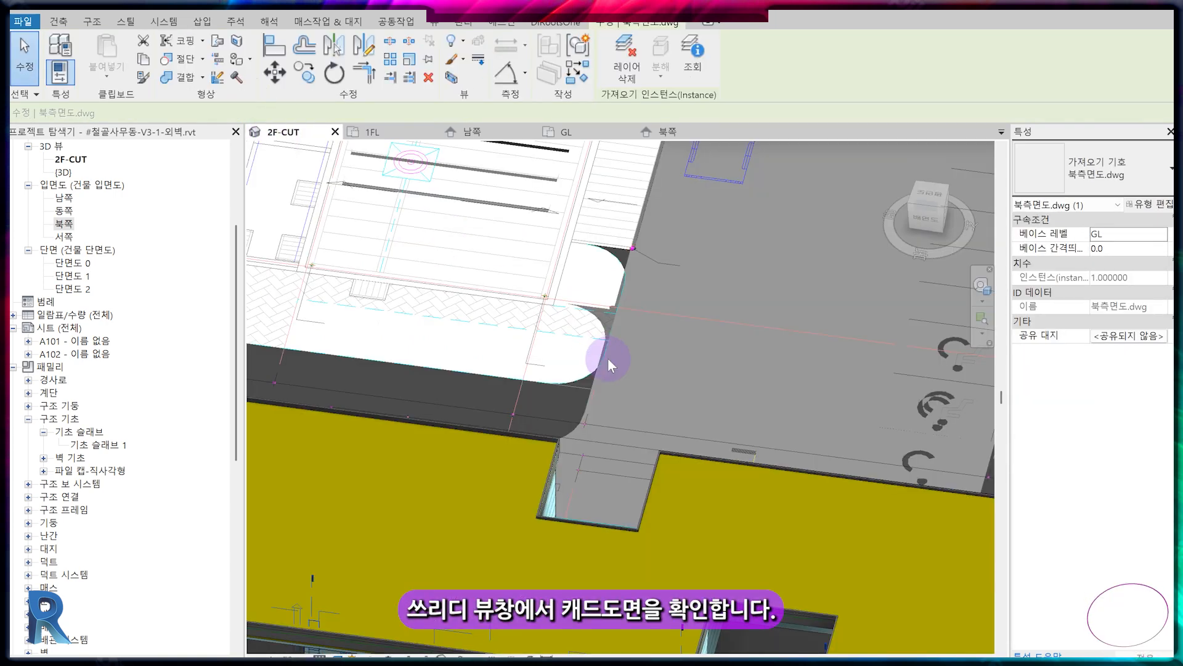
{"action": "scroll", "coordinate": [608, 358], "scroll_direction": "down", "scroll_amount": 3}
{"action": "middle_click_drag", "start_coordinate": [618, 542], "coordinate": [577, 441]}
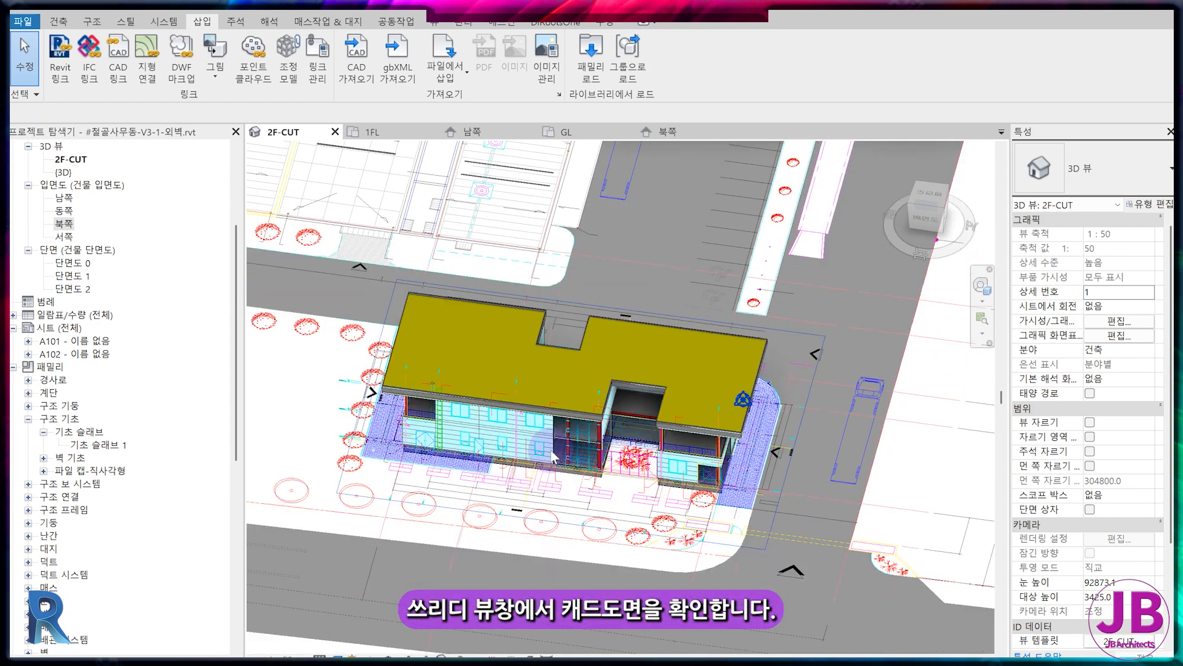
{"action": "scroll", "coordinate": [577, 441], "scroll_direction": "up", "scroll_amount": 3}
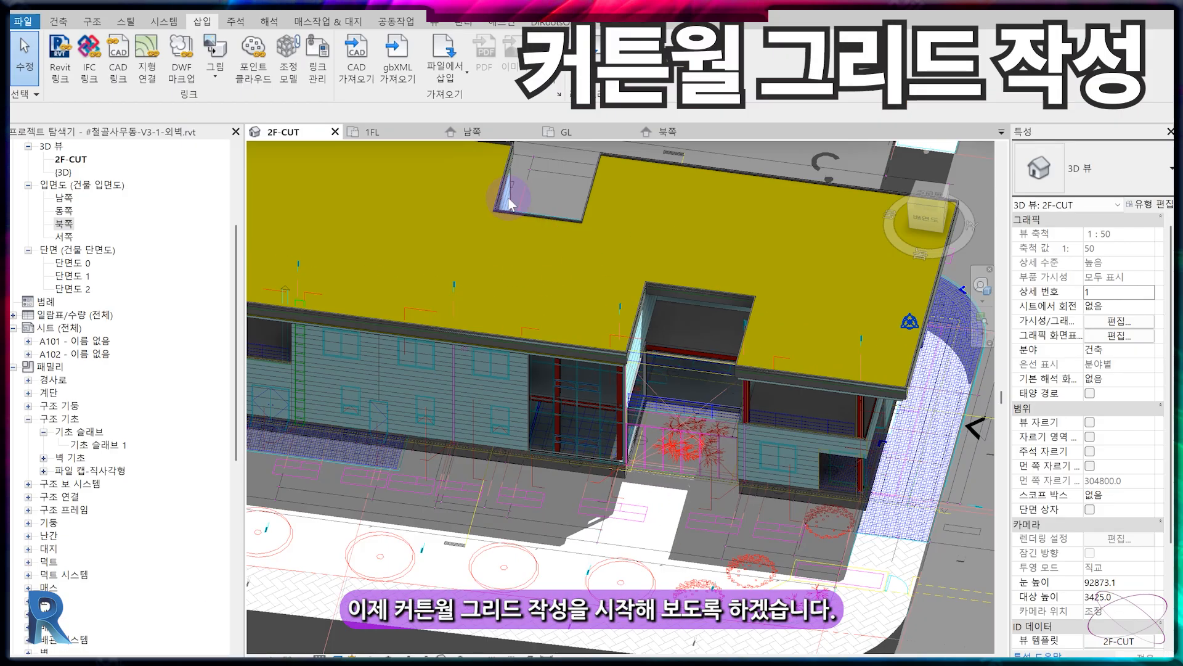
Step: Open the north elevation view at the two-storey curtain wall overlaid by the linked elevation drawing
{"action": "left_click", "coordinate": [412, 135]}
{"action": "left_click", "coordinate": [681, 127]}
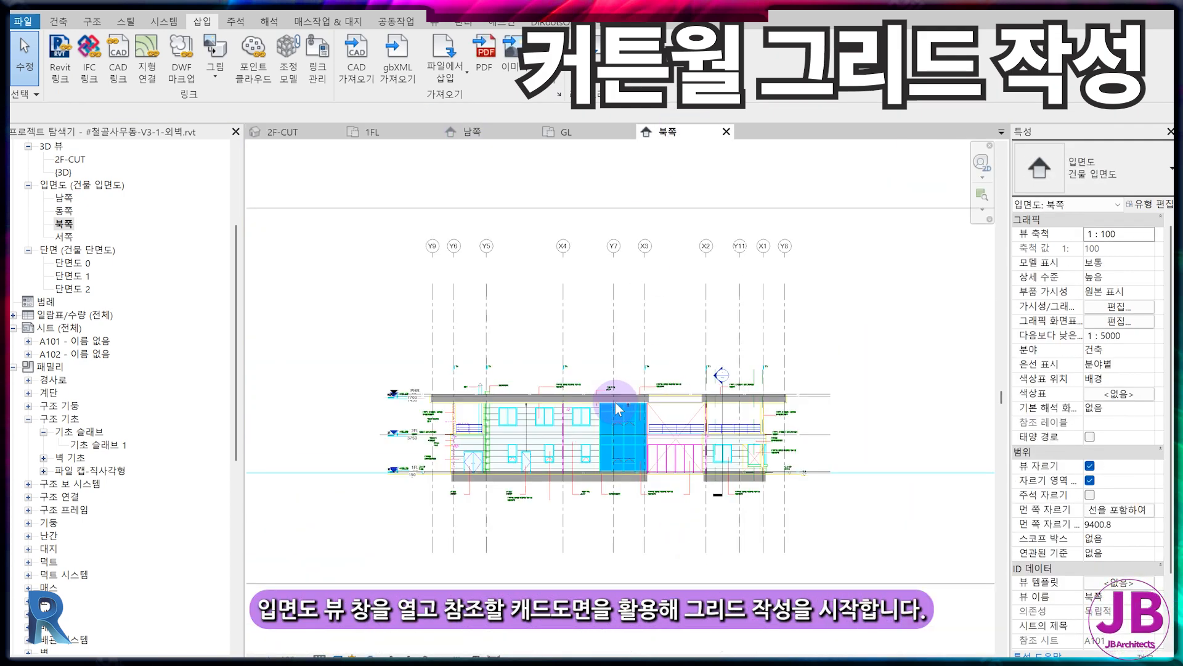
{"action": "scroll", "coordinate": [619, 409], "scroll_direction": "up", "scroll_amount": 8}
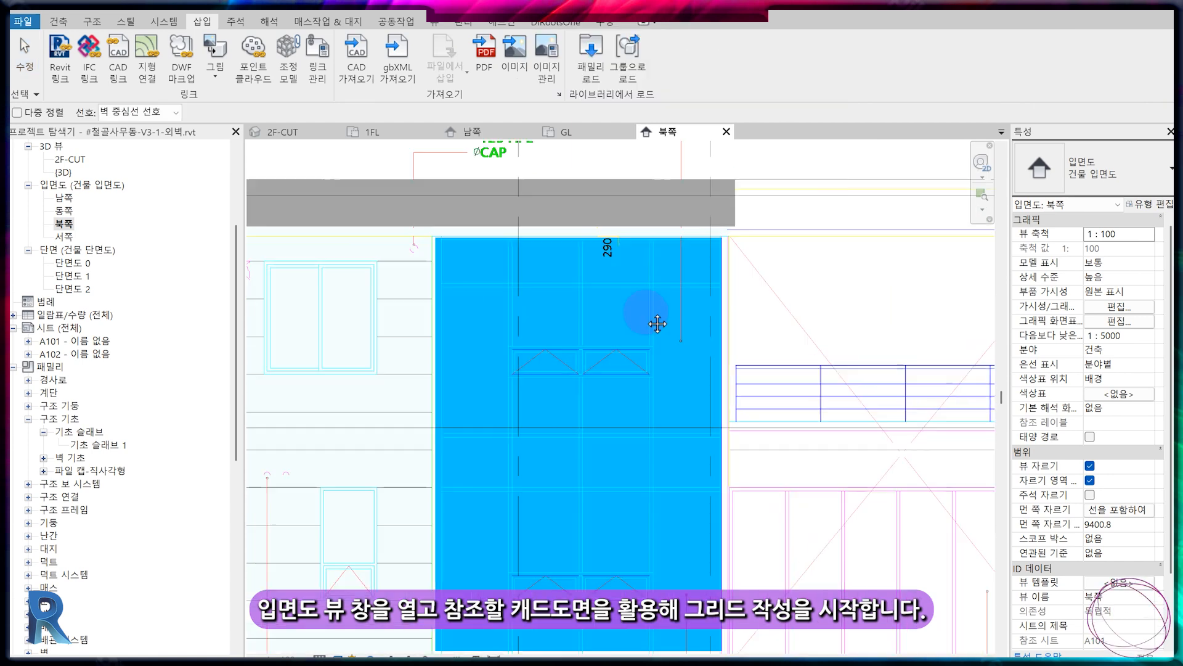
{"action": "middle_click_drag", "start_coordinate": [658, 323], "coordinate": [728, 328]}
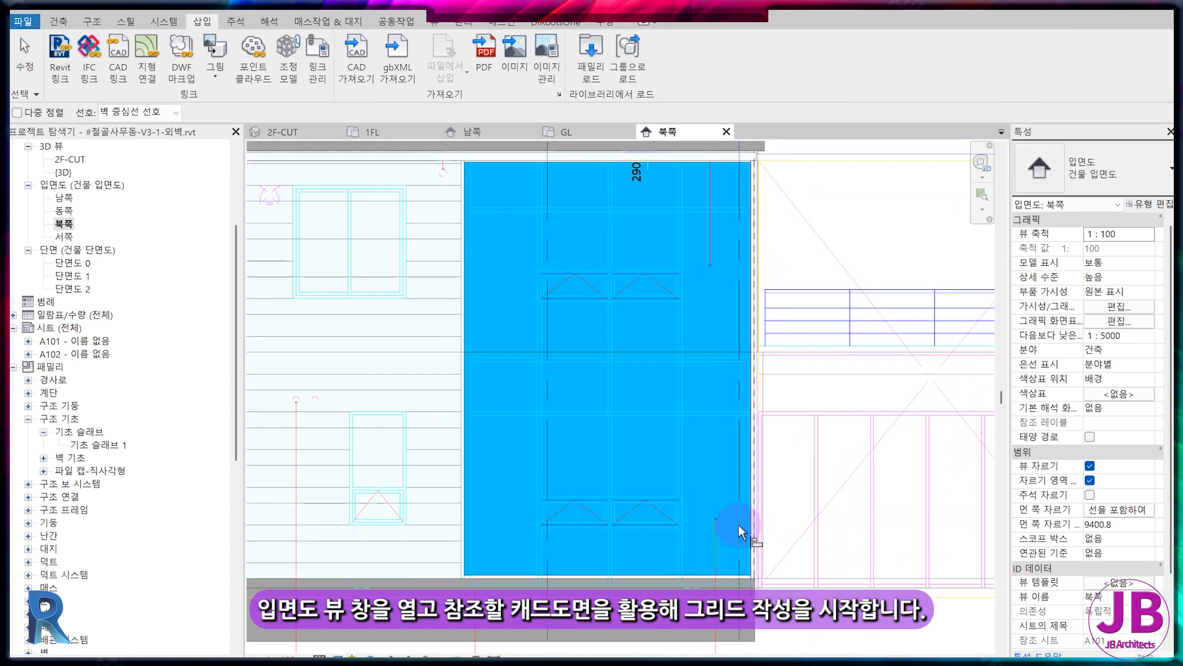
{"action": "scroll", "coordinate": [699, 500], "scroll_direction": "up", "scroll_amount": 3}
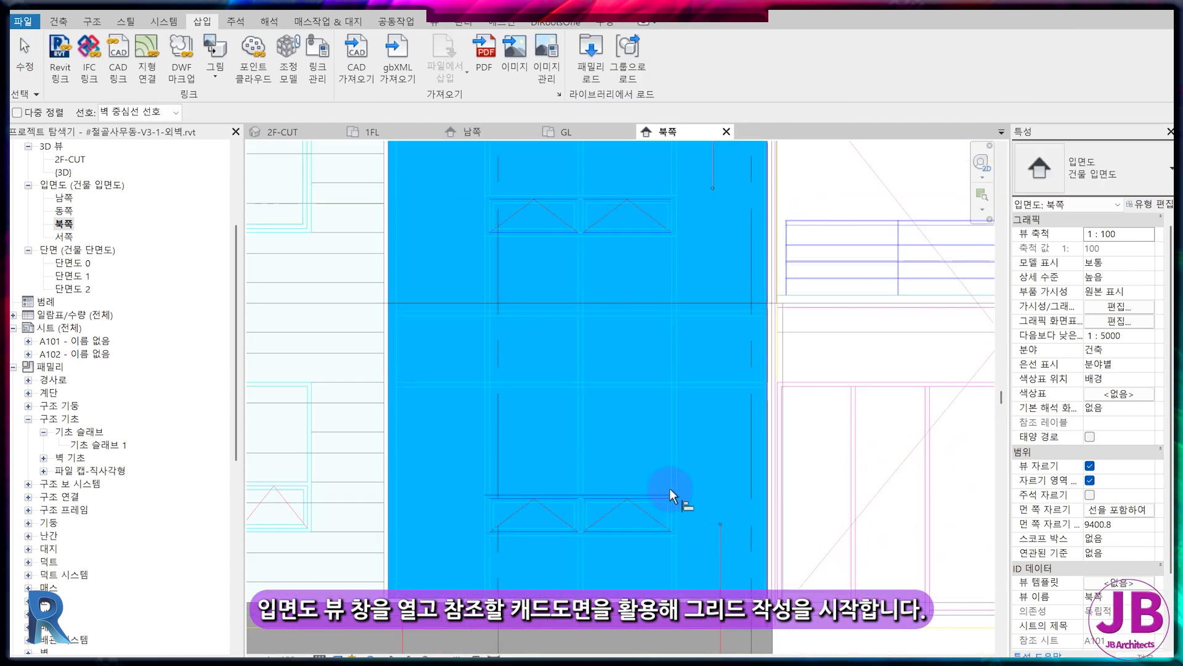
Step: Place three vertical curtain grids across all segments of the curtain wall, roughly at the vertical mullions of the linked drawing
{"action": "left_click", "coordinate": [60, 21]}
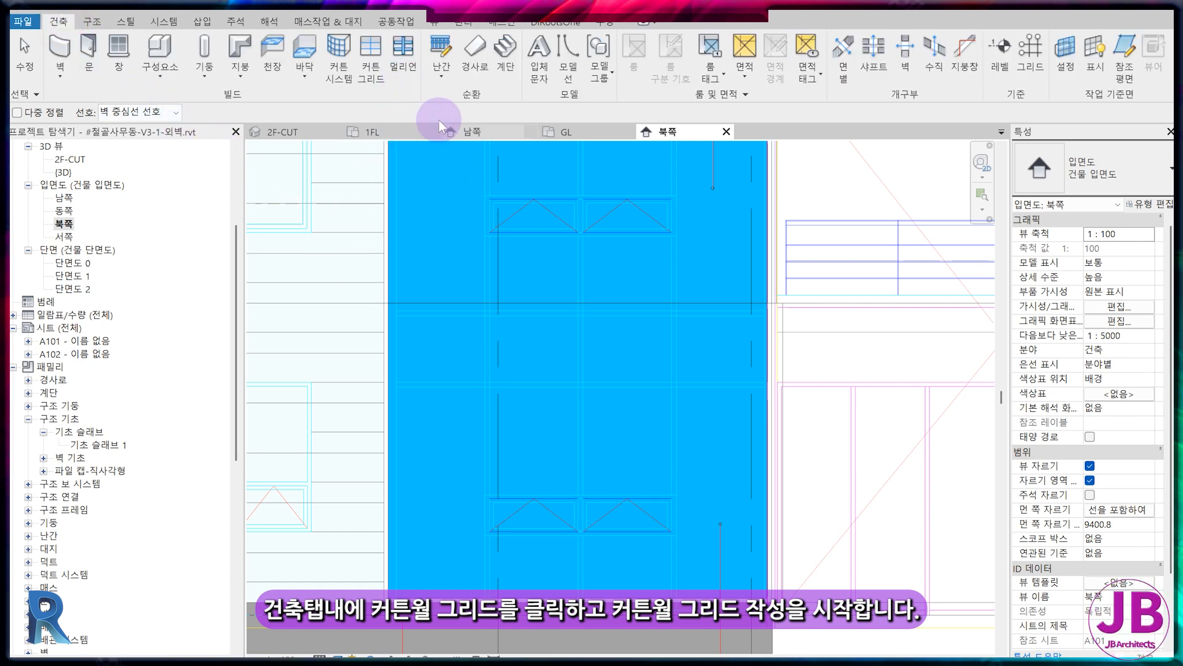
{"action": "left_click", "coordinate": [372, 67]}
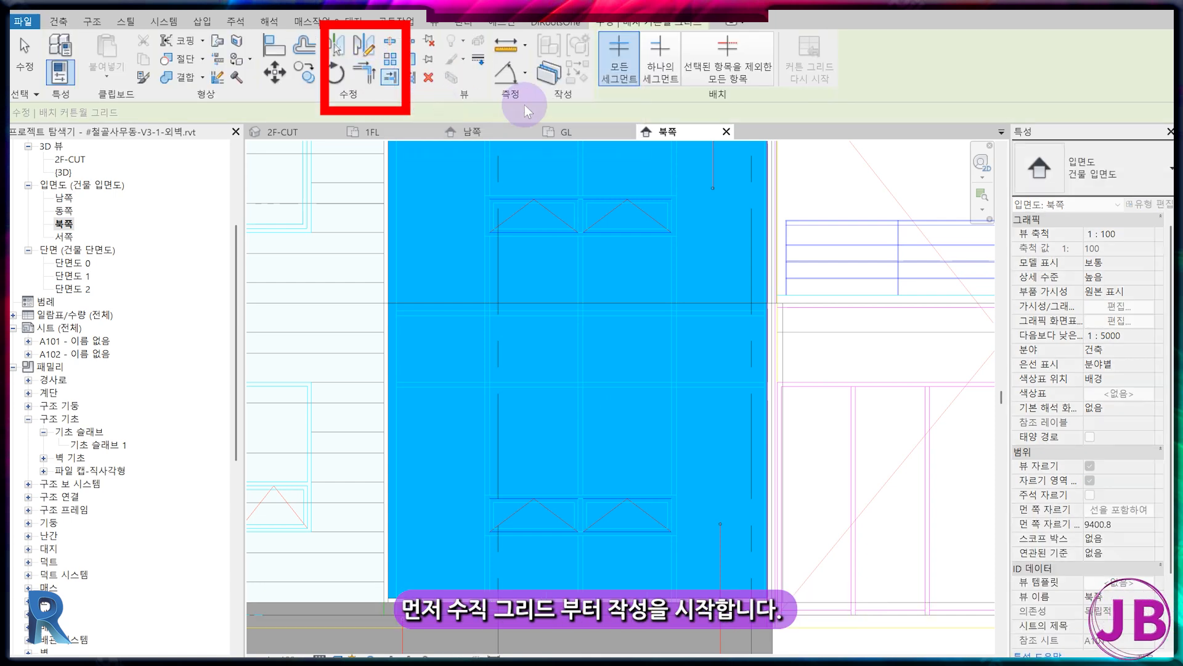
{"action": "middle_click_drag", "start_coordinate": [708, 296], "coordinate": [684, 524]}
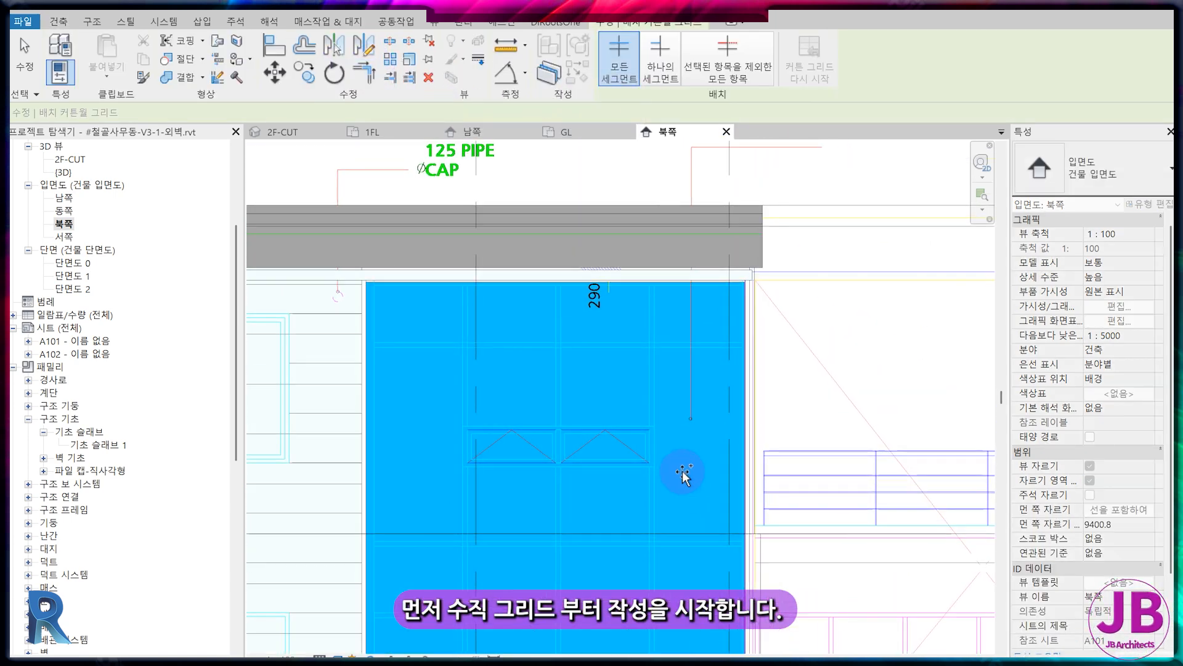
{"action": "scroll", "coordinate": [683, 330], "scroll_direction": "up", "scroll_amount": 3}
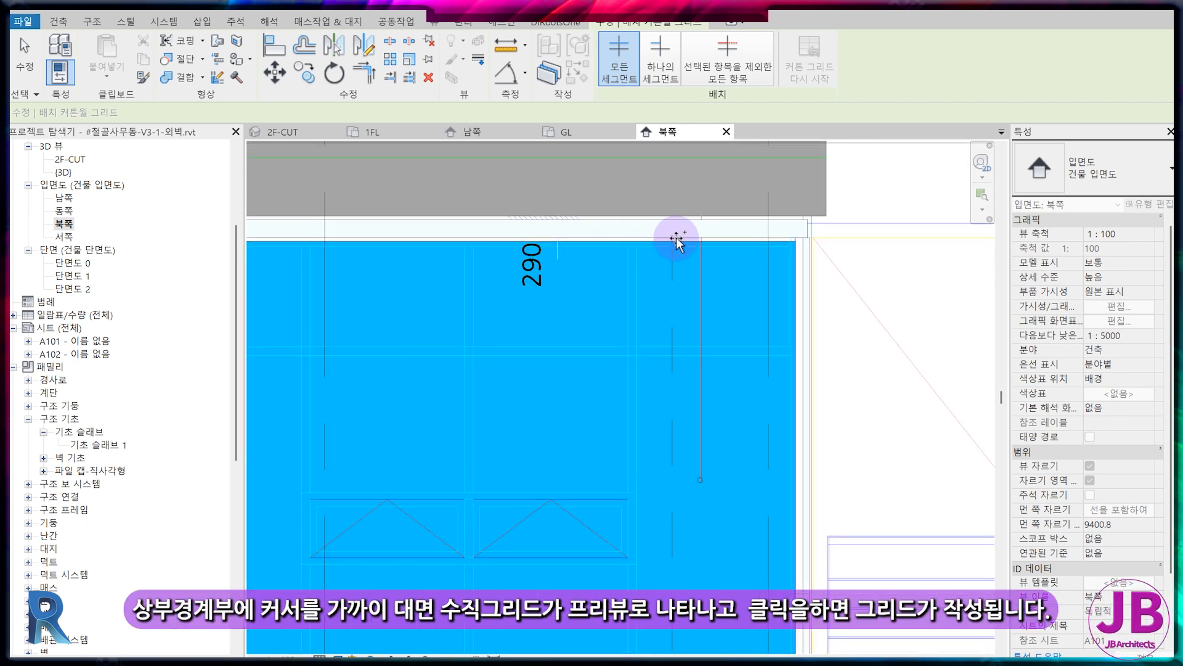
{"action": "scroll", "coordinate": [661, 242], "scroll_direction": "up", "scroll_amount": 2}
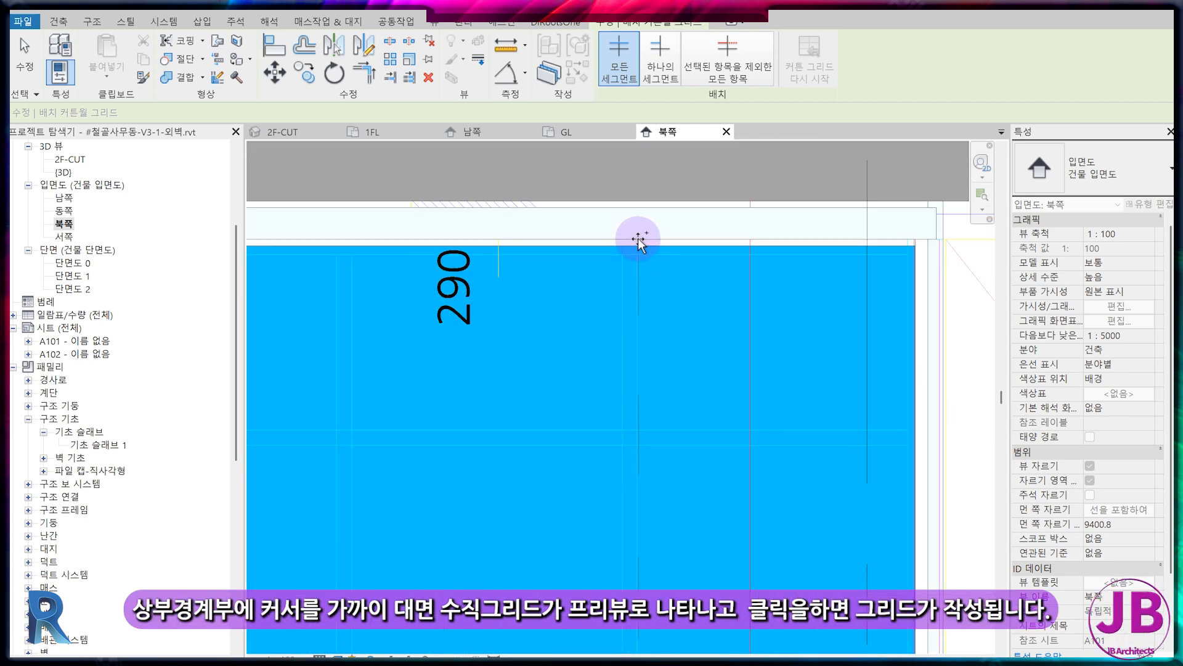
{"action": "left_click", "coordinate": [638, 239]}
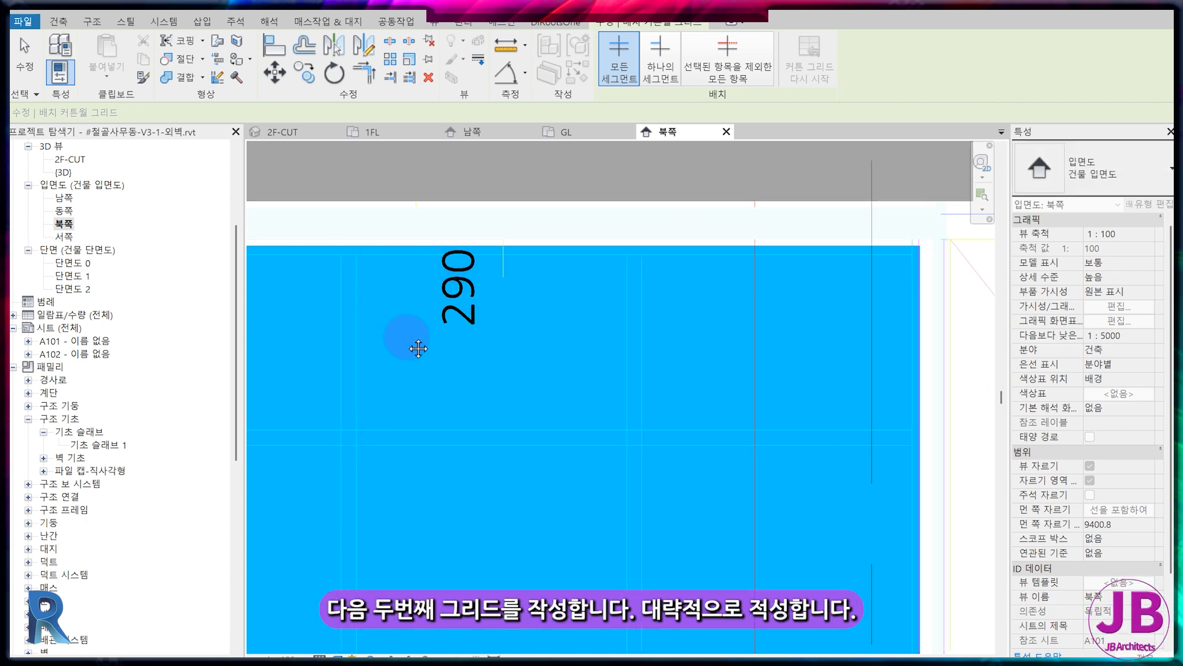
{"action": "middle_click_drag", "start_coordinate": [410, 339], "coordinate": [642, 304]}
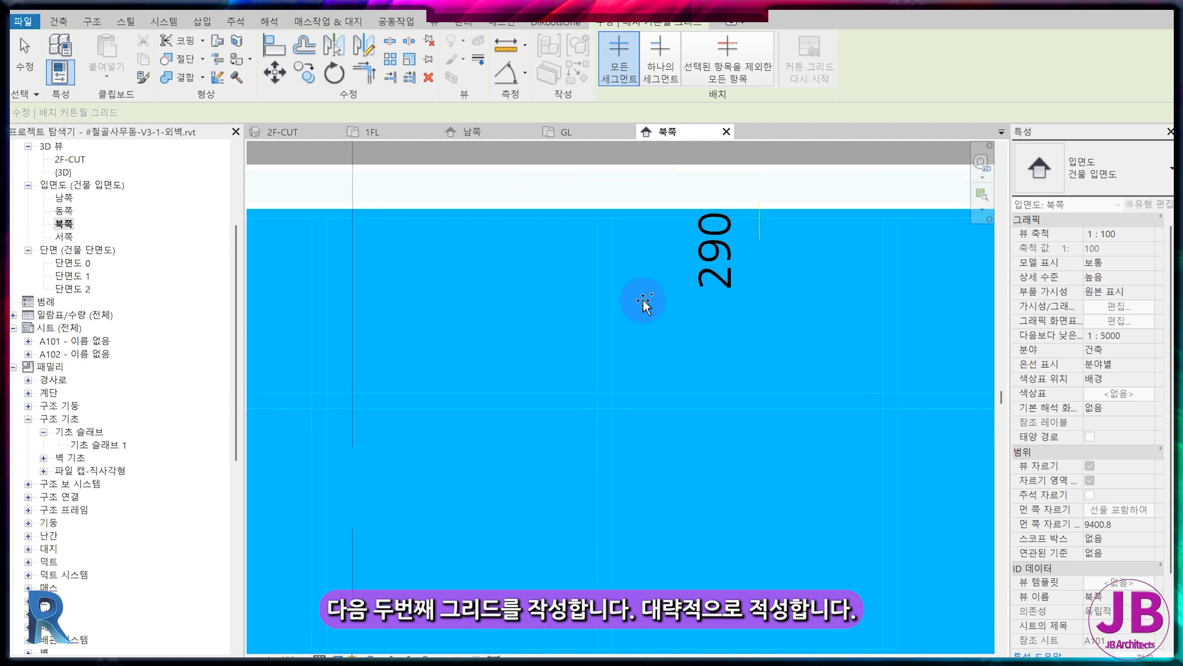
{"action": "left_click", "coordinate": [333, 214]}
{"action": "middle_click_drag", "start_coordinate": [467, 355], "coordinate": [669, 312]}
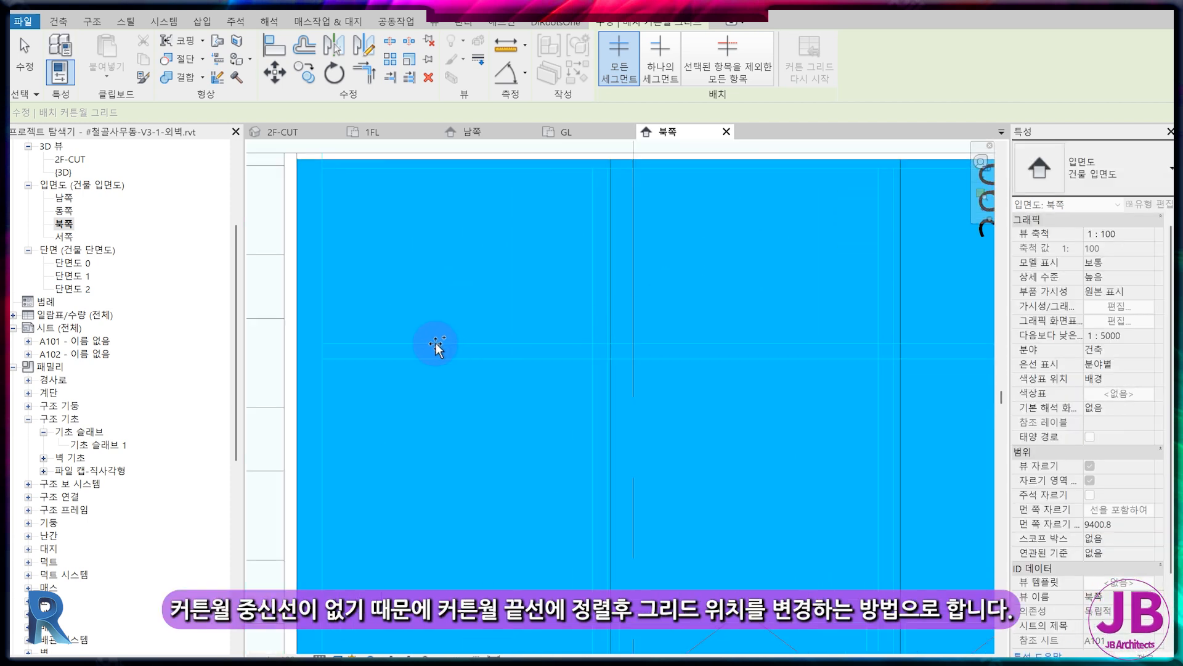
Step: Place horizontal curtain grids roughly at the drawing's top mullion, above and below the upper awning windows, and at the mid-height mullion
{"action": "left_click", "coordinate": [282, 361]}
{"action": "middle_click_drag", "start_coordinate": [351, 542], "coordinate": [377, 351]}
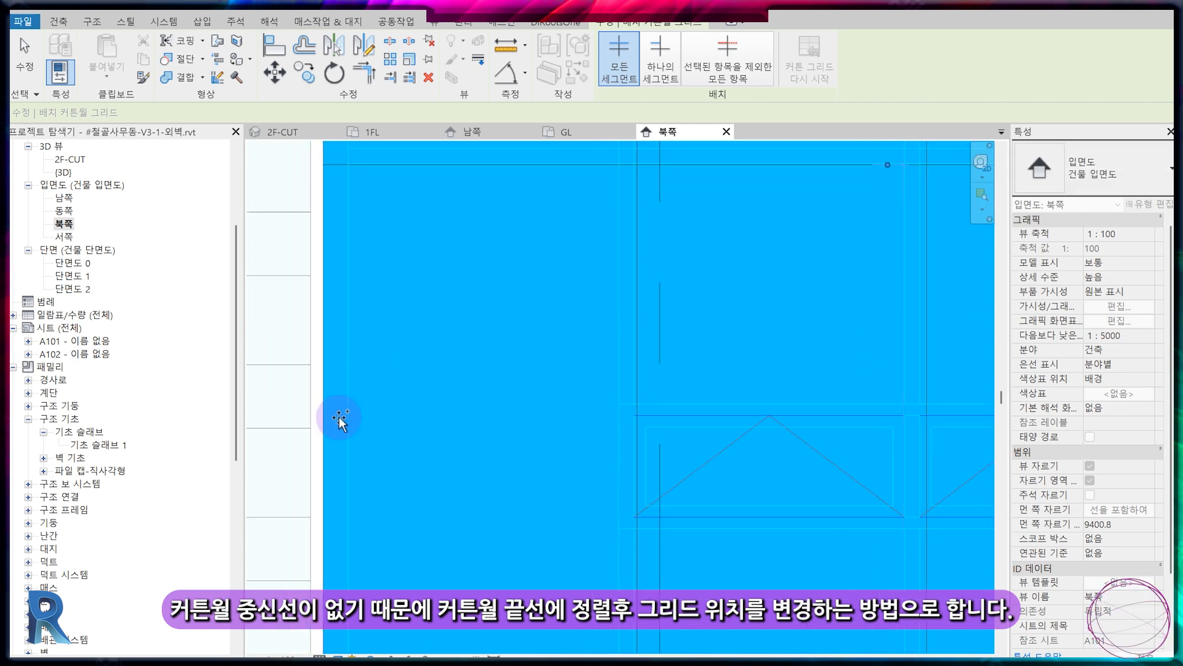
{"action": "left_click", "coordinate": [310, 403]}
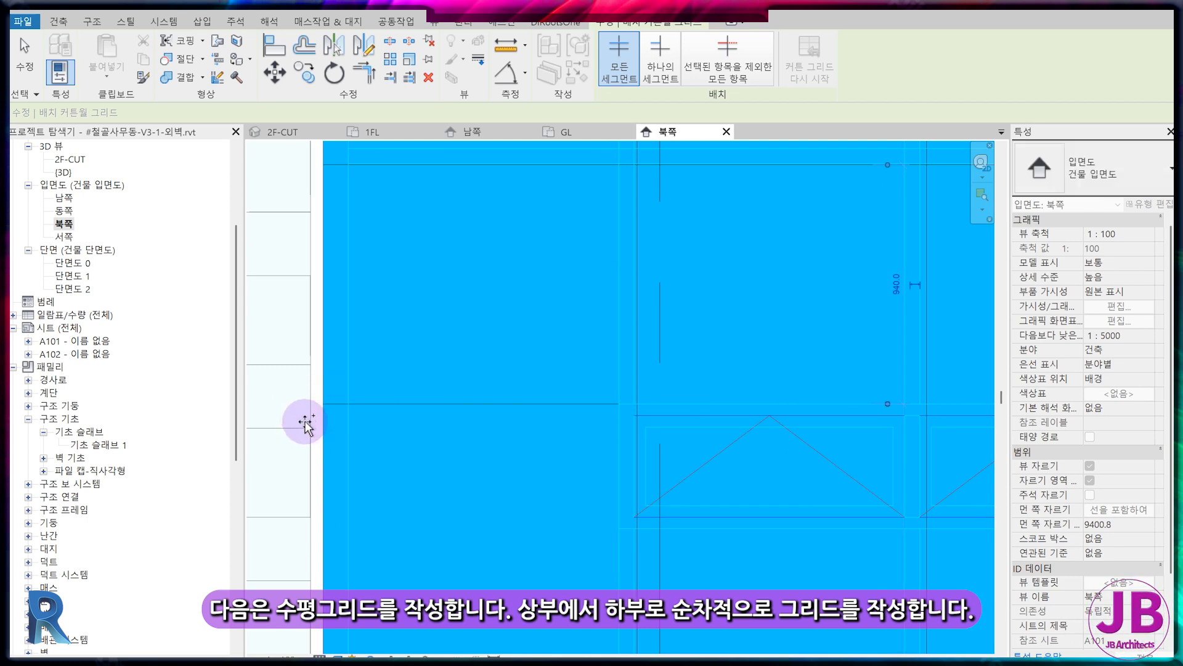
{"action": "left_click", "coordinate": [309, 530]}
{"action": "middle_click_drag", "start_coordinate": [319, 620], "coordinate": [322, 331]}
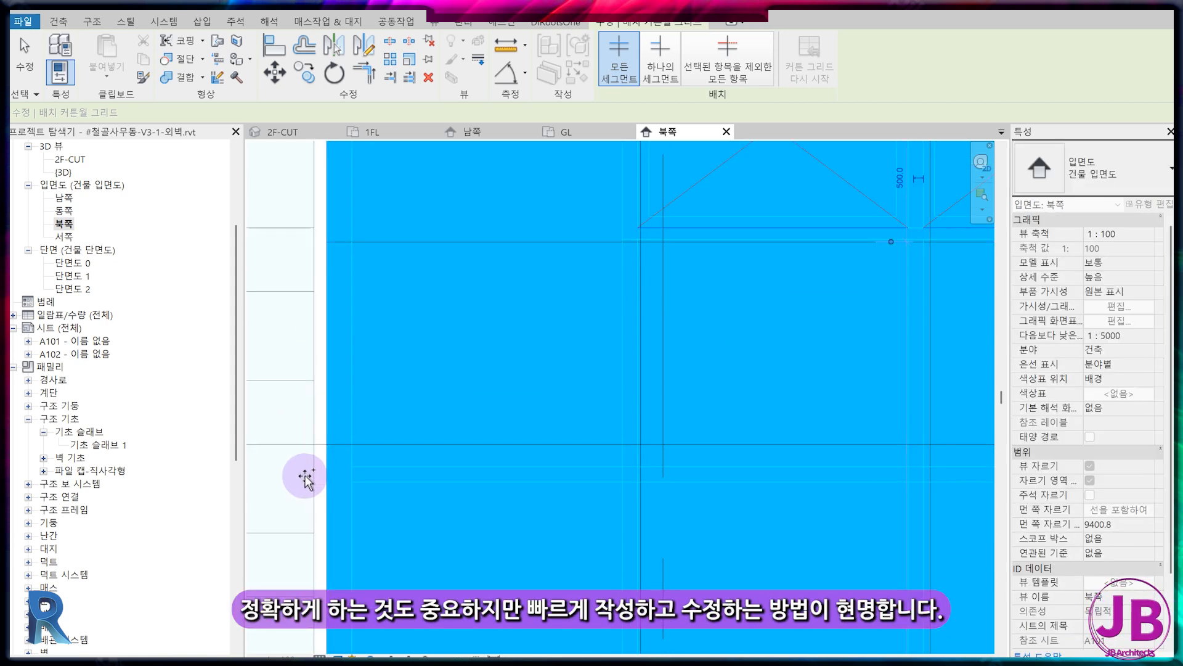
{"action": "middle_click_drag", "start_coordinate": [317, 469], "coordinate": [355, 410]}
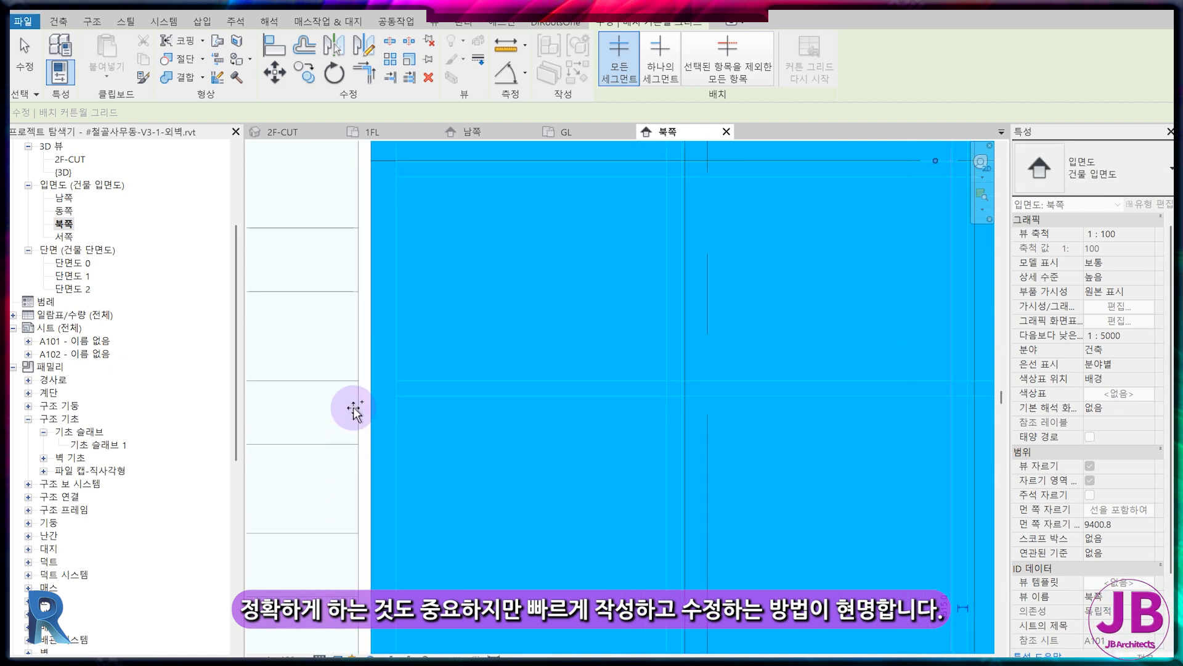
Step: Place the remaining horizontal curtain grids roughly at the next mullion down and above and below the lower awning windows
{"action": "left_click", "coordinate": [364, 384]}
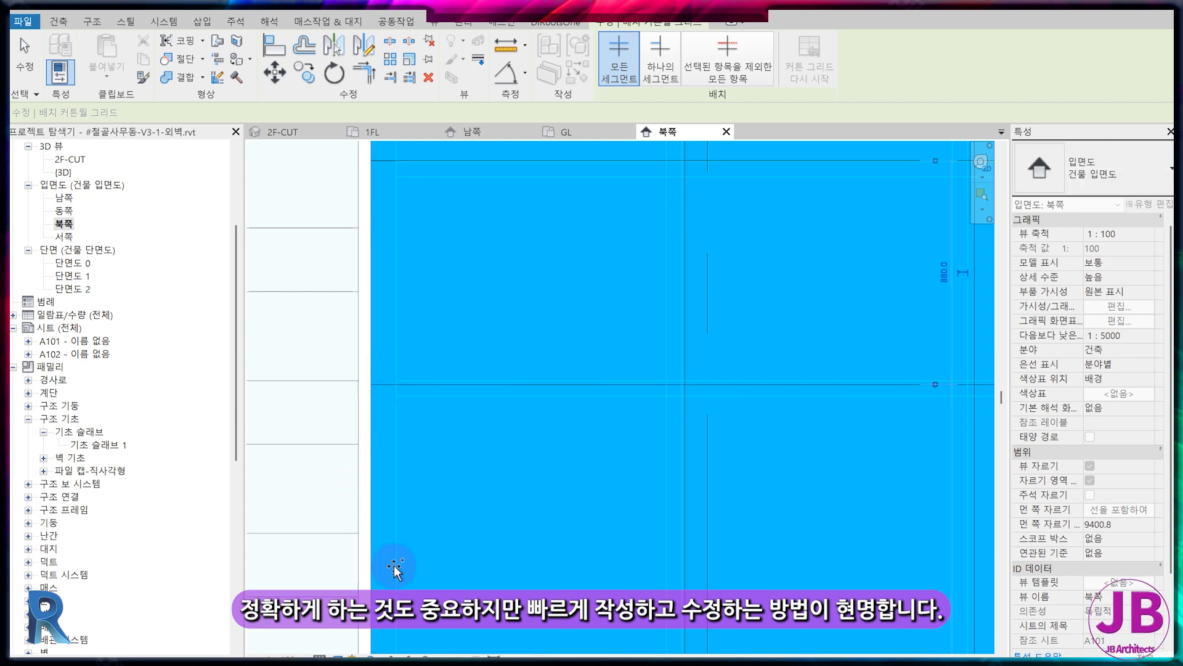
{"action": "middle_click_drag", "start_coordinate": [414, 634], "coordinate": [368, 341]}
{"action": "middle_click_drag", "start_coordinate": [374, 439], "coordinate": [375, 387]}
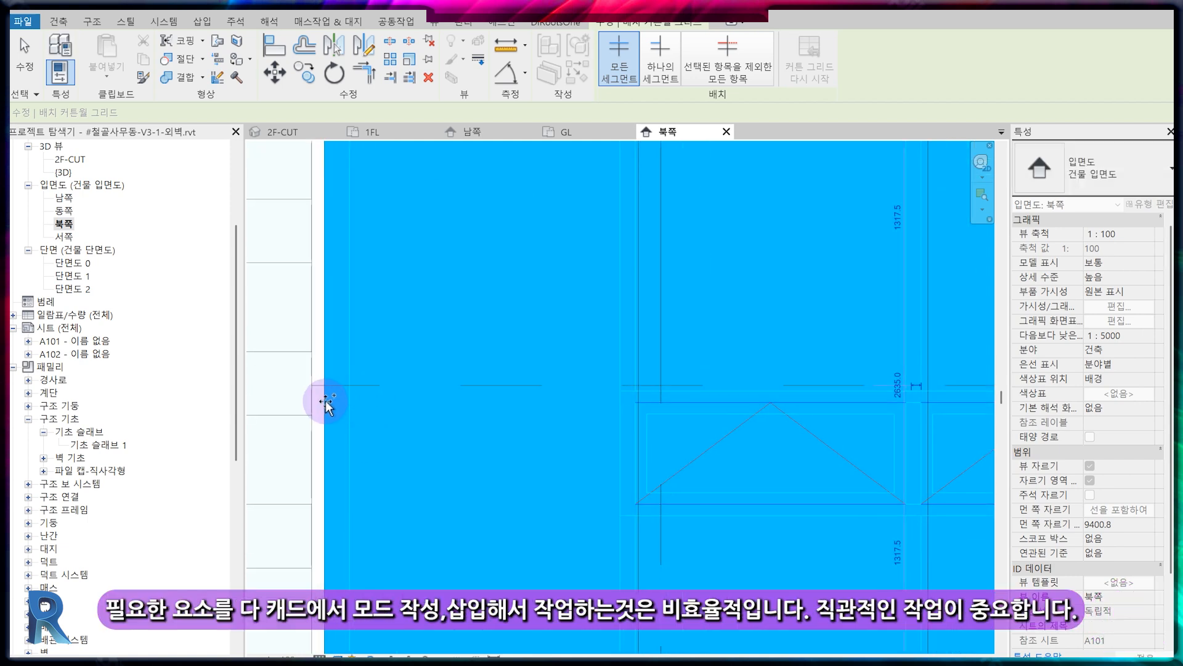
{"action": "left_click", "coordinate": [320, 393]}
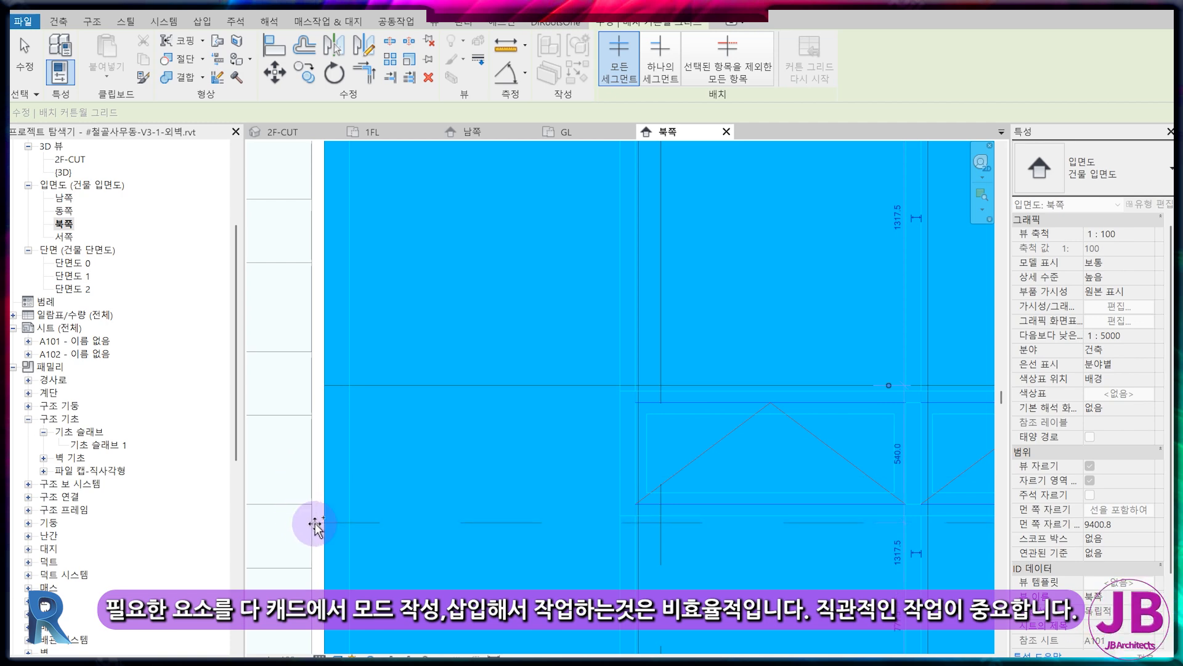
{"action": "scroll", "coordinate": [409, 528], "scroll_direction": "down", "scroll_amount": 5}
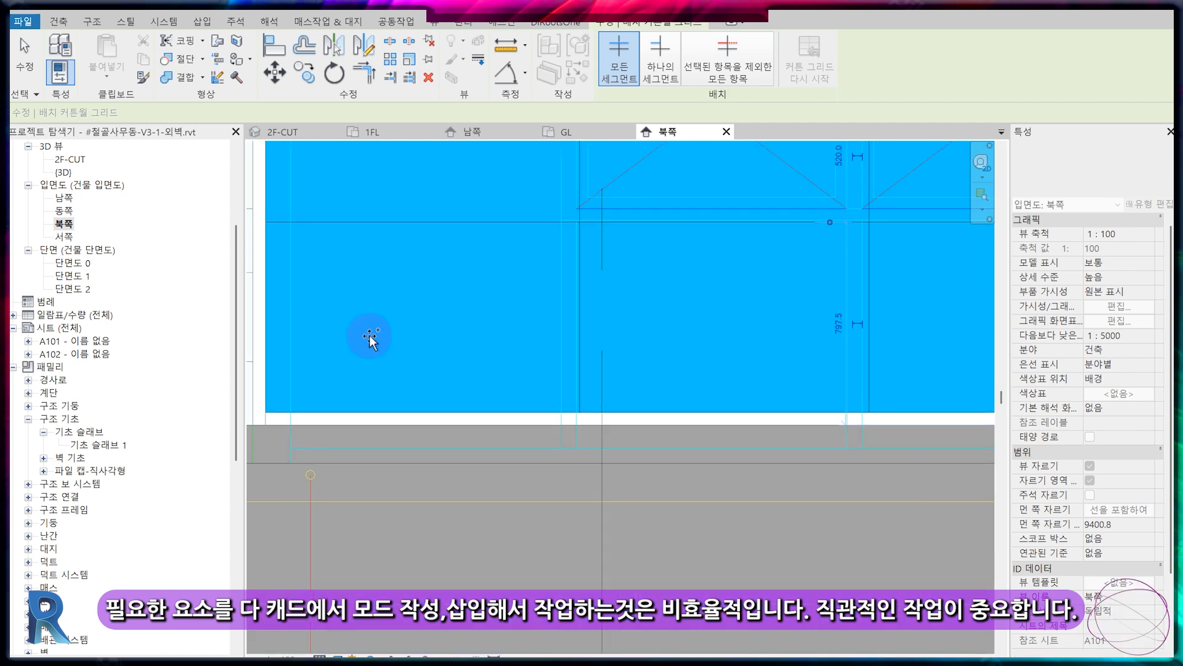
{"action": "scroll", "coordinate": [480, 456], "scroll_direction": "up", "scroll_amount": 2}
{"action": "key", "text": "Escape"}
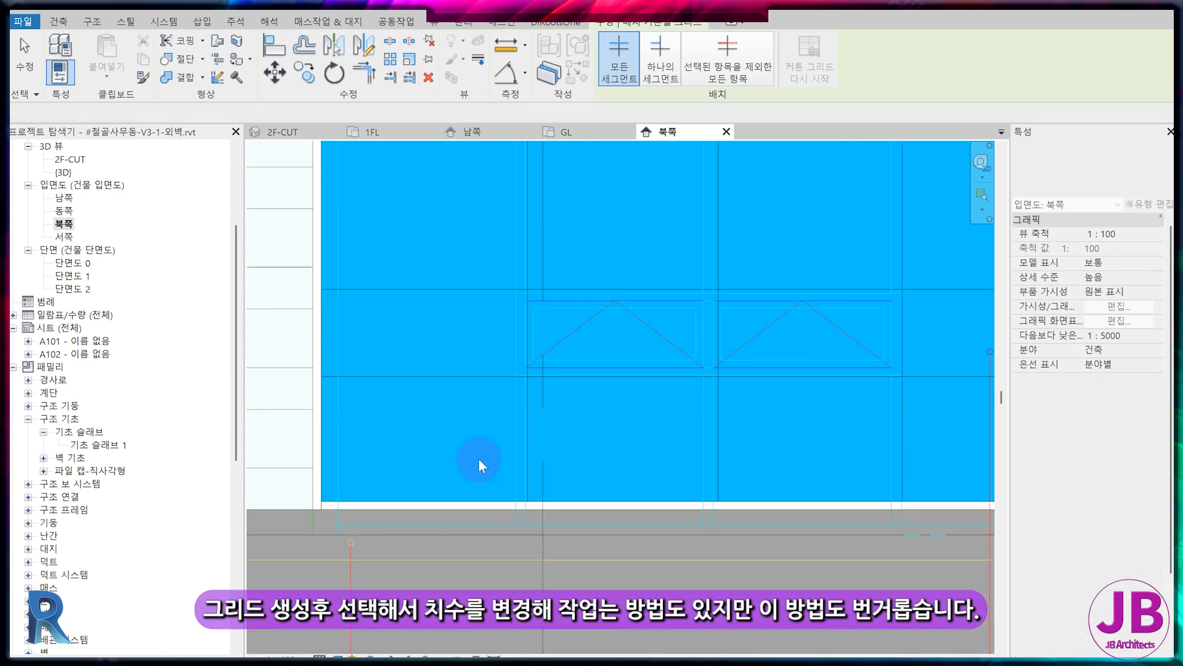
Step: Align the horizontal grids below and above the lower awning windows to the mullion edges in the linked drawing
{"action": "scroll", "coordinate": [603, 404], "scroll_direction": "up", "scroll_amount": 1}
{"action": "scroll", "coordinate": [603, 402], "scroll_direction": "up", "scroll_amount": 1}
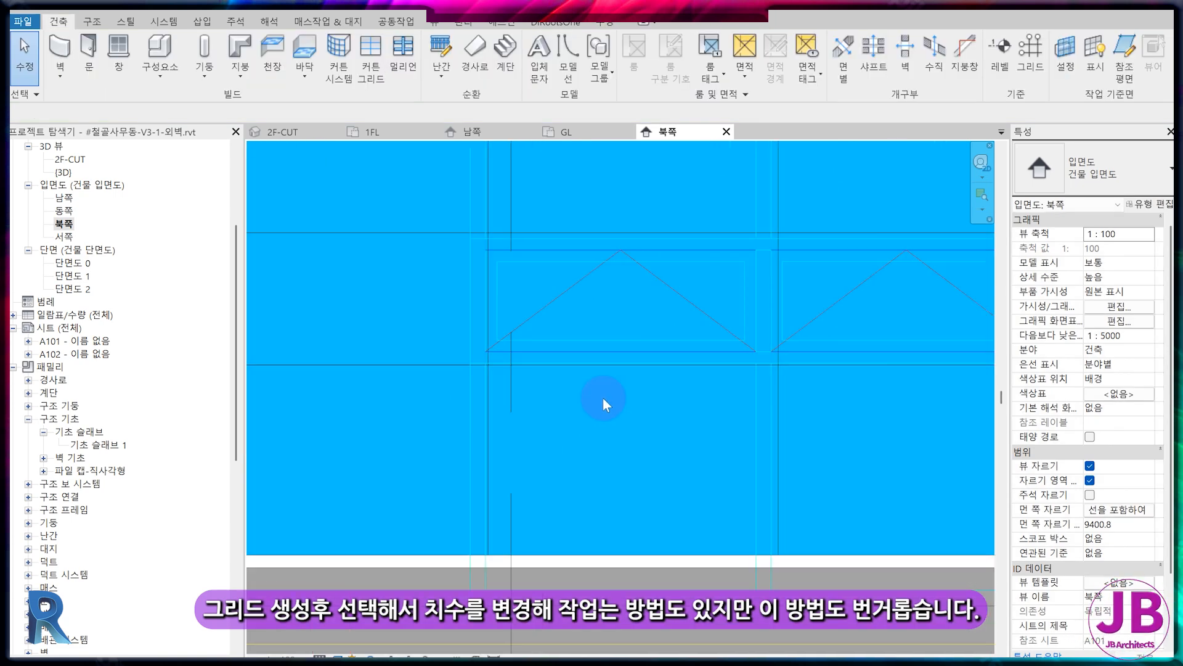
{"action": "key", "text": "a"}
{"action": "key", "text": "l"}
{"action": "scroll", "coordinate": [645, 375], "scroll_direction": "up", "scroll_amount": 3}
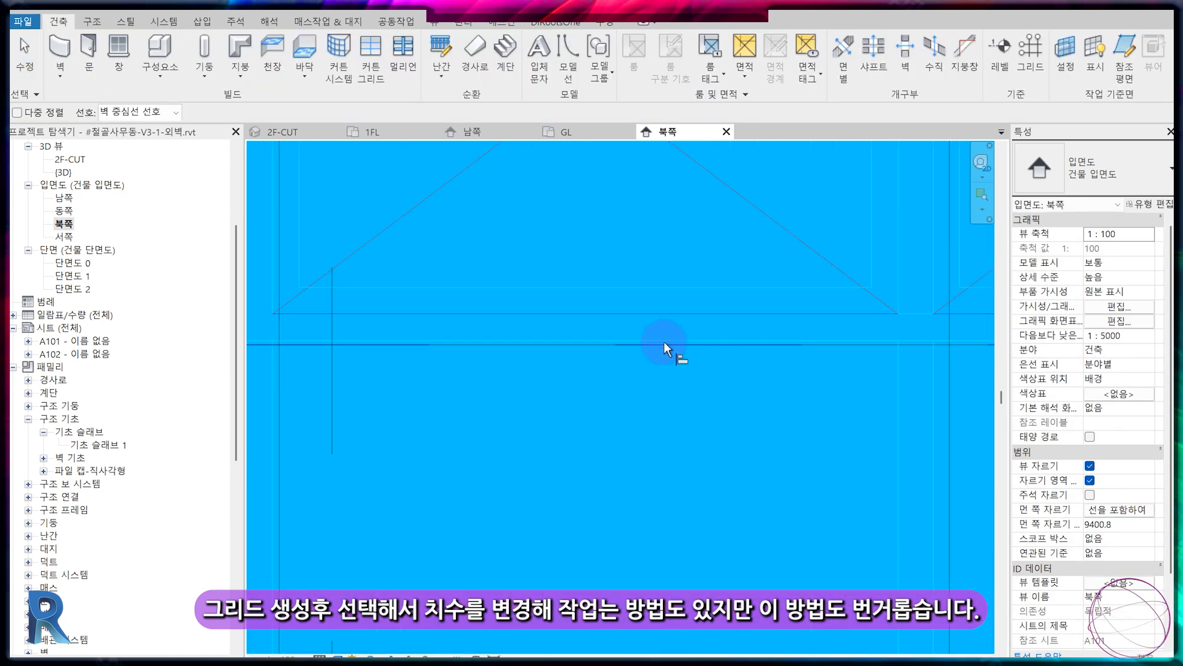
{"action": "left_click", "coordinate": [662, 349]}
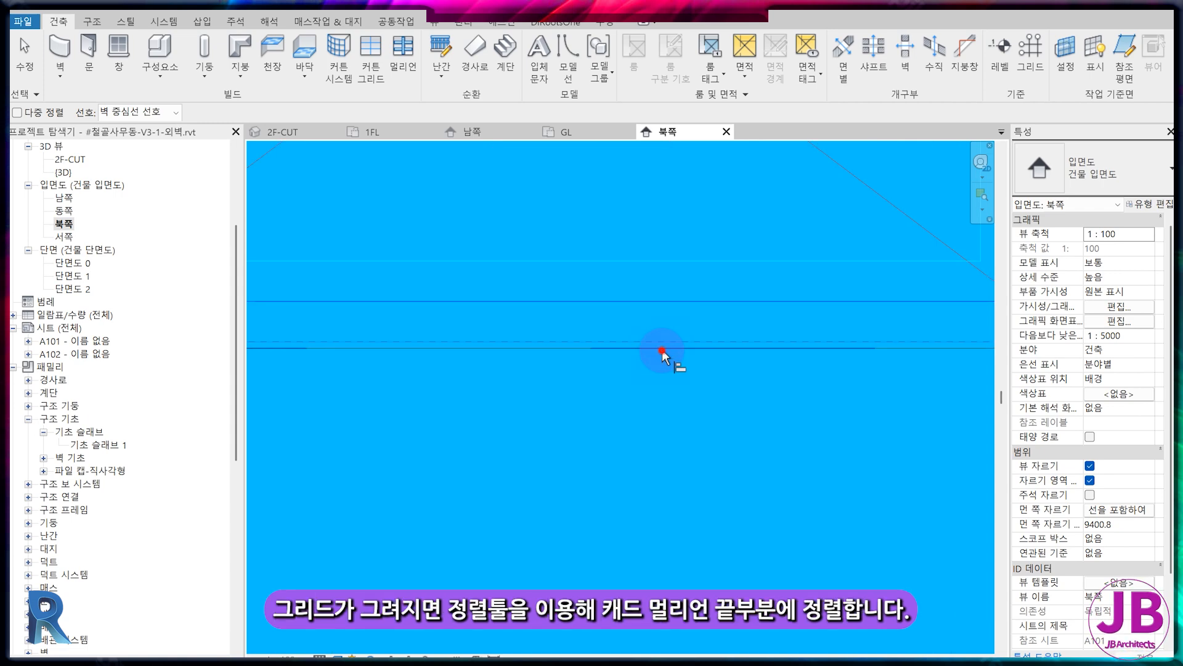
{"action": "scroll", "coordinate": [665, 364], "scroll_direction": "down", "scroll_amount": 3}
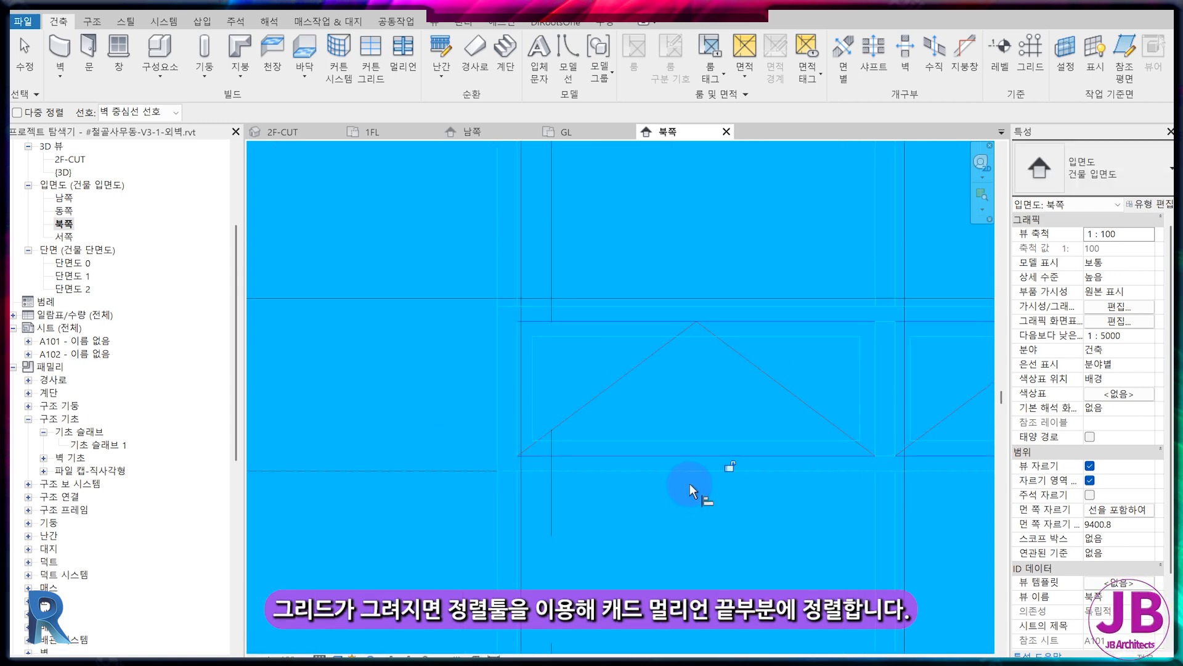
{"action": "left_click", "coordinate": [637, 306]}
{"action": "left_click", "coordinate": [634, 300]}
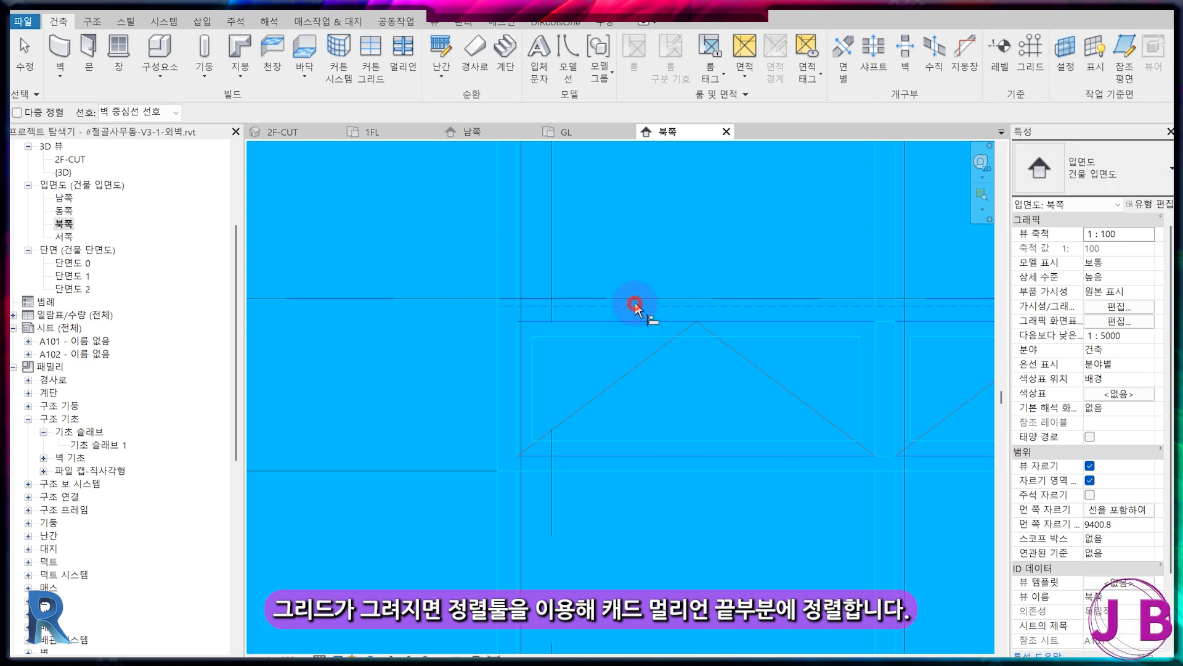
Step: Align the two mid-height horizontal grids between the window rows to their mullion edges in the linked drawing
{"action": "middle_click_drag", "start_coordinate": [628, 237], "coordinate": [635, 491]}
{"action": "mouse_move", "coordinate": [634, 342]}
{"action": "middle_mouse_down"}
{"action": "mouse_move", "coordinate": [618, 514]}
{"action": "mouse_move", "coordinate": [649, 456]}
{"action": "middle_mouse_up"}
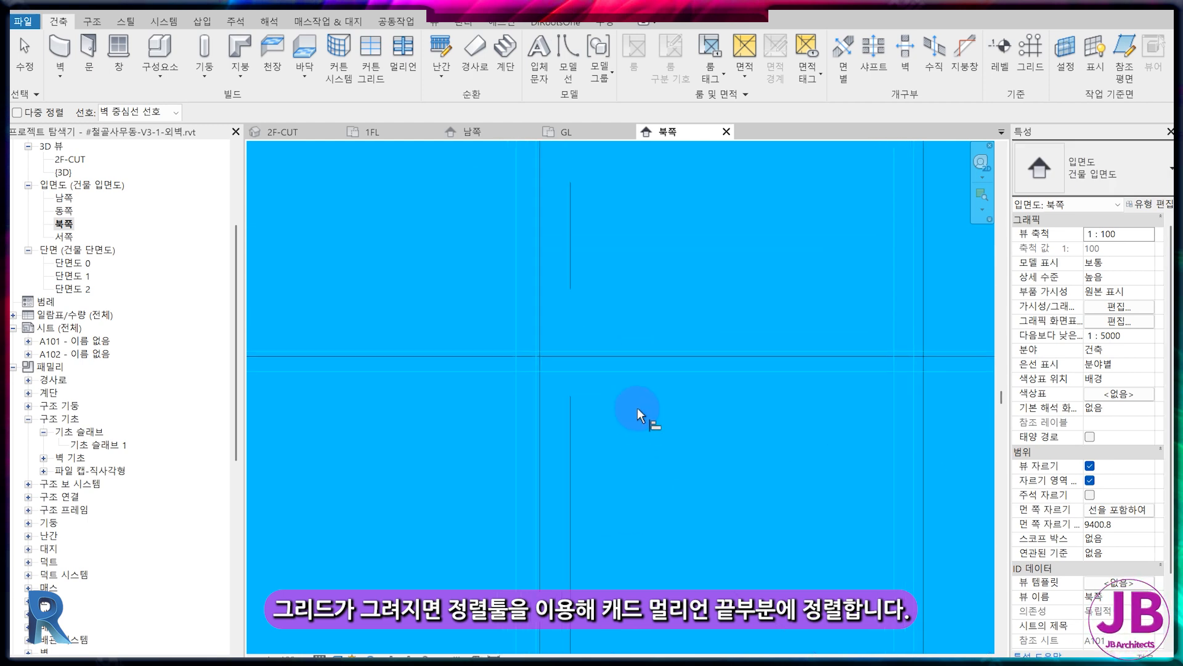
{"action": "left_click", "coordinate": [639, 416]}
{"action": "scroll", "coordinate": [639, 415], "scroll_direction": "down", "scroll_amount": 2}
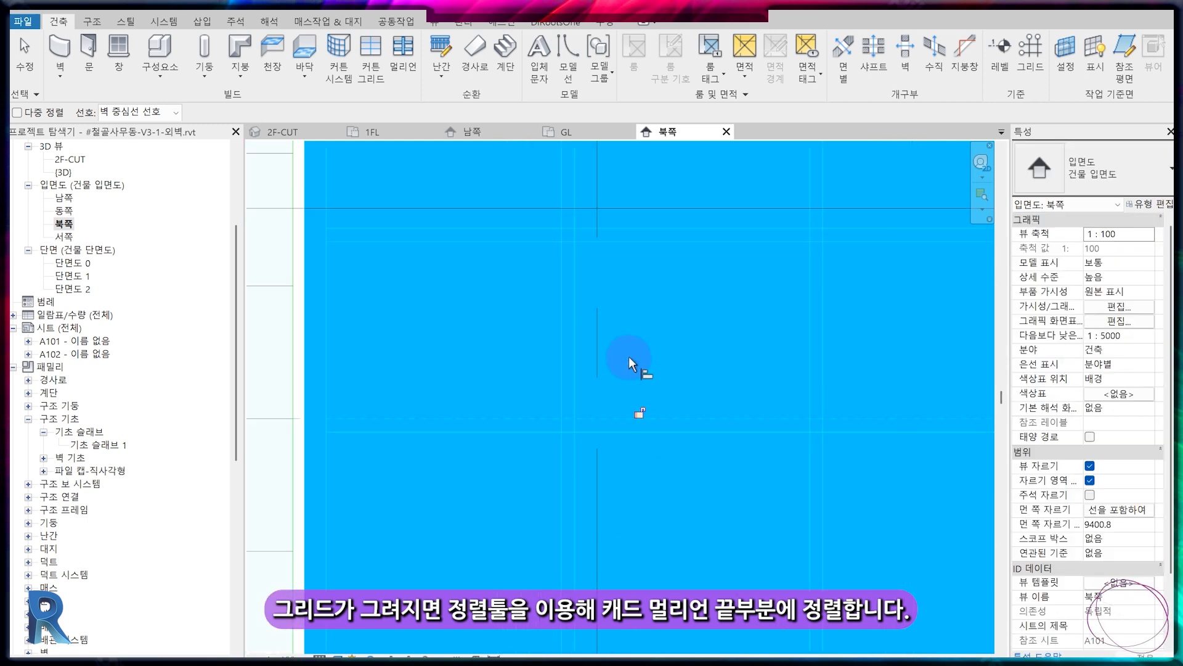
{"action": "scroll", "coordinate": [654, 247], "scroll_direction": "up", "scroll_amount": 2}
{"action": "left_click", "coordinate": [664, 240]}
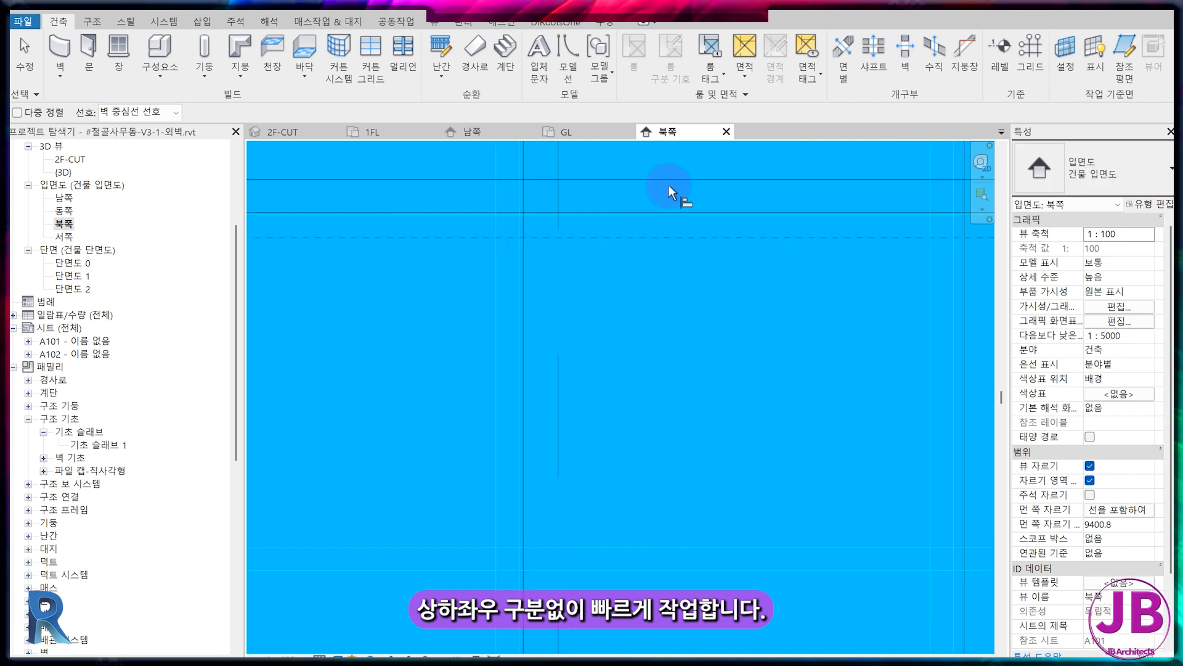
{"action": "left_click", "coordinate": [653, 379]}
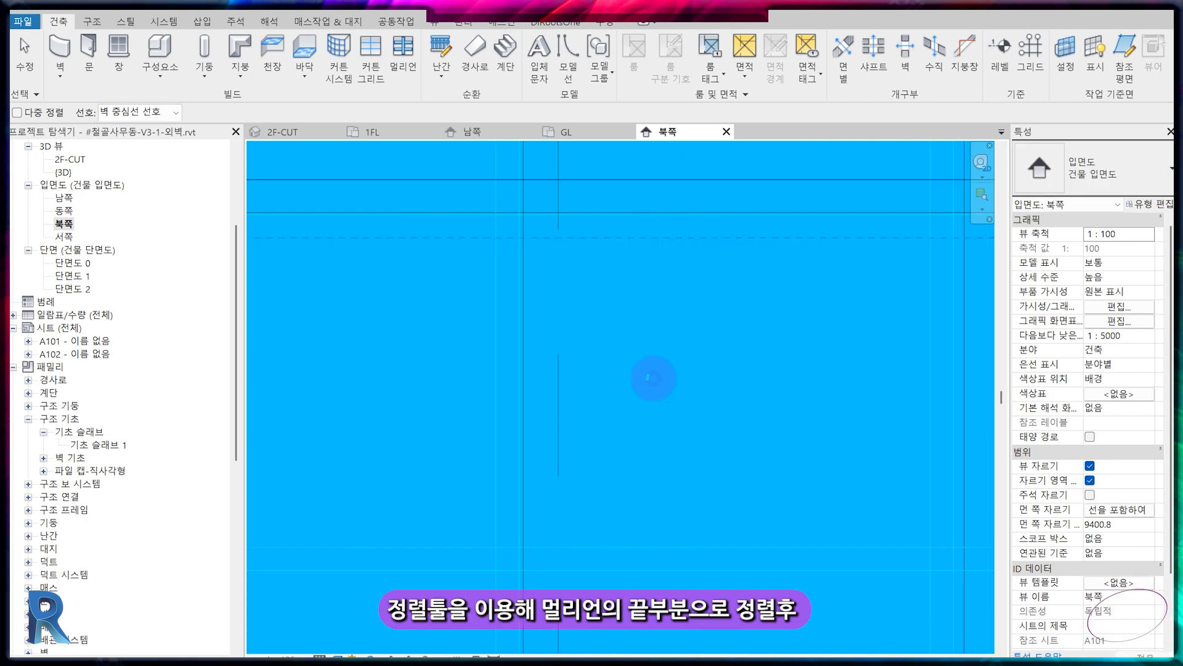
Step: Align the horizontal grid below the upper awning windows to the mullion edge in the linked drawing
{"action": "scroll", "coordinate": [654, 382], "scroll_direction": "down", "scroll_amount": 3}
{"action": "middle_click_drag", "start_coordinate": [658, 375], "coordinate": [564, 641]}
{"action": "scroll", "coordinate": [574, 476], "scroll_direction": "up", "scroll_amount": 2}
{"action": "scroll", "coordinate": [565, 395], "scroll_direction": "up", "scroll_amount": 2}
{"action": "scroll", "coordinate": [518, 380], "scroll_direction": "up", "scroll_amount": 2}
{"action": "left_click", "coordinate": [542, 361]}
{"action": "left_click", "coordinate": [542, 373]}
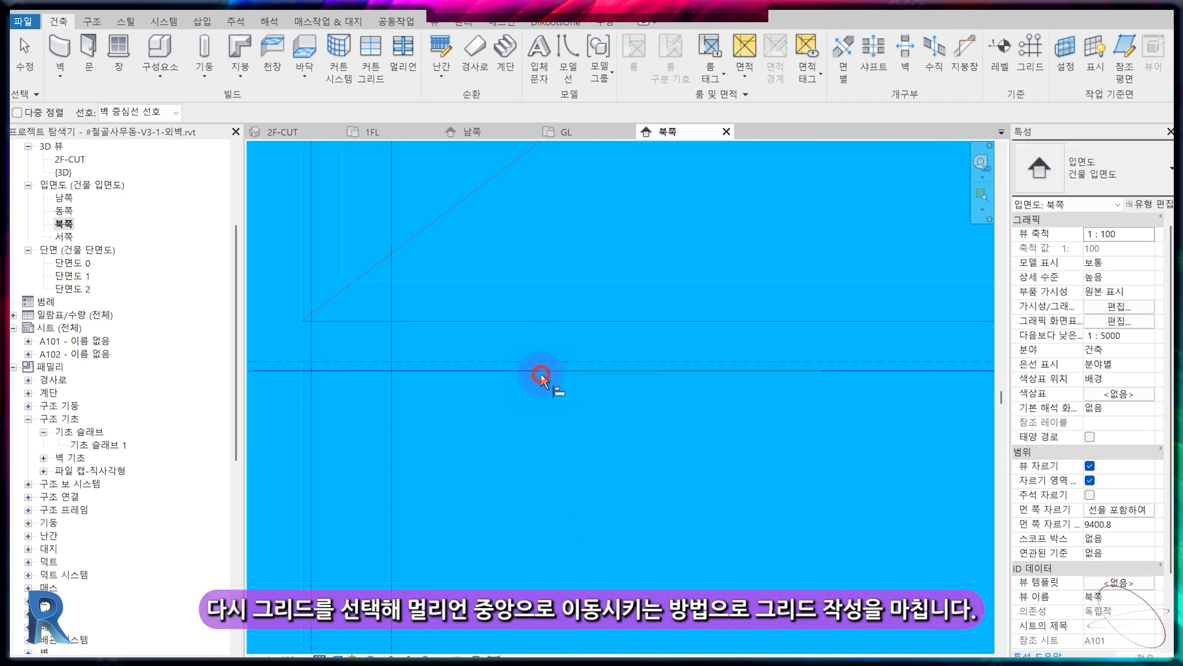
Step: Align the grid above the upper awning windows and the topmost horizontal grid to the drawing's mullion edges
{"action": "scroll", "coordinate": [598, 454], "scroll_direction": "down", "scroll_amount": 3}
{"action": "middle_click_drag", "start_coordinate": [557, 250], "coordinate": [589, 376]}
{"action": "scroll", "coordinate": [596, 371], "scroll_direction": "up", "scroll_amount": 2}
{"action": "left_click", "coordinate": [667, 341]}
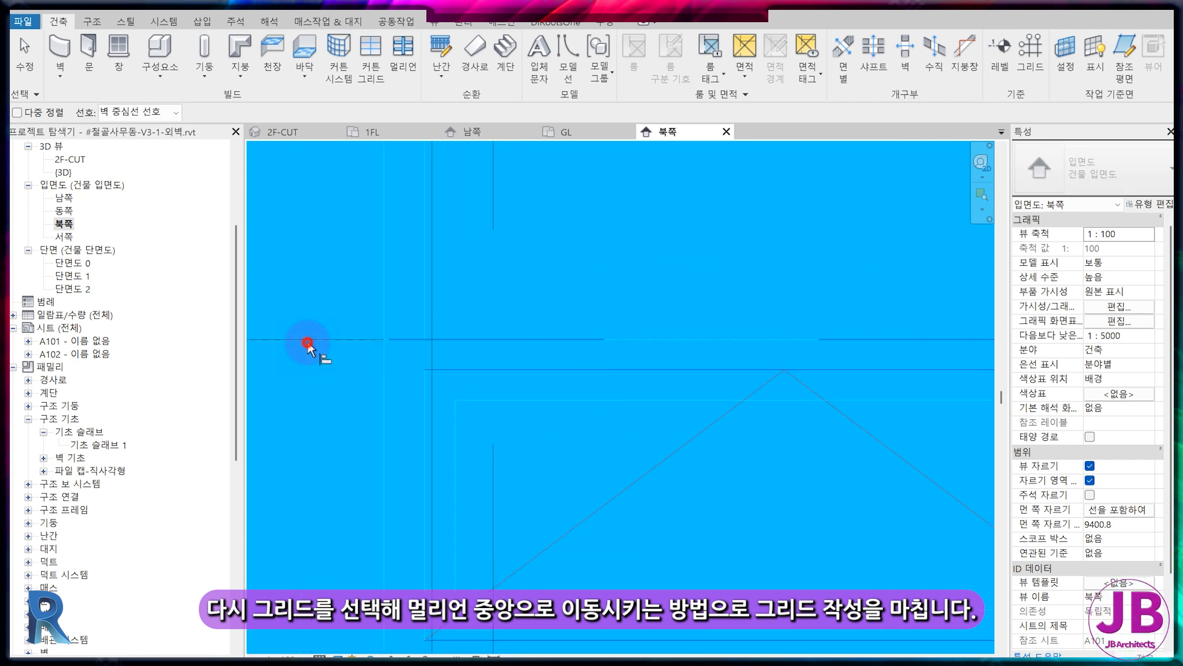
{"action": "scroll", "coordinate": [617, 460], "scroll_direction": "down", "scroll_amount": 3}
{"action": "scroll", "coordinate": [623, 402], "scroll_direction": "up", "scroll_amount": 3}
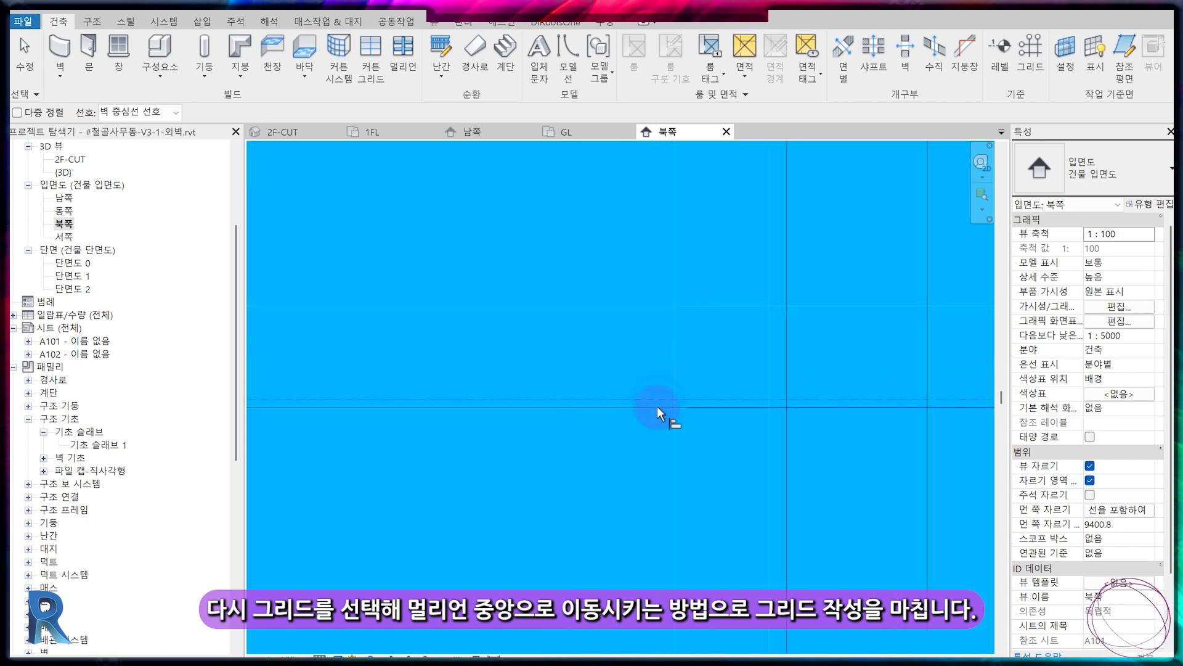
{"action": "scroll", "coordinate": [624, 452], "scroll_direction": "down", "scroll_amount": 3}
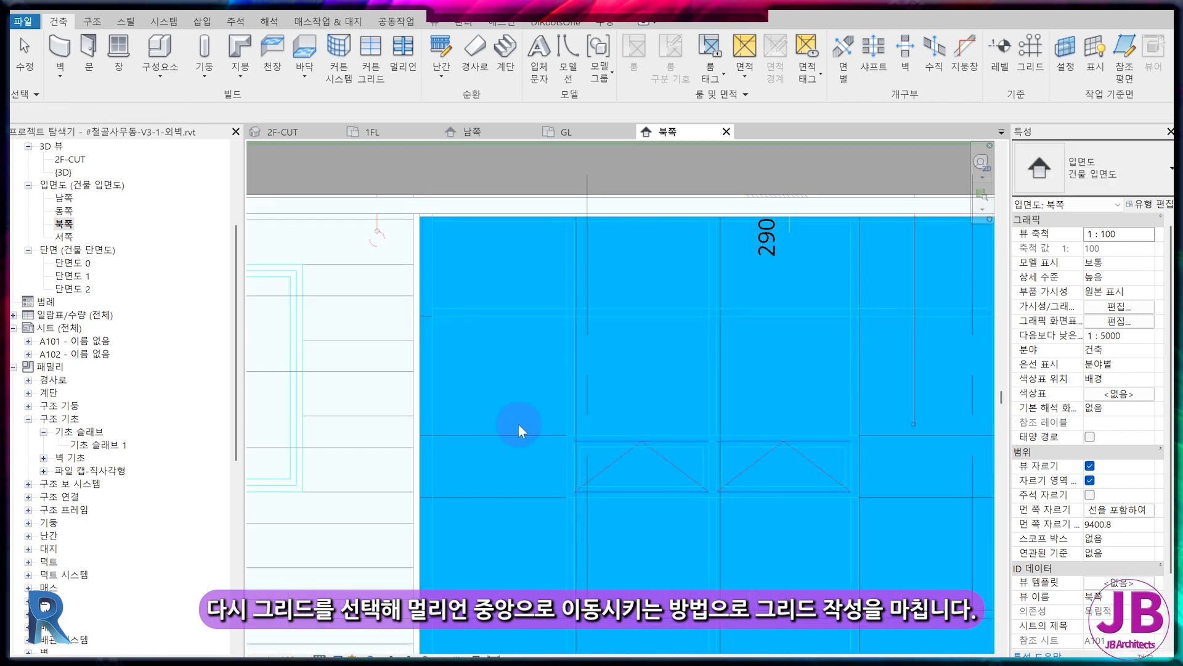
Step: Dimension the thickness of the topmost horizontal mullion in the linked drawing
{"action": "scroll", "coordinate": [519, 424], "scroll_direction": "up", "scroll_amount": 2}
{"action": "key", "text": "d"}
{"action": "key", "text": "i"}
{"action": "left_click", "coordinate": [472, 336]}
{"action": "left_click", "coordinate": [469, 317]}
{"action": "left_click", "coordinate": [479, 279]}
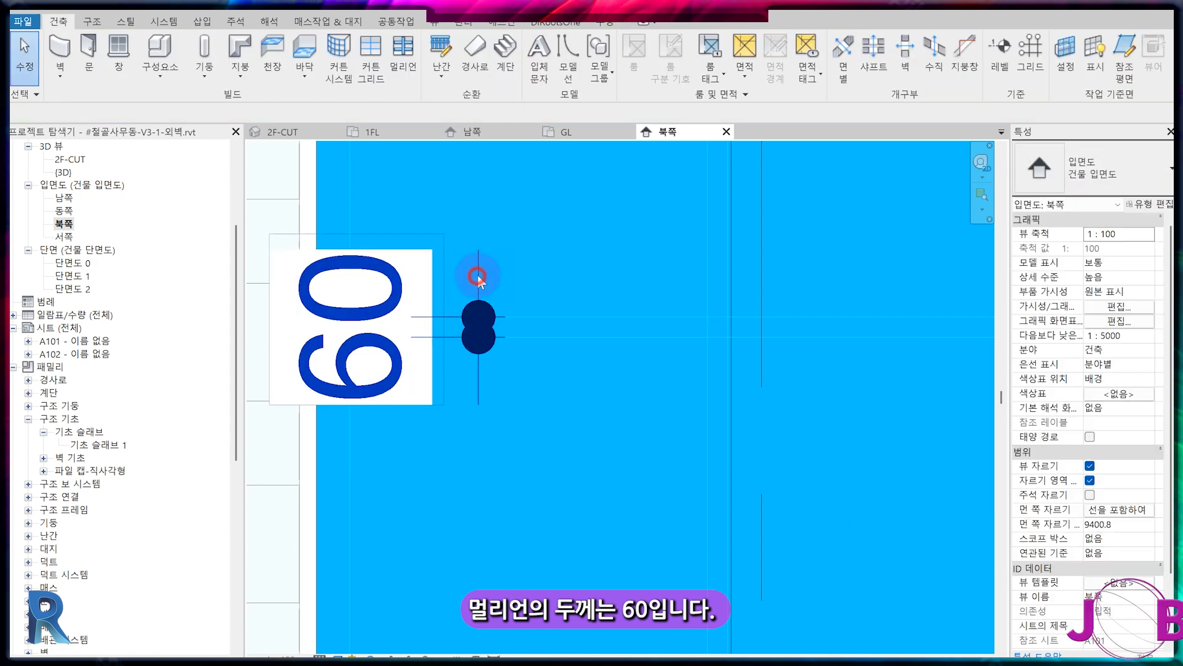
Step: Delete the mullion thickness dimension and move the grid below the lower awning windows up 30 mm to its mullion centre
{"action": "key", "text": "Escape"}
{"action": "key", "text": "Delete"}
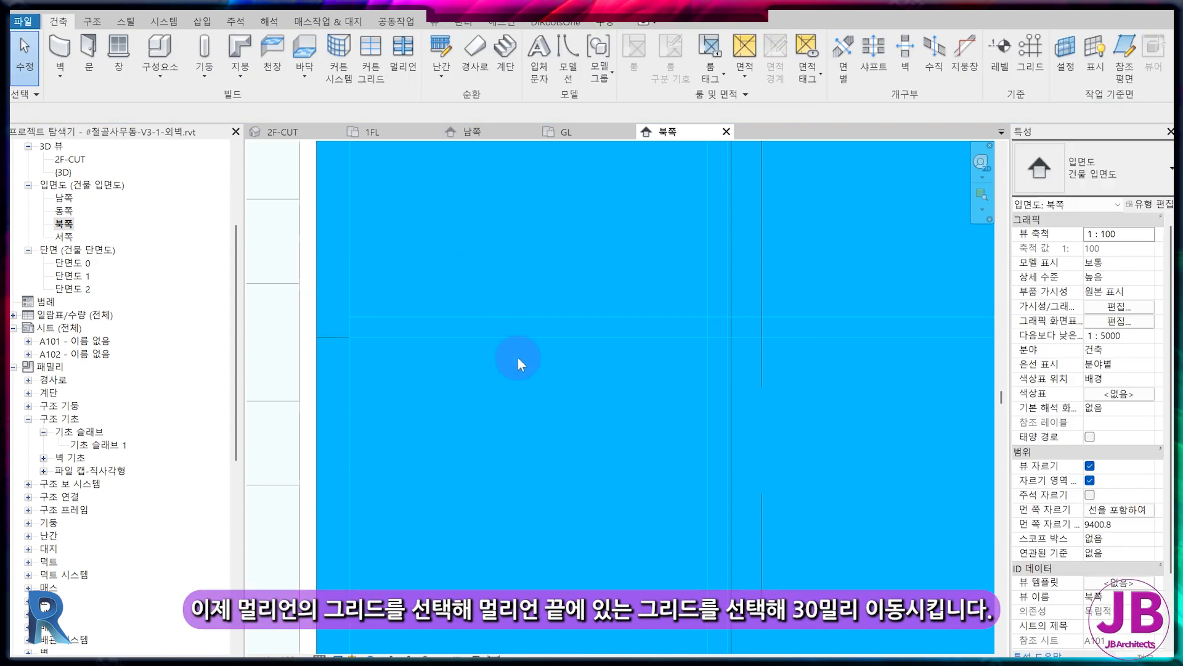
{"action": "scroll", "coordinate": [660, 425], "scroll_direction": "down", "scroll_amount": 3}
{"action": "middle_click_drag", "start_coordinate": [660, 425], "coordinate": [549, 382]}
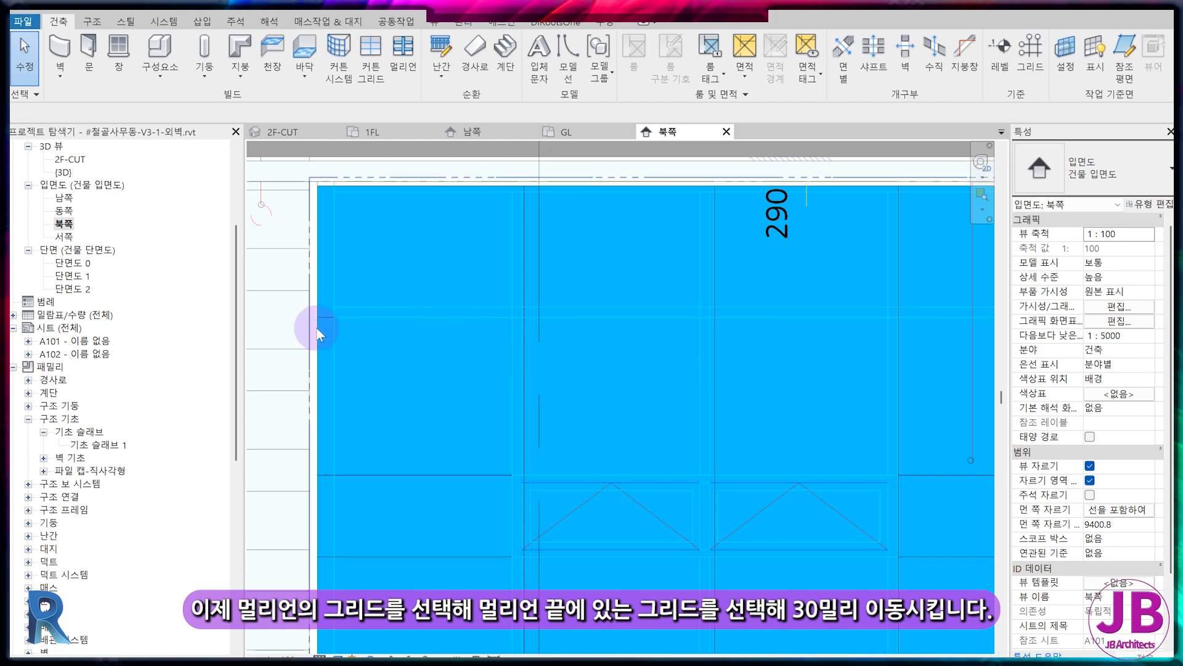
{"action": "middle_click_drag", "start_coordinate": [339, 324], "coordinate": [427, 192]}
{"action": "scroll", "coordinate": [466, 542], "scroll_direction": "up", "scroll_amount": 1}
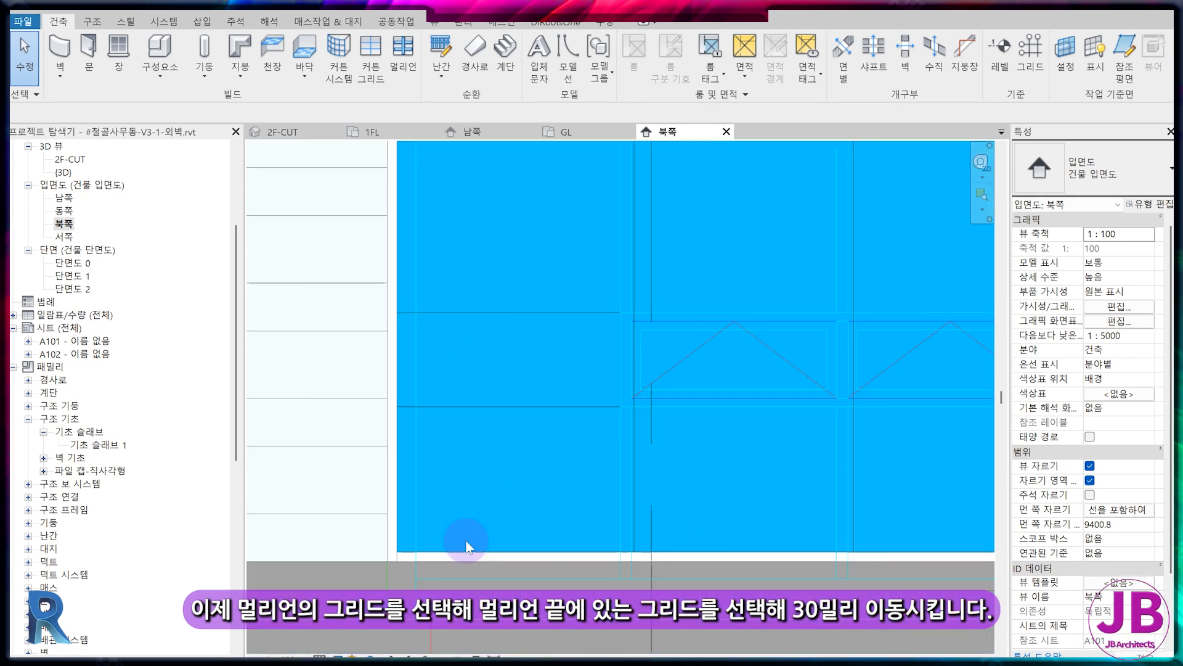
{"action": "left_click", "coordinate": [527, 411]}
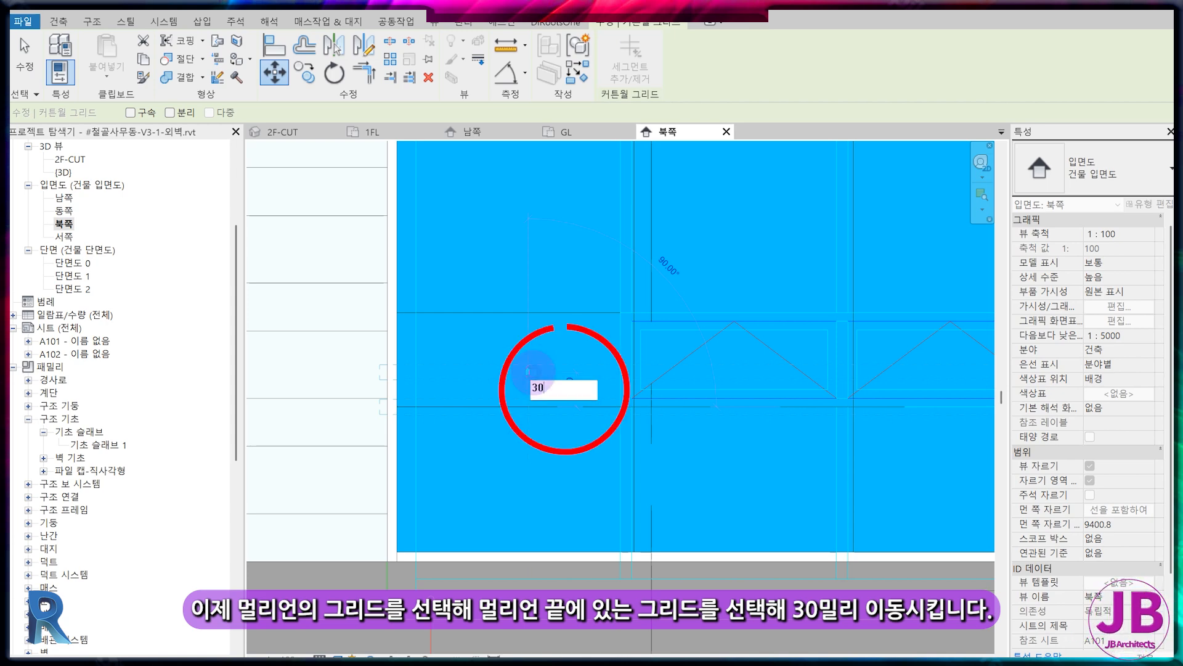
{"action": "key", "text": "Return"}
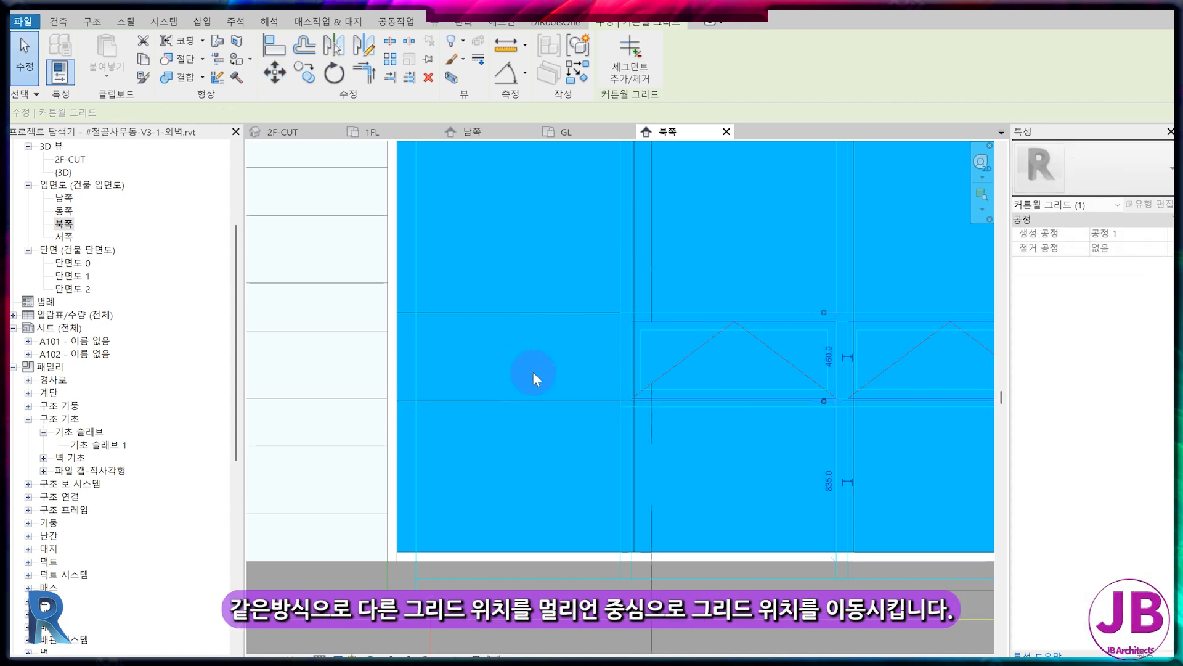
{"action": "key", "text": "Escape"}
Step: Move the horizontal grid above the lower awning windows down 30 mm to the centre of its mullion
{"action": "left_click", "coordinate": [564, 313]}
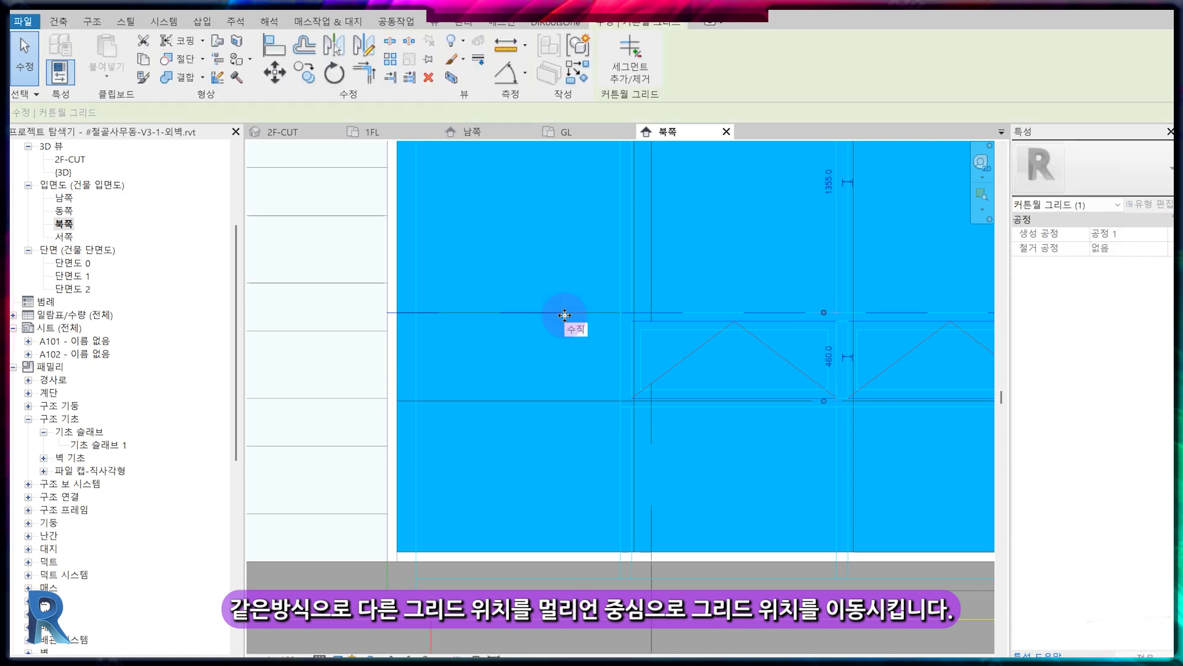
{"action": "scroll", "coordinate": [564, 312], "scroll_direction": "up", "scroll_amount": 2}
{"action": "key", "text": "m"}
{"action": "key", "text": "v"}
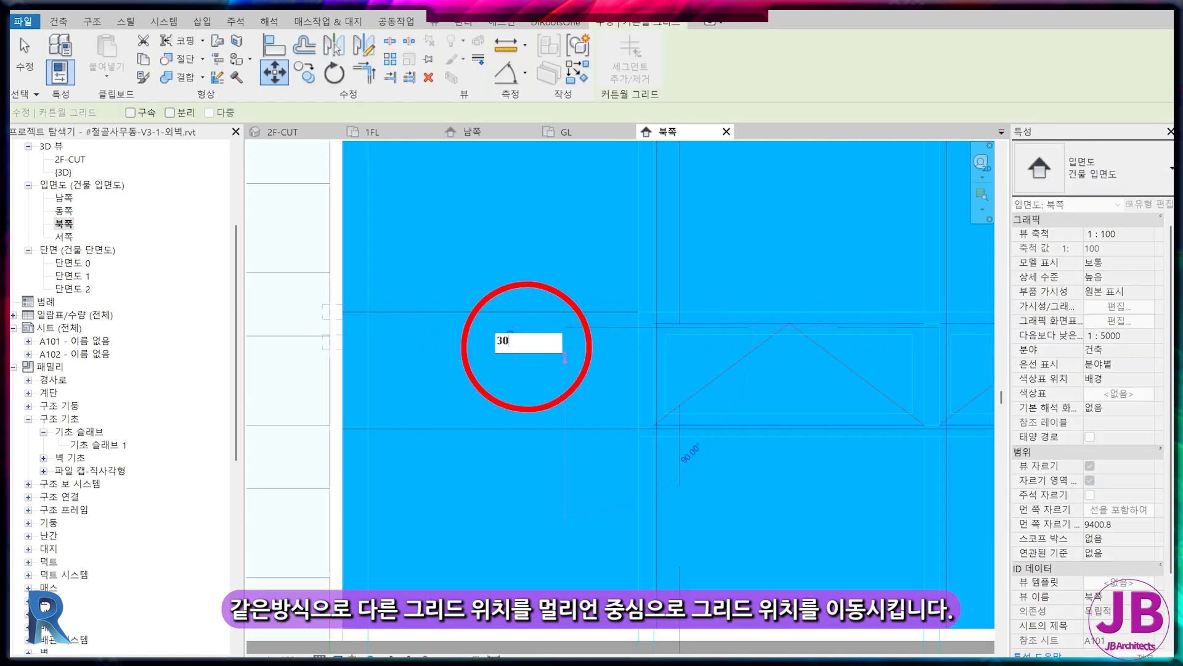
{"action": "key", "text": "Return"}
{"action": "key", "text": "Escape"}
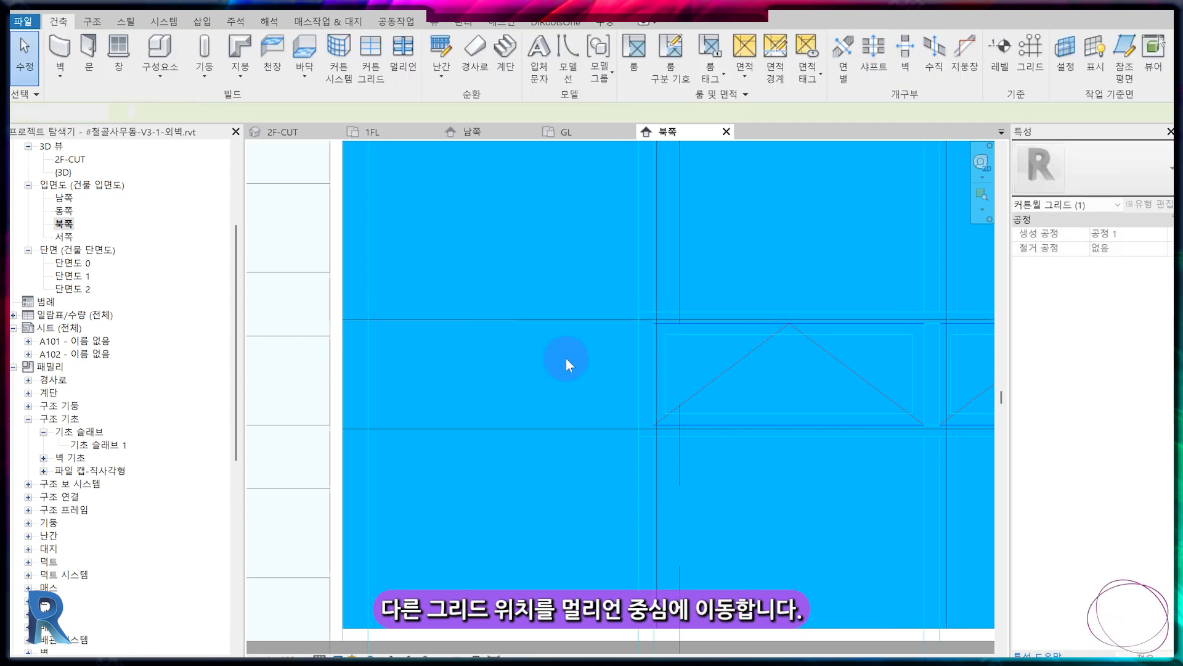
Step: Move the upper of the two mid-height horizontal grids down 30 mm to the centre of its mullion
{"action": "scroll", "coordinate": [565, 361], "scroll_direction": "down", "scroll_amount": 1}
{"action": "middle_click_drag", "start_coordinate": [588, 364], "coordinate": [655, 619]}
{"action": "scroll", "coordinate": [650, 332], "scroll_direction": "up", "scroll_amount": 1}
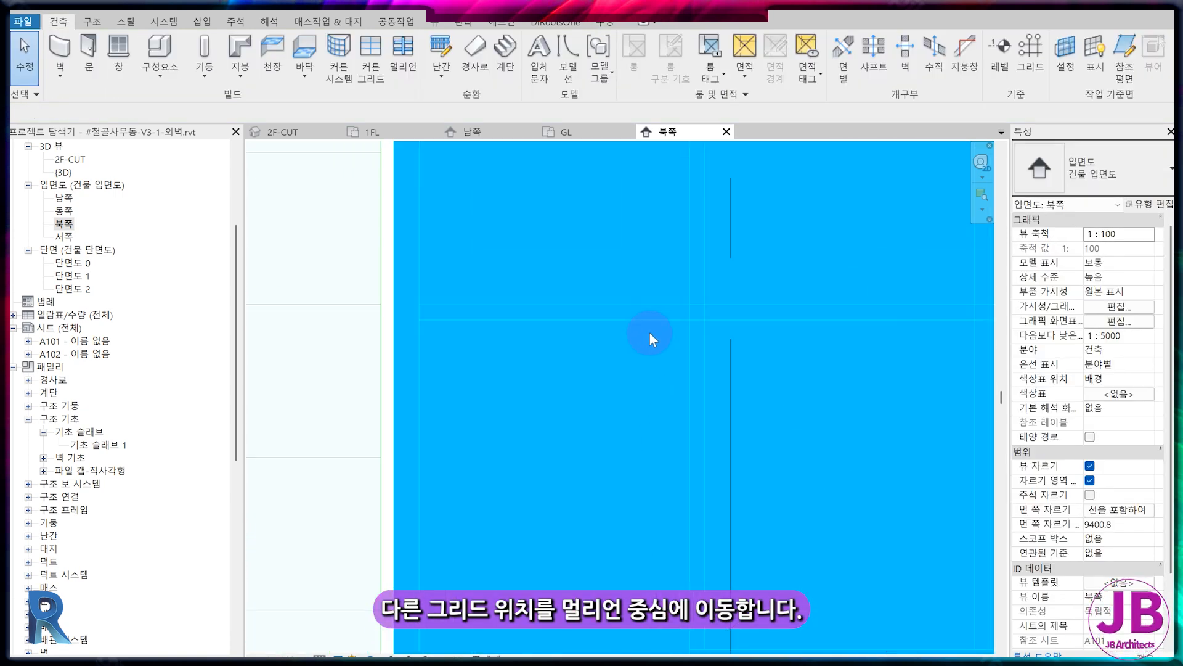
{"action": "scroll", "coordinate": [644, 329], "scroll_direction": "down", "scroll_amount": 2}
{"action": "scroll", "coordinate": [645, 333], "scroll_direction": "up", "scroll_amount": 1}
{"action": "left_click", "coordinate": [606, 215]}
{"action": "key", "text": "m"}
{"action": "key", "text": "v"}
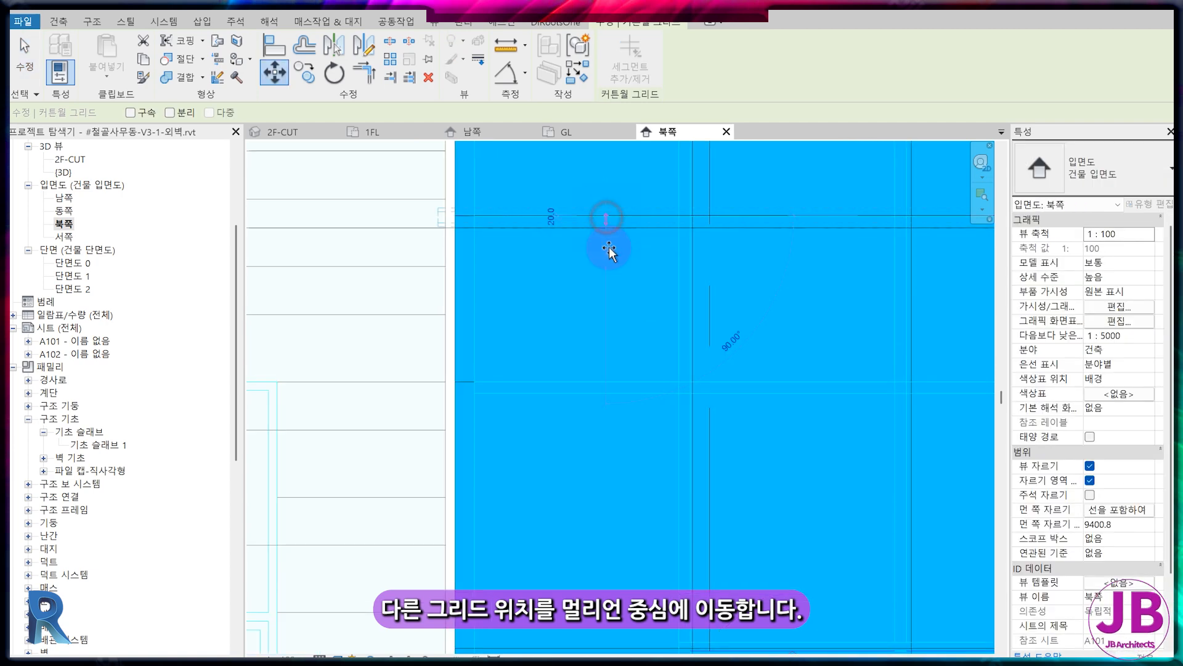
{"action": "key", "text": "Return"}
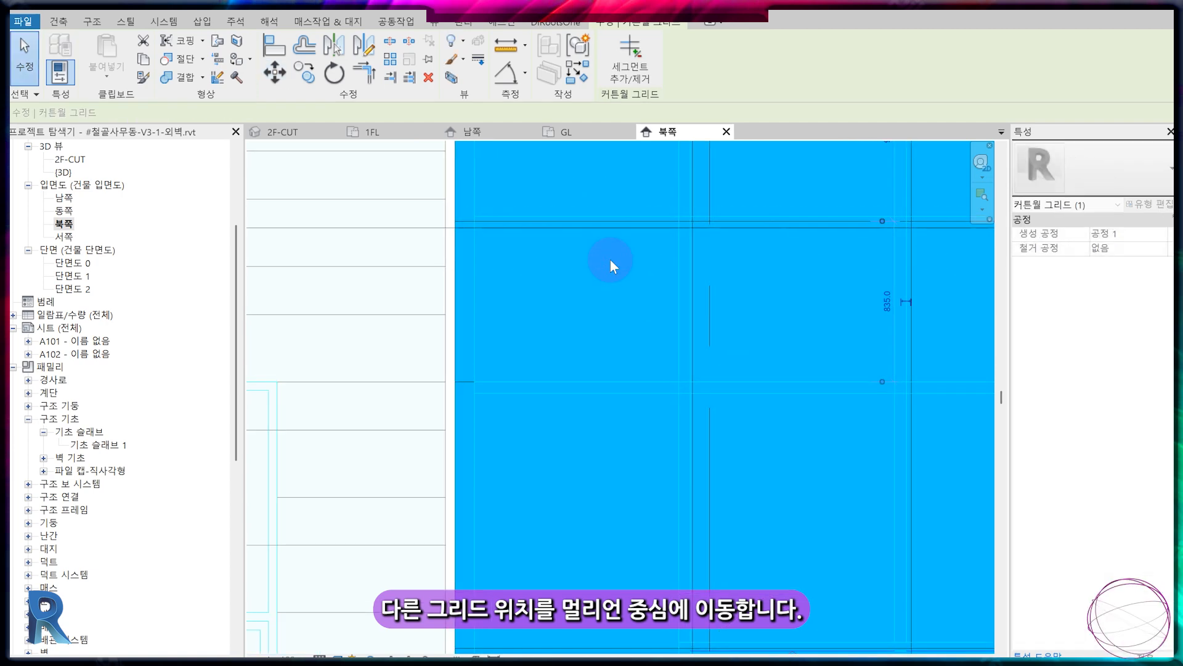
{"action": "key", "text": "Escape"}
Step: Move the lower of the two mid-height horizontal grids down 30 mm to the centre of its mullion
{"action": "scroll", "coordinate": [502, 448], "scroll_direction": "up", "scroll_amount": 2}
{"action": "left_click", "coordinate": [434, 331]}
{"action": "key", "text": "m"}
{"action": "key", "text": "v"}
{"action": "left_click", "coordinate": [434, 330]}
{"action": "type", "text": "3"}
{"action": "key", "text": "Return"}
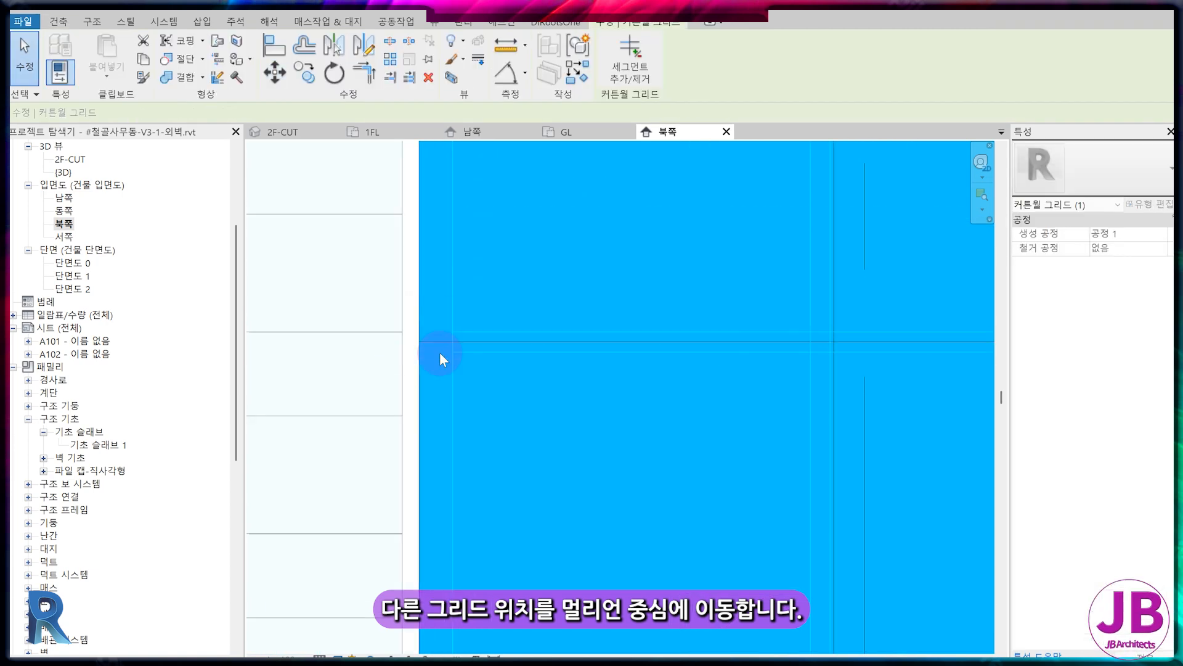
Step: Move the horizontal grid below the upper awning windows up 30 mm to the centre of its mullion
{"action": "scroll", "coordinate": [534, 453], "scroll_direction": "down", "scroll_amount": 4}
{"action": "middle_click_drag", "start_coordinate": [599, 313], "coordinate": [617, 435]}
{"action": "scroll", "coordinate": [600, 334], "scroll_direction": "up", "scroll_amount": 3}
{"action": "key", "text": "Escape"}
{"action": "left_click", "coordinate": [637, 460]}
{"action": "key", "text": "m"}
{"action": "key", "text": "v"}
{"action": "left_click", "coordinate": [635, 460]}
{"action": "type", "text": "30"}
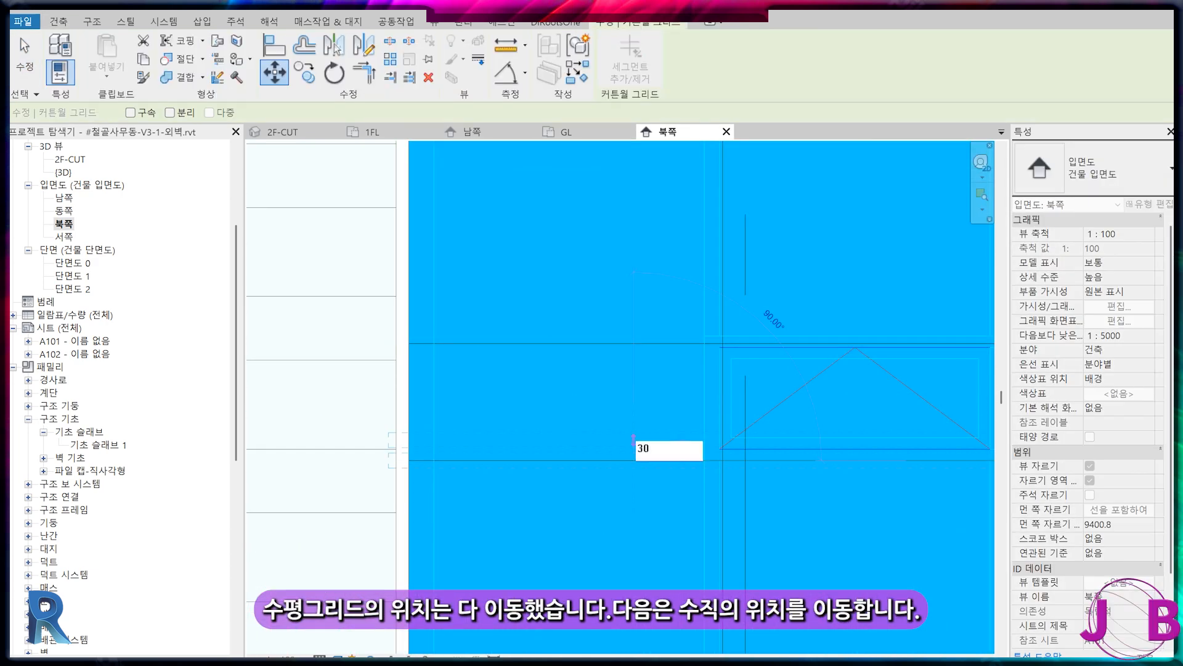
{"action": "key", "text": "Return"}
Step: Move the remaining horizontal grid from the mullion edge to the centre of its mullion
{"action": "left_click", "coordinate": [635, 419]}
{"action": "key", "text": "m"}
{"action": "key", "text": "v"}
{"action": "left_click", "coordinate": [635, 418]}
{"action": "key", "text": "Return"}
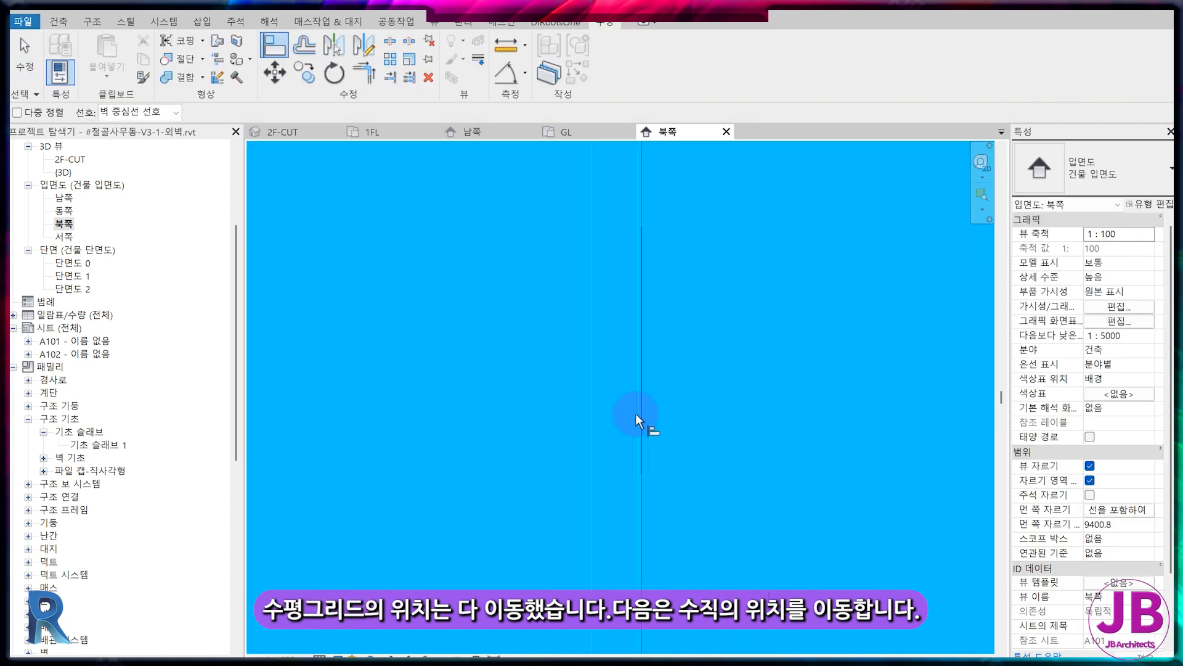
Step: Move the vertical grid 30 mm to the left so it sits on its mullion's centre line
{"action": "key", "text": "Escape"}
{"action": "left_click", "coordinate": [641, 370]}
{"action": "key", "text": "m"}
{"action": "key", "text": "v"}
{"action": "left_click", "coordinate": [623, 338]}
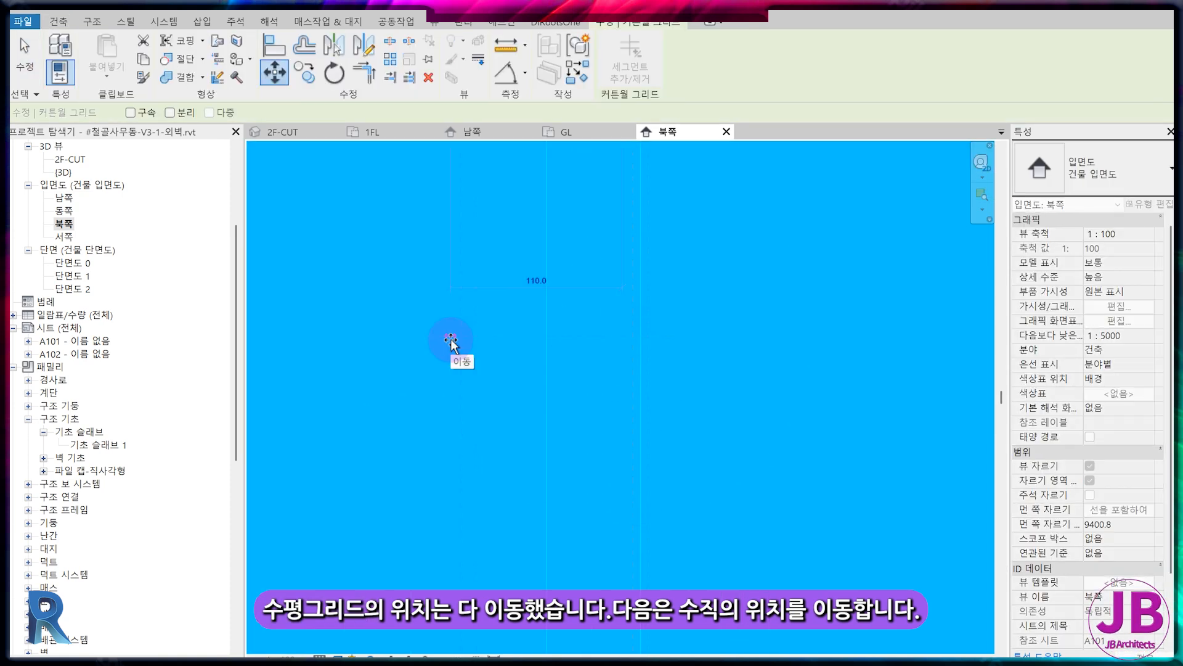
{"action": "type", "text": "30"}
{"action": "key", "text": "Return"}
{"action": "scroll", "coordinate": [442, 361], "scroll_direction": "down", "scroll_amount": 8}
{"action": "middle_click_drag", "start_coordinate": [441, 364], "coordinate": [616, 457]}
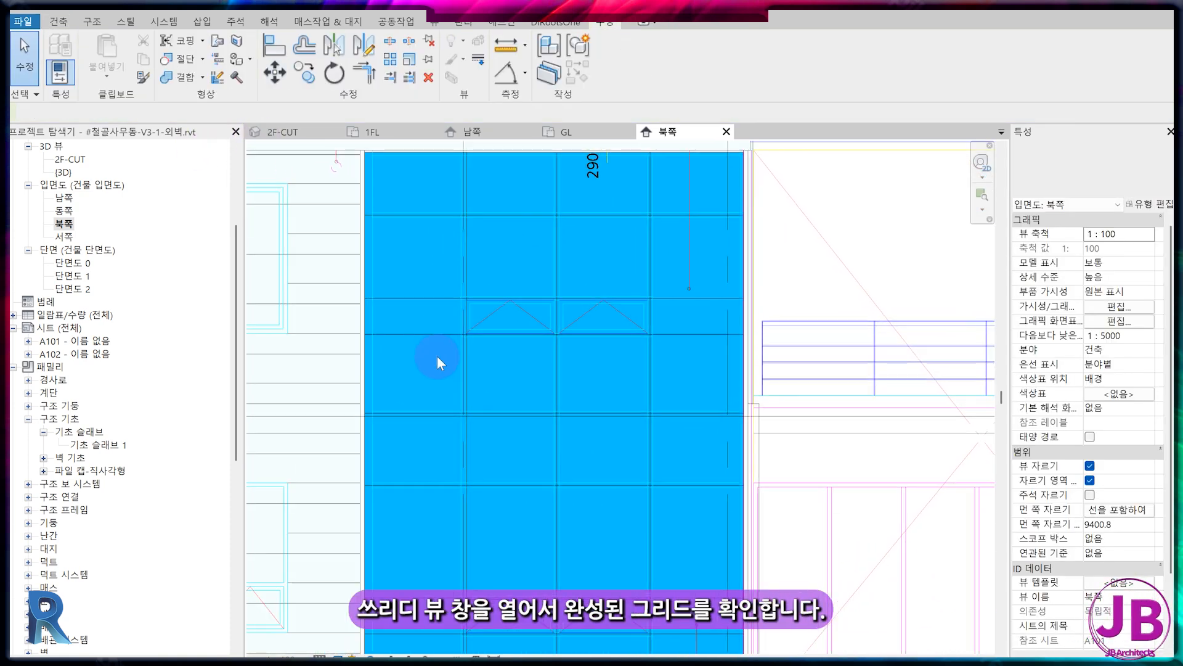
Step: In the 2F-CUT 3D view, remove the left end segments of the curtain grids above and below the upper awning windows
{"action": "left_click", "coordinate": [483, 135]}
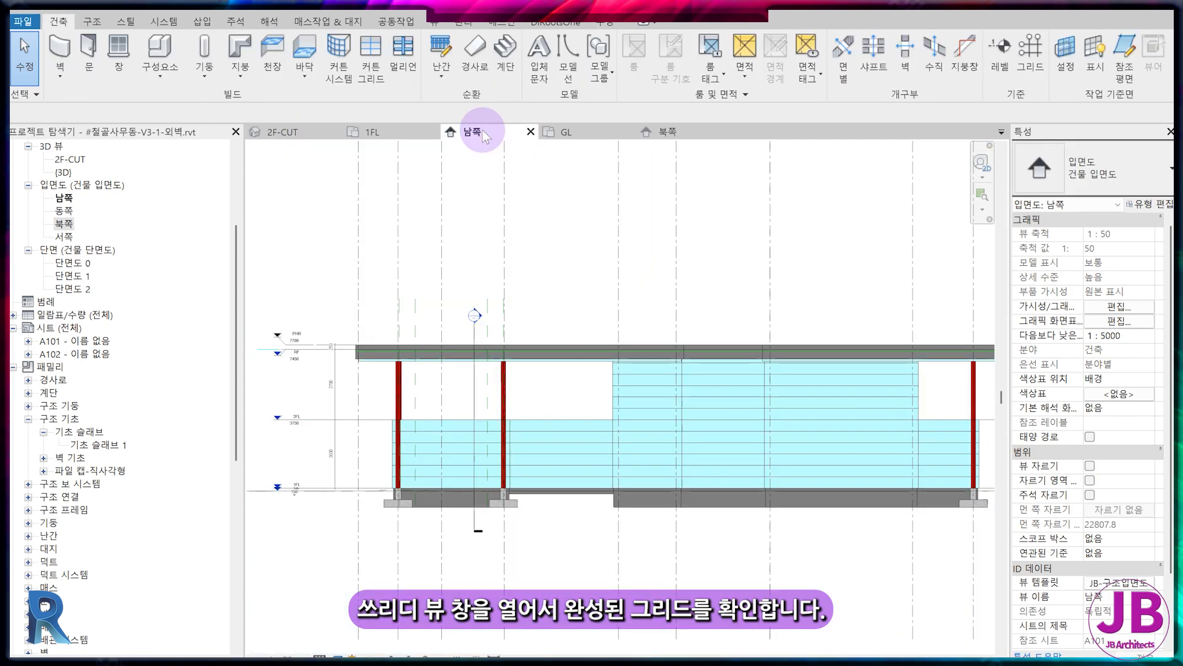
{"action": "left_click", "coordinate": [296, 132]}
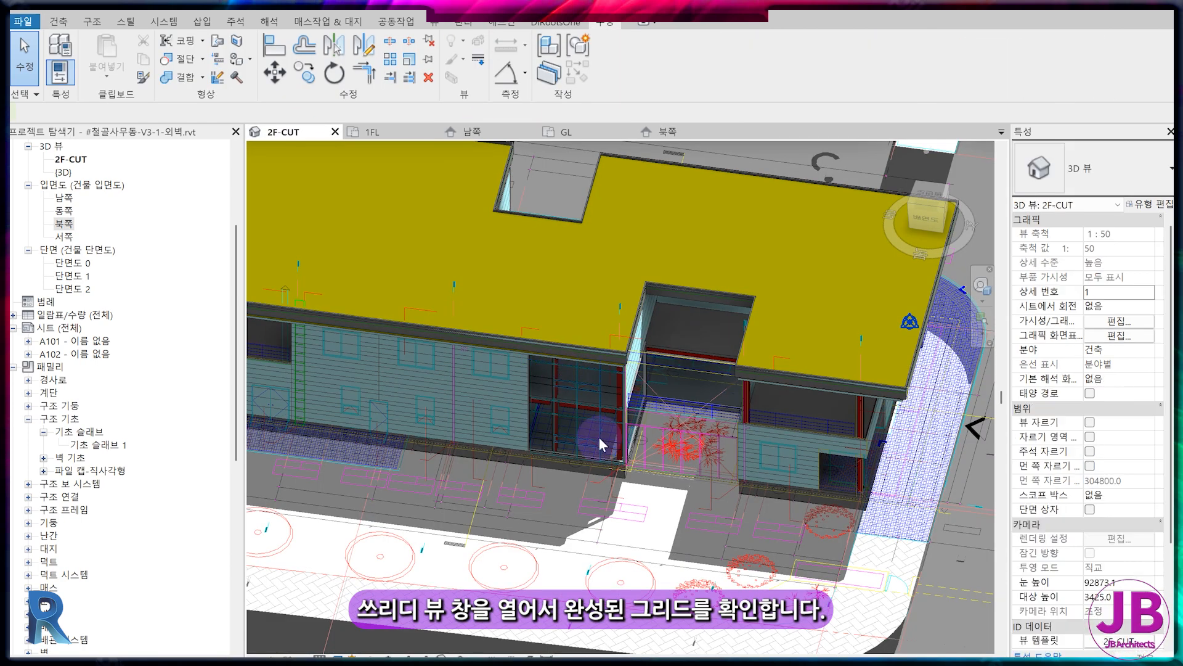
{"action": "scroll", "coordinate": [564, 416], "scroll_direction": "up", "scroll_amount": 8}
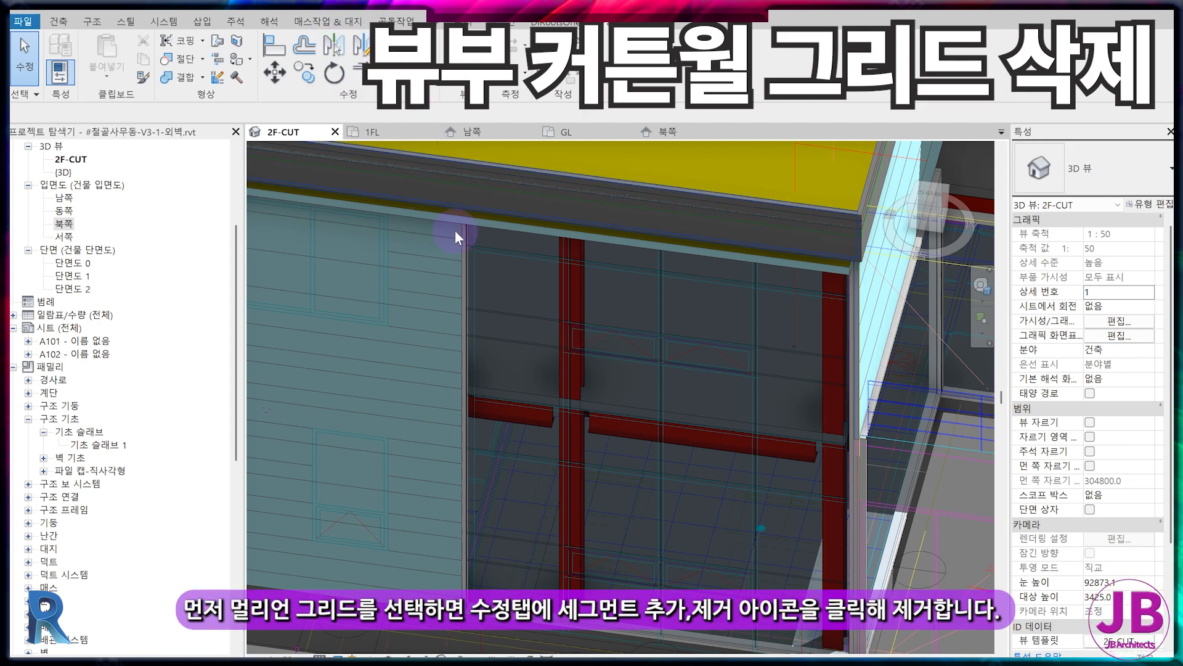
{"action": "left_click", "coordinate": [514, 317]}
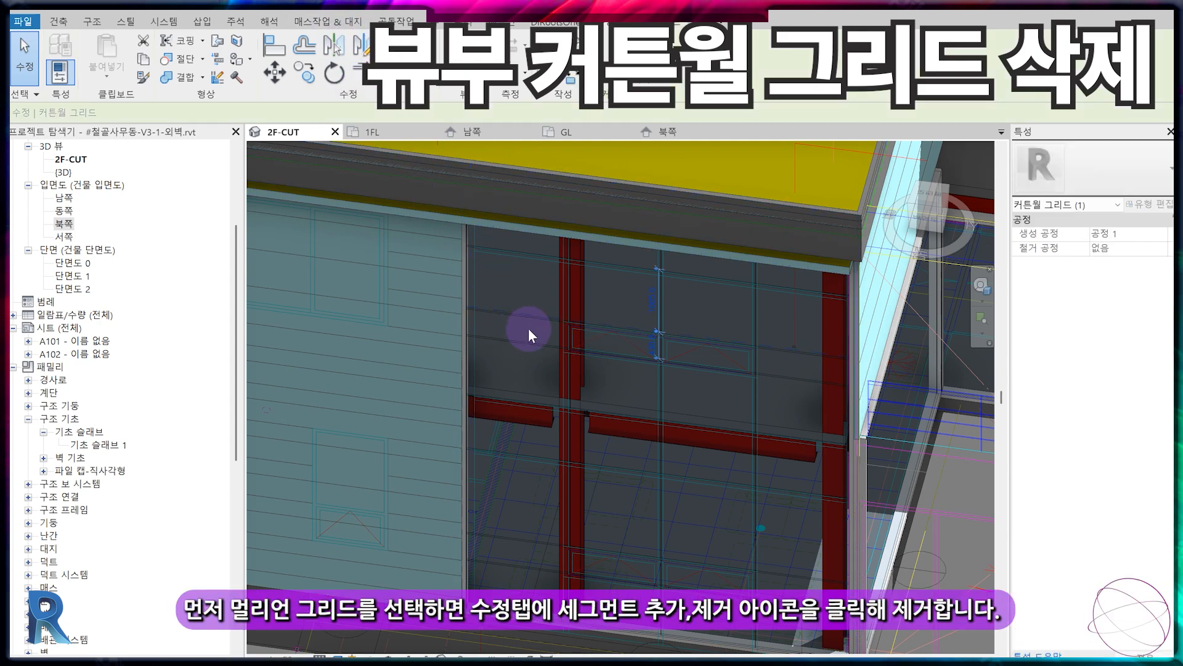
{"action": "left_click", "coordinate": [635, 72]}
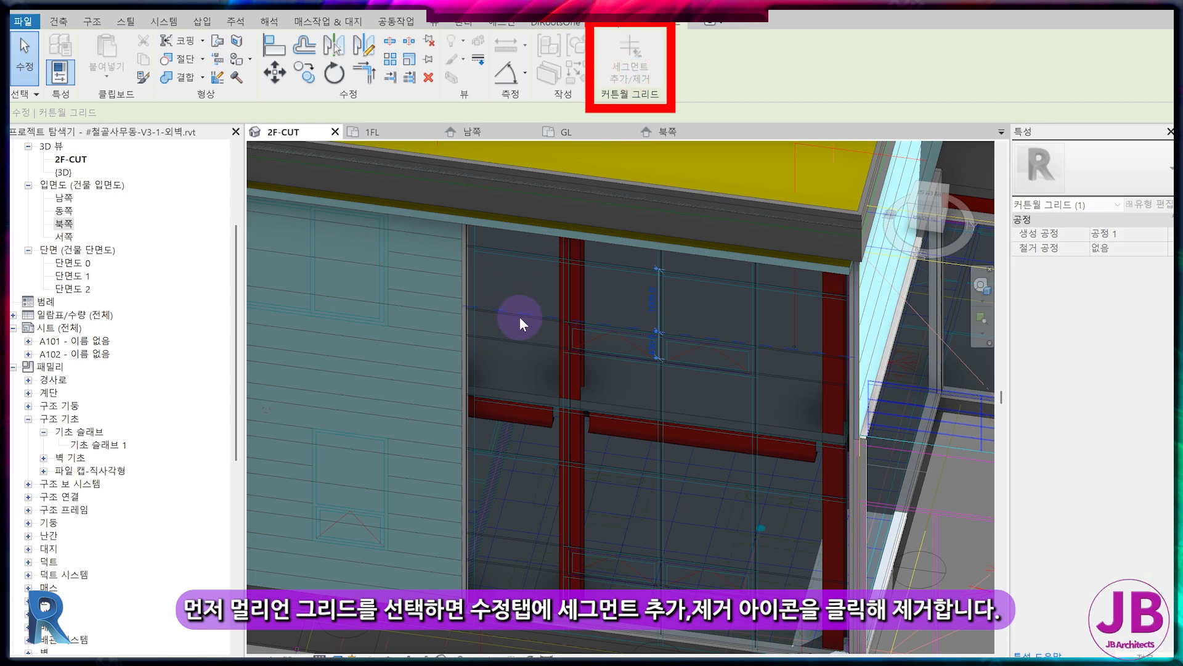
{"action": "left_click", "coordinate": [520, 315]}
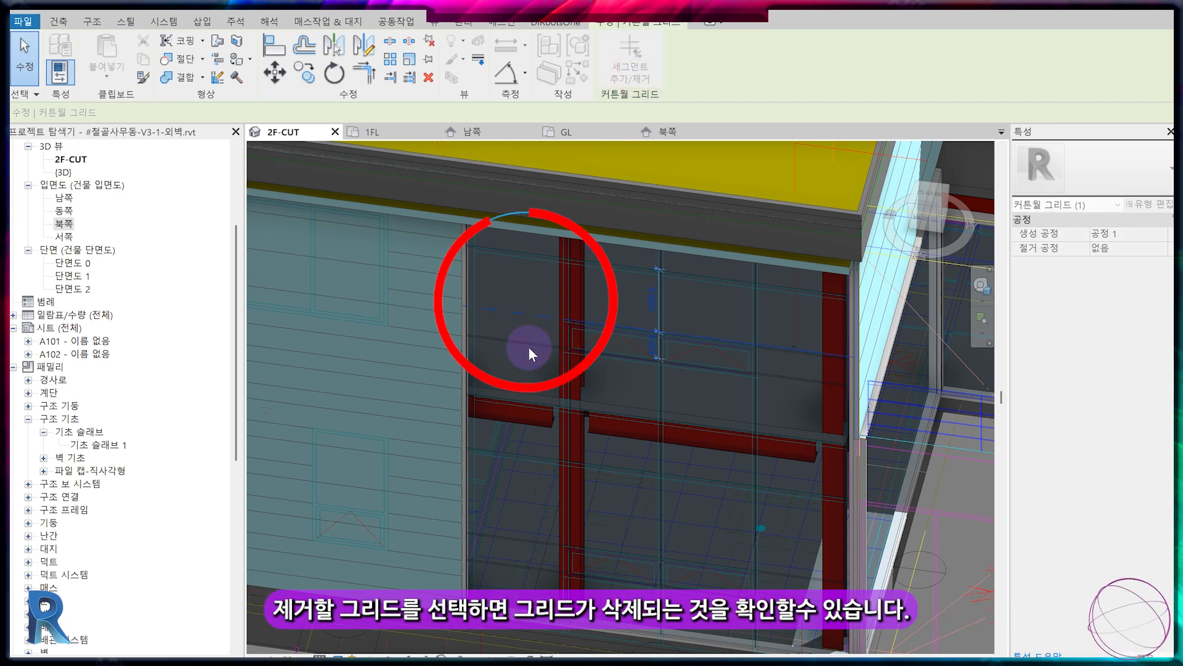
{"action": "key", "text": "Escape"}
{"action": "key", "text": "Escape"}
{"action": "scroll", "coordinate": [516, 350], "scroll_direction": "up", "scroll_amount": 3}
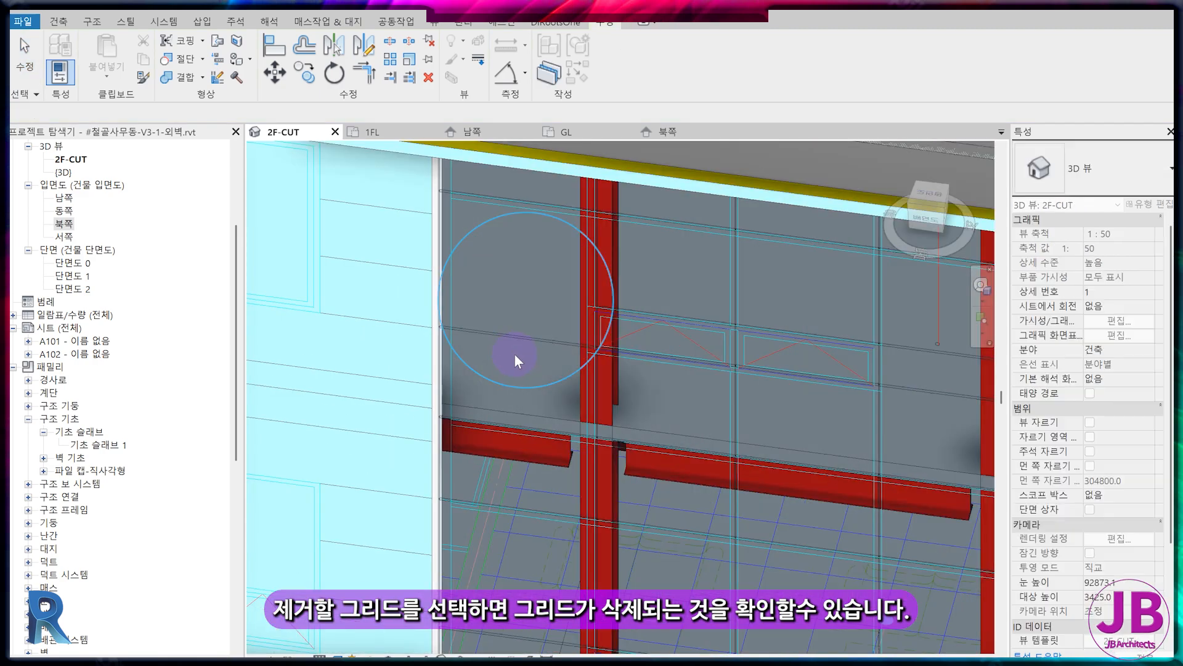
{"action": "left_click", "coordinate": [501, 335]}
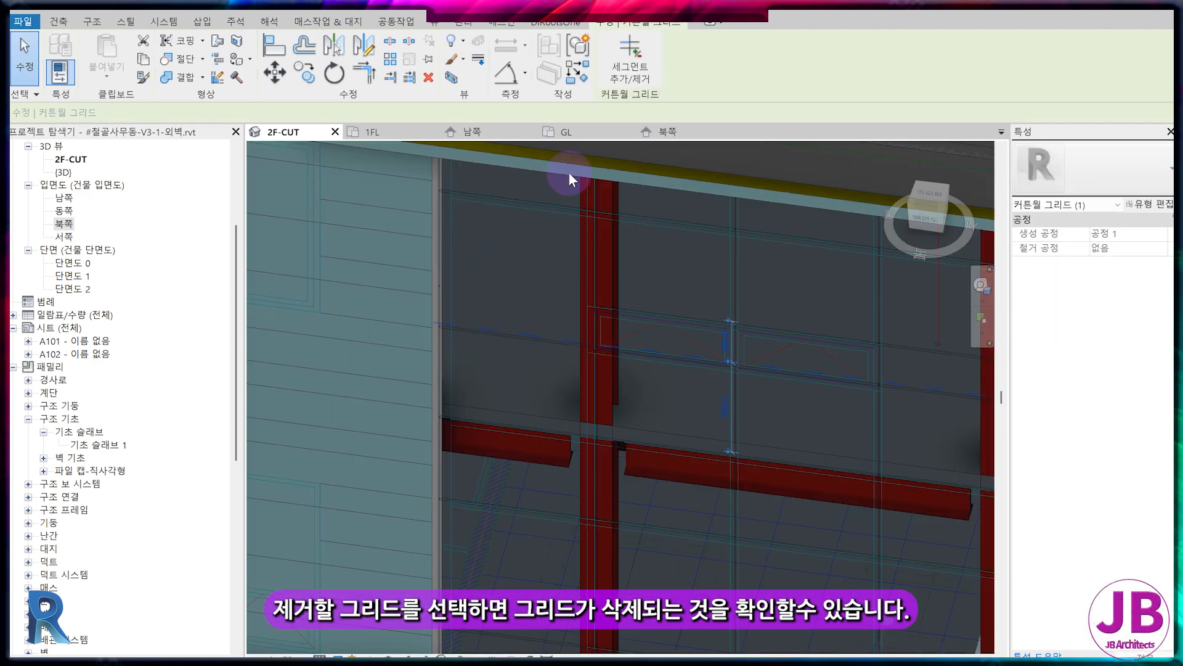
{"action": "left_click", "coordinate": [630, 62]}
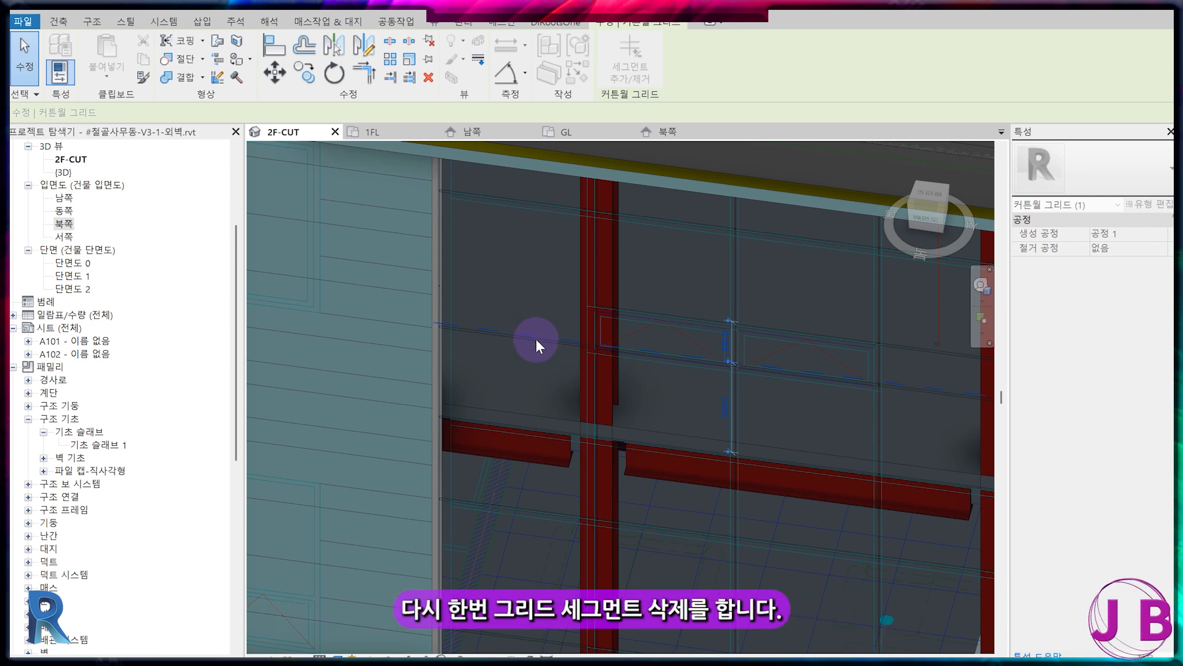
Step: Remove the right end segments of the curtain grids above and below the upper awning windows
{"action": "middle_click_drag", "start_coordinate": [561, 382], "coordinate": [398, 387]}
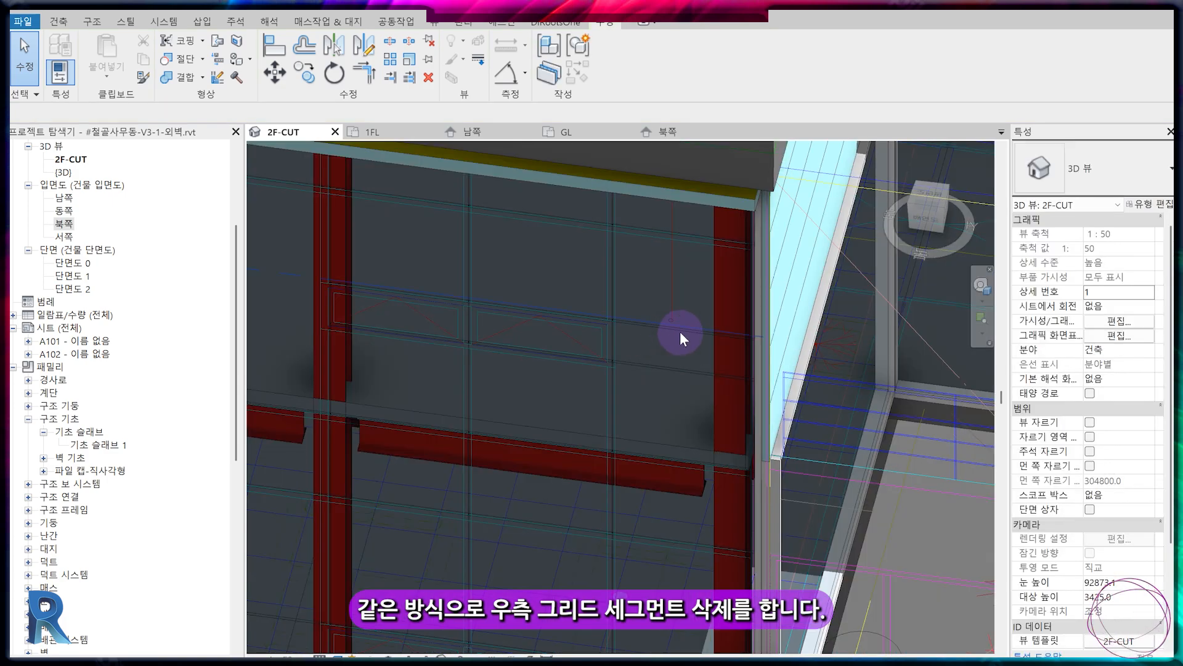
{"action": "left_click", "coordinate": [679, 333]}
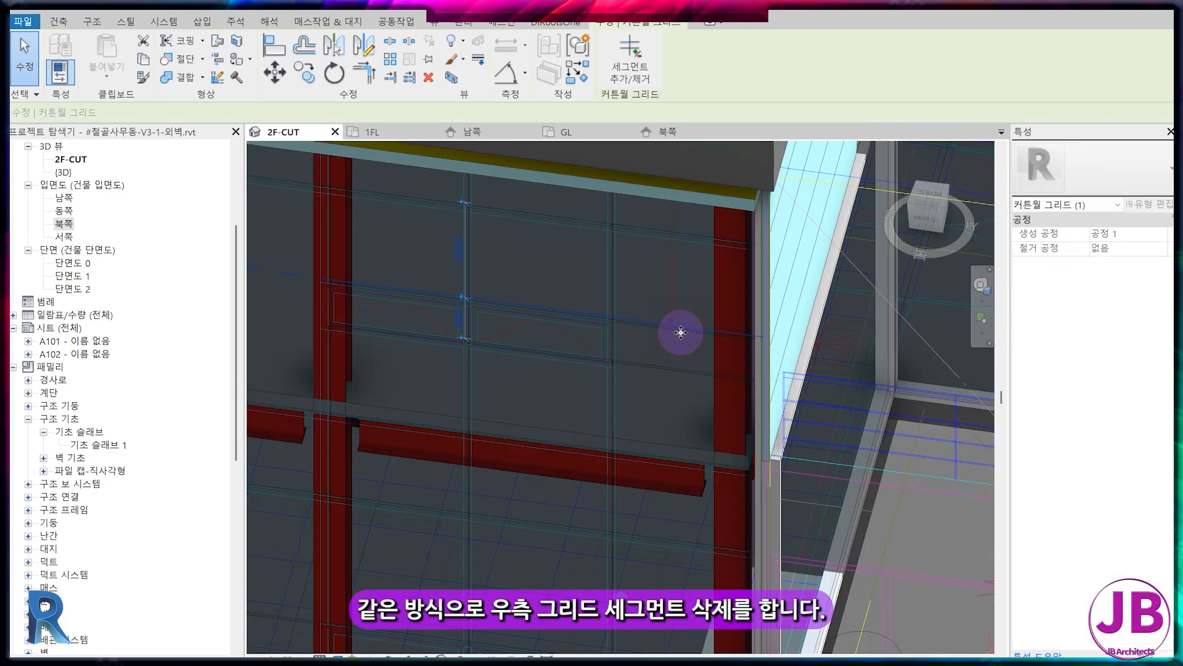
{"action": "left_click", "coordinate": [631, 54]}
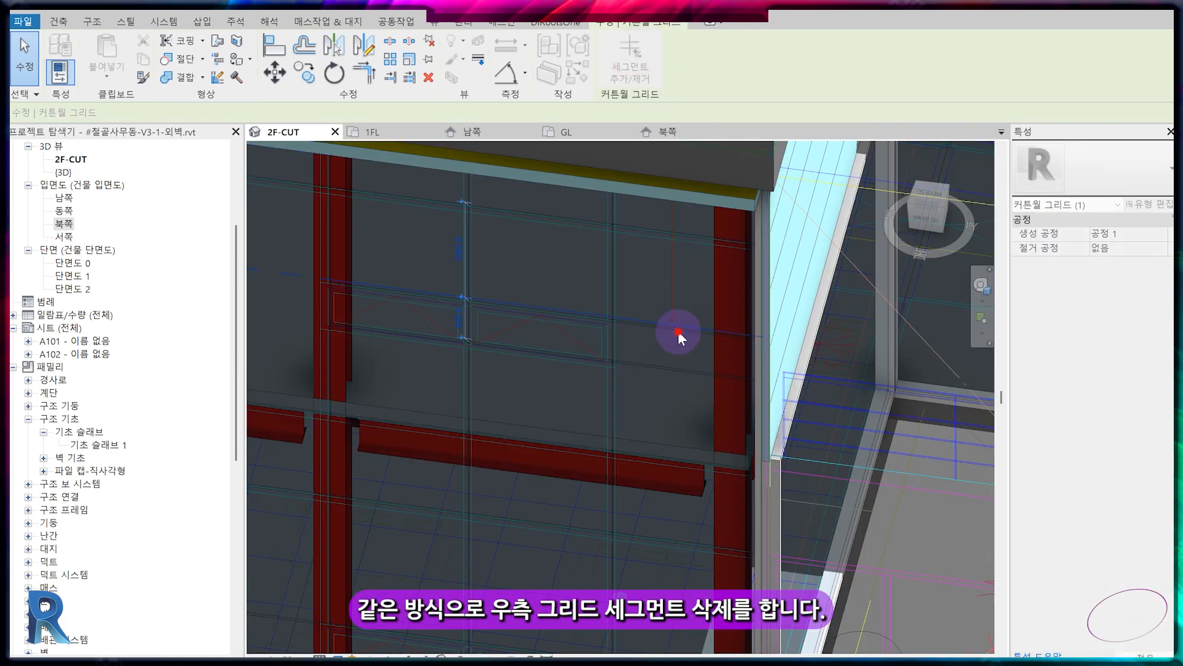
{"action": "key", "text": "Escape"}
{"action": "left_click", "coordinate": [691, 378]}
{"action": "left_click", "coordinate": [630, 66]}
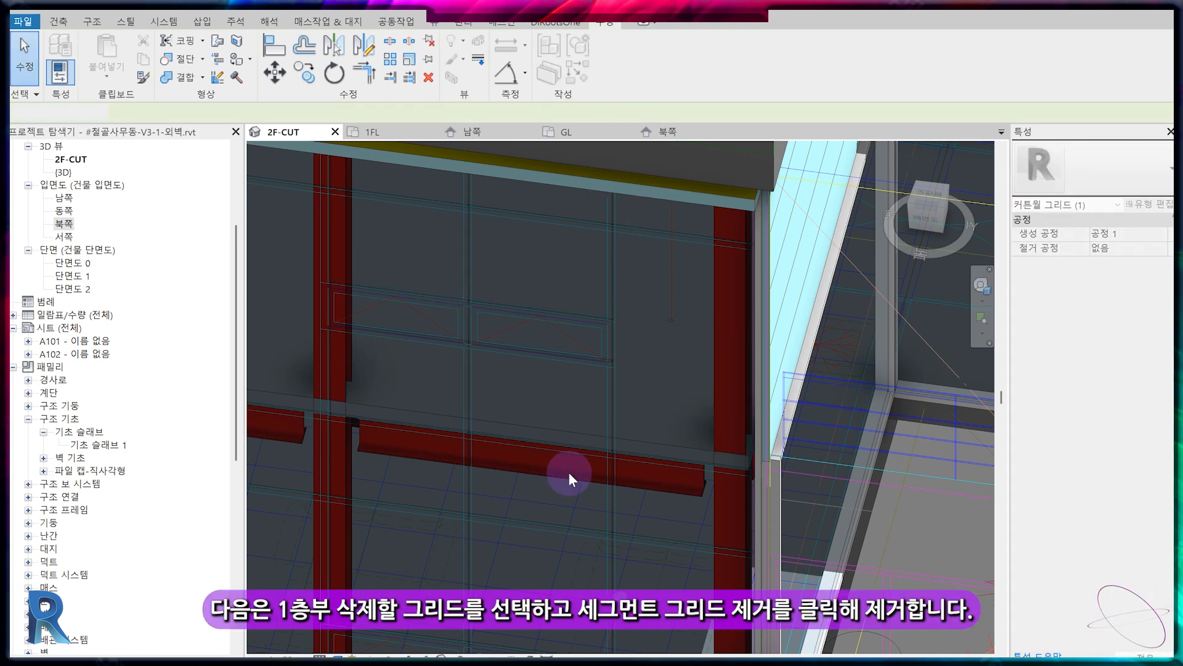
{"action": "key", "text": "Escape"}
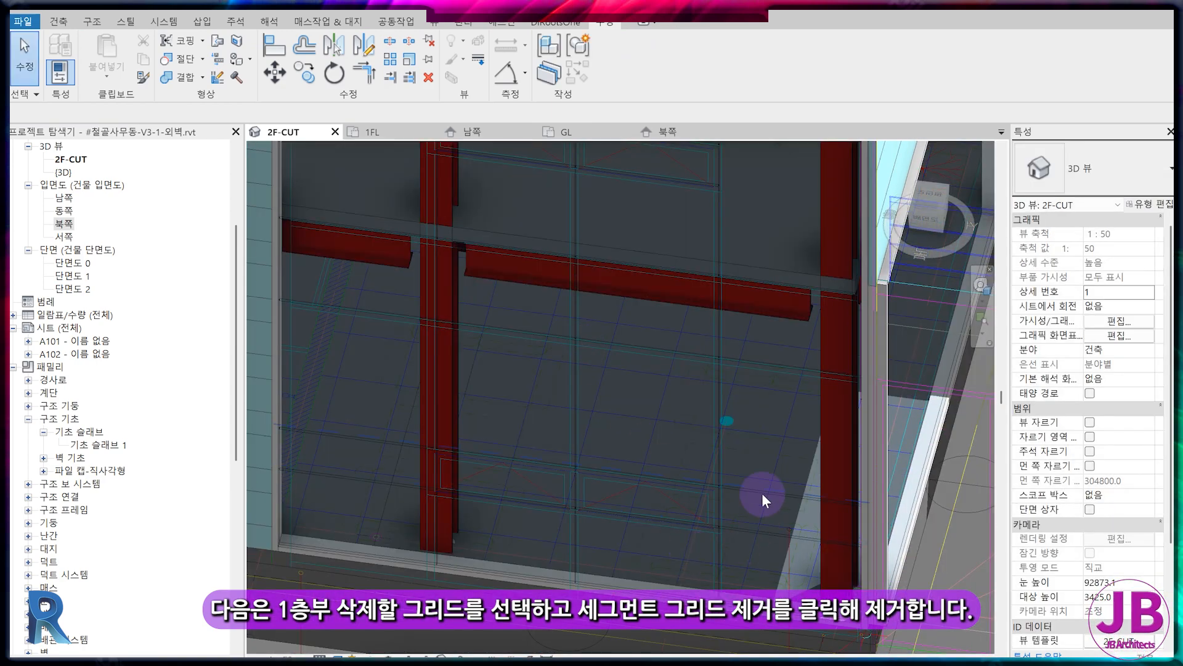
Step: Remove the right and left end segments of the first-floor curtain grids above and below the lower awning windows
{"action": "left_click", "coordinate": [762, 494]}
{"action": "left_click", "coordinate": [770, 537]}
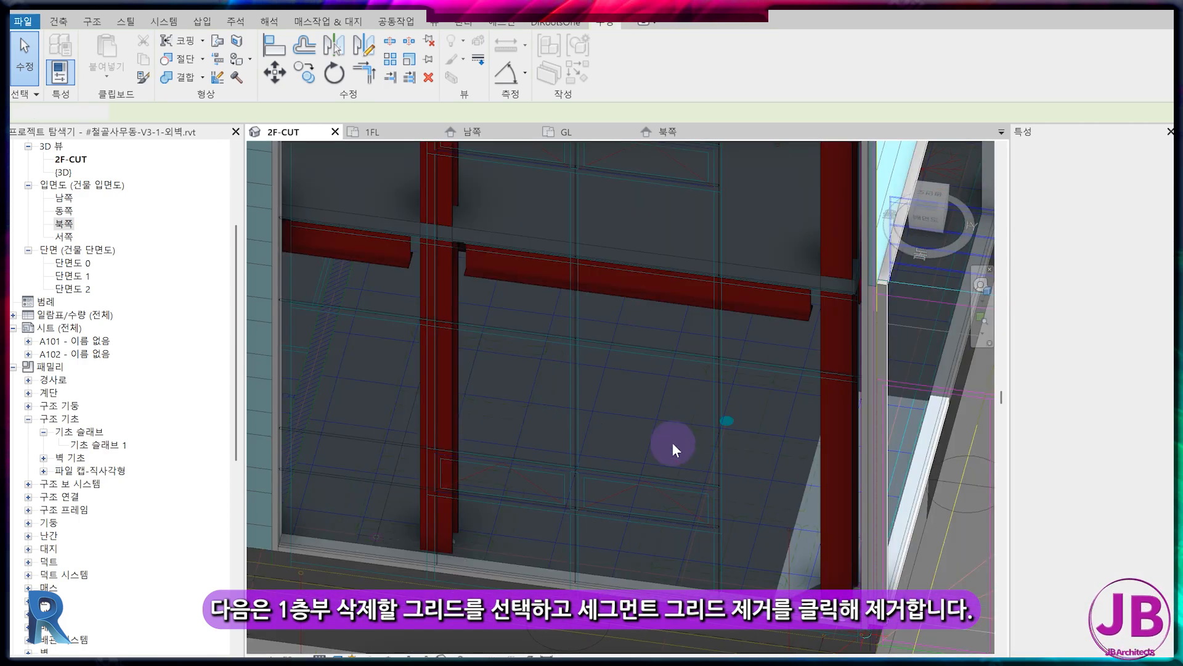
{"action": "left_click", "coordinate": [353, 440]}
{"action": "left_click", "coordinate": [405, 483]}
{"action": "left_click", "coordinate": [635, 61]}
{"action": "left_click", "coordinate": [367, 482]}
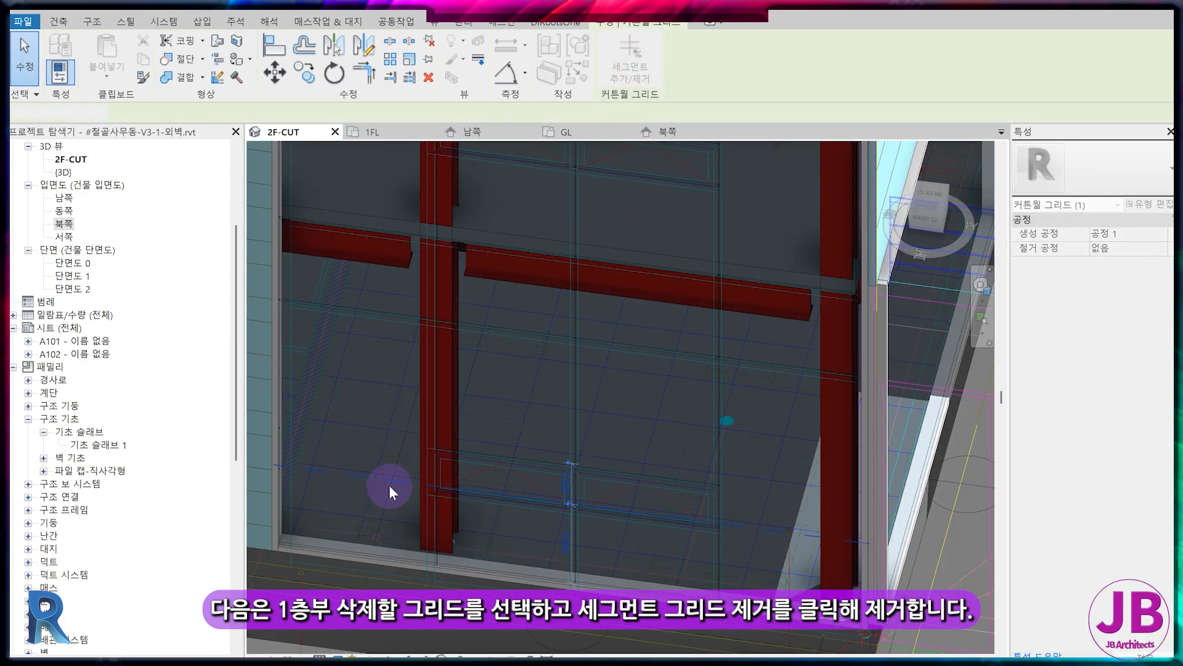
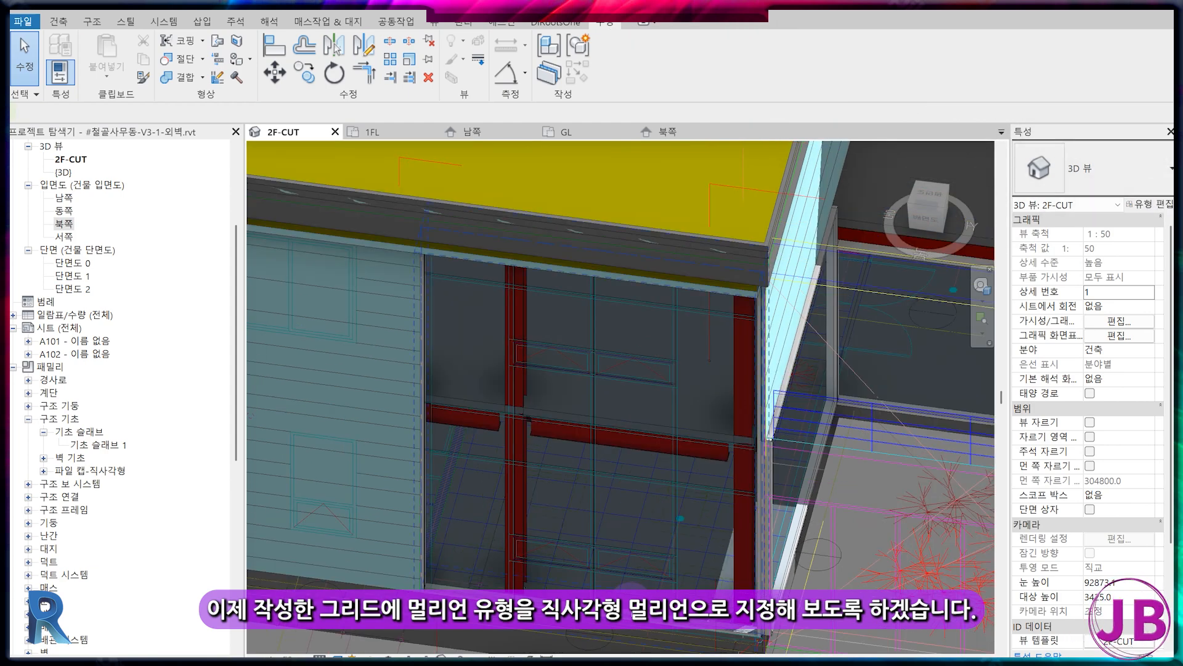
Step: Set the interior vertical mullion type of the curtain wall #CAW-1 to 직사각형 멀리언 : 직사각형 멀리언 1
{"action": "left_click", "coordinate": [610, 419]}
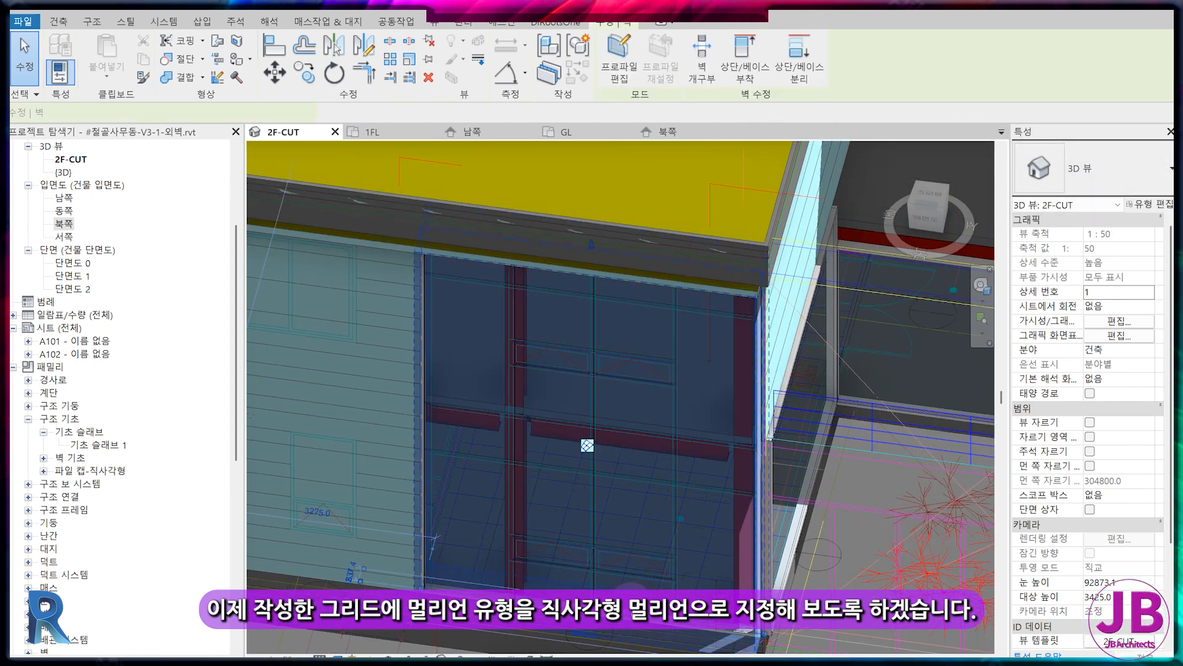
{"action": "left_click", "coordinate": [1163, 206]}
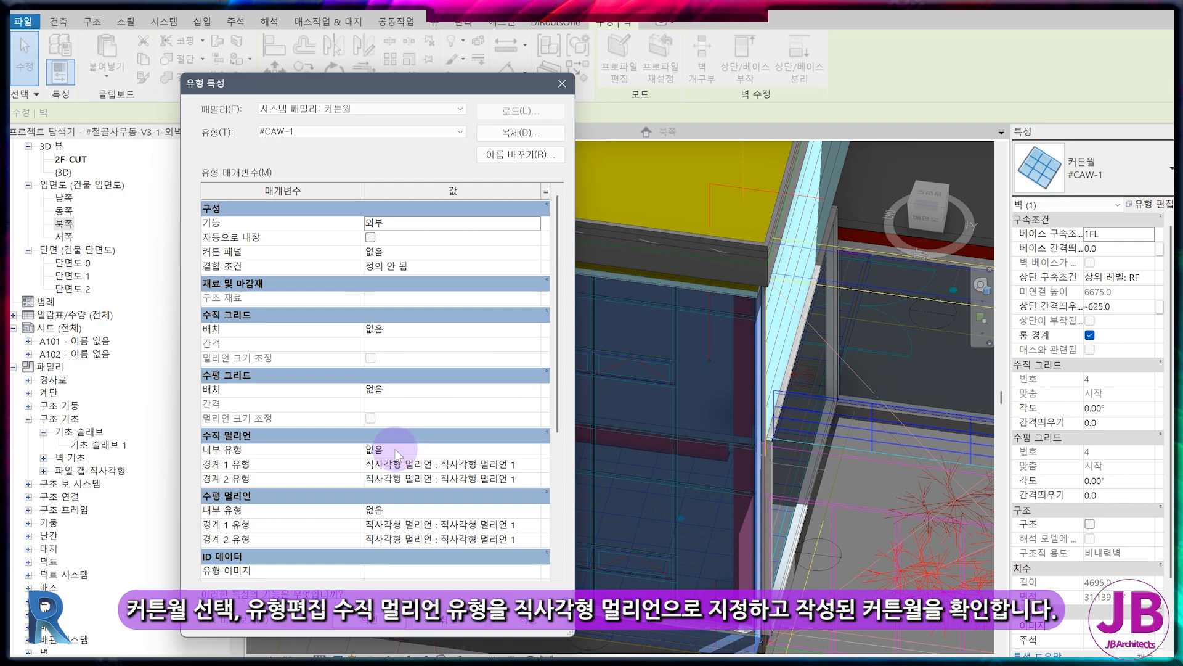
{"action": "left_click", "coordinate": [396, 455]}
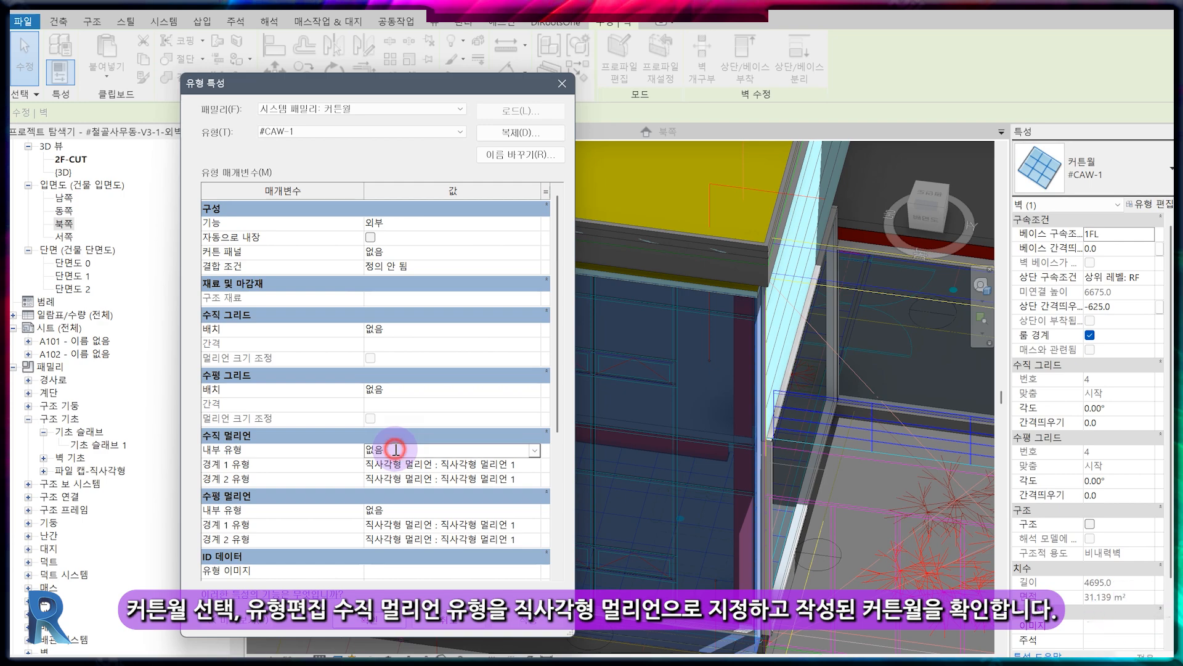
{"action": "left_click", "coordinate": [535, 450]}
{"action": "left_click", "coordinate": [456, 488]}
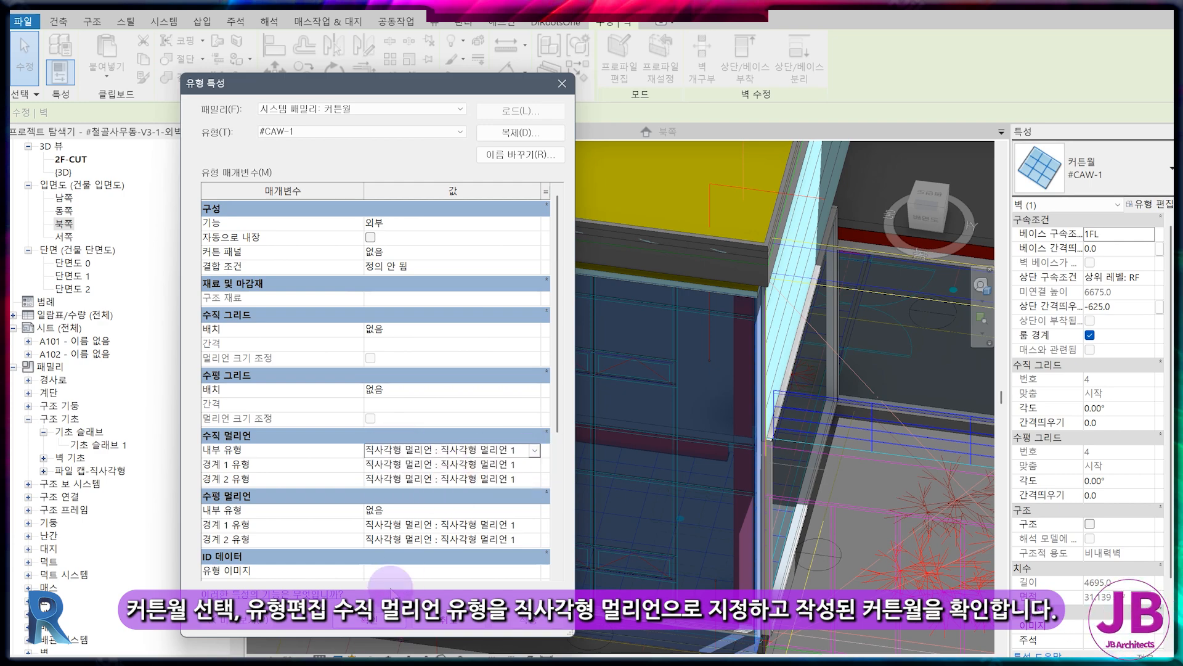
{"action": "left_click", "coordinate": [377, 624]}
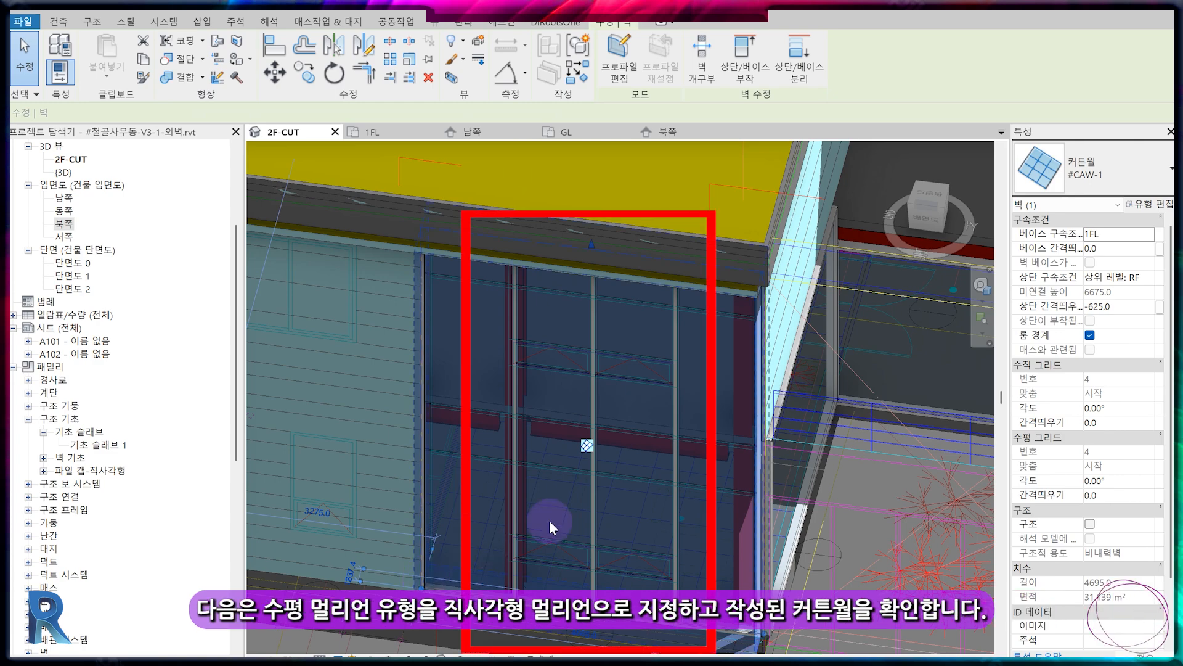
Step: Set the interior horizontal mullion type of #CAW-1 to 직사각형 멀리언 : 직사각형 멀리언 1
{"action": "left_click", "coordinate": [1161, 207]}
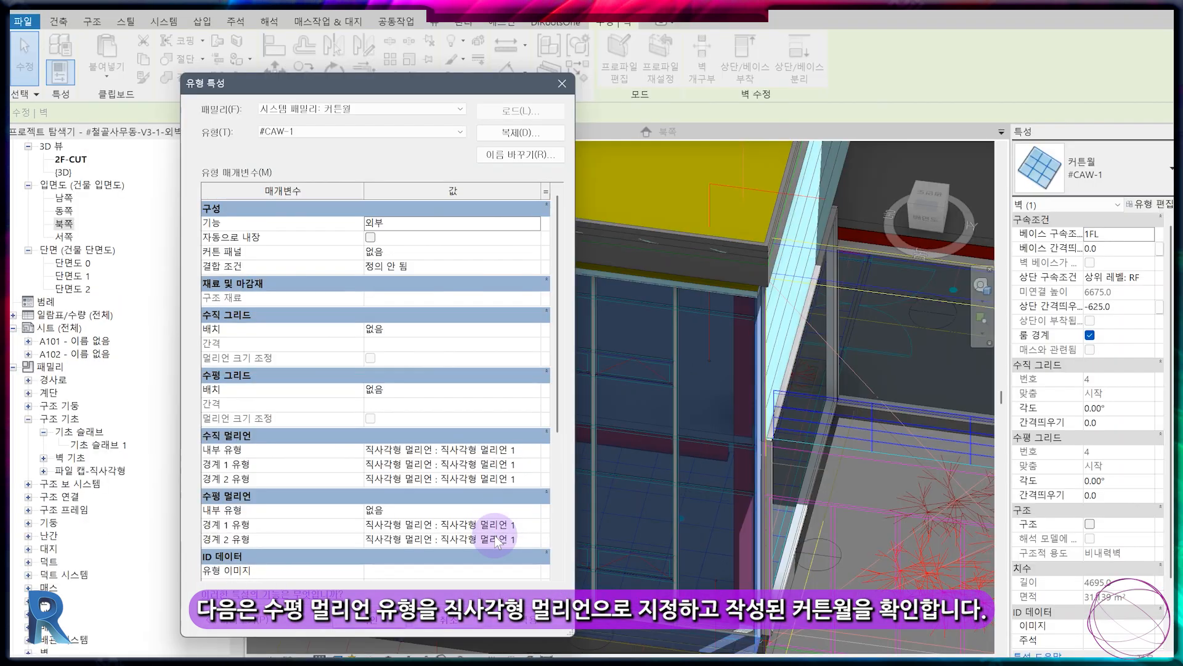
{"action": "left_click", "coordinate": [471, 558]}
{"action": "left_click", "coordinate": [534, 510]}
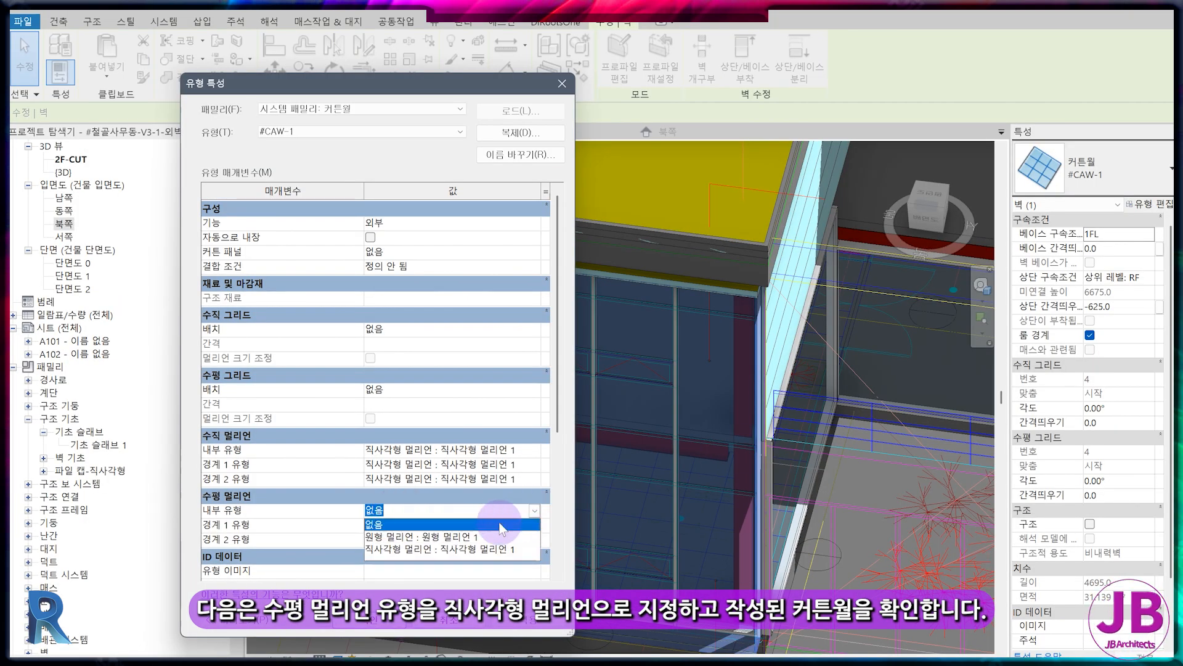
{"action": "left_click", "coordinate": [460, 546]}
{"action": "key", "text": "Return"}
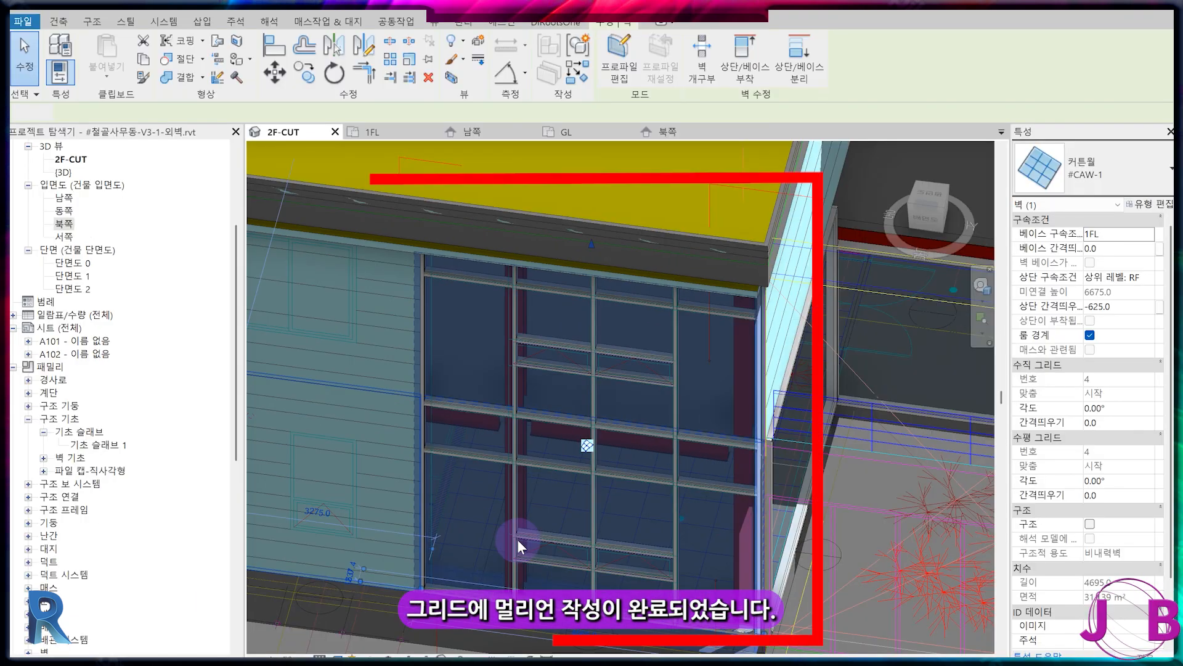
{"action": "key", "text": "Escape"}
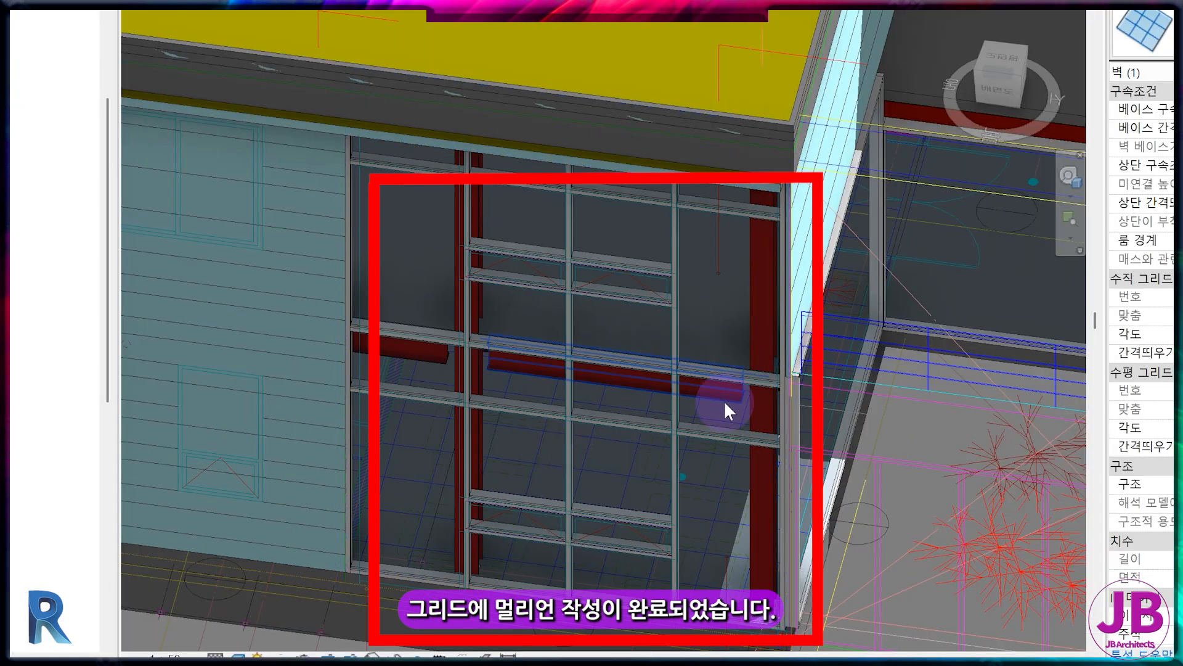
Step: Orbit the 2F-CUT 3D view and inspect the finished curtain wall mullions at the building corner
{"action": "scroll", "coordinate": [715, 458], "scroll_direction": "up", "scroll_amount": 2}
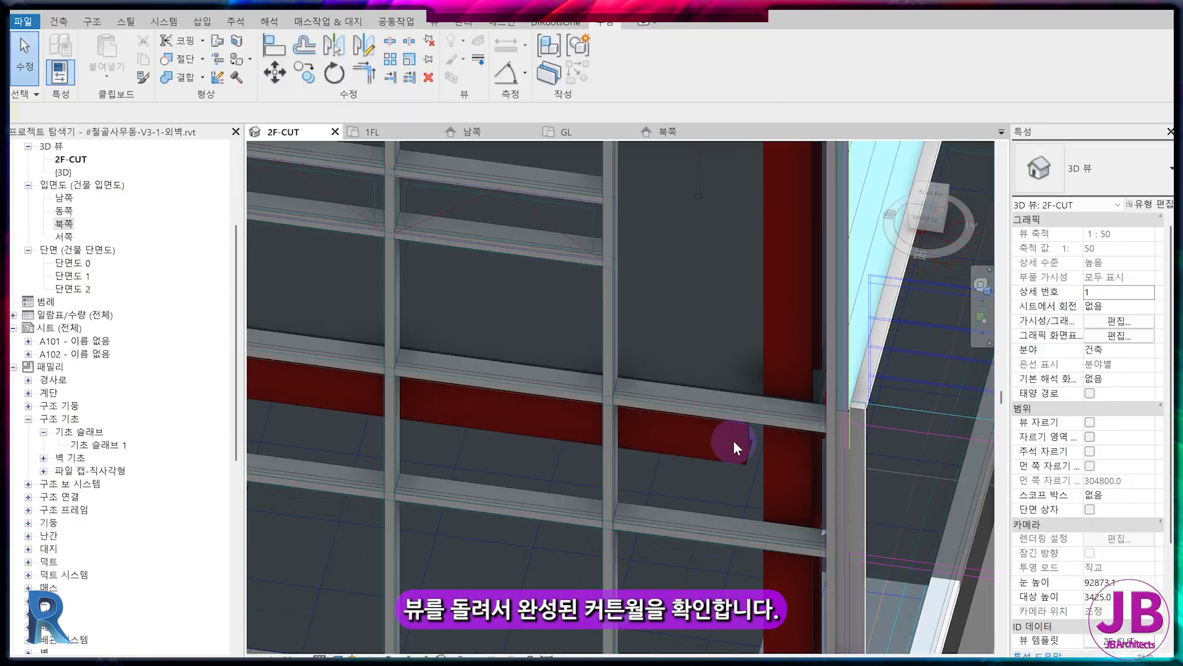
{"action": "scroll", "coordinate": [728, 388], "scroll_direction": "down", "scroll_amount": 5}
{"action": "left_click", "coordinate": [944, 216]}
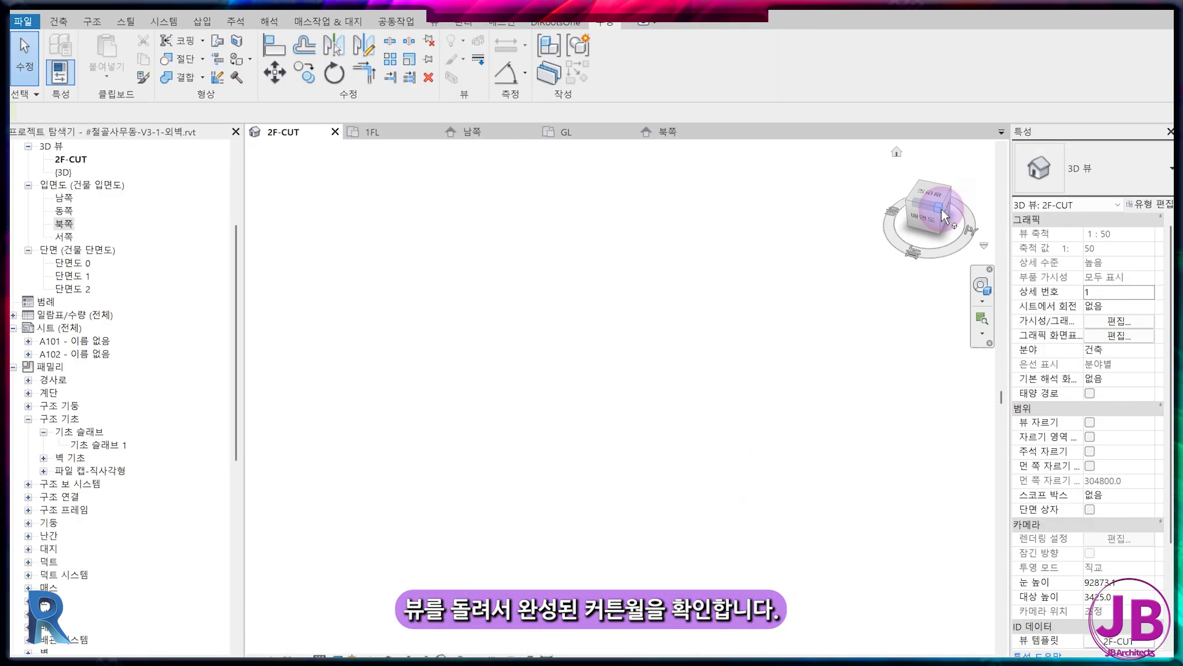
{"action": "scroll", "coordinate": [502, 460], "scroll_direction": "up", "scroll_amount": 7}
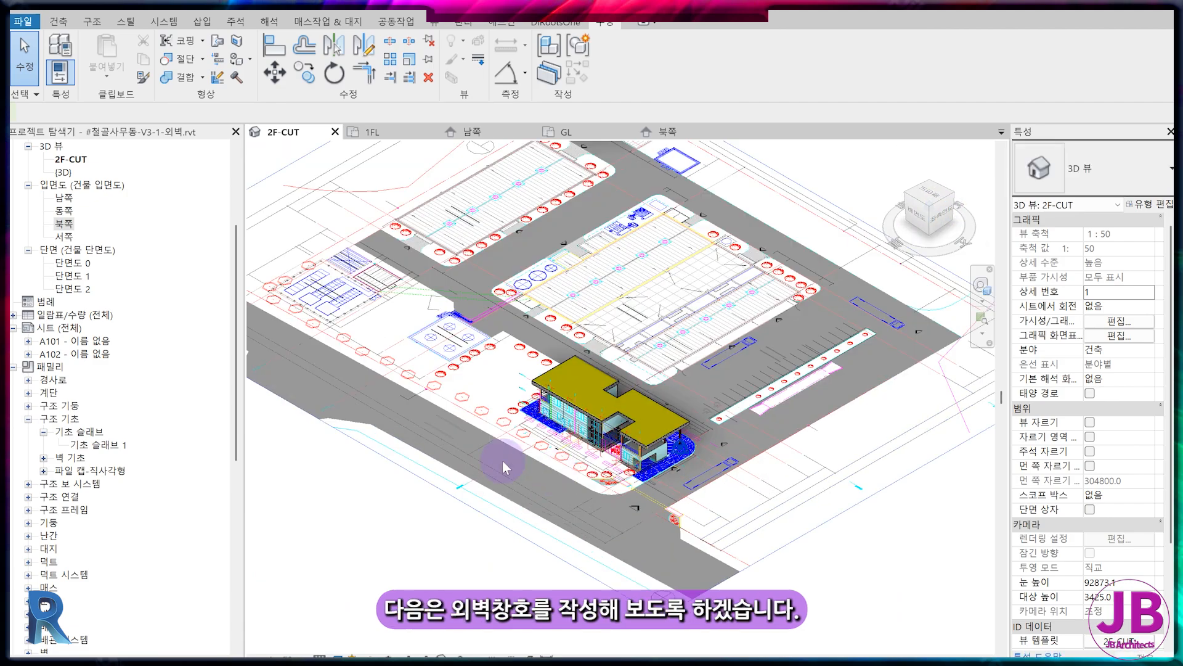
{"action": "middle_click_drag", "start_coordinate": [745, 430], "coordinate": [563, 522]}
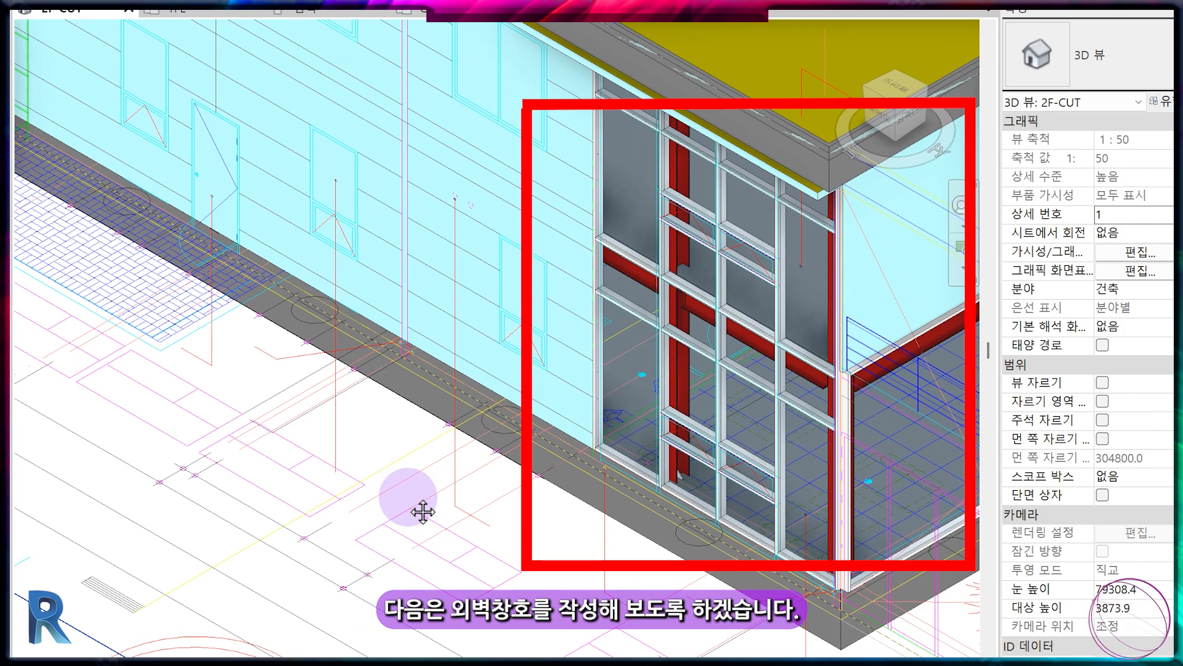
{"action": "middle_click_drag", "start_coordinate": [422, 511], "coordinate": [356, 532]}
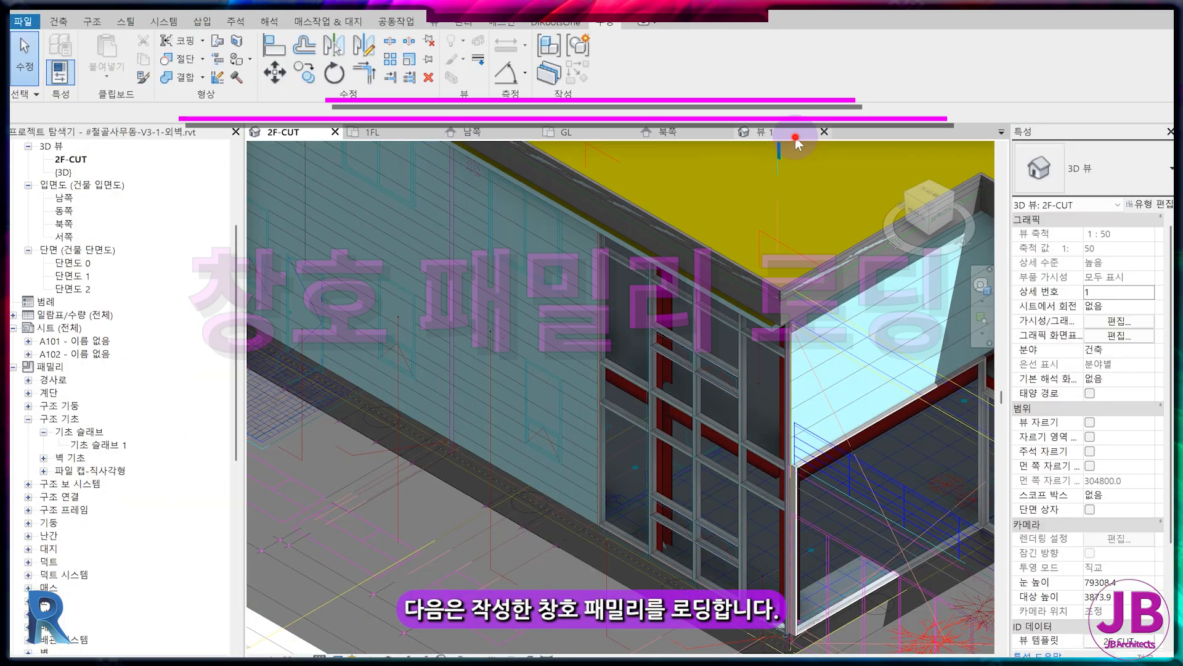
Step: Load the window family 창프로젝트-미서기창-V3 into the project and close it, saving its changes
{"action": "left_click", "coordinate": [794, 137]}
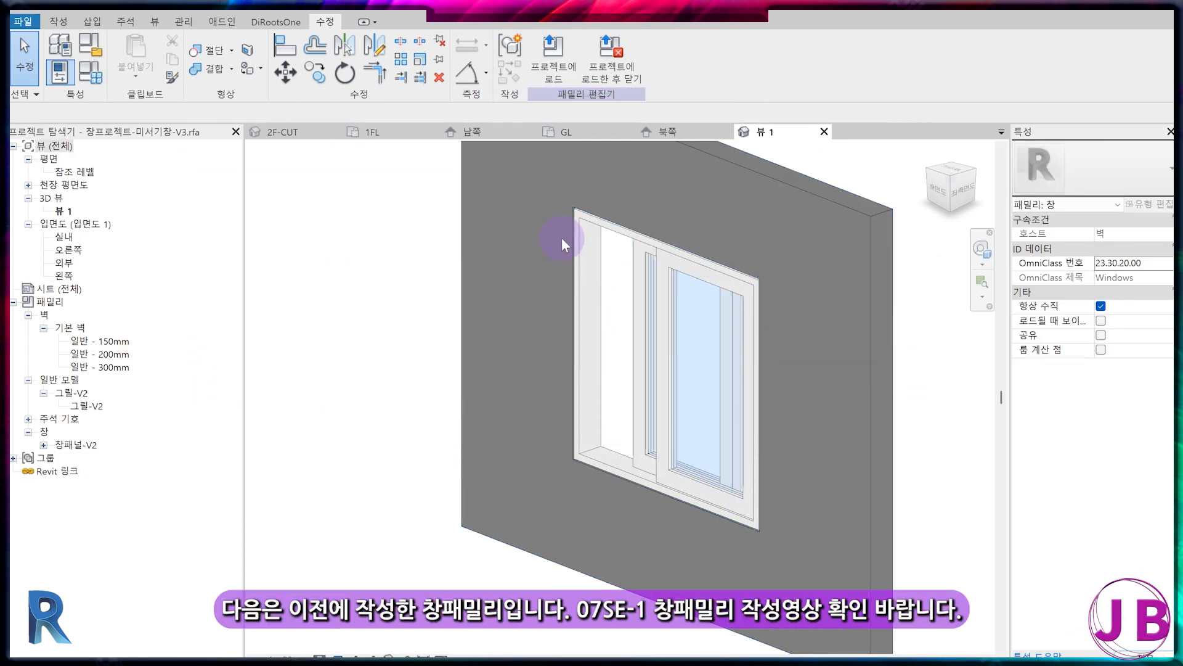
{"action": "left_click", "coordinate": [612, 58]}
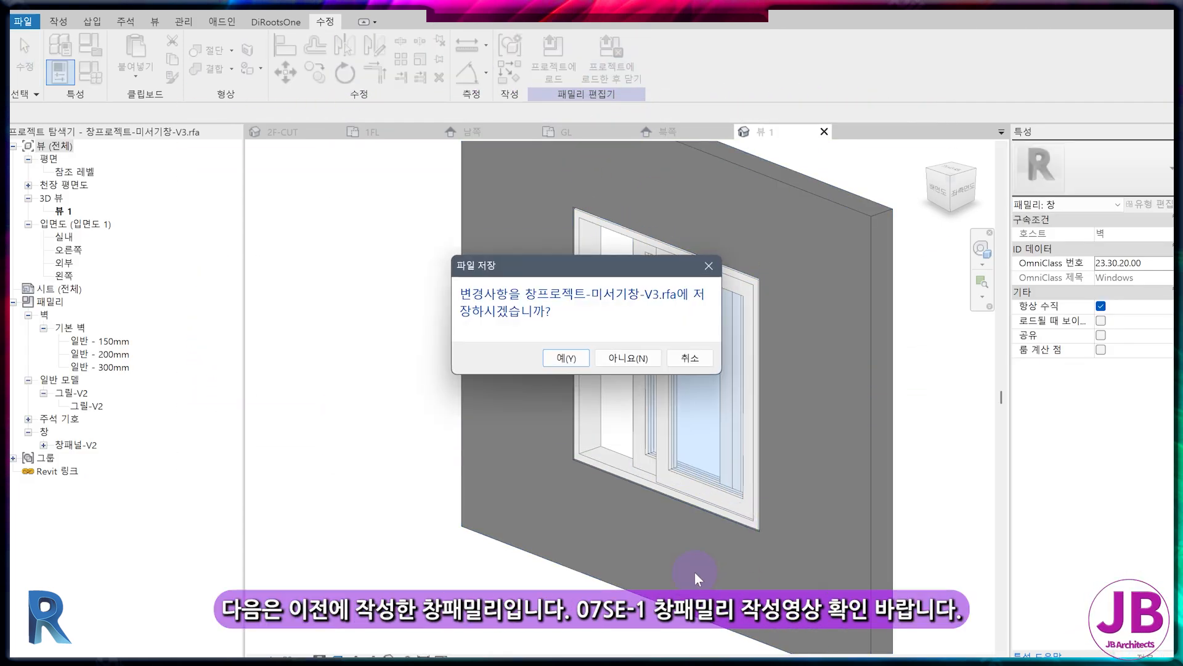
{"action": "left_click", "coordinate": [562, 359]}
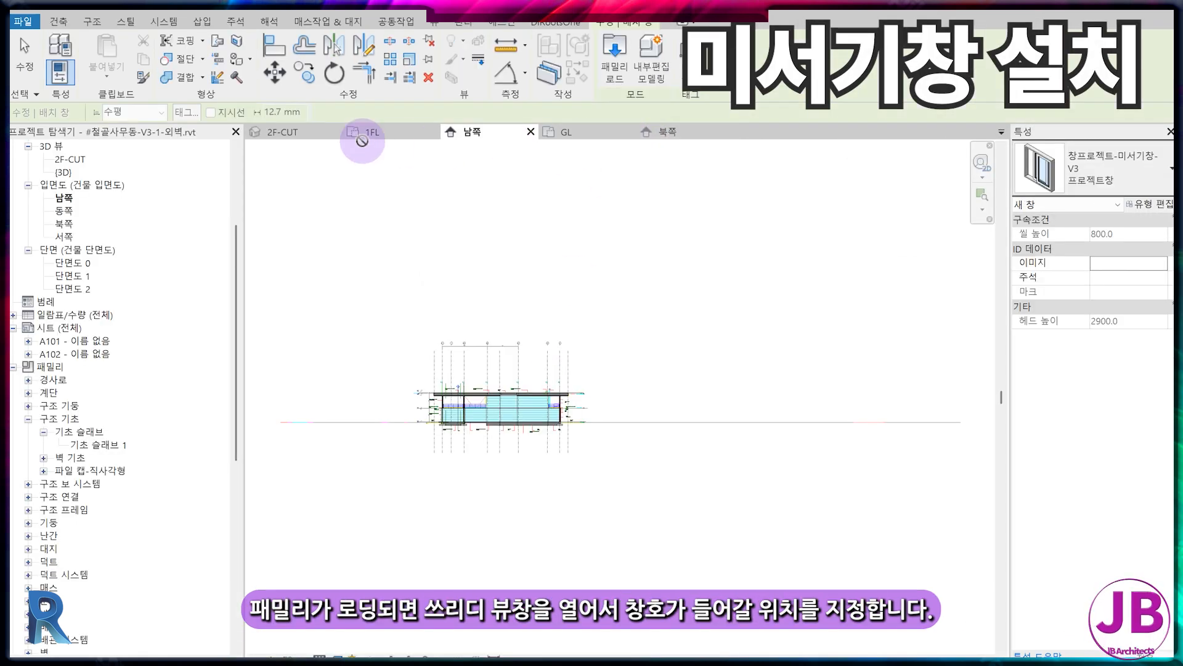
Step: In the 2F-CUT 3D view, place the window on the upper wall beside the curtain wall and change its type to 미서기창
{"action": "left_click", "coordinate": [302, 133]}
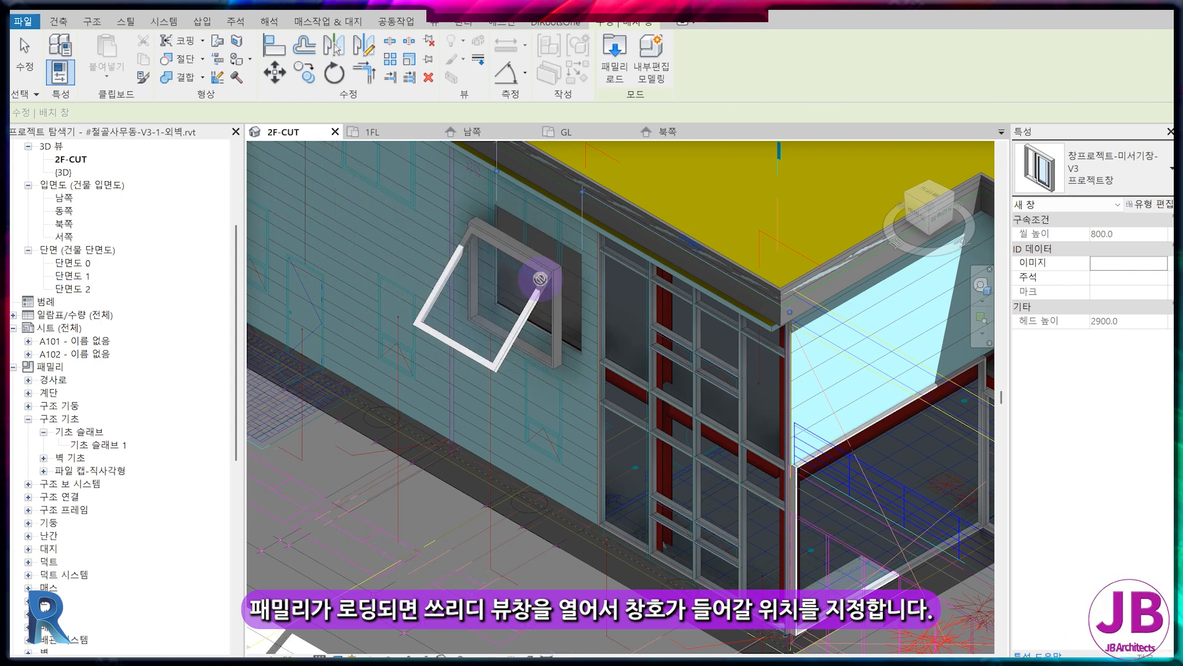
{"action": "left_click", "coordinate": [556, 383]}
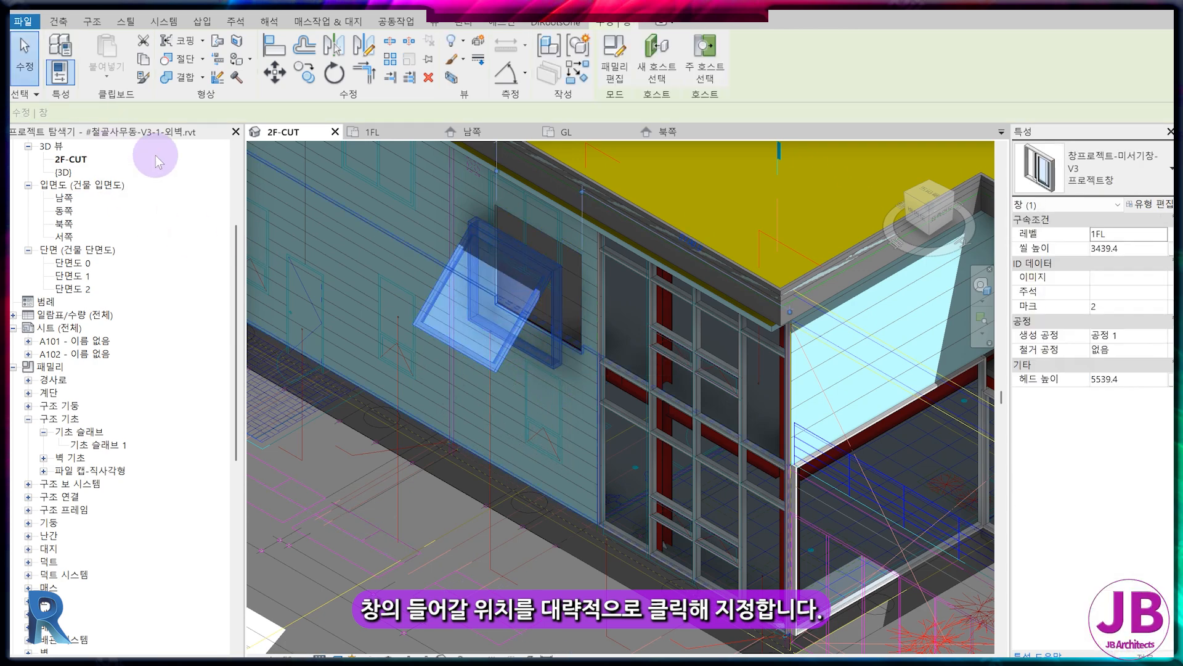
{"action": "left_click", "coordinate": [1163, 209]}
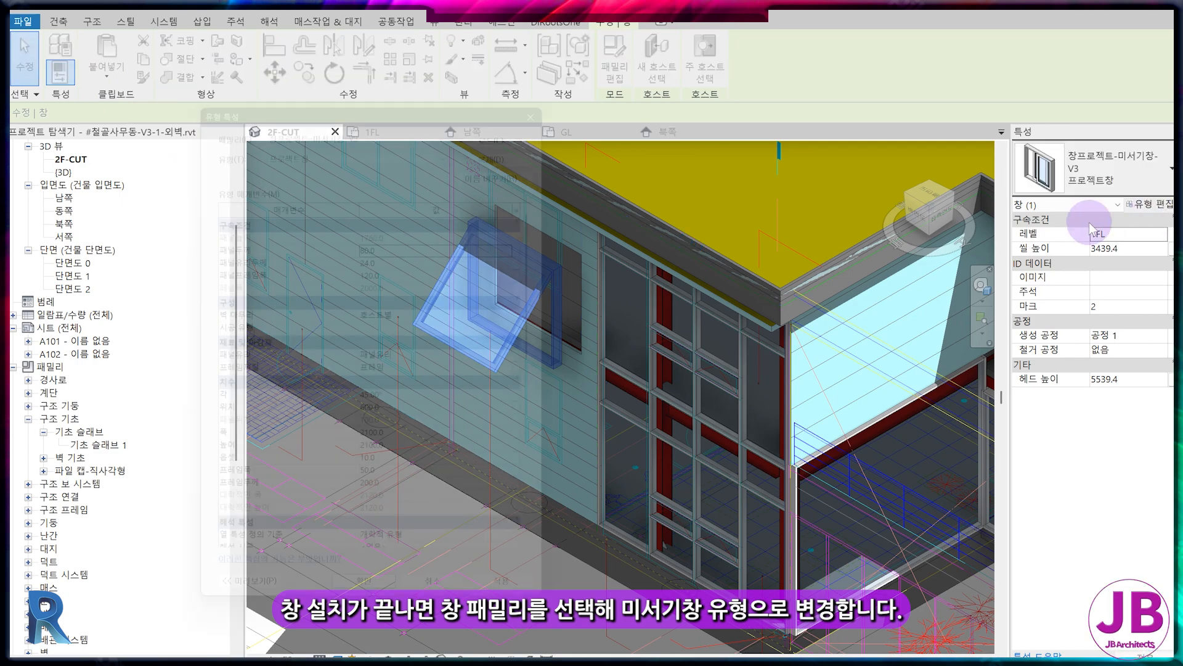
{"action": "left_click", "coordinate": [299, 132]}
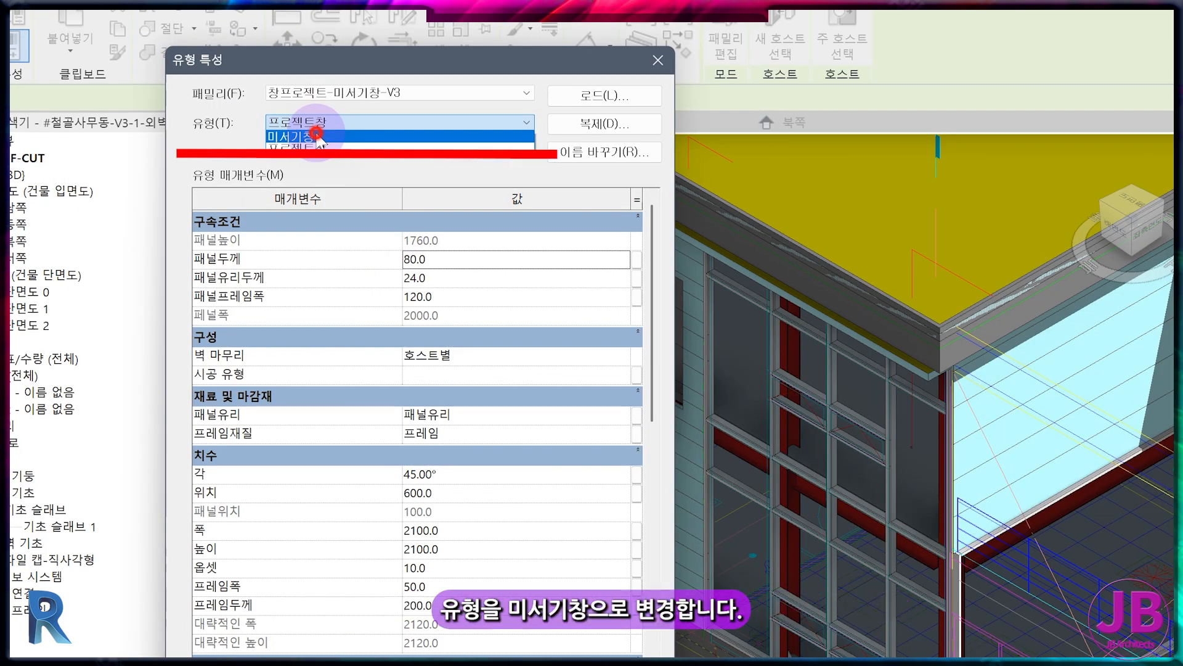
{"action": "left_click", "coordinate": [315, 136]}
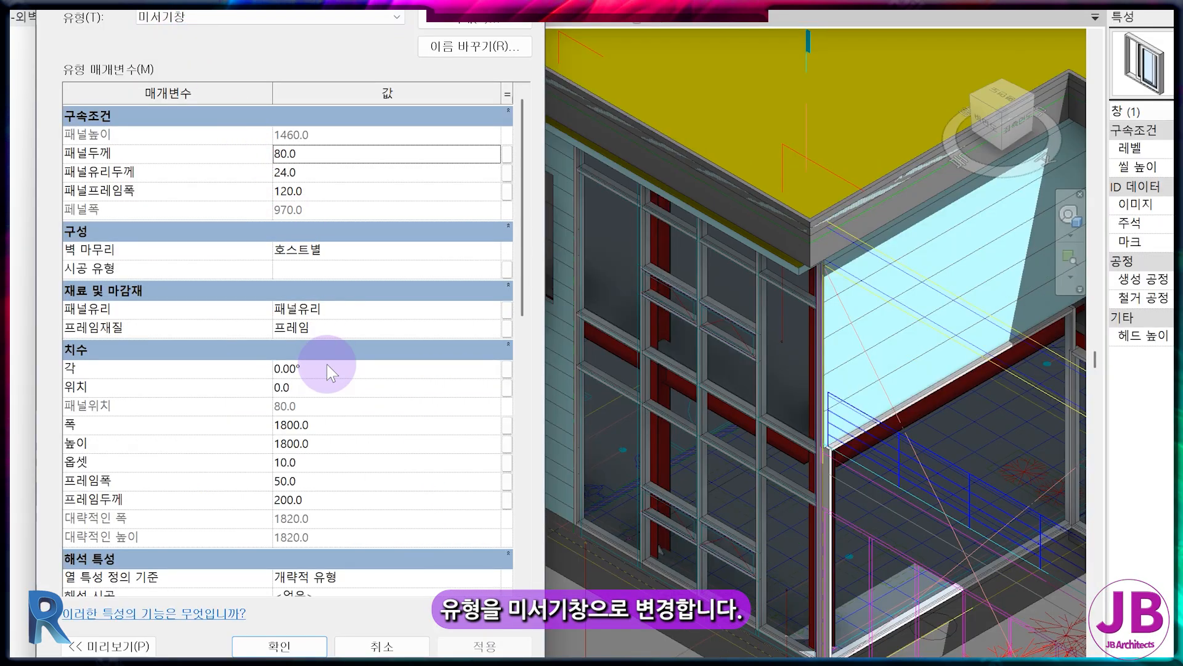
{"action": "left_click", "coordinate": [317, 645]}
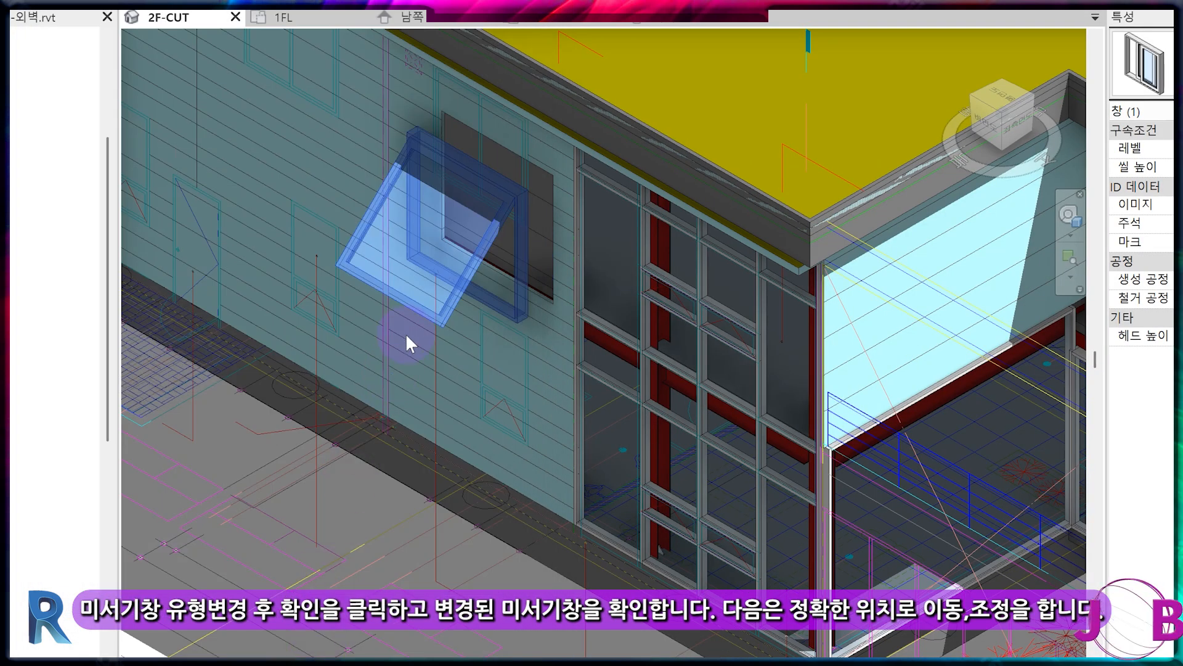
{"action": "scroll", "coordinate": [484, 333], "scroll_direction": "up", "scroll_amount": 4}
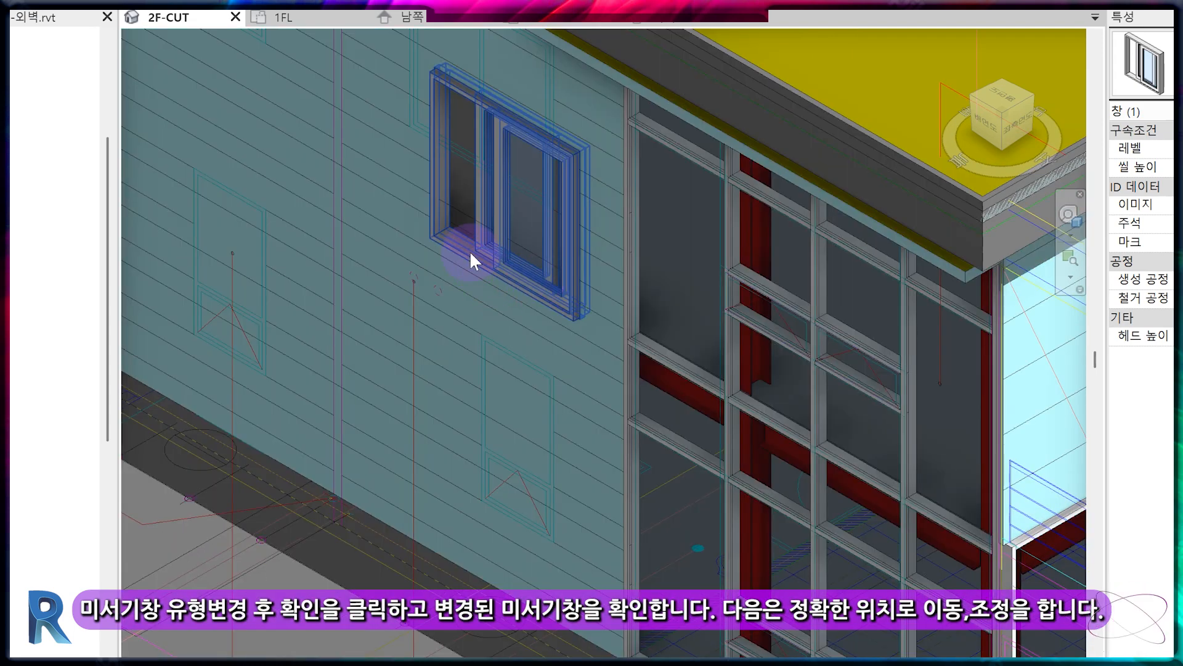
{"action": "key", "text": "Escape"}
{"action": "middle_click_drag", "start_coordinate": [470, 250], "coordinate": [595, 408]}
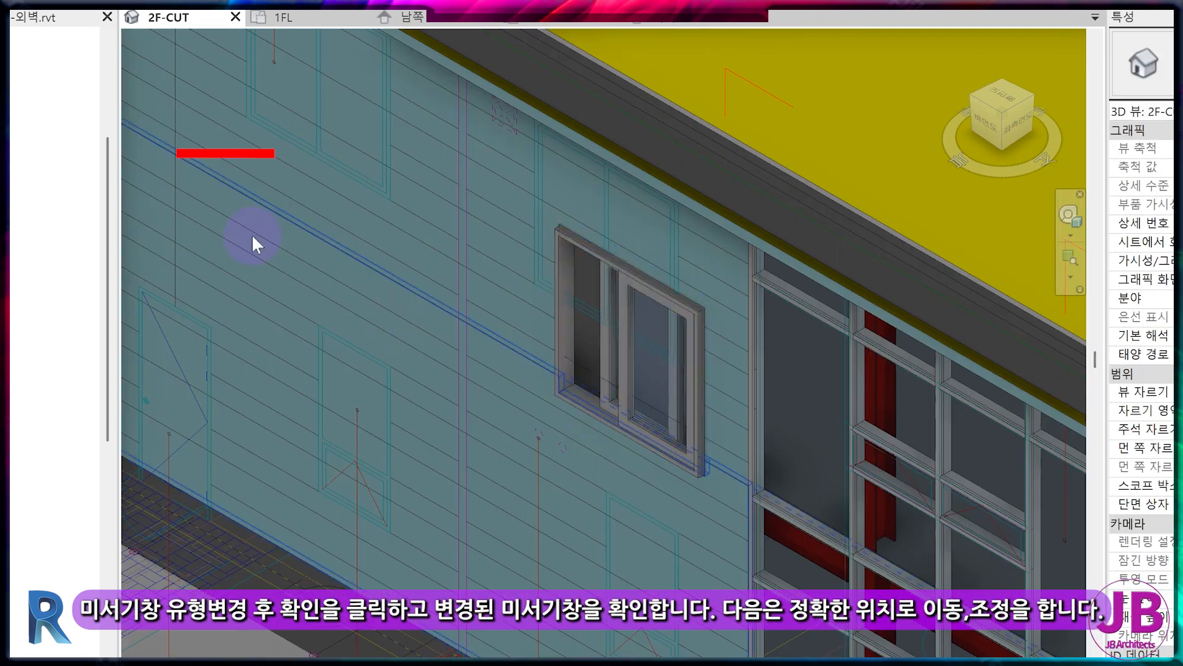
Step: In the north elevation (북쪽), align the sliding window's left edge with the left edge of the linked drawing's upper window
{"action": "left_click", "coordinate": [691, 23]}
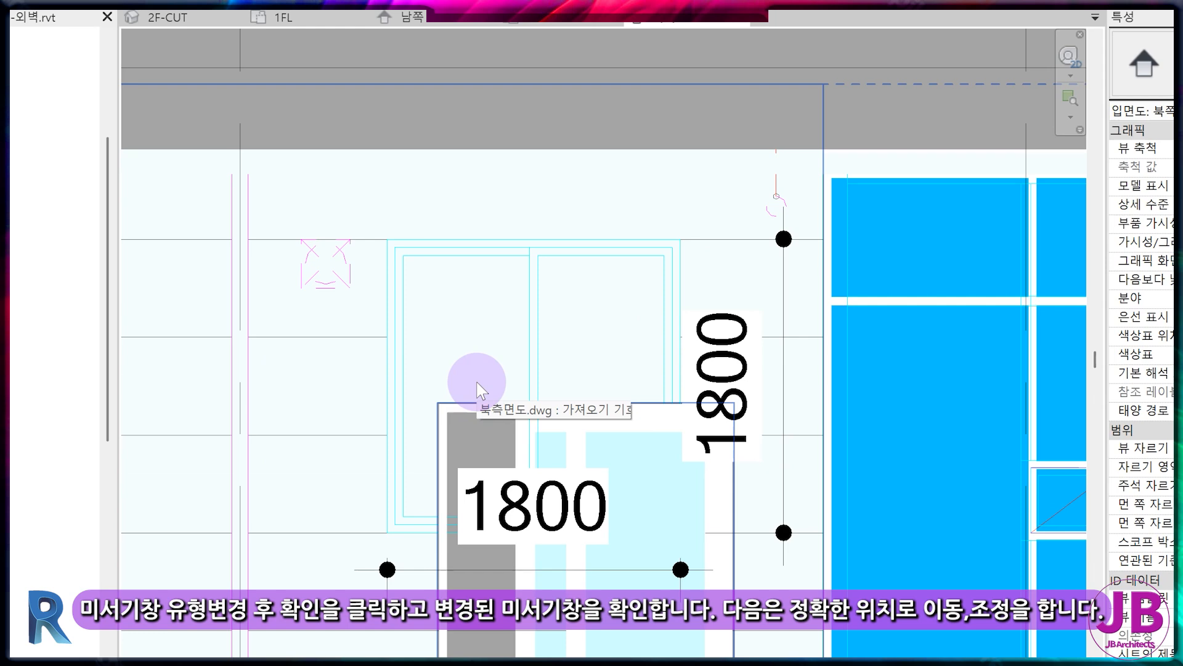
{"action": "middle_click_drag", "start_coordinate": [476, 383], "coordinate": [620, 227]}
{"action": "scroll", "coordinate": [620, 227], "scroll_direction": "up", "scroll_amount": 2}
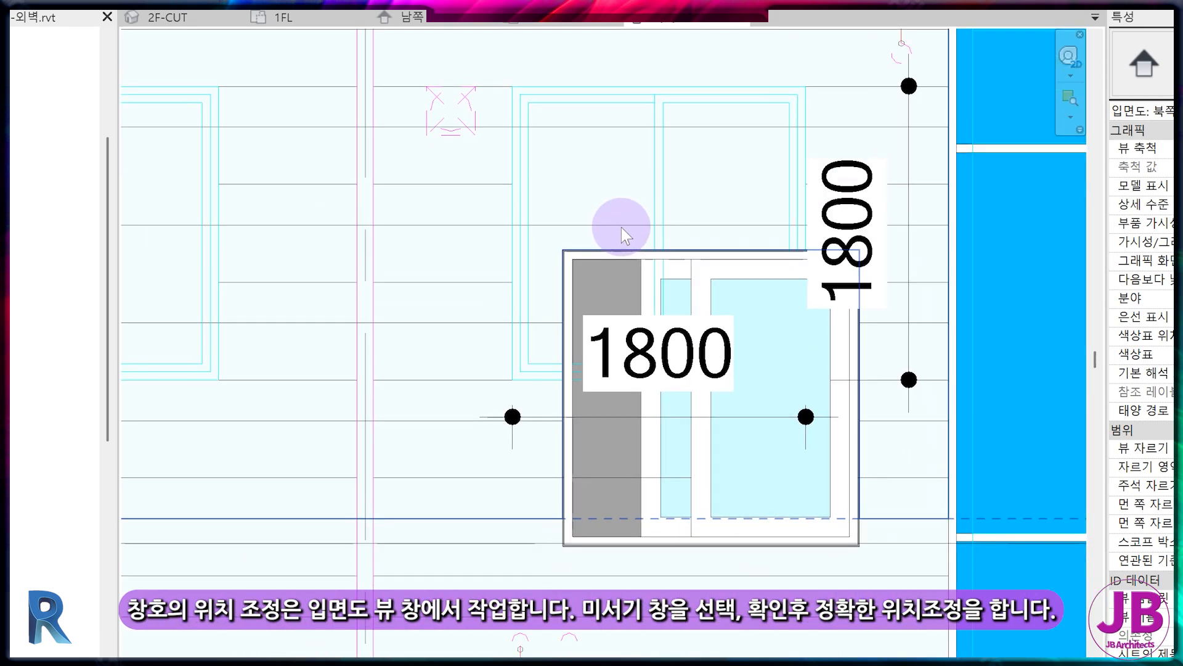
{"action": "left_click", "coordinate": [621, 227]}
{"action": "key", "text": "a"}
{"action": "key", "text": "l"}
{"action": "left_click", "coordinate": [505, 255]}
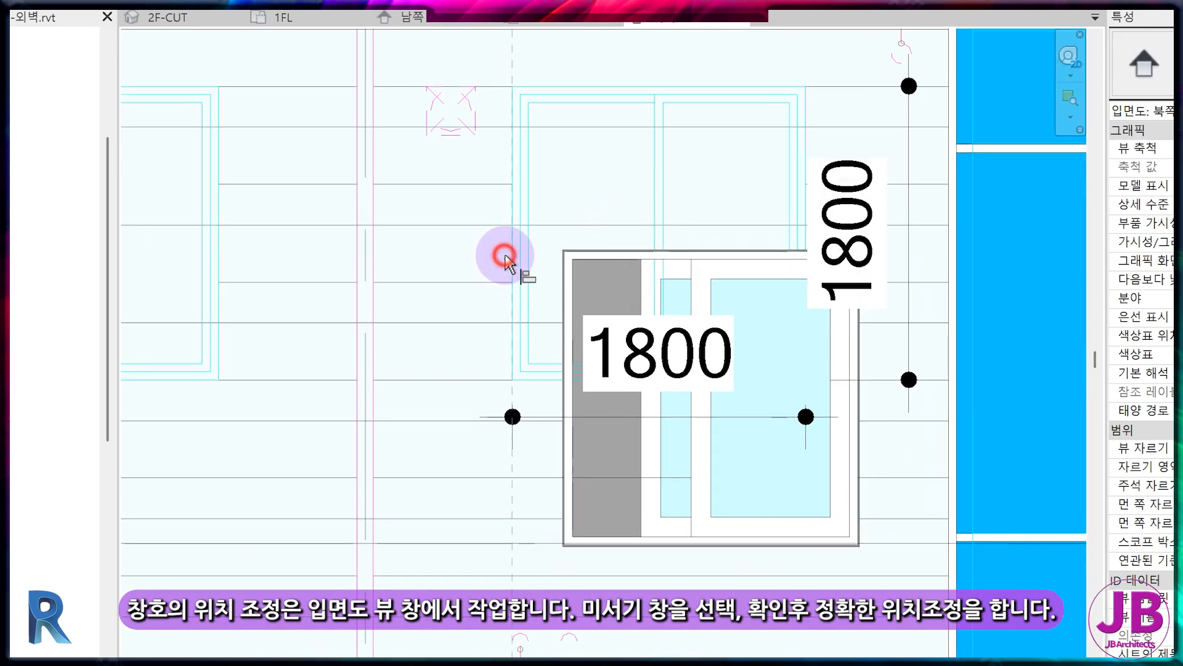
{"action": "left_click", "coordinate": [564, 281]}
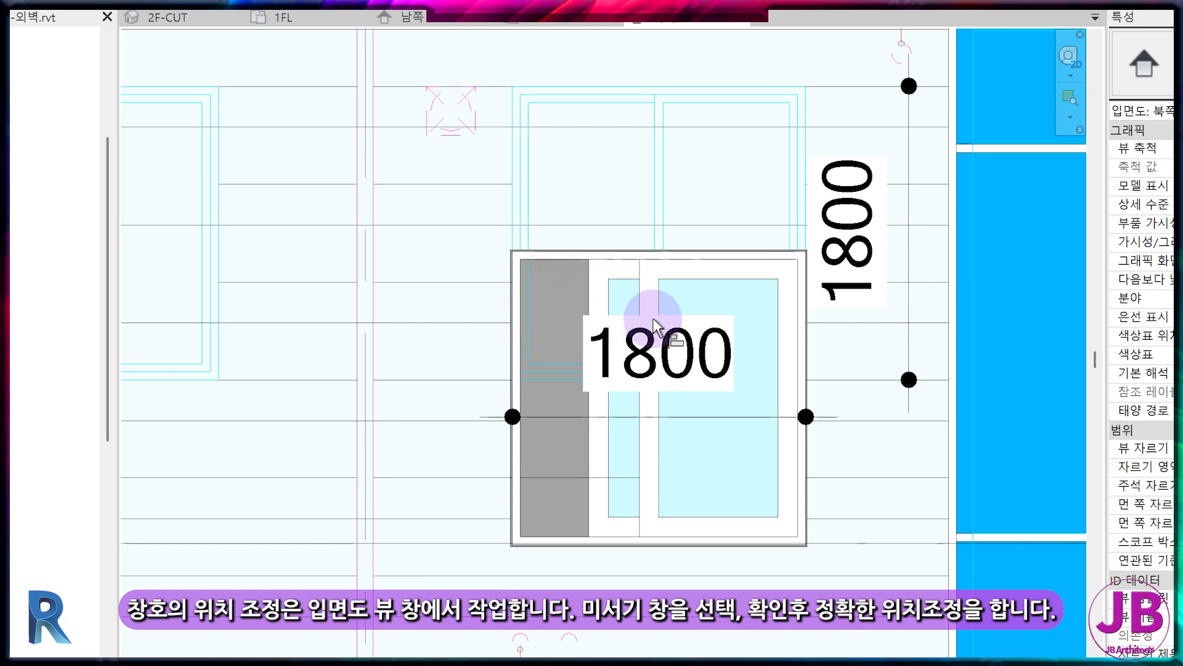
Step: Set the sliding window's level to 2FL and its sill height to 700
{"action": "left_click", "coordinate": [802, 547]}
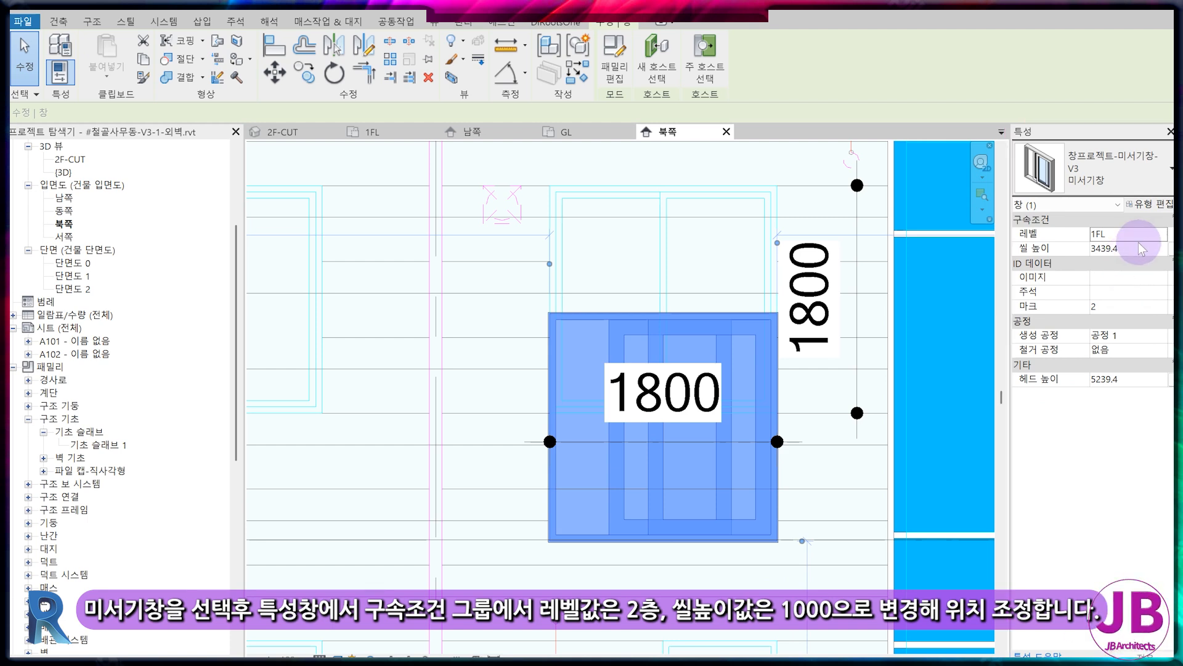
{"action": "left_click", "coordinate": [1163, 233]}
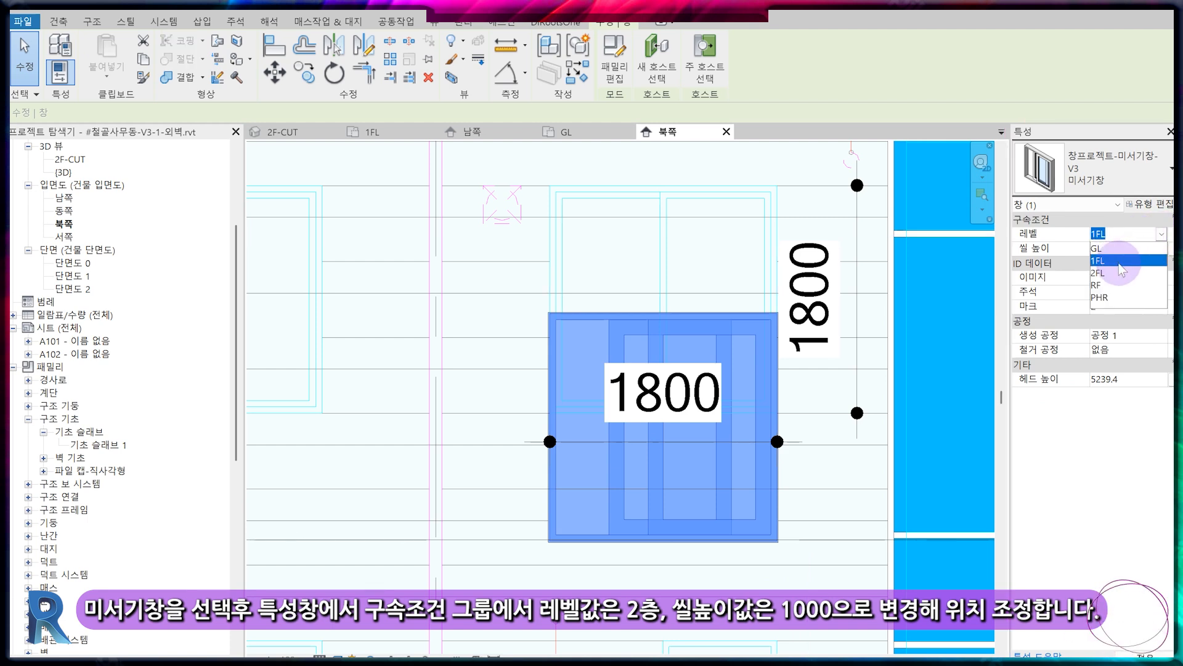
{"action": "left_click", "coordinate": [1099, 273]}
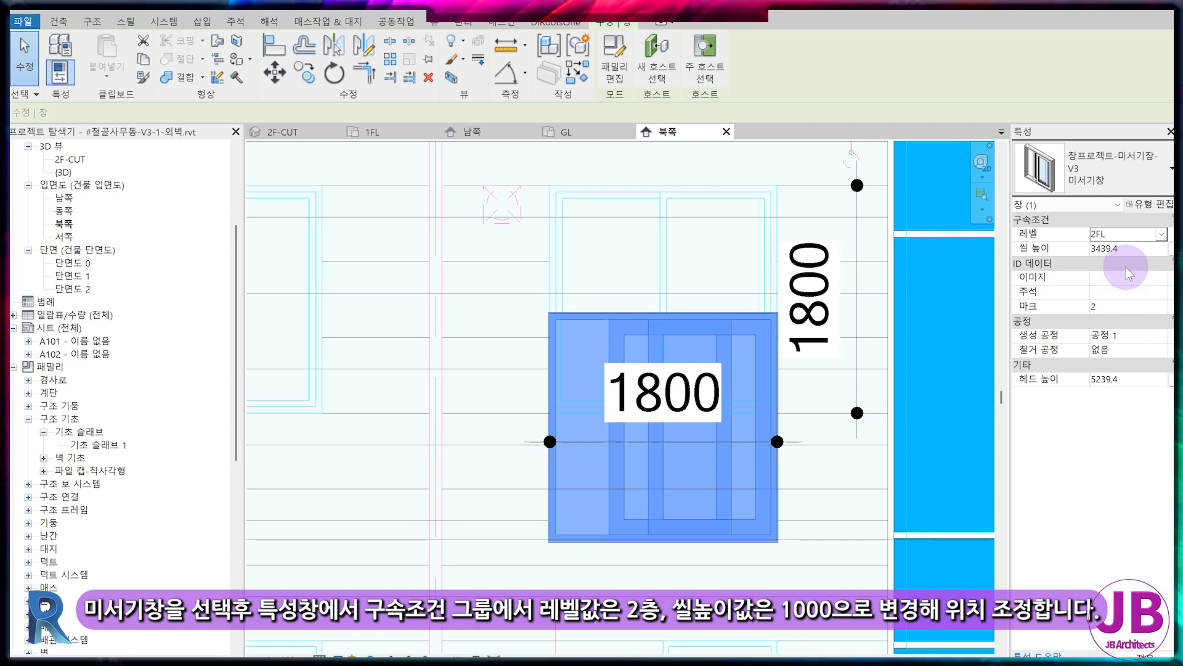
{"action": "scroll", "coordinate": [662, 498], "scroll_direction": "down", "scroll_amount": 2}
{"action": "left_click_drag", "start_coordinate": [1088, 250], "coordinate": [1126, 249]}
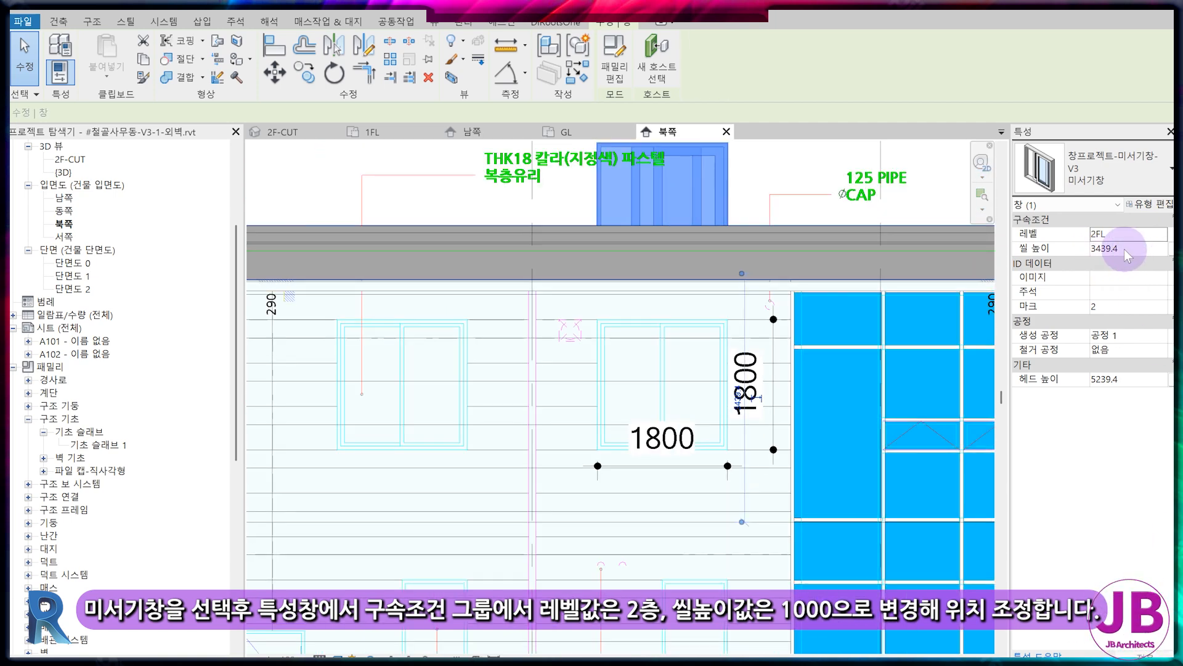
{"action": "type", "text": "7"}
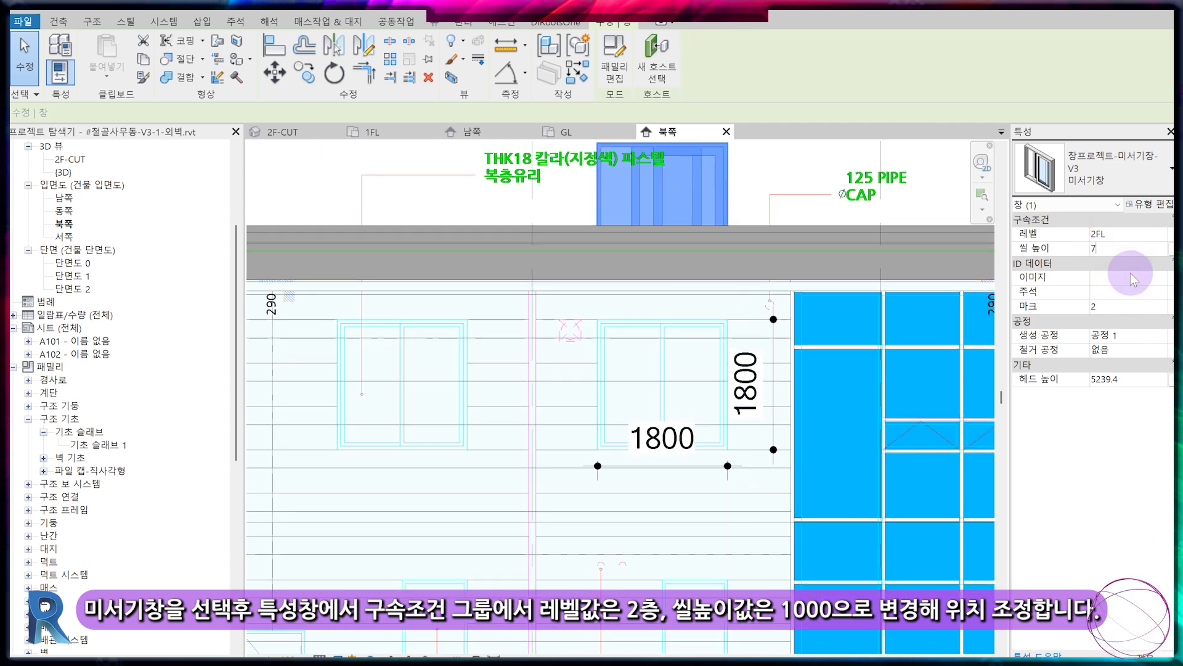
{"action": "type", "text": "00"}
{"action": "key", "text": "Return"}
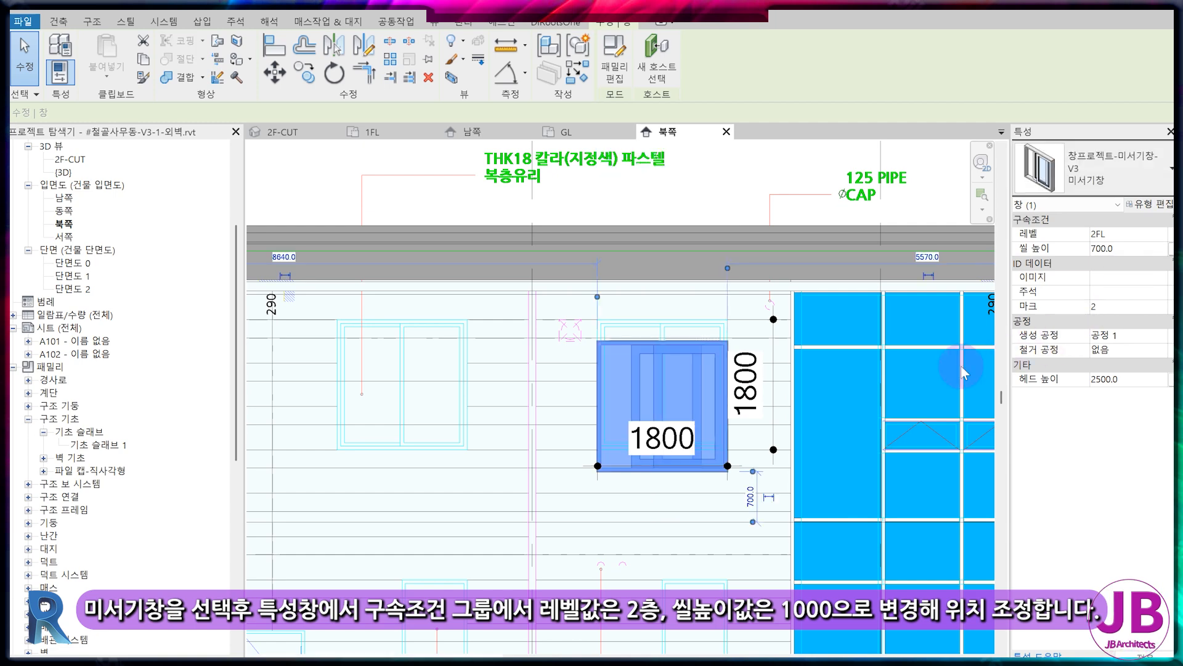
Step: Set the upper sliding window's sill height to 1000 and check its placement in the 2F-CUT 3D view
{"action": "type", "text": "1000"}
{"action": "key", "text": "Return"}
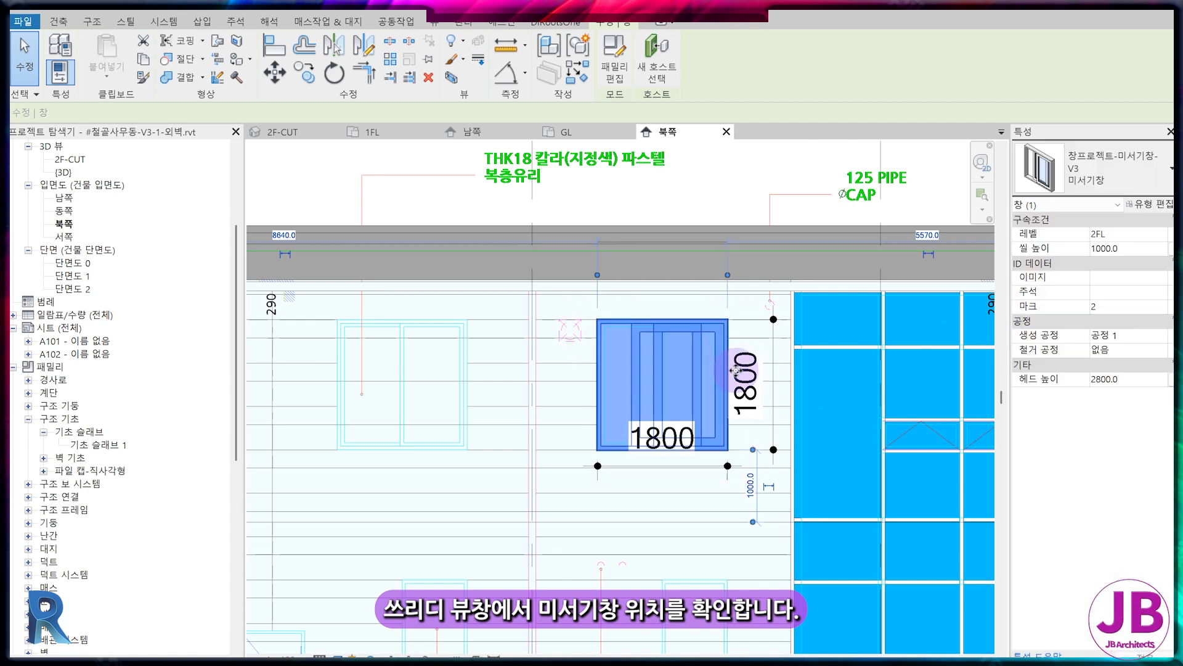
{"action": "left_click", "coordinate": [495, 273]}
{"action": "left_click", "coordinate": [298, 132]}
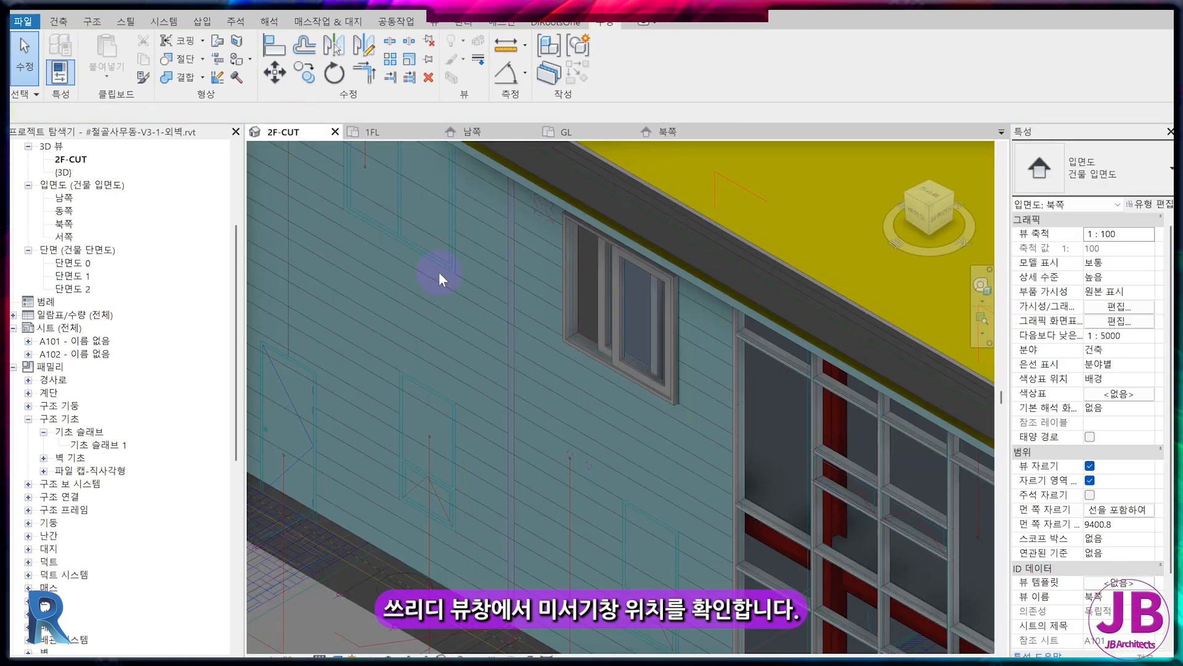
{"action": "left_click", "coordinate": [616, 357]}
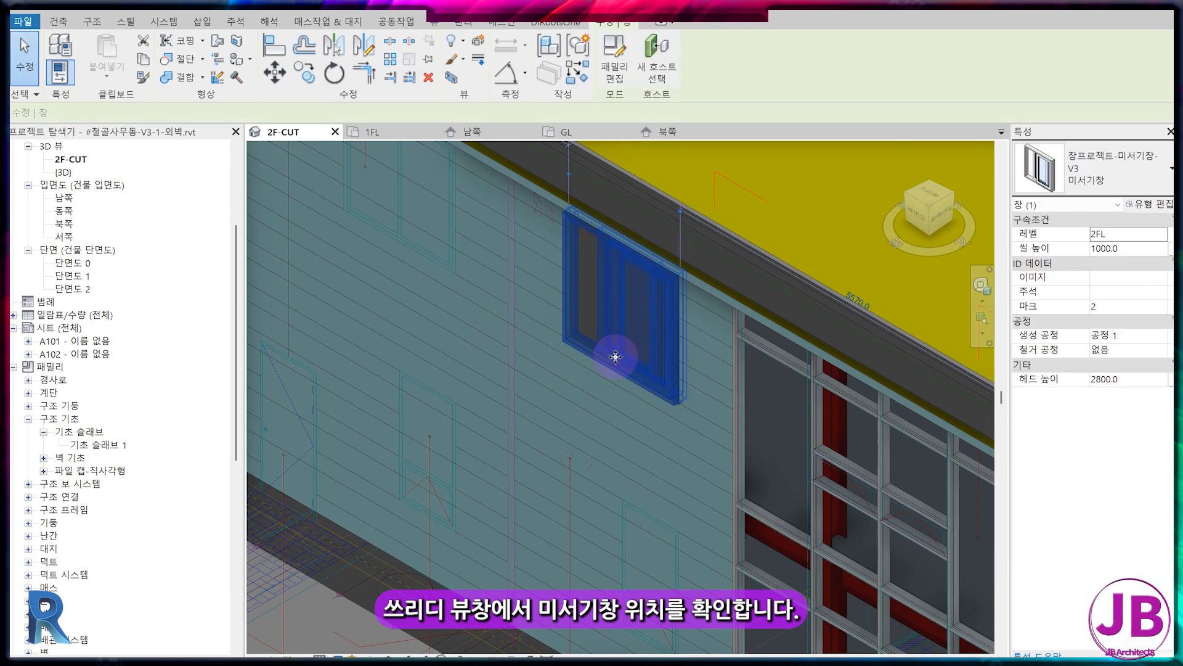
Step: In the north elevation (북쪽), copy the sliding window with multiple copying onto the drawing's two remaining upper window outlines
{"action": "left_click", "coordinate": [678, 132]}
{"action": "middle_click_drag", "start_coordinate": [728, 470], "coordinate": [806, 467]}
{"action": "key", "text": "v"}
{"action": "key", "text": "c"}
{"action": "key", "text": "o"}
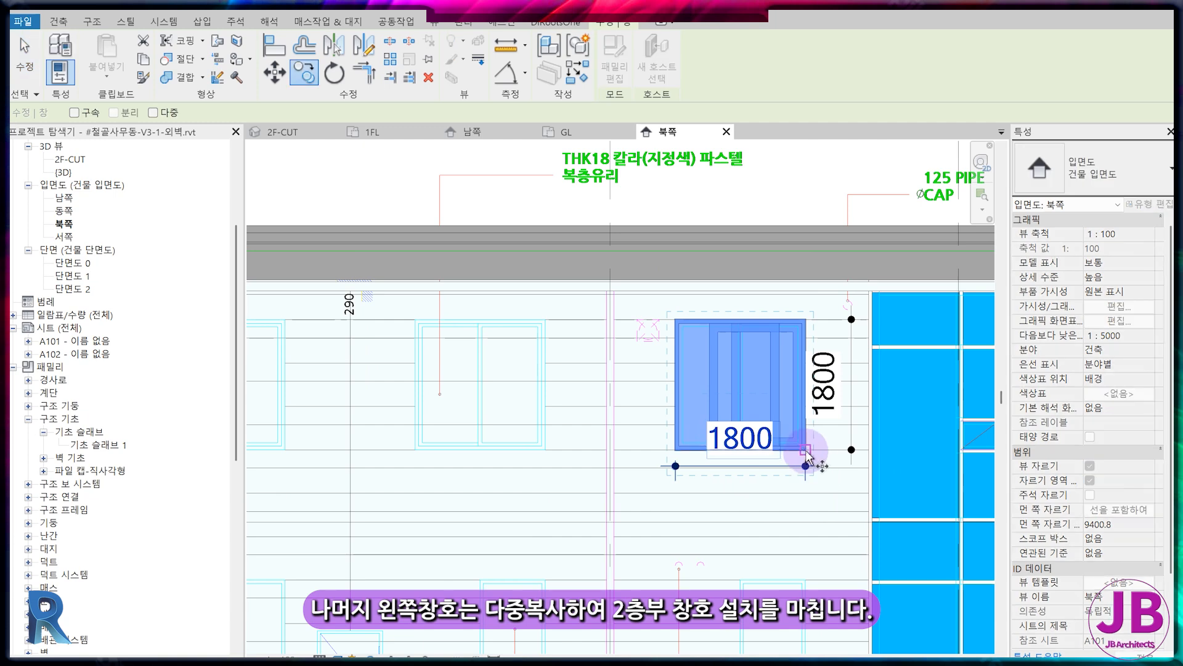
{"action": "left_click", "coordinate": [807, 454]}
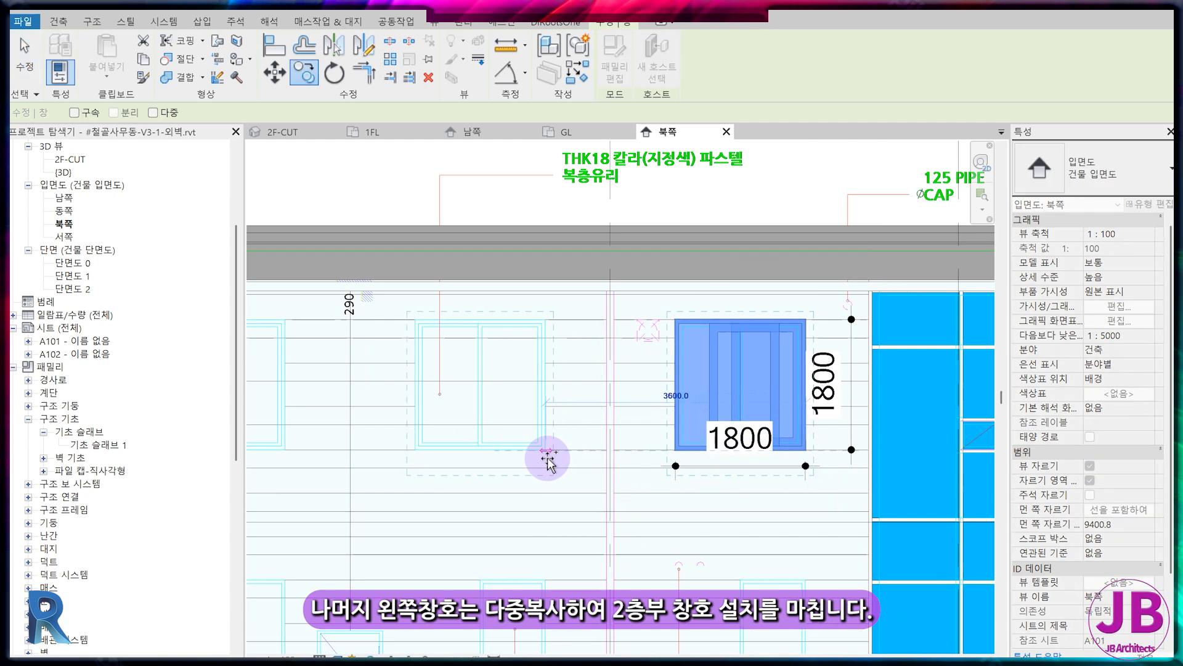
{"action": "left_click", "coordinate": [516, 454]}
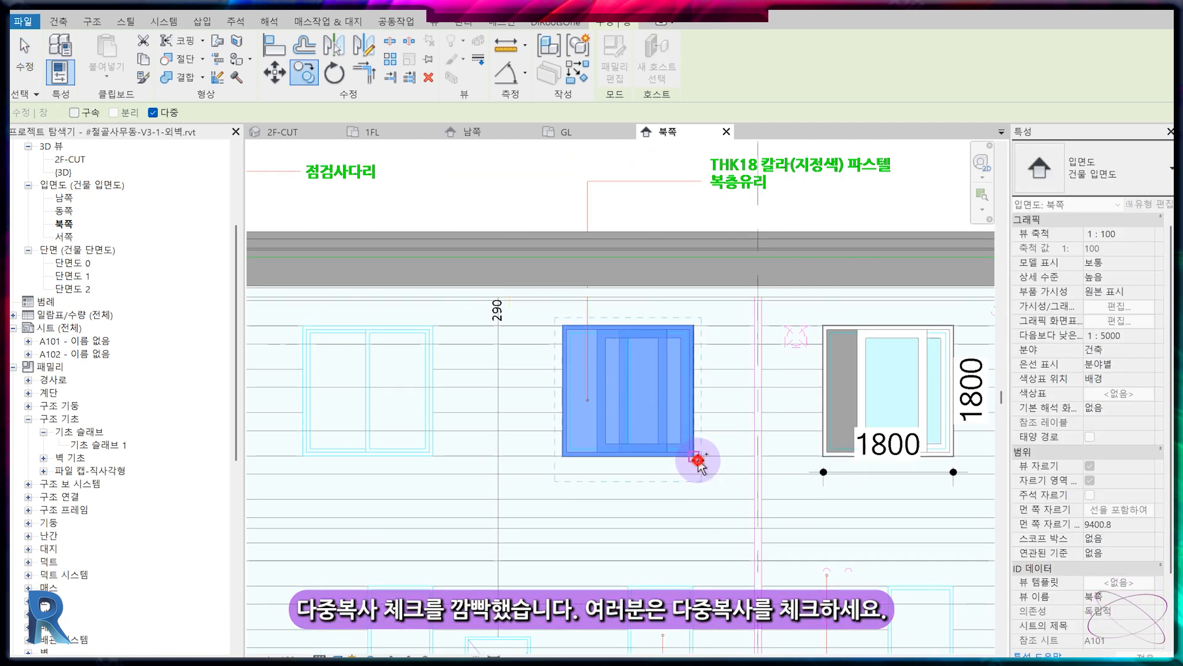
{"action": "left_click", "coordinate": [423, 455]}
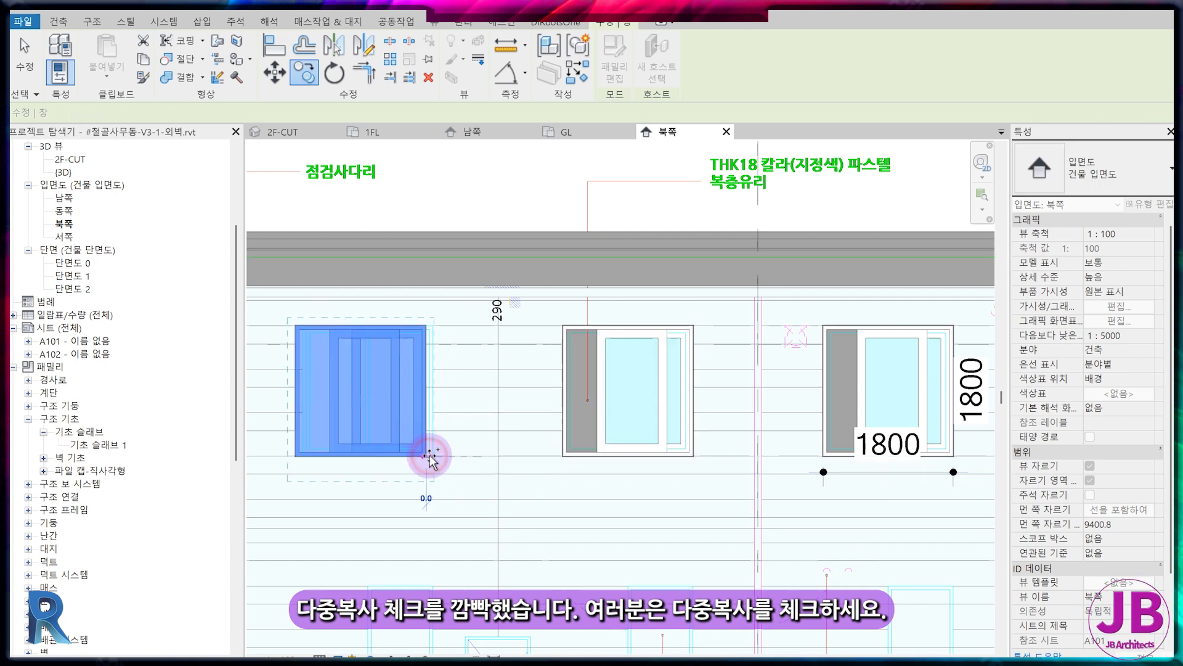
{"action": "middle_click_drag", "start_coordinate": [352, 454], "coordinate": [589, 437]}
{"action": "key", "text": "Escape"}
{"action": "key", "text": "Escape"}
Step: Align the right edge of the copied sliding window farthest from the curtain wall with the linked drawing's window outline
{"action": "scroll", "coordinate": [670, 468], "scroll_direction": "up", "scroll_amount": 4}
{"action": "key", "text": "a"}
{"action": "key", "text": "l"}
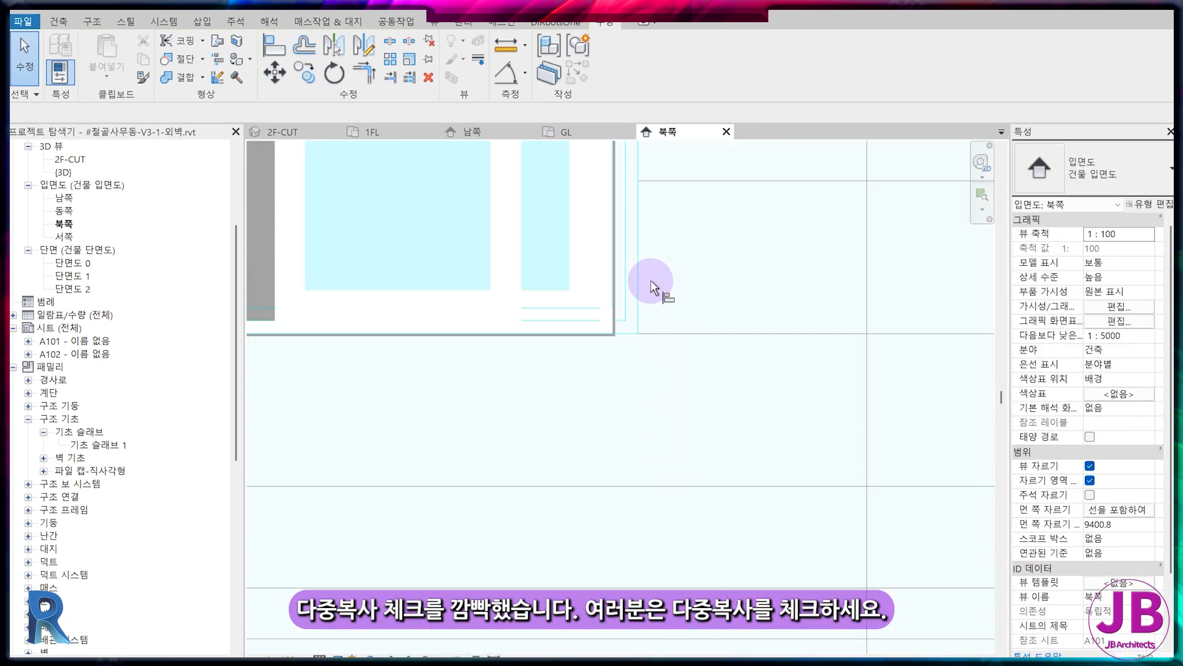
{"action": "left_click", "coordinate": [643, 281]}
{"action": "left_click", "coordinate": [616, 275]}
Step: Inspect the edges of the other two upper sliding windows against the linked drawing's window outlines
{"action": "scroll", "coordinate": [657, 342], "scroll_direction": "down", "scroll_amount": 2}
{"action": "middle_click_drag", "start_coordinate": [876, 342], "coordinate": [520, 385]}
{"action": "scroll", "coordinate": [709, 391], "scroll_direction": "up", "scroll_amount": 3}
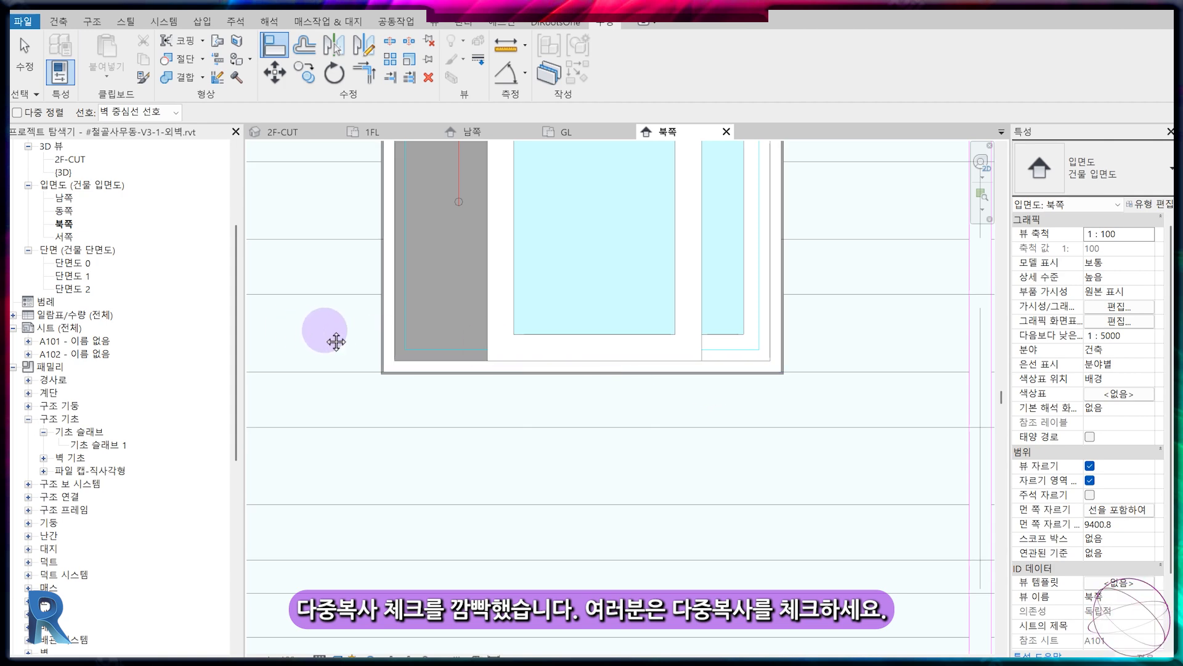
{"action": "middle_click_drag", "start_coordinate": [336, 341], "coordinate": [582, 351]}
{"action": "scroll", "coordinate": [610, 351], "scroll_direction": "up", "scroll_amount": 3}
{"action": "scroll", "coordinate": [693, 380], "scroll_direction": "down", "scroll_amount": 1}
{"action": "scroll", "coordinate": [693, 382], "scroll_direction": "down", "scroll_amount": 3}
{"action": "middle_click_drag", "start_coordinate": [815, 402], "coordinate": [505, 407]}
{"action": "scroll", "coordinate": [658, 433], "scroll_direction": "up", "scroll_amount": 2}
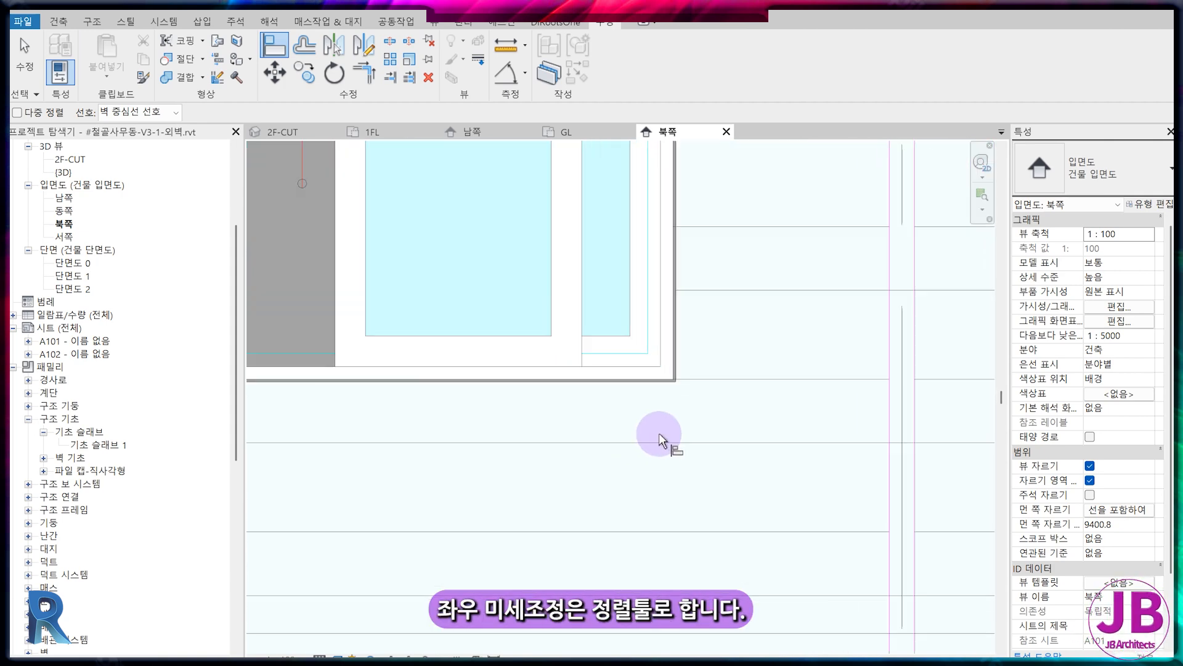
{"action": "scroll", "coordinate": [444, 401], "scroll_direction": "down", "scroll_amount": 4}
{"action": "middle_click_drag", "start_coordinate": [430, 421], "coordinate": [639, 428]}
{"action": "scroll", "coordinate": [715, 423], "scroll_direction": "down", "scroll_amount": 3}
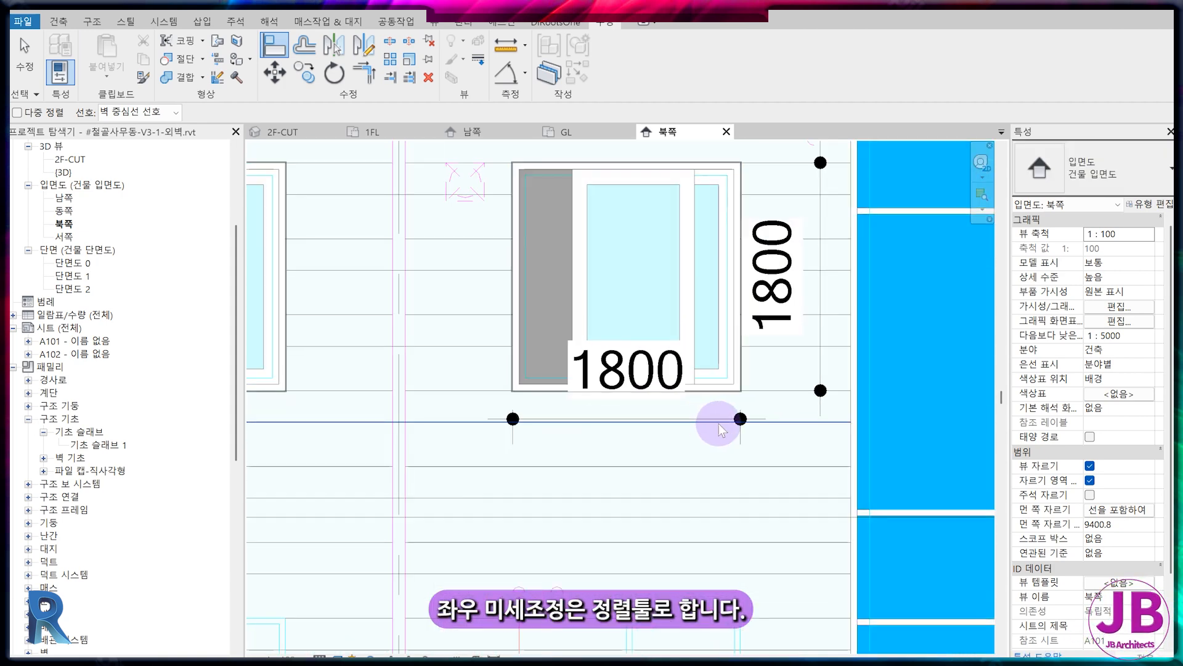
{"action": "middle_click_drag", "start_coordinate": [724, 492], "coordinate": [715, 429]}
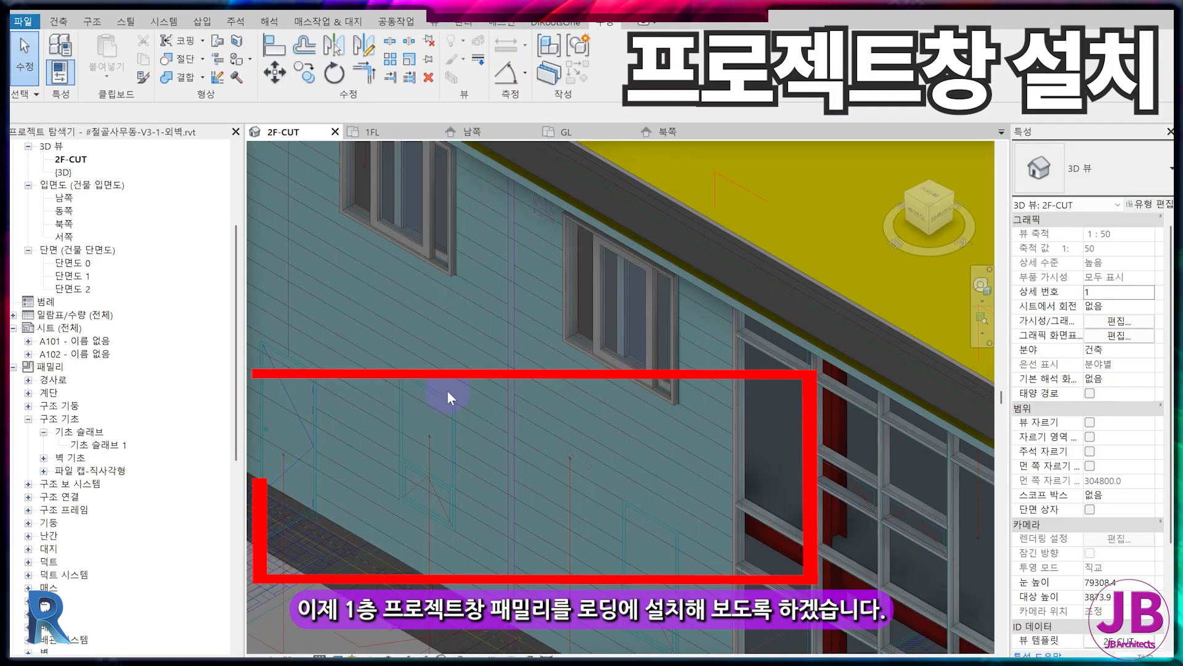
Step: Load the awning window family 창프로젝트-V1 into the project and close the family
{"action": "scroll", "coordinate": [446, 390], "scroll_direction": "down", "scroll_amount": 2}
{"action": "middle_click_drag", "start_coordinate": [447, 390], "coordinate": [576, 493]}
{"action": "middle_click_drag", "start_coordinate": [795, 518], "coordinate": [693, 410]}
{"action": "scroll", "coordinate": [693, 410], "scroll_direction": "up", "scroll_amount": 1}
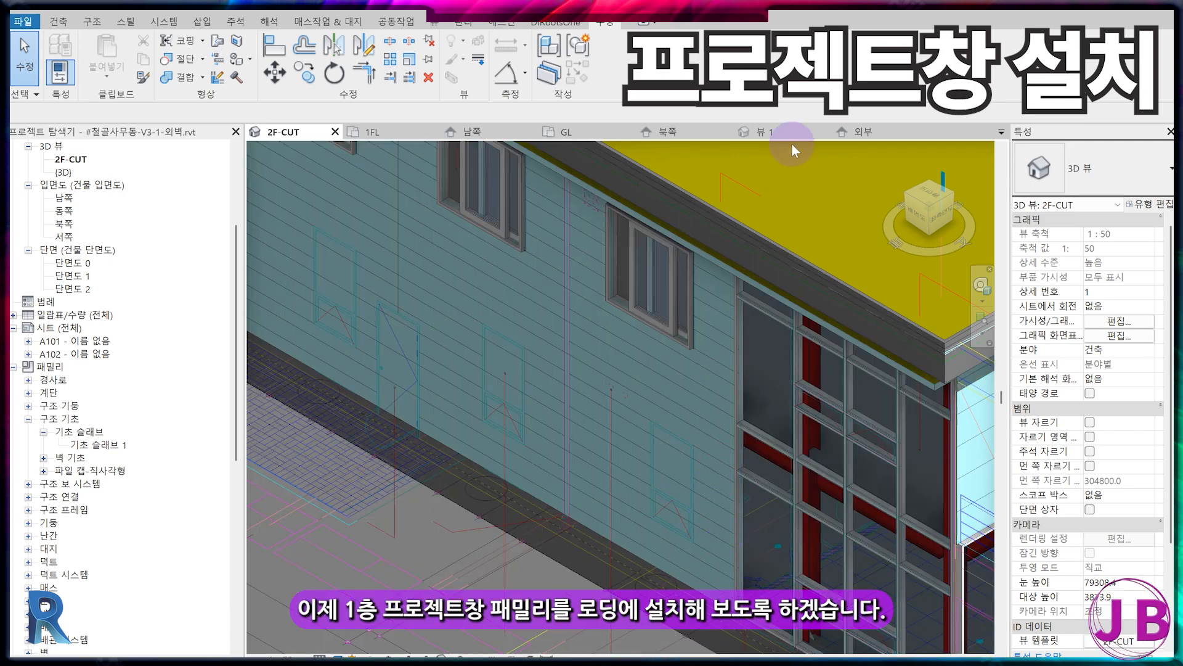
{"action": "left_click", "coordinate": [782, 132]}
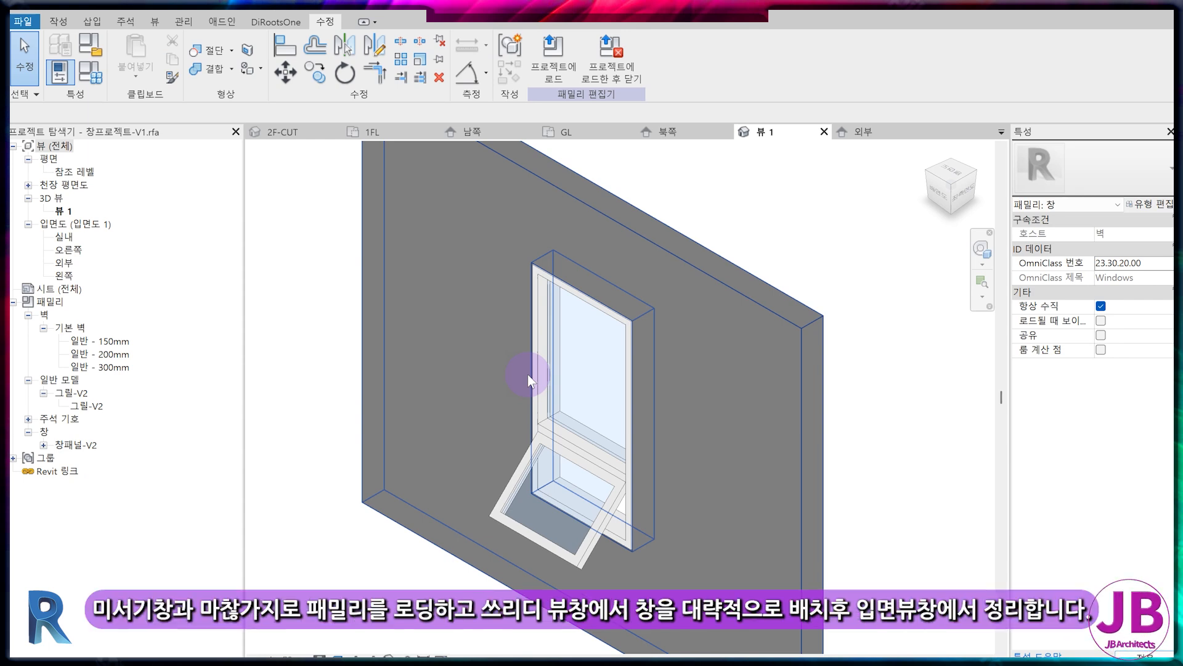
{"action": "left_click", "coordinate": [610, 62]}
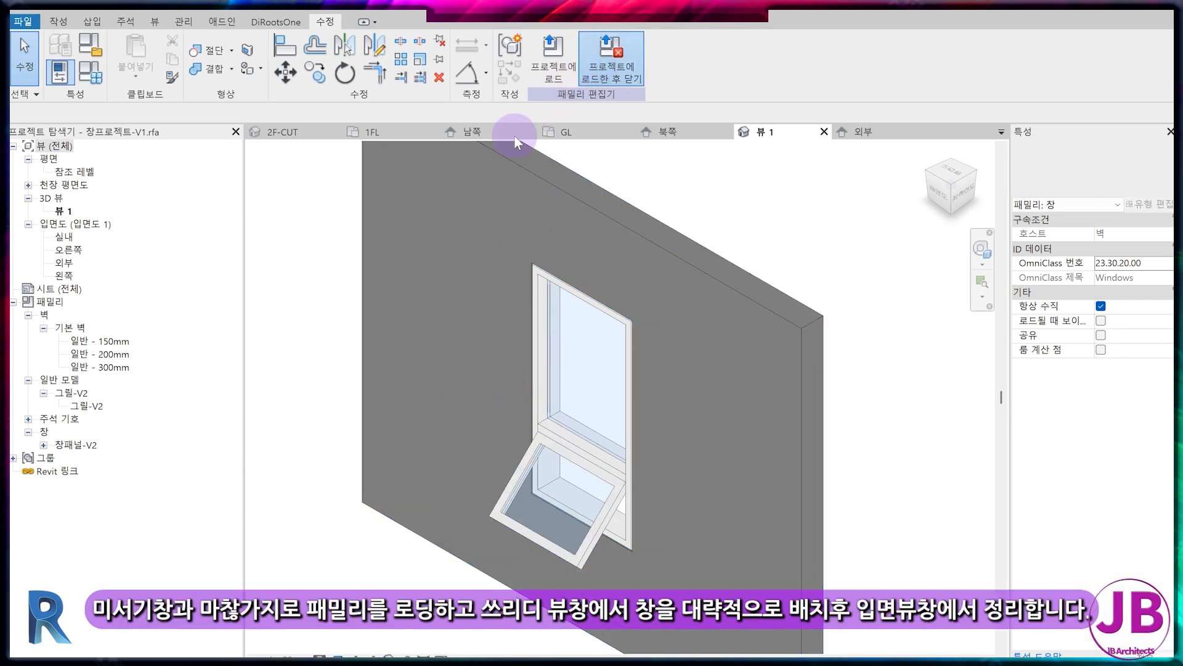
{"action": "left_click", "coordinate": [565, 360]}
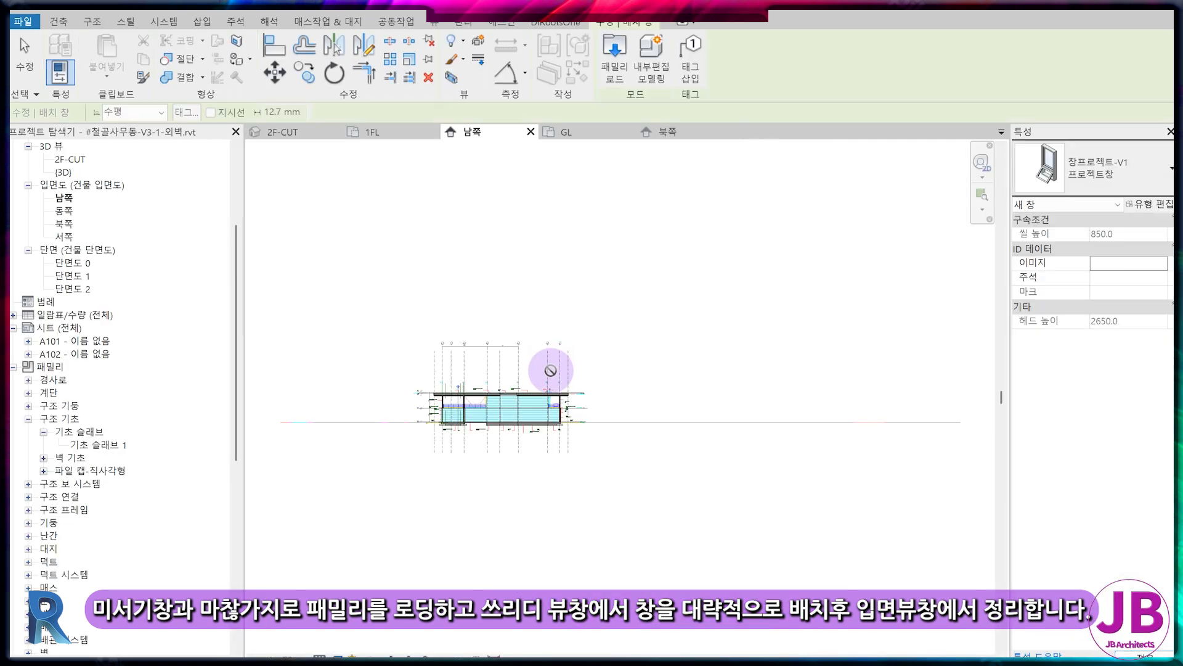
Step: In the 2F-CUT 3D view, place three 프로젝트창 windows on the ground-floor wall near the linked drawing's window outlines
{"action": "left_click", "coordinate": [278, 132]}
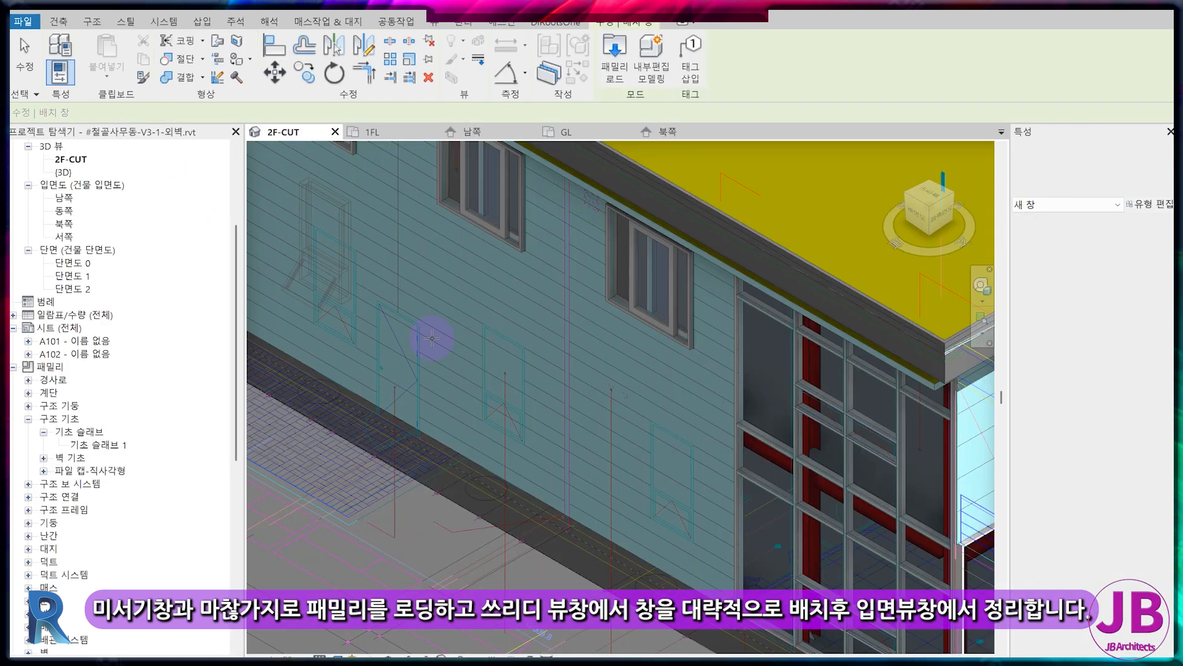
{"action": "left_click", "coordinate": [511, 365]}
{"action": "middle_click_drag", "start_coordinate": [360, 286], "coordinate": [630, 372]}
{"action": "left_click", "coordinate": [605, 352]}
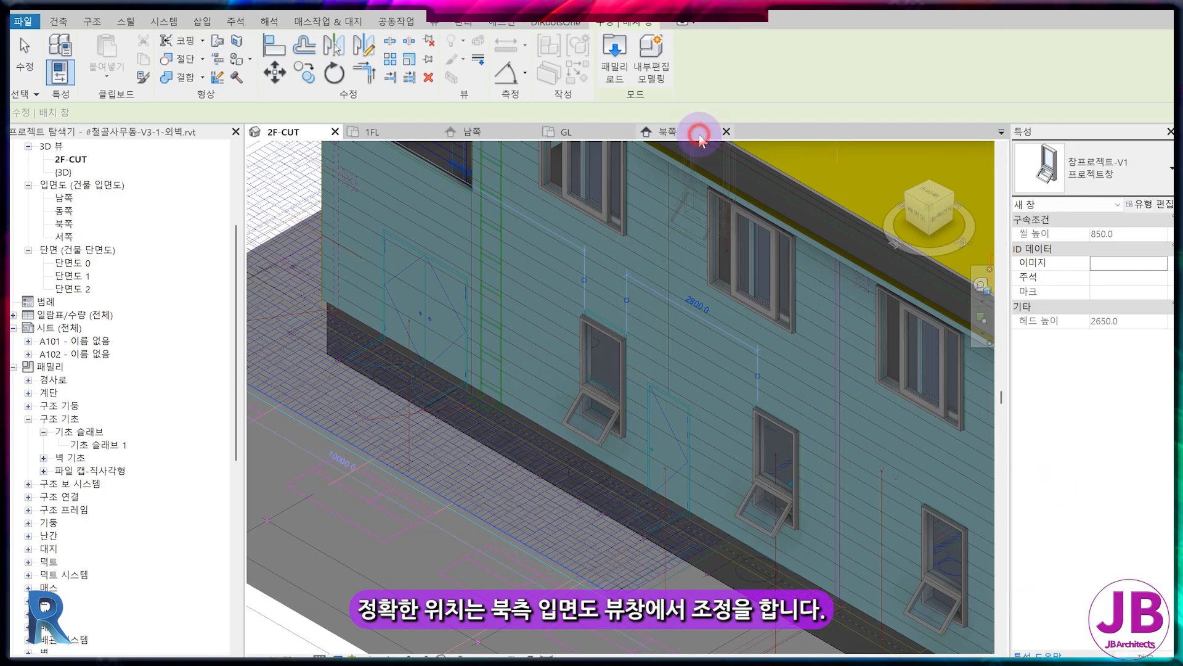
Step: In the north elevation (북쪽), align the left edge of the 프로젝트창 window nearest the curtain wall with the linked drawing
{"action": "left_click", "coordinate": [700, 137]}
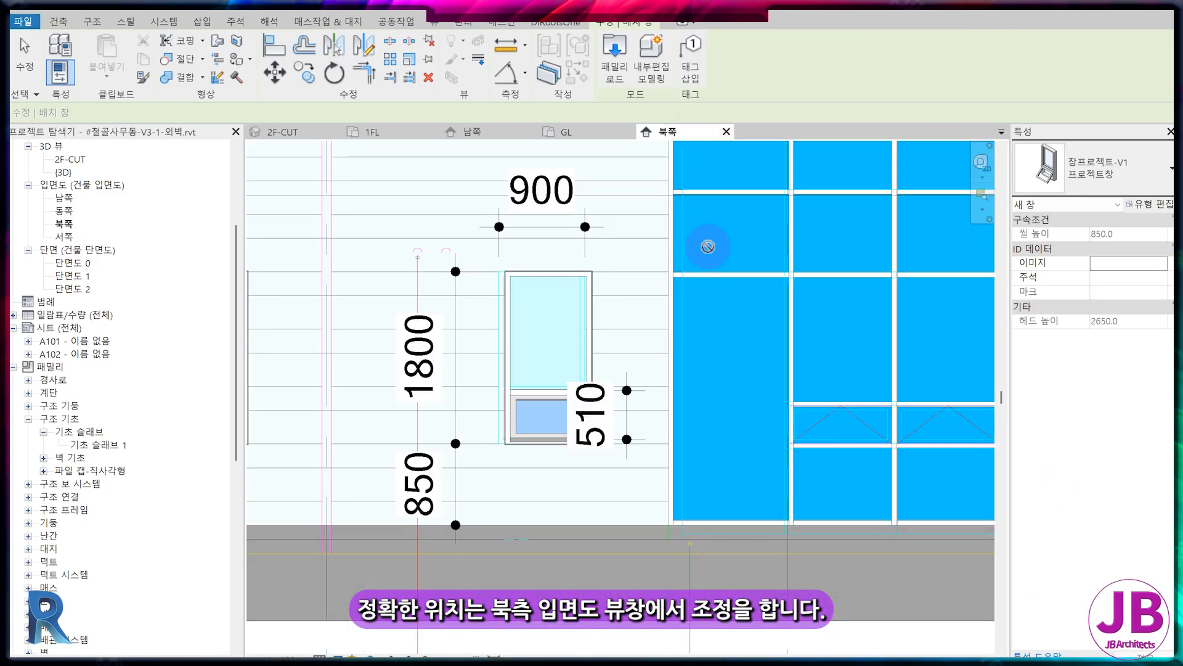
{"action": "key", "text": "Escape"}
{"action": "scroll", "coordinate": [736, 359], "scroll_direction": "up", "scroll_amount": 5}
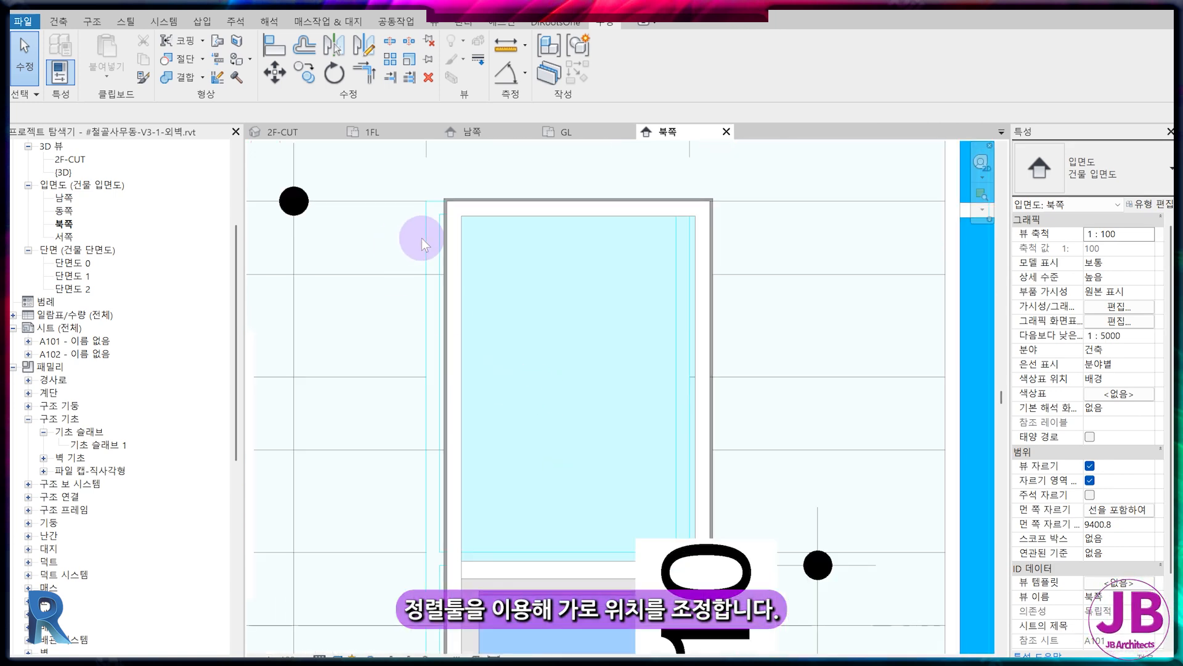
{"action": "key", "text": "a"}
{"action": "key", "text": "l"}
{"action": "left_click", "coordinate": [427, 239]}
{"action": "left_click", "coordinate": [443, 239]}
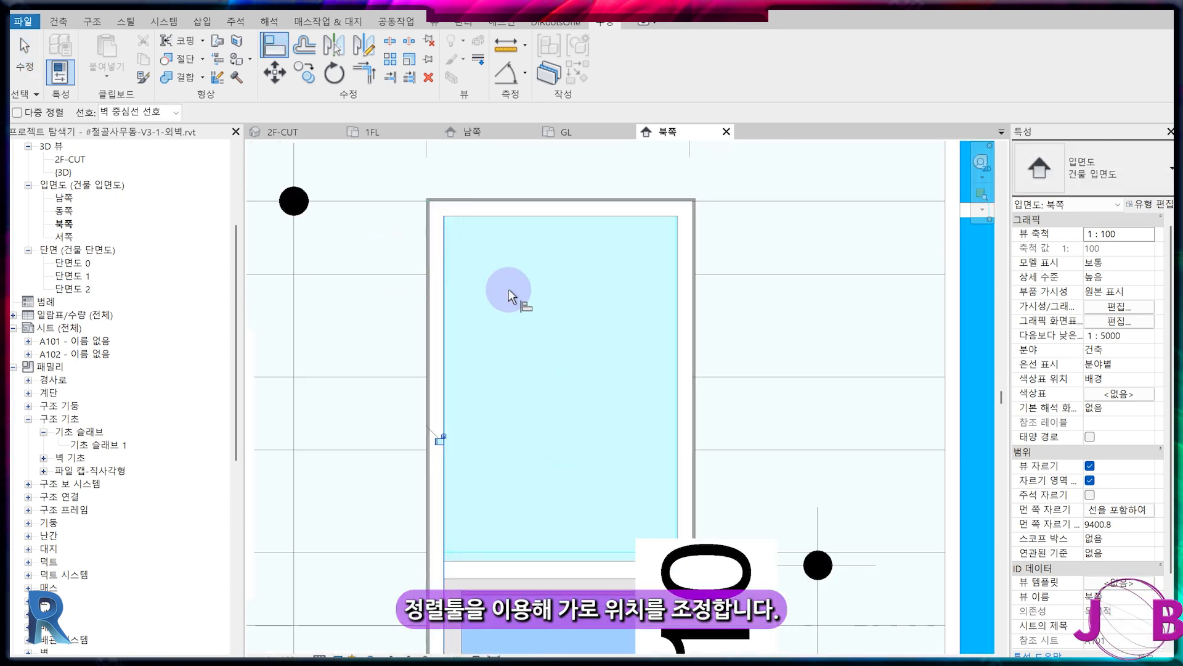
Step: Align the left edges of the other two ground-floor 프로젝트창 windows with their outlines in the linked drawing
{"action": "scroll", "coordinate": [508, 290], "scroll_direction": "down", "scroll_amount": 4}
{"action": "middle_click_drag", "start_coordinate": [265, 364], "coordinate": [697, 372]}
{"action": "scroll", "coordinate": [483, 327], "scroll_direction": "up", "scroll_amount": 5}
{"action": "left_click", "coordinate": [520, 302]}
{"action": "left_click", "coordinate": [550, 291]}
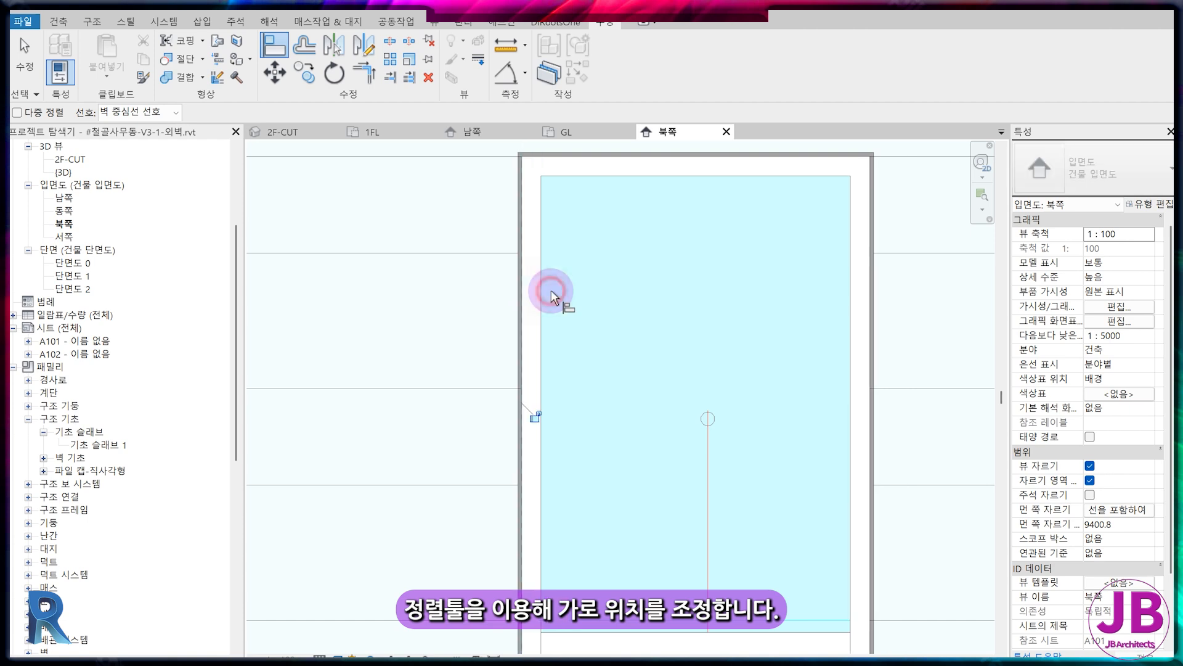
{"action": "scroll", "coordinate": [516, 317], "scroll_direction": "down", "scroll_amount": 3}
{"action": "scroll", "coordinate": [475, 391], "scroll_direction": "up", "scroll_amount": 4}
{"action": "left_click", "coordinate": [454, 246]}
{"action": "left_click", "coordinate": [448, 290]}
{"action": "key", "text": "Escape"}
{"action": "key", "text": "Escape"}
Step: Change the level of the ground-floor window farthest from the curtain wall to 1FL
{"action": "left_click", "coordinate": [507, 272]}
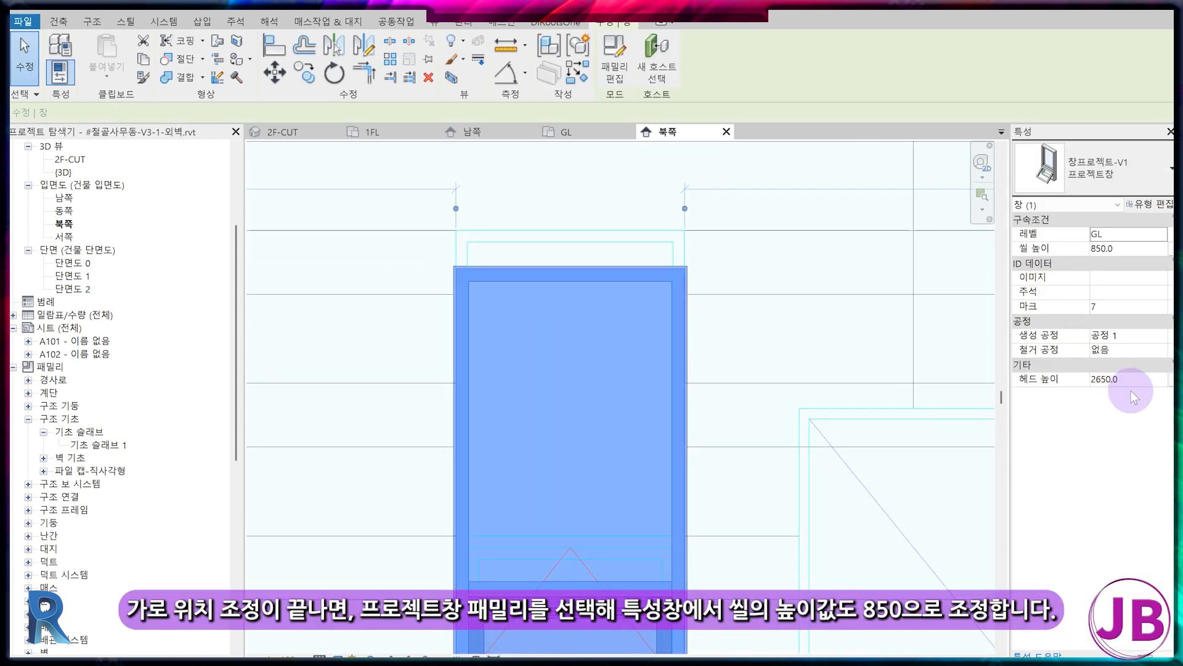
{"action": "scroll", "coordinate": [729, 283], "scroll_direction": "down", "scroll_amount": 3}
{"action": "left_click", "coordinate": [1130, 233]}
{"action": "left_click", "coordinate": [1130, 233]}
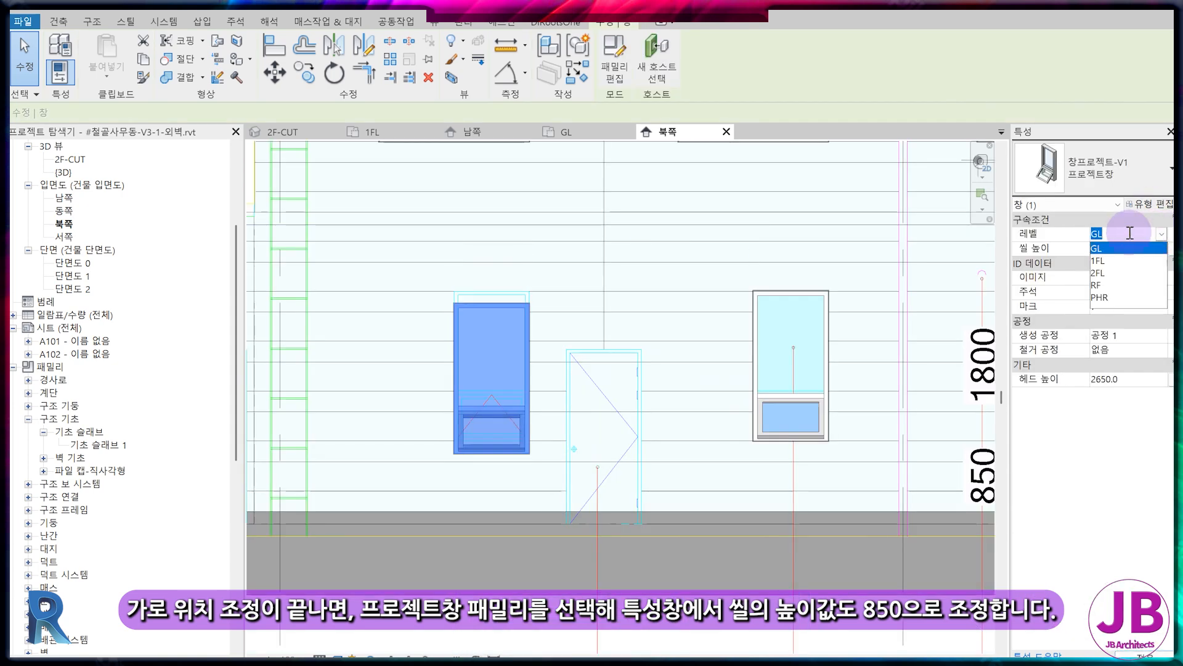
{"action": "left_click", "coordinate": [1099, 260]}
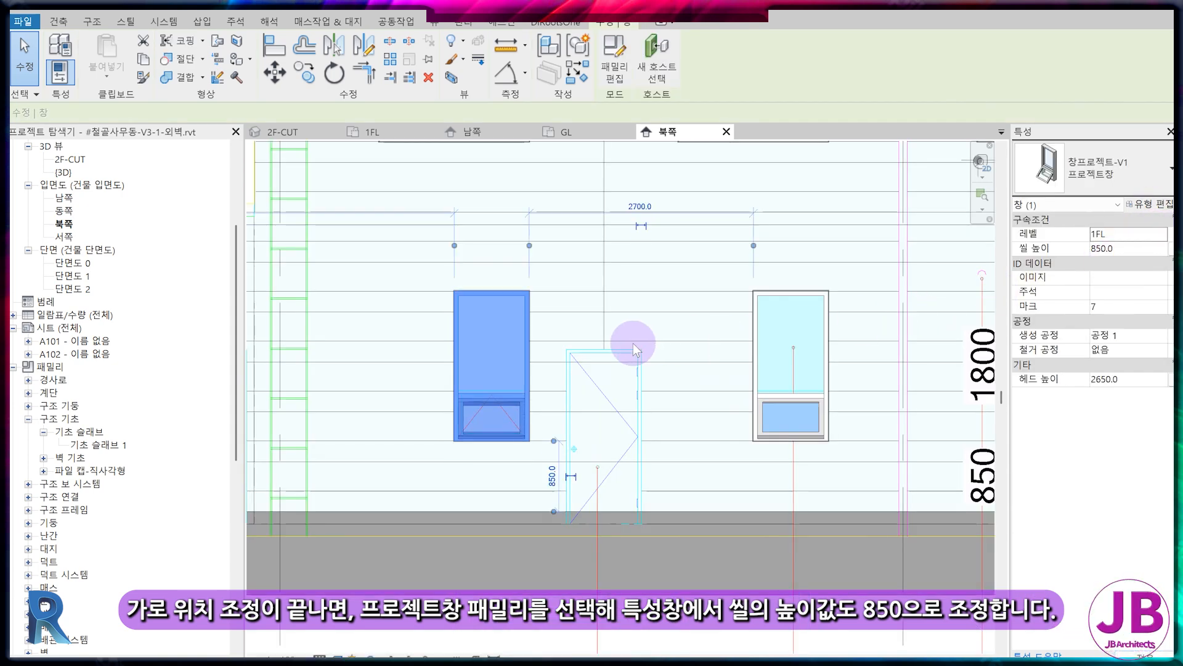
{"action": "key", "text": "Escape"}
Step: Check the middle ground-floor window's level and sill height, and review the window layout in the 2F-CUT 3D view
{"action": "left_click", "coordinate": [829, 412]}
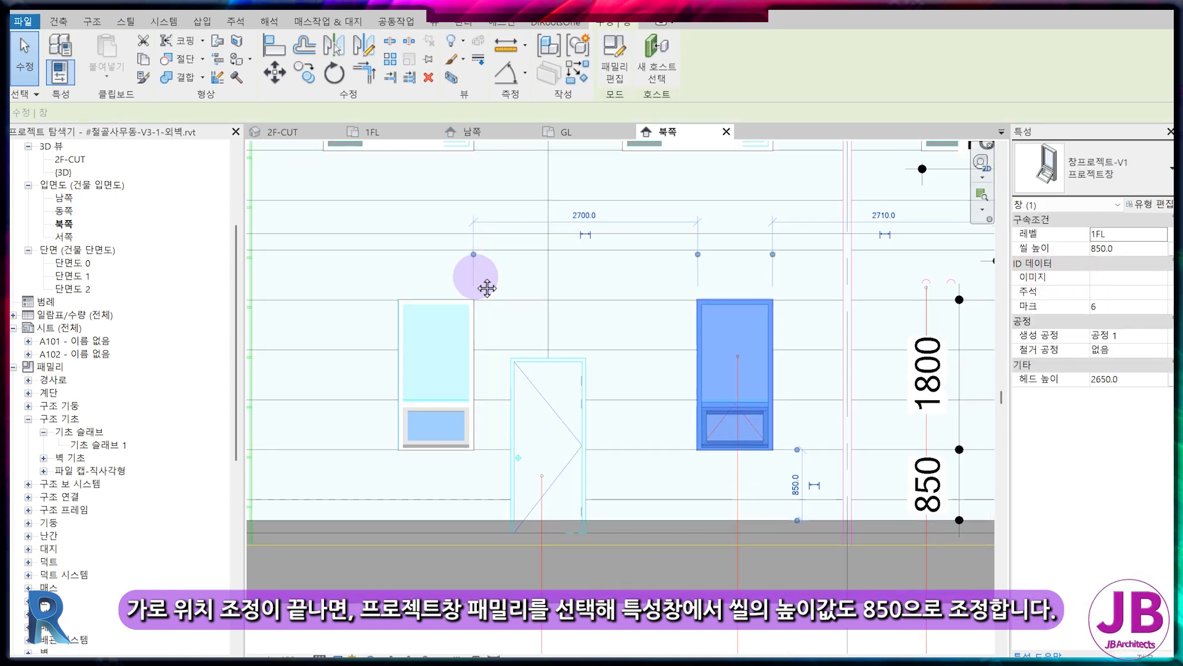
{"action": "scroll", "coordinate": [487, 288], "scroll_direction": "down", "scroll_amount": 6}
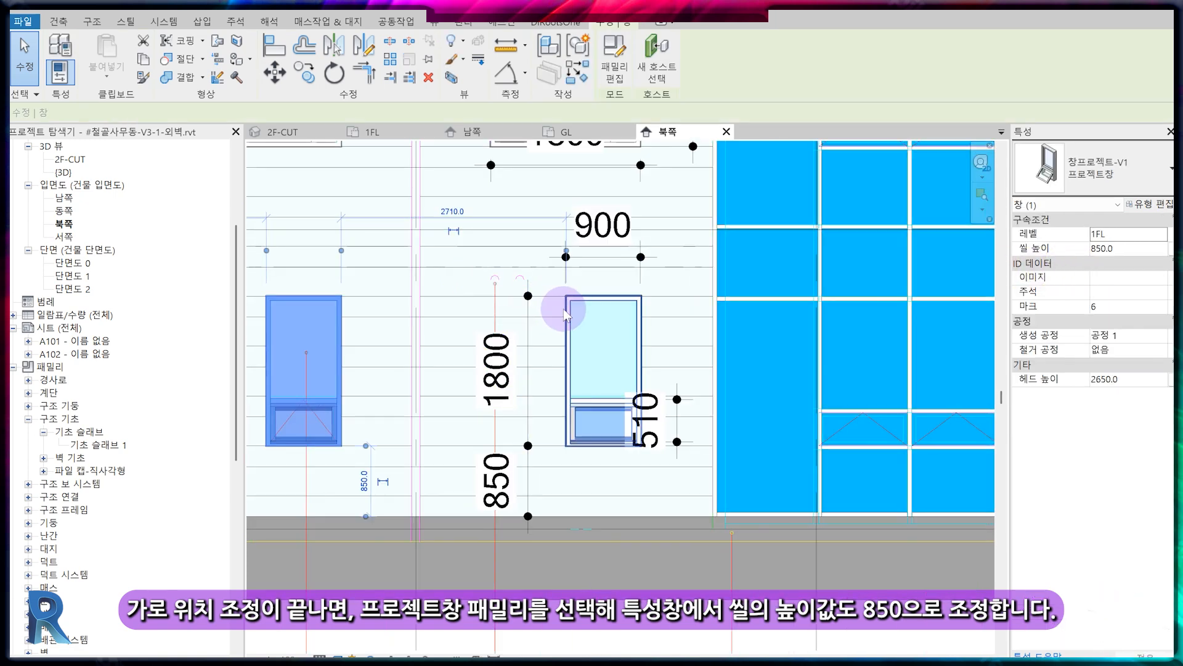
{"action": "left_click", "coordinate": [298, 137]}
{"action": "middle_click_drag", "start_coordinate": [800, 560], "coordinate": [691, 511]}
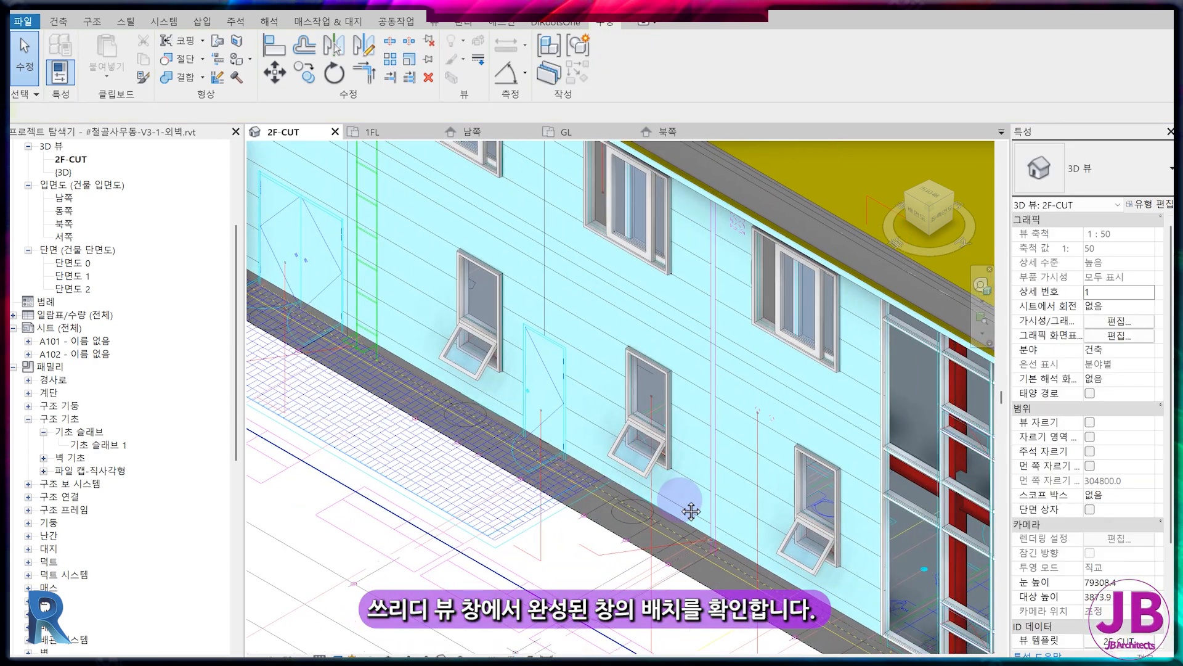
Step: Enter a negative 위치 value in the 프로젝트창 type properties to recess the ground-floor windows into the exterior wall
{"action": "left_click", "coordinate": [838, 501]}
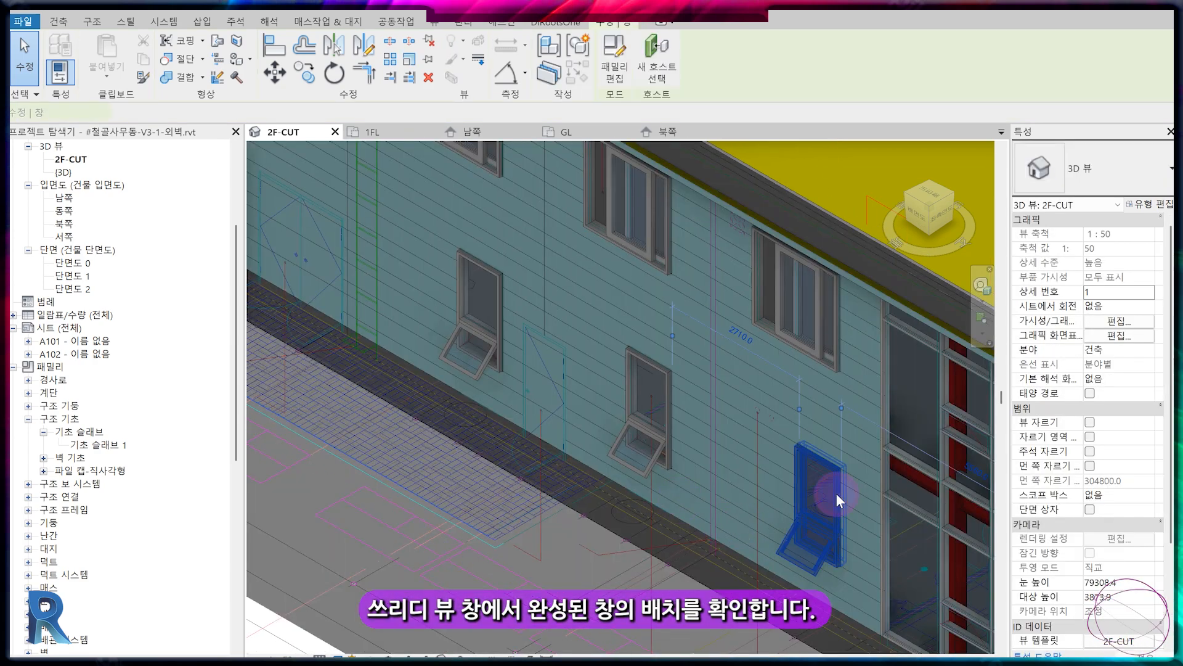
{"action": "left_click", "coordinate": [1147, 204]}
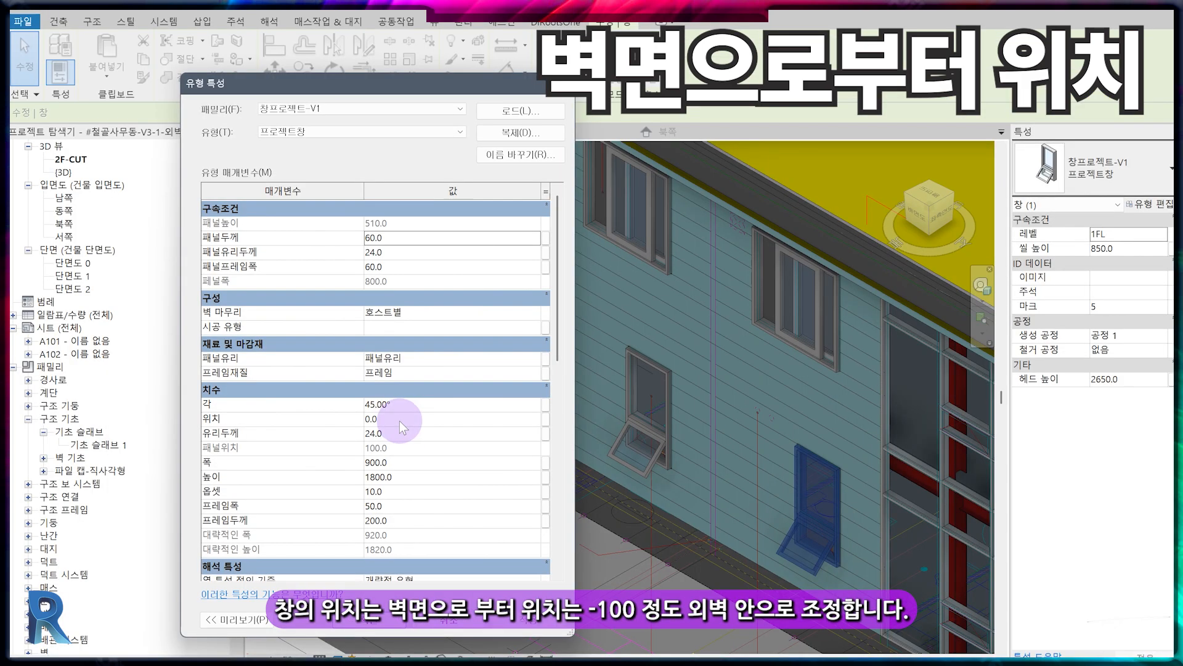
{"action": "left_click", "coordinate": [654, 456]}
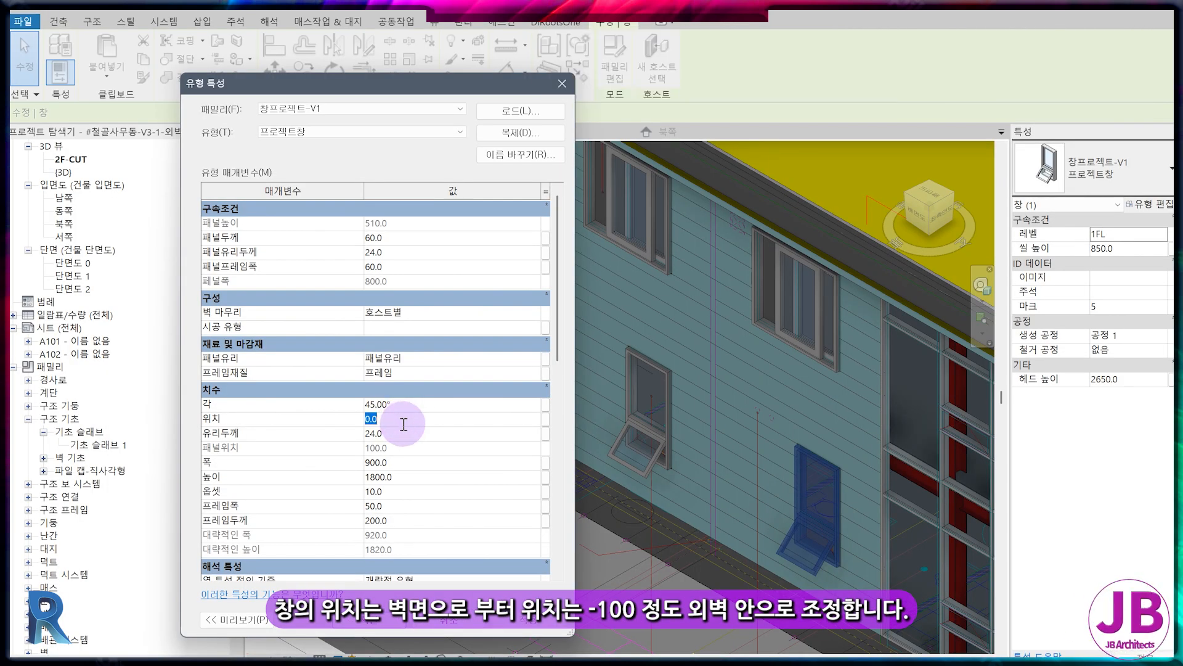
{"action": "type", "text": "-2"}
{"action": "key", "text": "Return"}
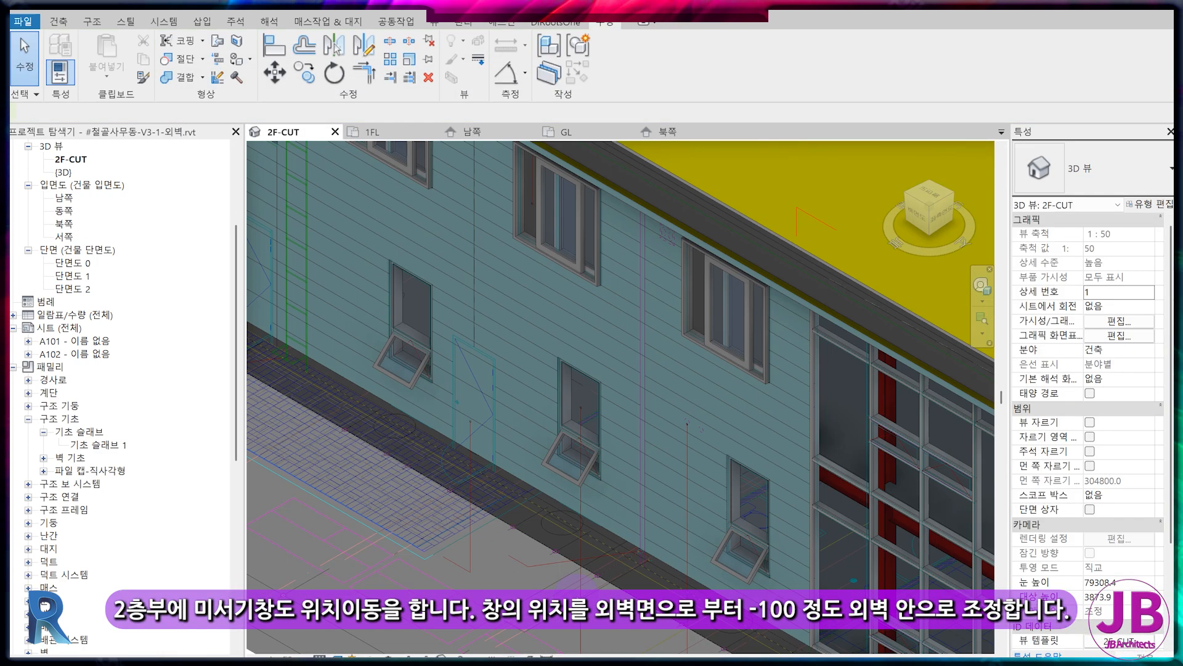
Step: Select the three upper sliding windows and adjust their type's position to recess them into the exterior wall
{"action": "left_click", "coordinate": [721, 324]}
{"action": "middle_click_drag", "start_coordinate": [449, 192], "coordinate": [645, 319]}
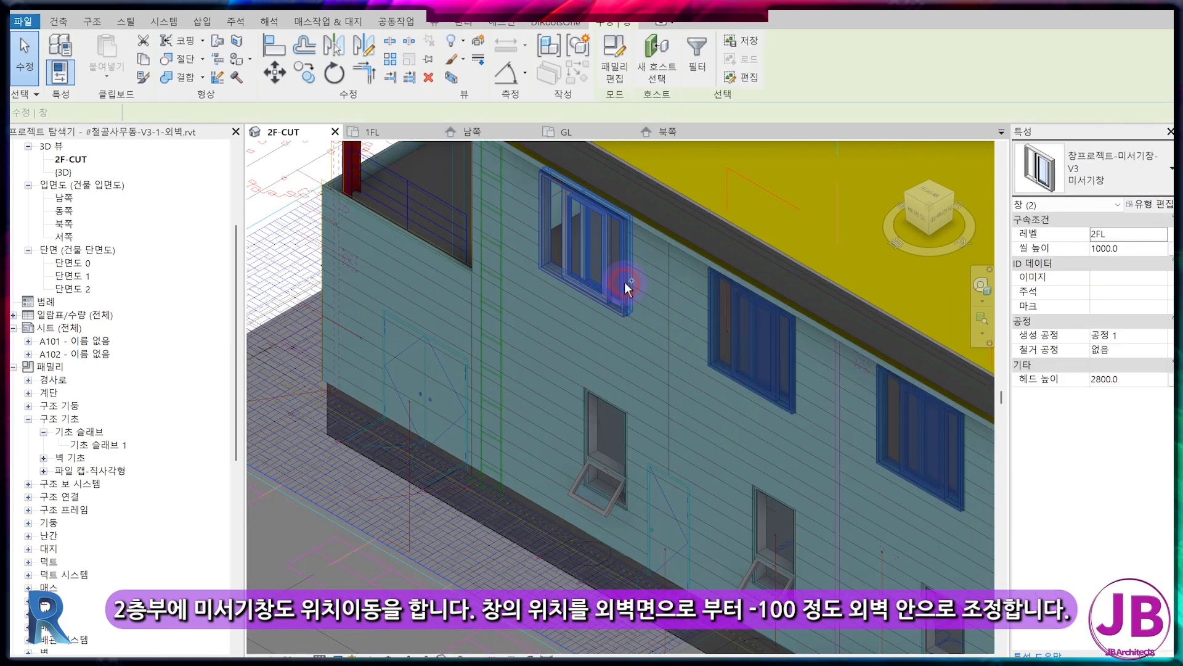
{"action": "left_click", "coordinate": [626, 278], "text": "ctrl"}
{"action": "left_click", "coordinate": [1166, 210]}
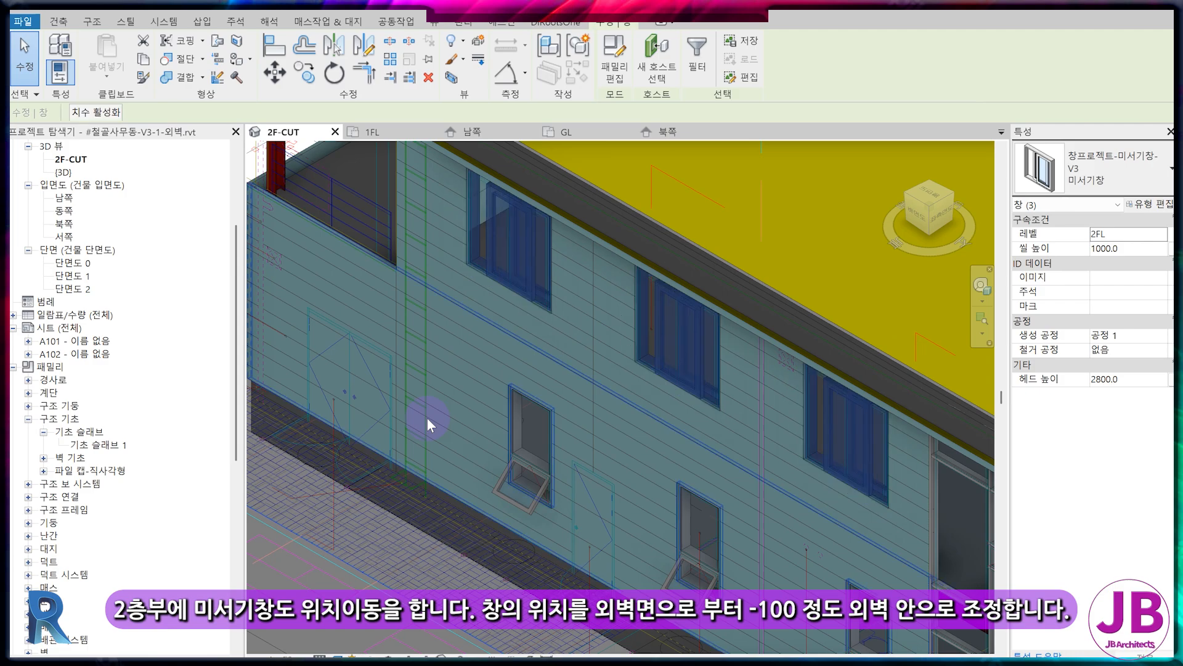
{"action": "key", "text": "Escape"}
{"action": "scroll", "coordinate": [815, 500], "scroll_direction": "up", "scroll_amount": 3}
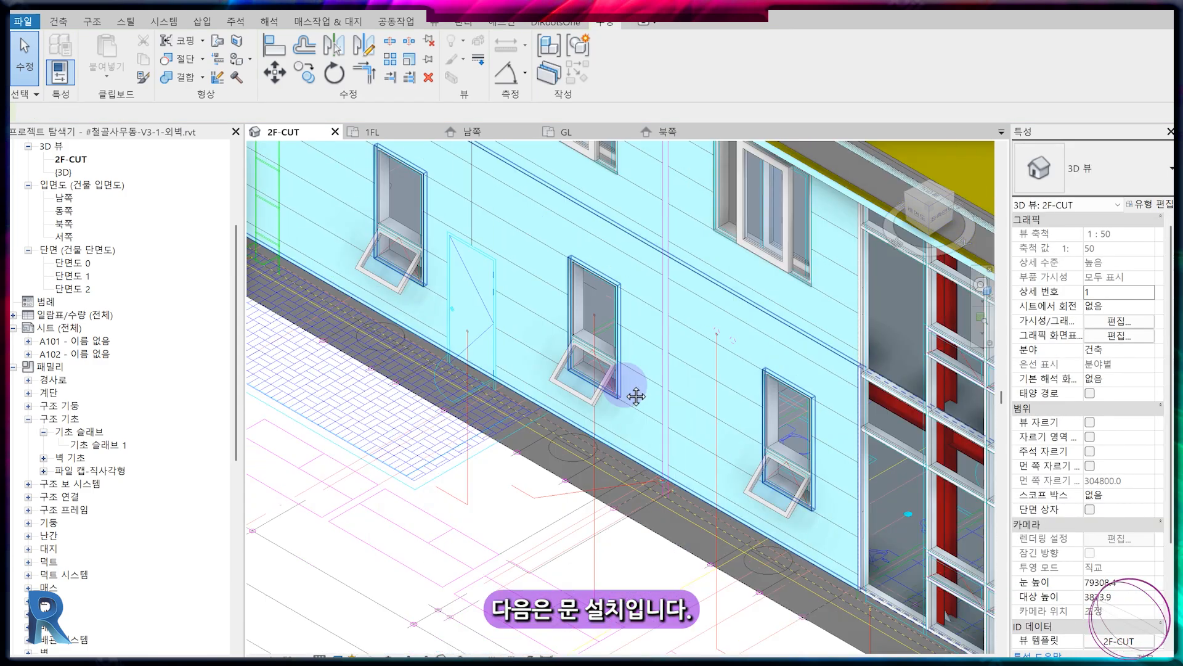
Step: Load the single-door family #JB-도어-SD-Sing-DR-V1 into the project #철골사무동-V3-1-외벽.rvt and close it, saving its changes
{"action": "scroll", "coordinate": [634, 483], "scroll_direction": "down", "scroll_amount": 3}
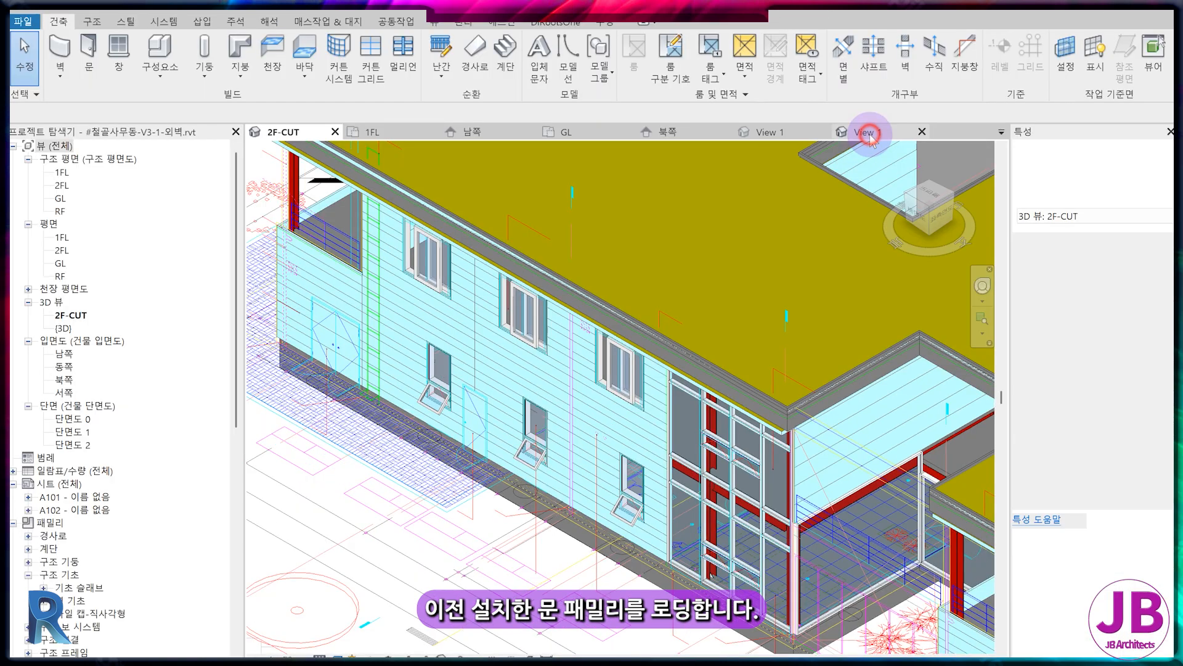
{"action": "left_click", "coordinate": [869, 136]}
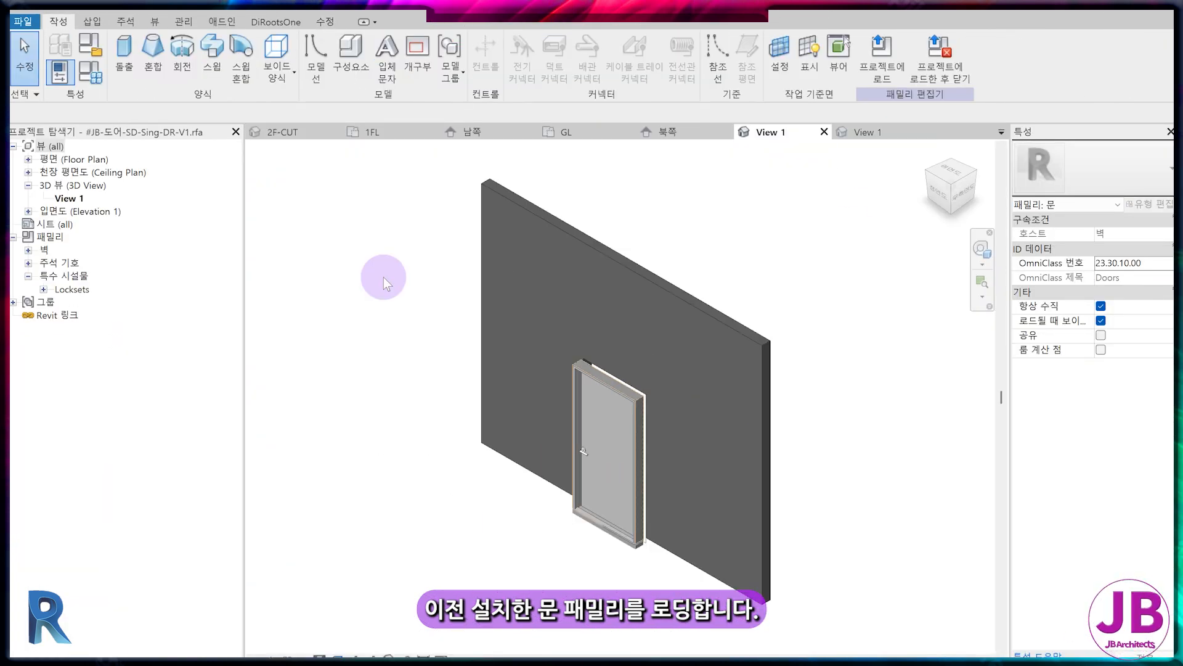
{"action": "left_click", "coordinate": [940, 55]}
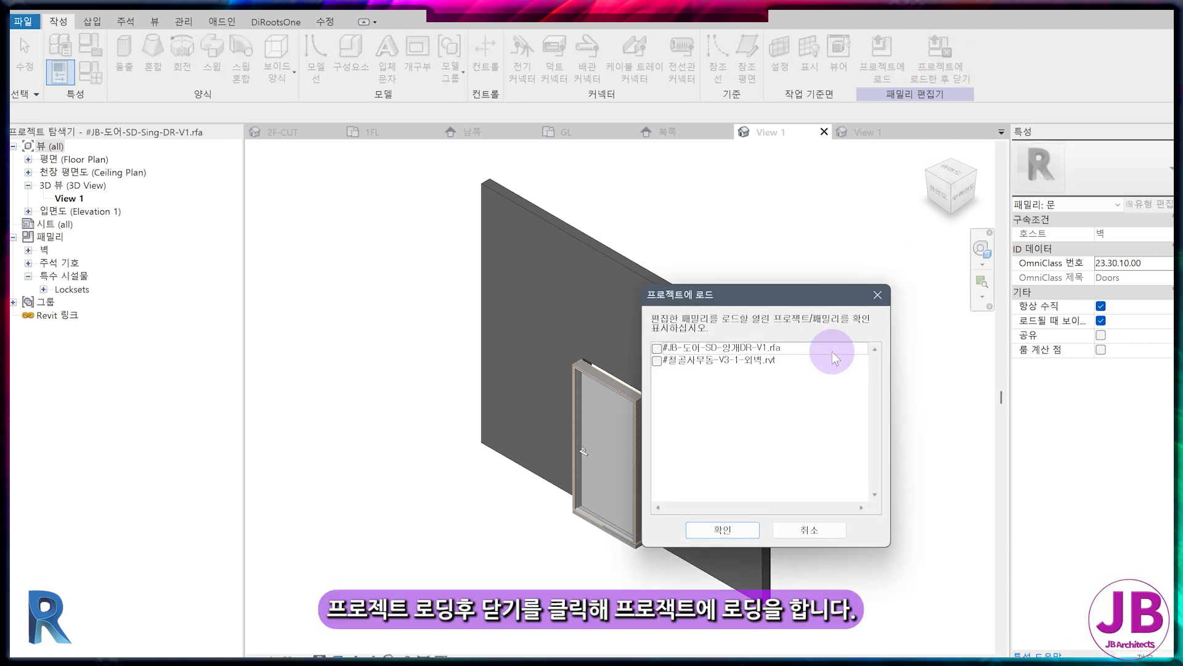
{"action": "left_click", "coordinate": [658, 361]}
{"action": "left_click", "coordinate": [707, 528]}
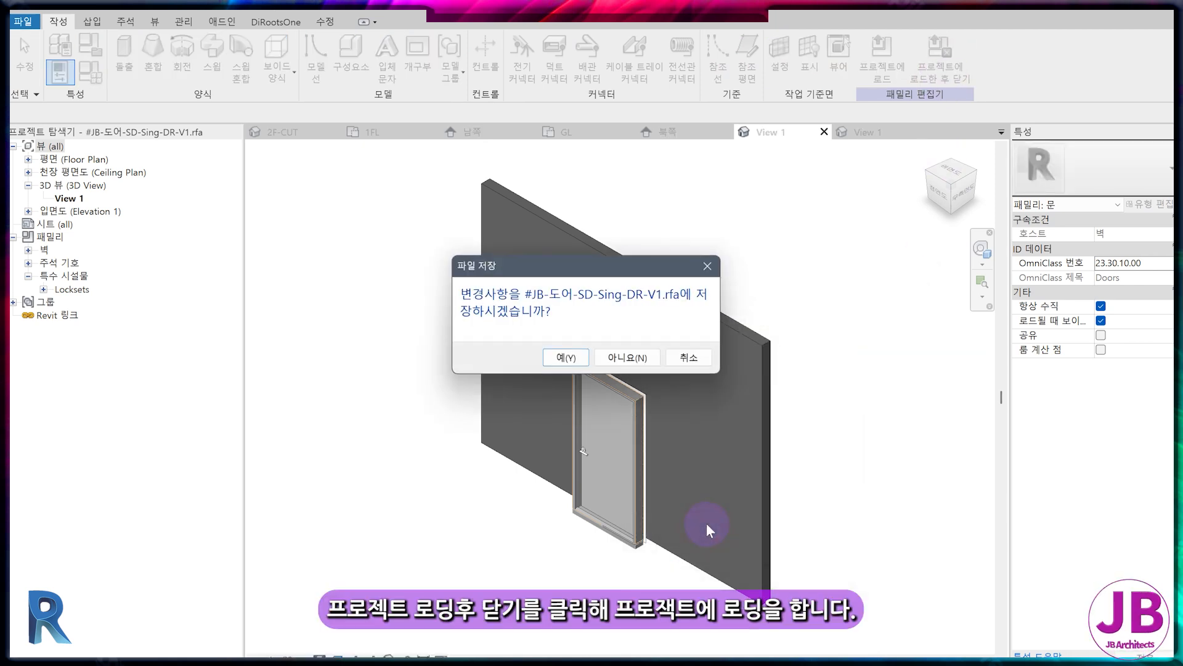
{"action": "left_click", "coordinate": [561, 359]}
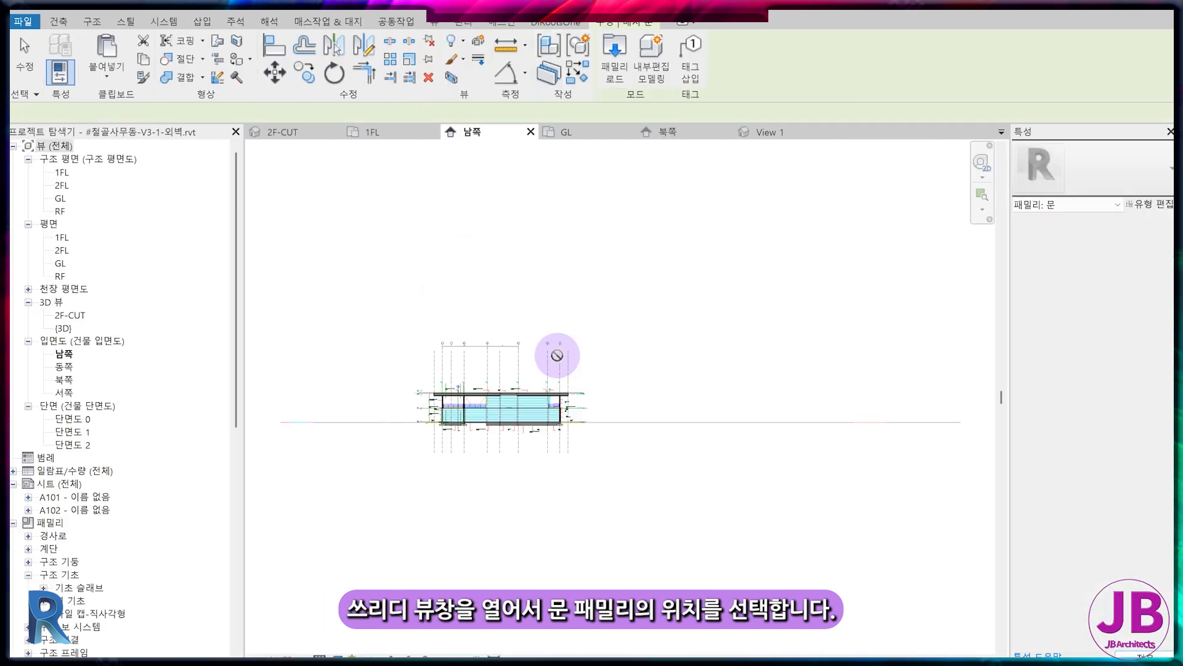
Step: Place an FSD_1100x2200 single door on the ground-floor wall between two awning windows in the 2F-CUT 3D view
{"action": "left_click", "coordinate": [287, 132]}
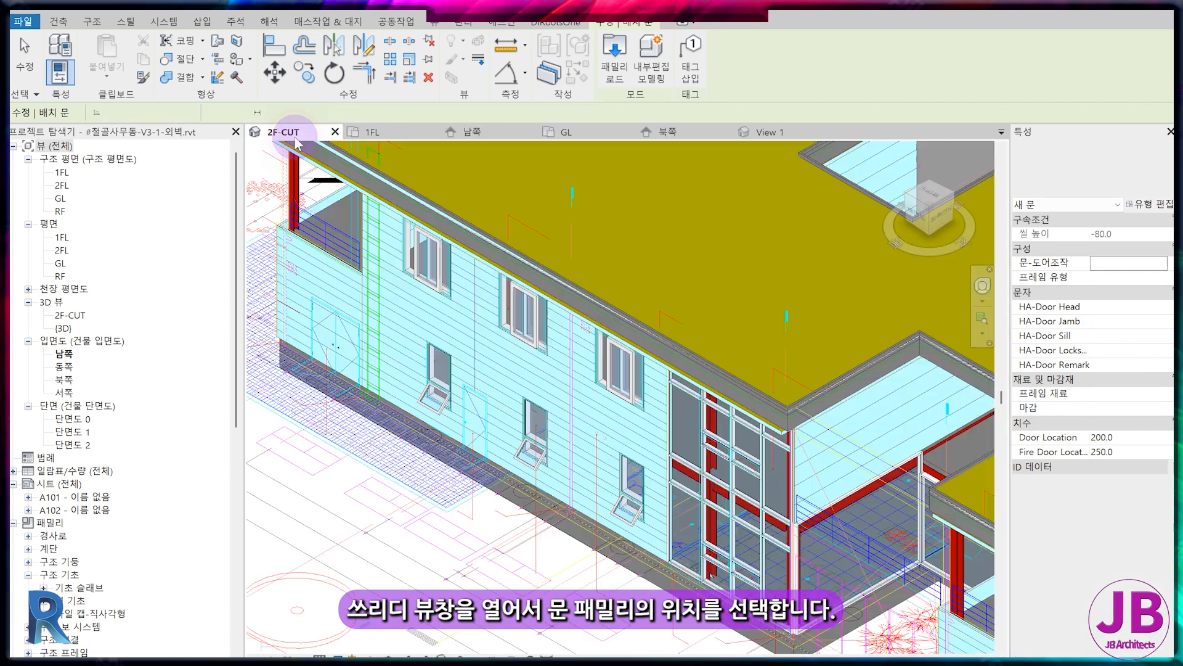
{"action": "scroll", "coordinate": [461, 404], "scroll_direction": "up", "scroll_amount": 2}
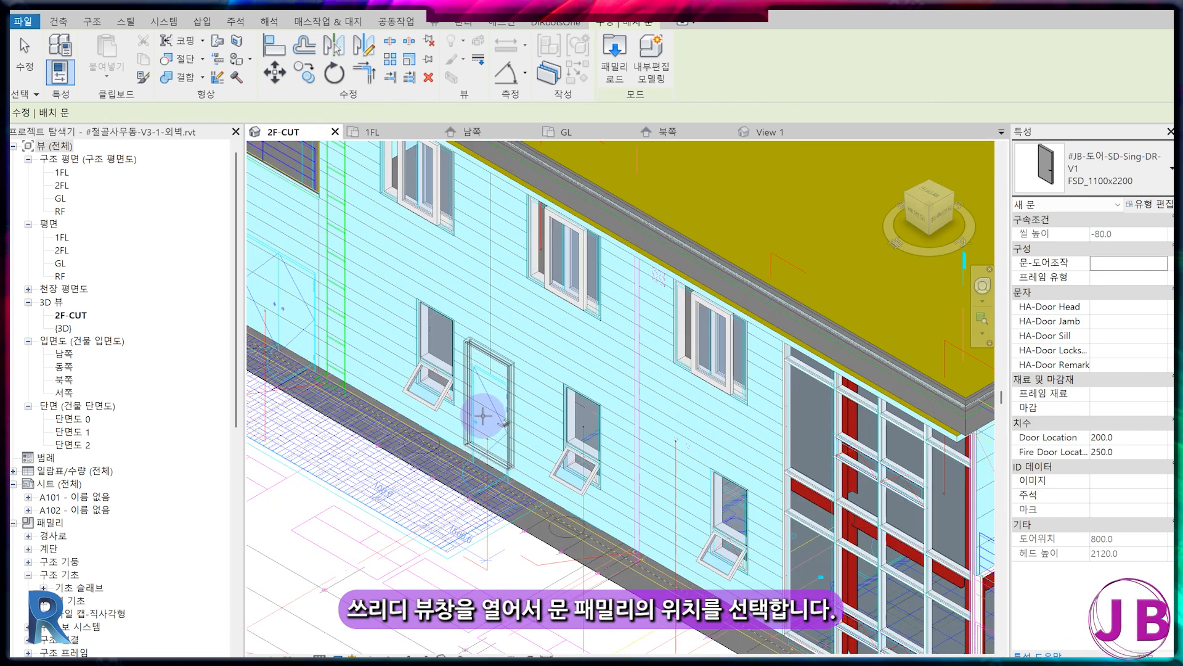
{"action": "left_click", "coordinate": [483, 417]}
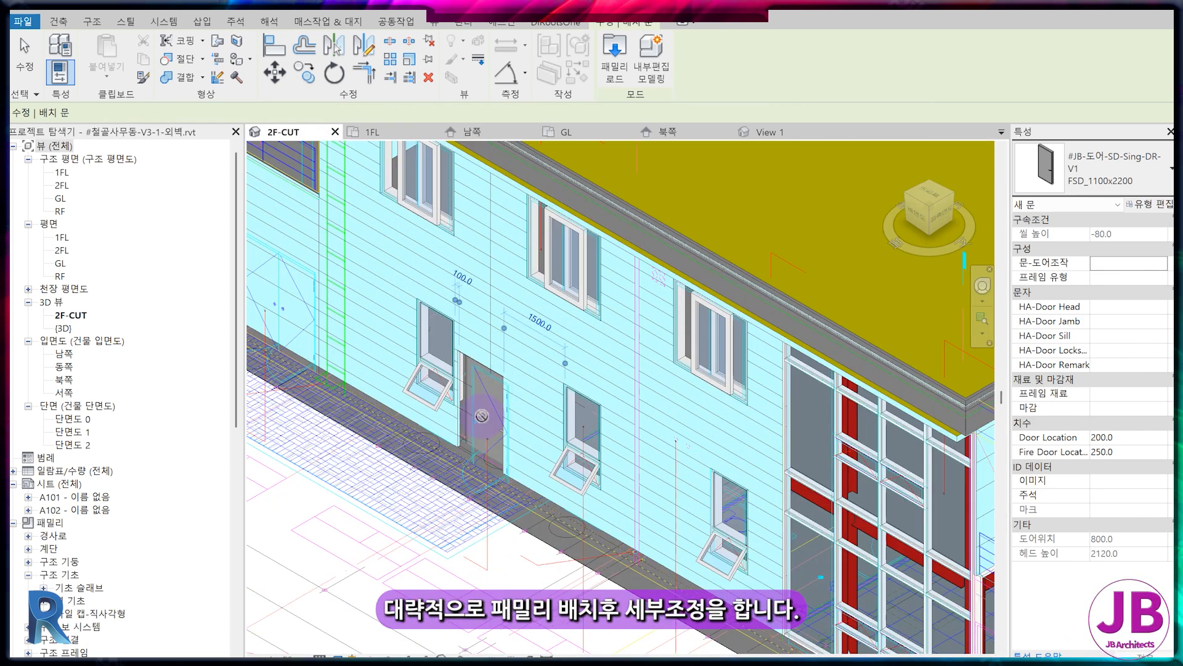
{"action": "key", "text": "Escape"}
Step: Set the single door's level to 1FL and its Door Location to 0
{"action": "left_click", "coordinate": [469, 393]}
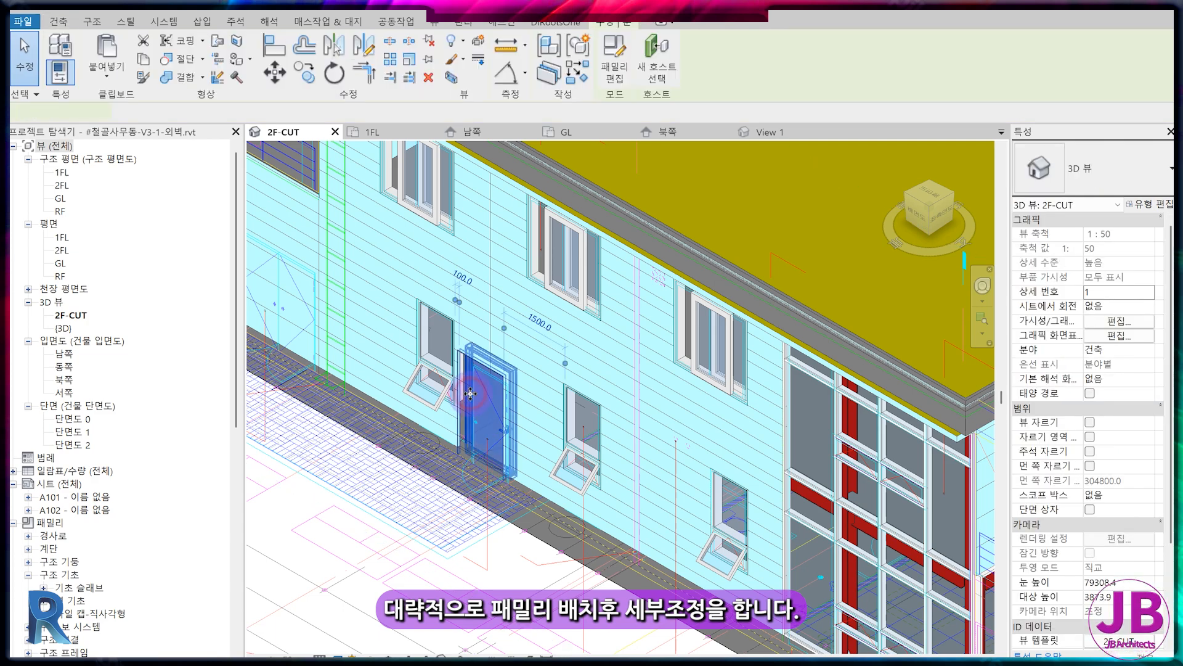
{"action": "left_click", "coordinate": [1150, 249]}
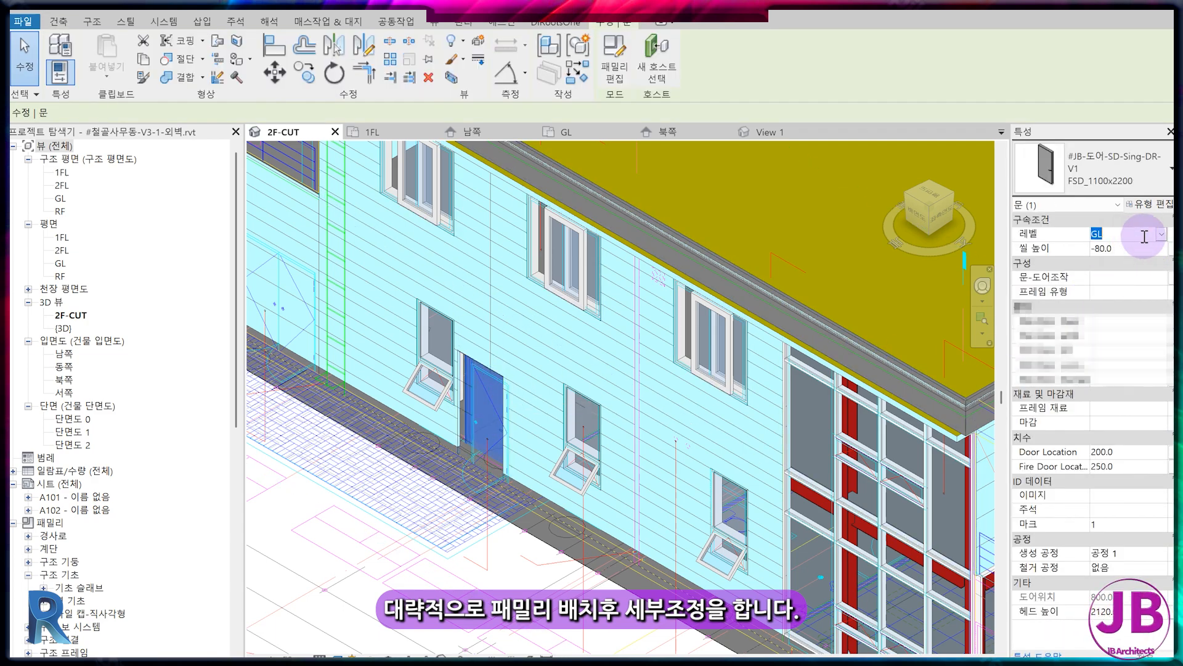
{"action": "left_click", "coordinate": [1161, 234]}
{"action": "left_click", "coordinate": [1130, 262]}
{"action": "key", "text": "Escape"}
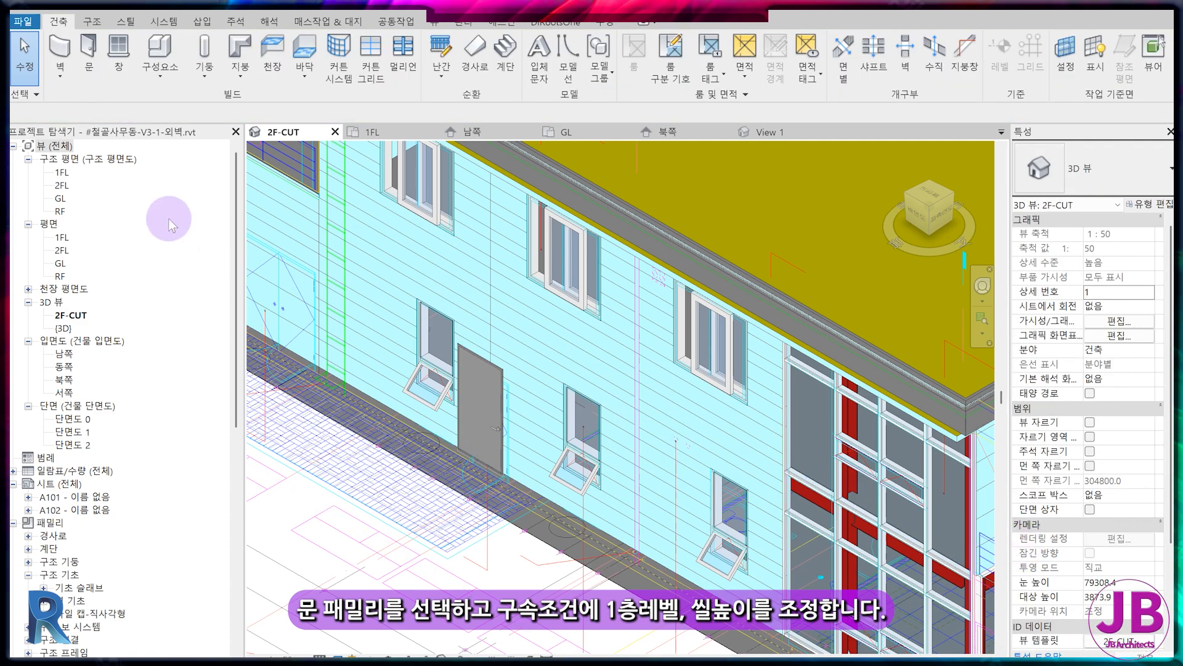
Step: Load the double-door family #JB-도어-SD-양개DR-V1 into the project and close it, saving its changes
{"action": "middle_click_drag", "start_coordinate": [408, 439], "coordinate": [641, 505]}
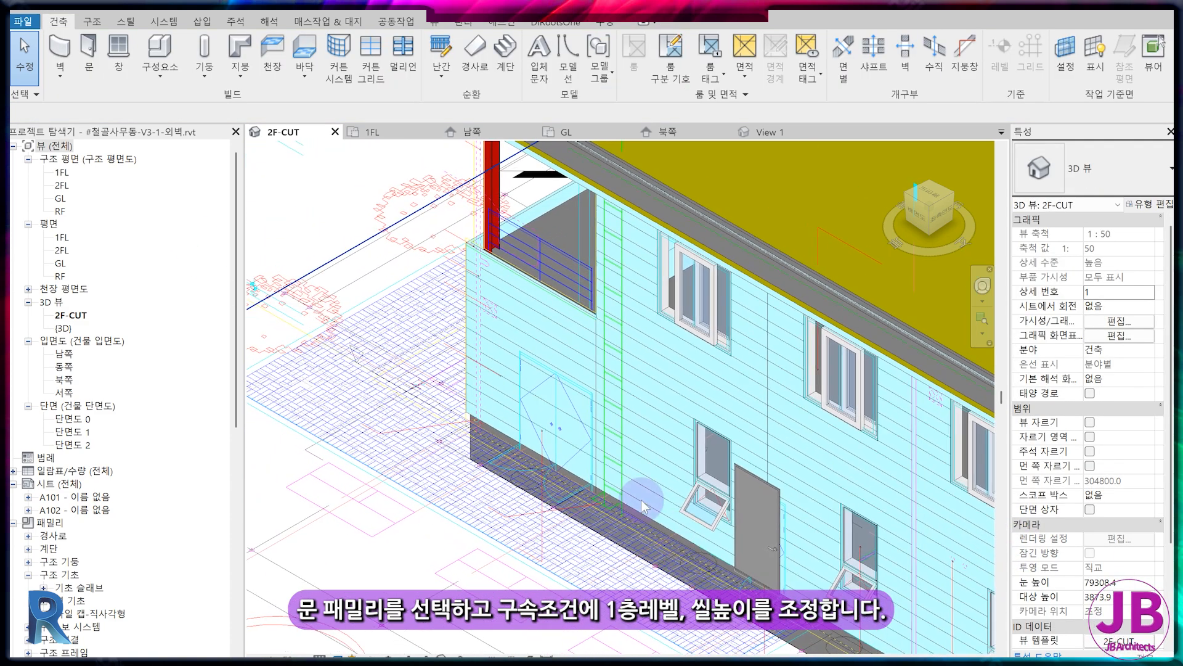
{"action": "left_click", "coordinate": [780, 135]}
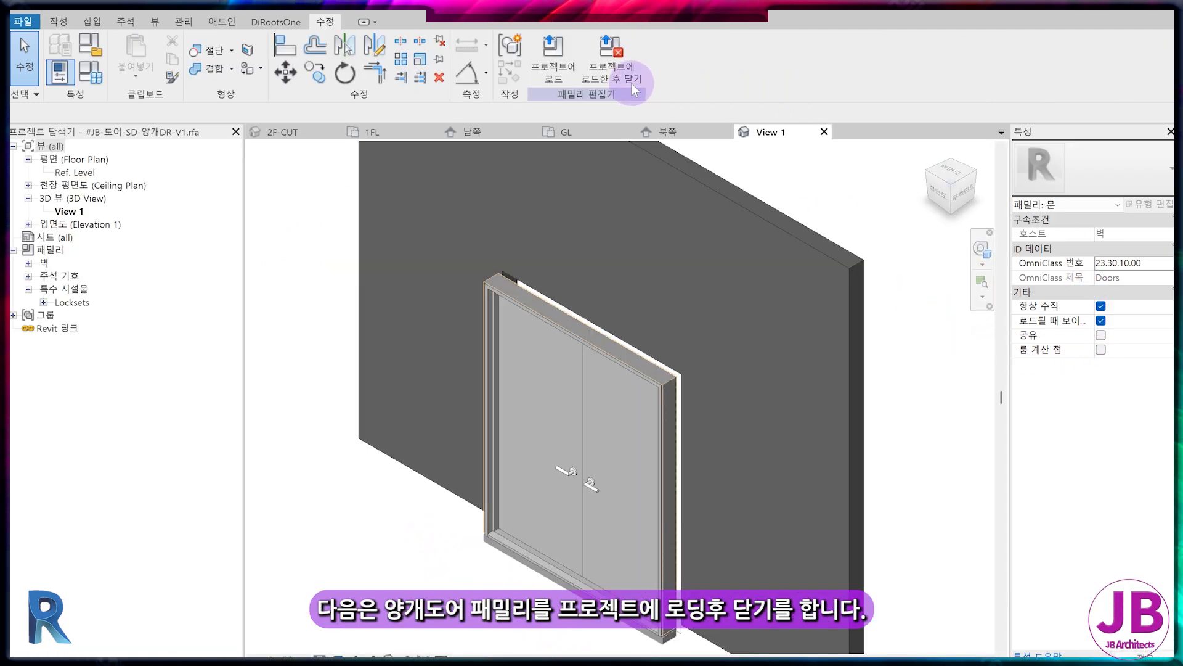
{"action": "left_click", "coordinate": [629, 79]}
{"action": "left_click", "coordinate": [562, 362]}
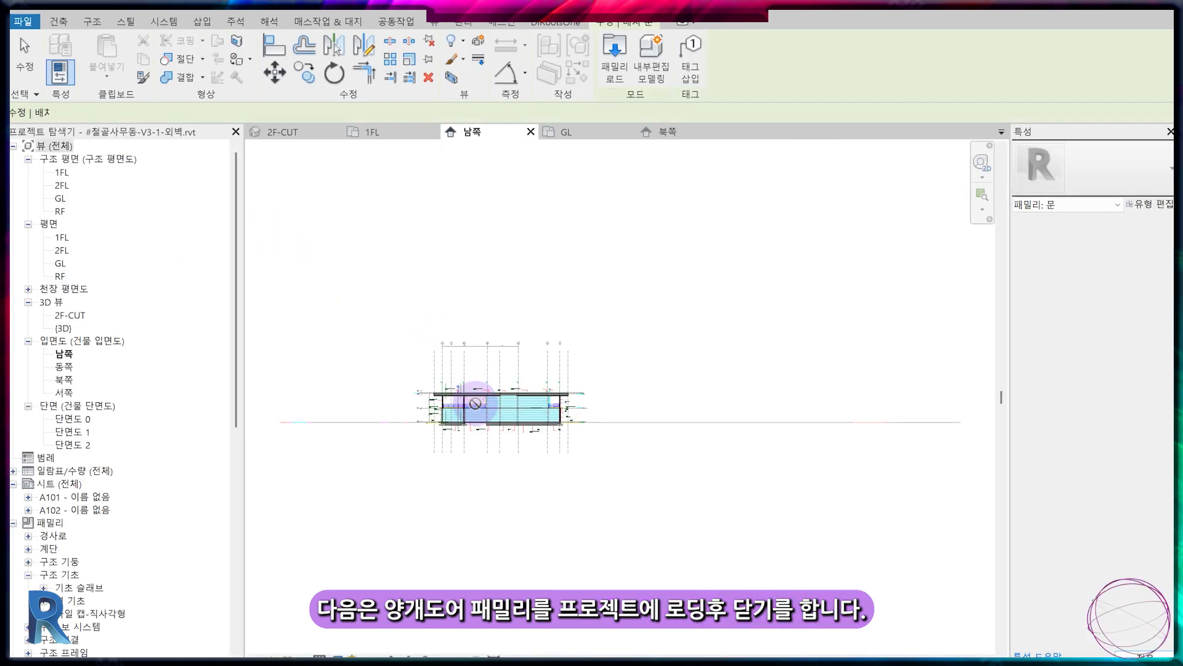
Step: Place an SD(1800X2200) double door over the CAD door outline near the building corner in the 2F-CUT 3D view
{"action": "left_click", "coordinate": [281, 132]}
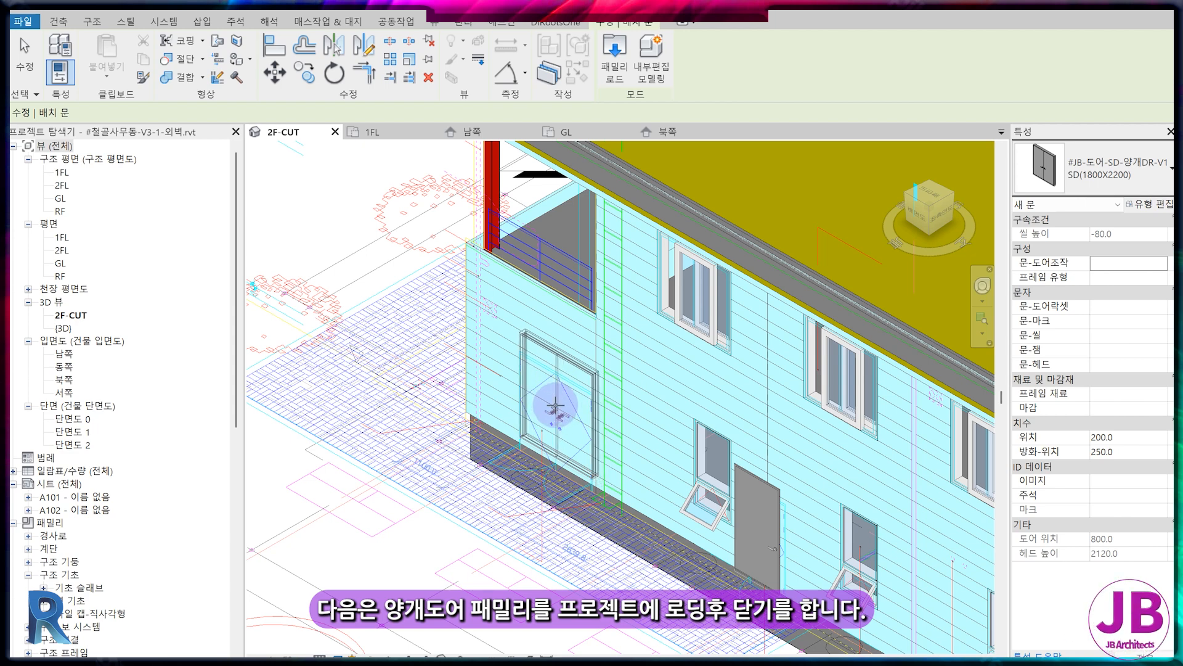
{"action": "left_click", "coordinate": [556, 405]}
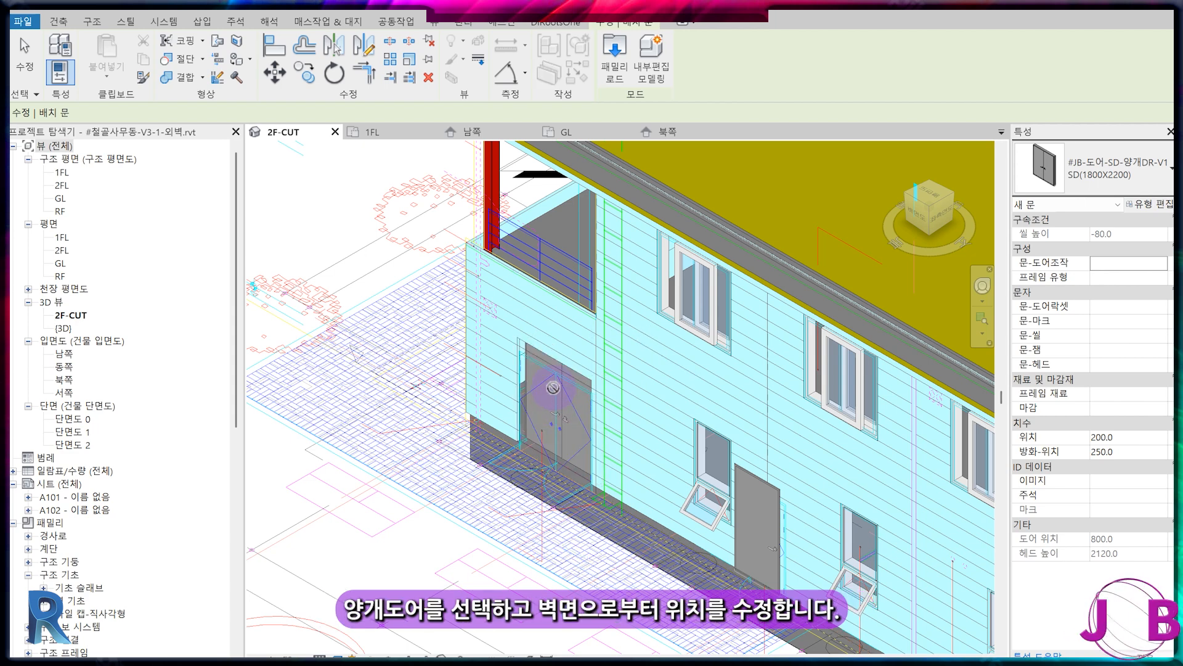
{"action": "key", "text": "Escape"}
{"action": "key", "text": "Escape"}
Step: Set the double door's 위치 value to 0 to bring it to the outer wall face
{"action": "left_click", "coordinate": [561, 427]}
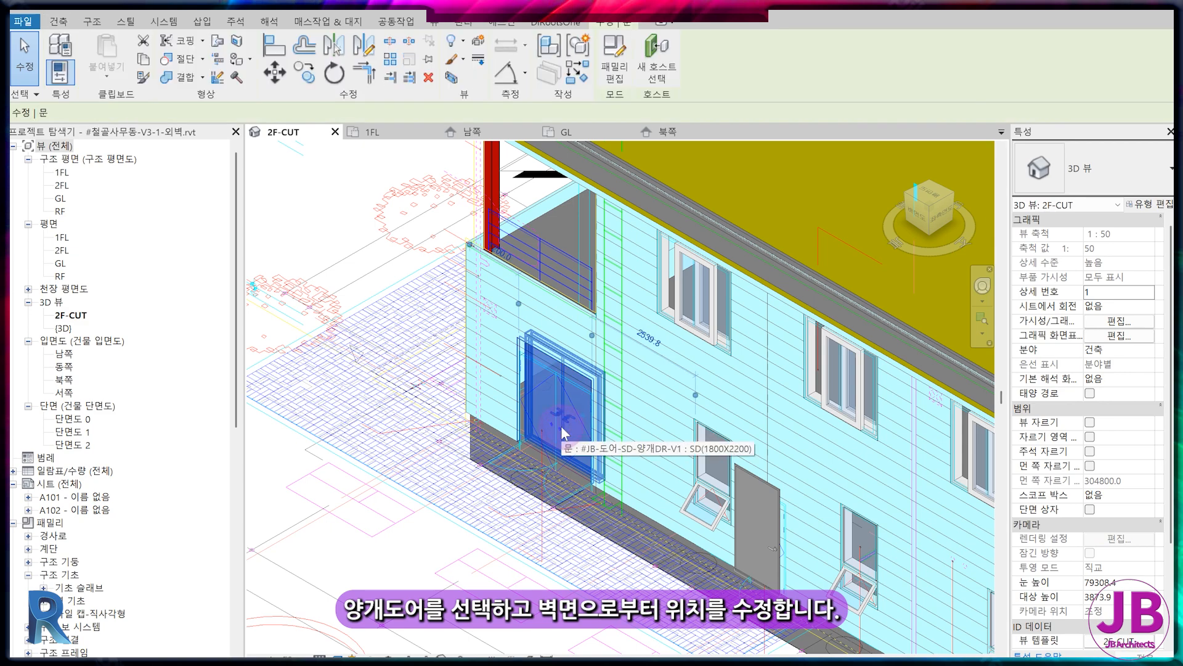
{"action": "left_click", "coordinate": [1136, 451]}
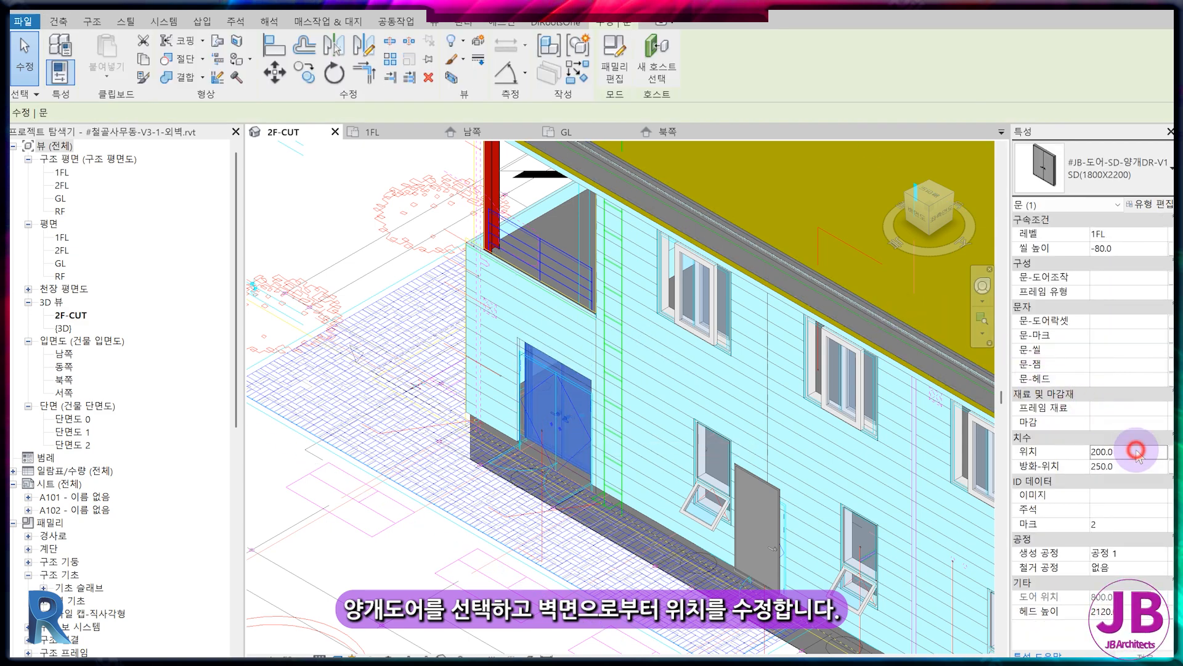
{"action": "type", "text": "0"}
{"action": "key", "text": "Return"}
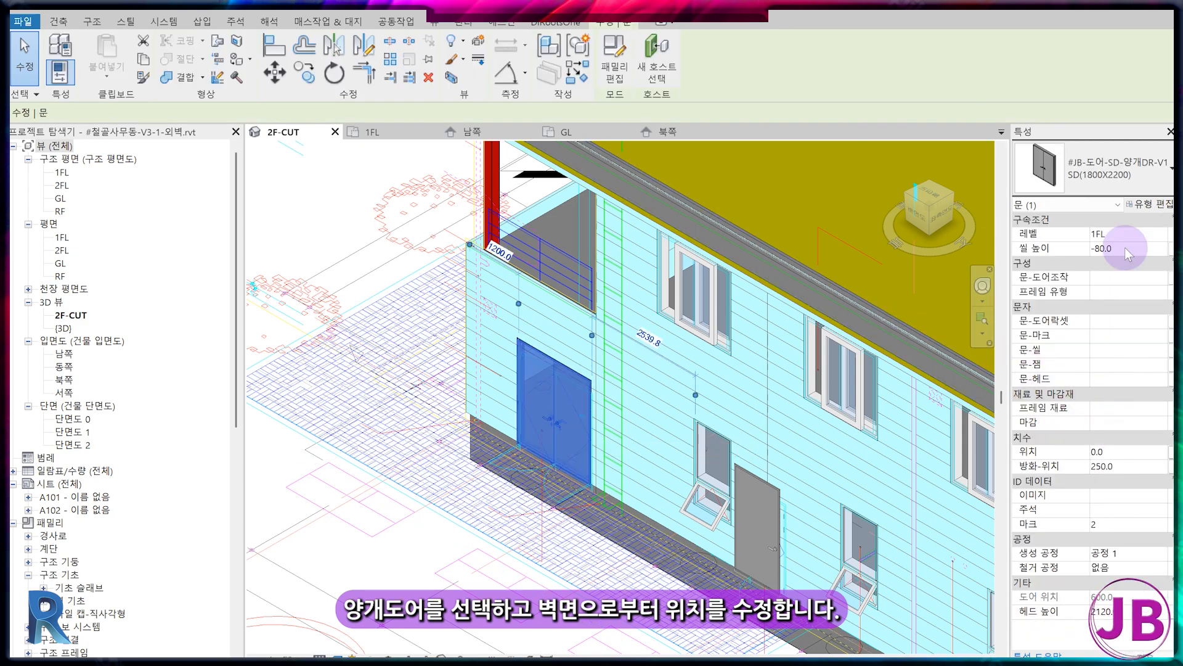
{"action": "key", "text": "Escape"}
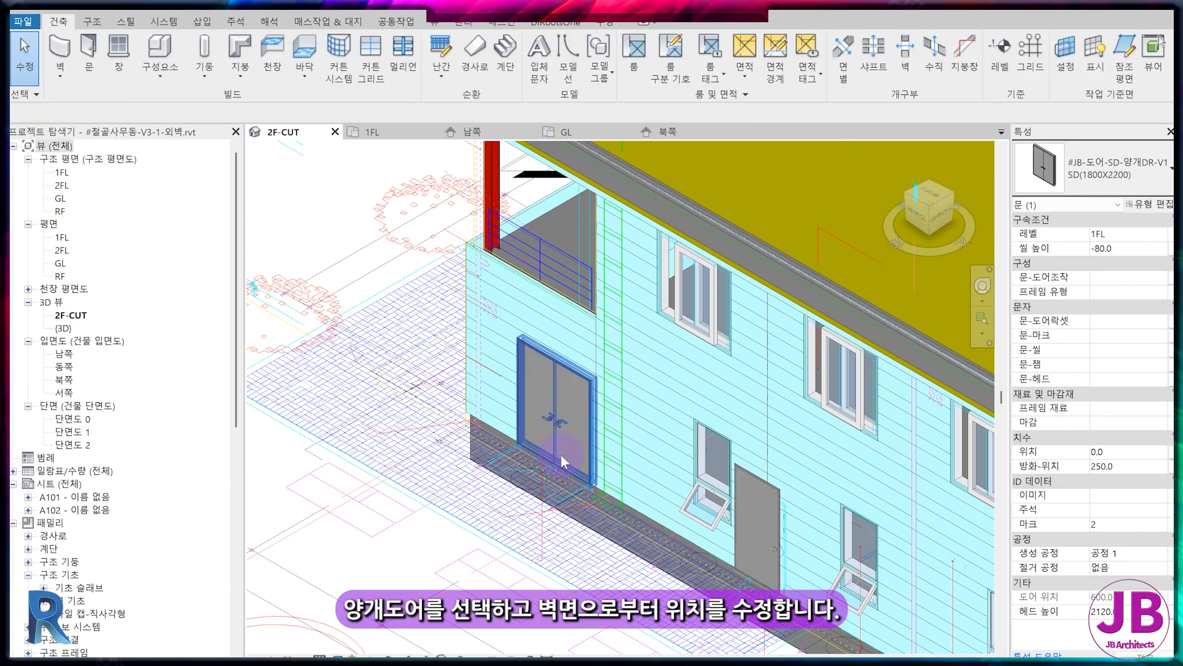
Step: Align the double door's side edge with the CAD door outline in the 북쪽 elevation
{"action": "left_click", "coordinate": [668, 131]}
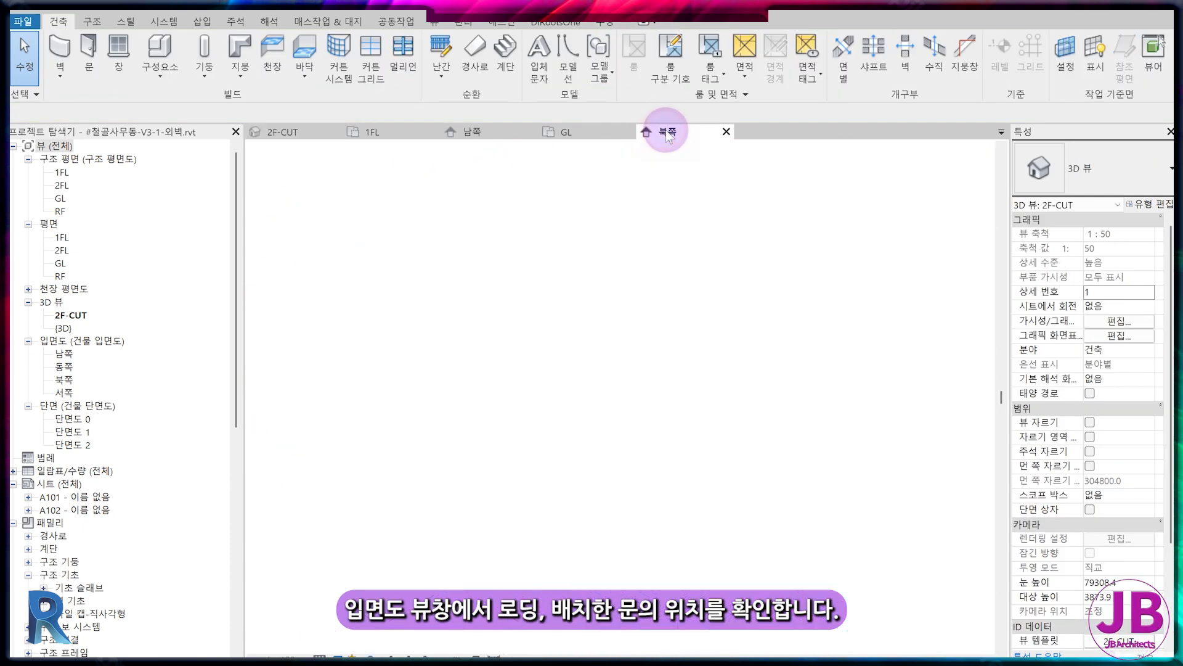
{"action": "scroll", "coordinate": [476, 449], "scroll_direction": "up", "scroll_amount": 6}
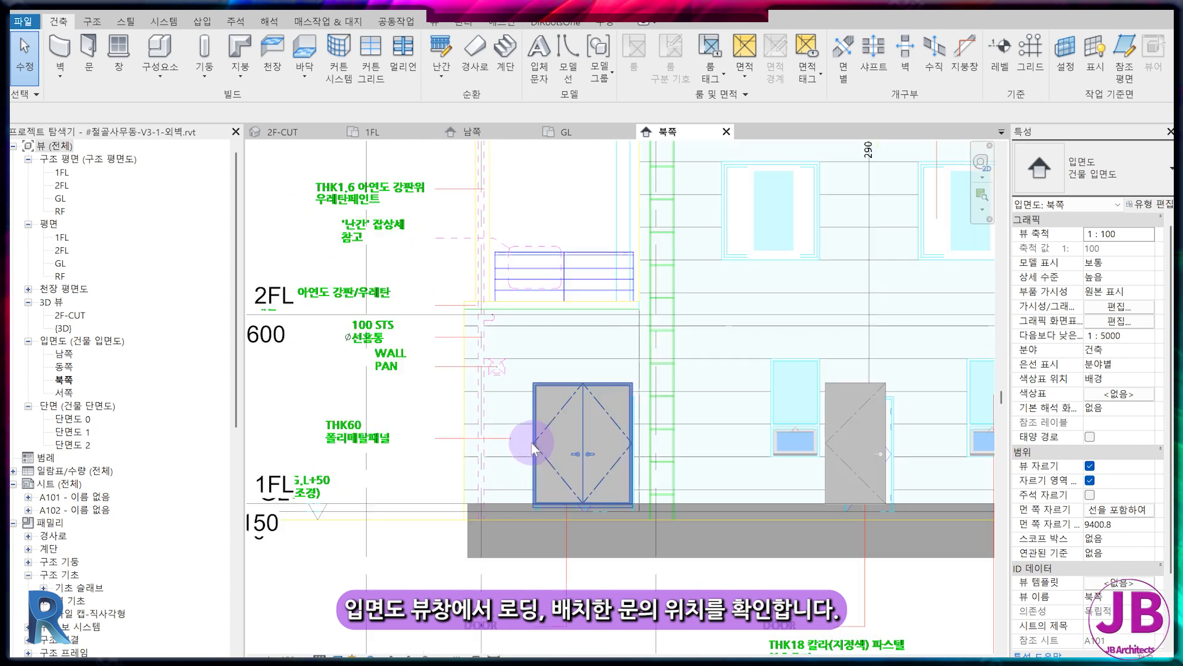
{"action": "scroll", "coordinate": [532, 443], "scroll_direction": "up", "scroll_amount": 4}
{"action": "key", "text": "a"}
{"action": "key", "text": "l"}
{"action": "scroll", "coordinate": [767, 489], "scroll_direction": "up", "scroll_amount": 5}
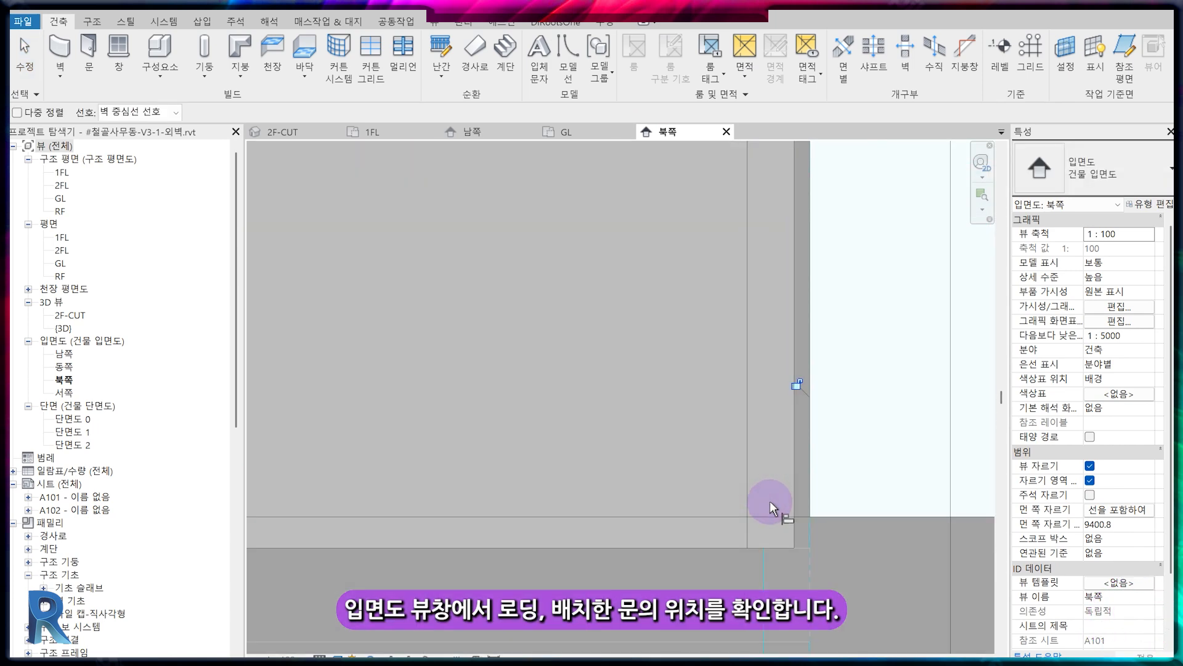
Step: Compare the horizontal positions of the double and single doors with the CAD door outlines in the elevation
{"action": "scroll", "coordinate": [766, 494], "scroll_direction": "down", "scroll_amount": 5}
{"action": "scroll", "coordinate": [587, 262], "scroll_direction": "up", "scroll_amount": 3}
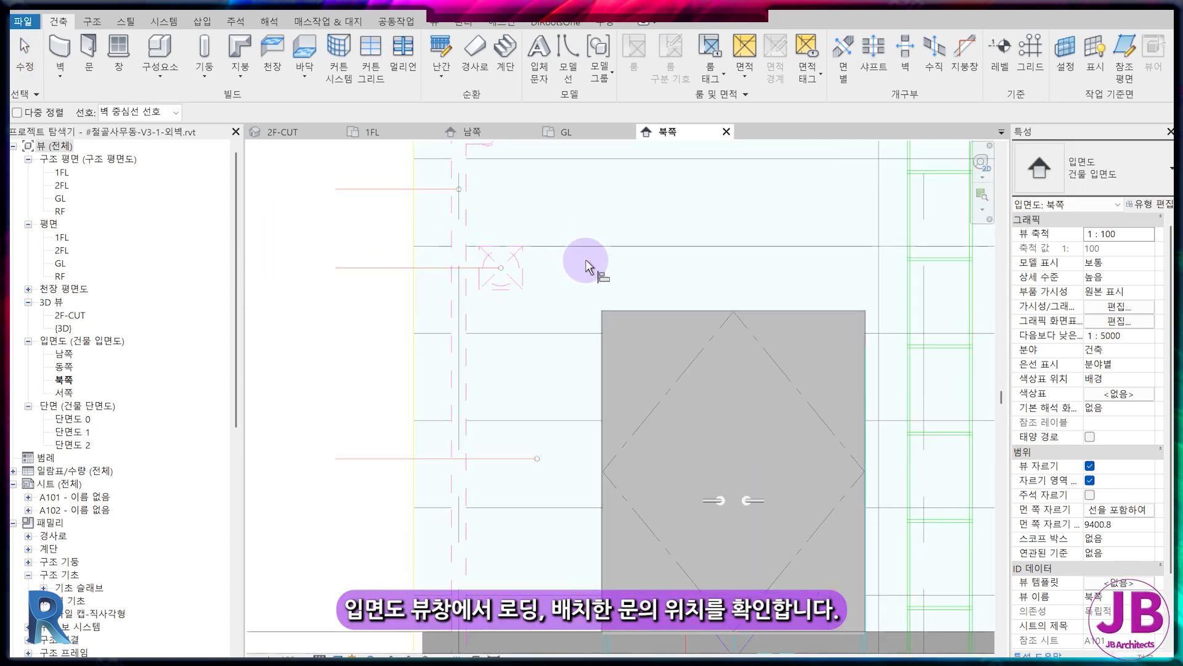
{"action": "scroll", "coordinate": [586, 262], "scroll_direction": "up", "scroll_amount": 2}
{"action": "middle_click_drag", "start_coordinate": [711, 356], "coordinate": [477, 220]}
{"action": "scroll", "coordinate": [507, 256], "scroll_direction": "down", "scroll_amount": 3}
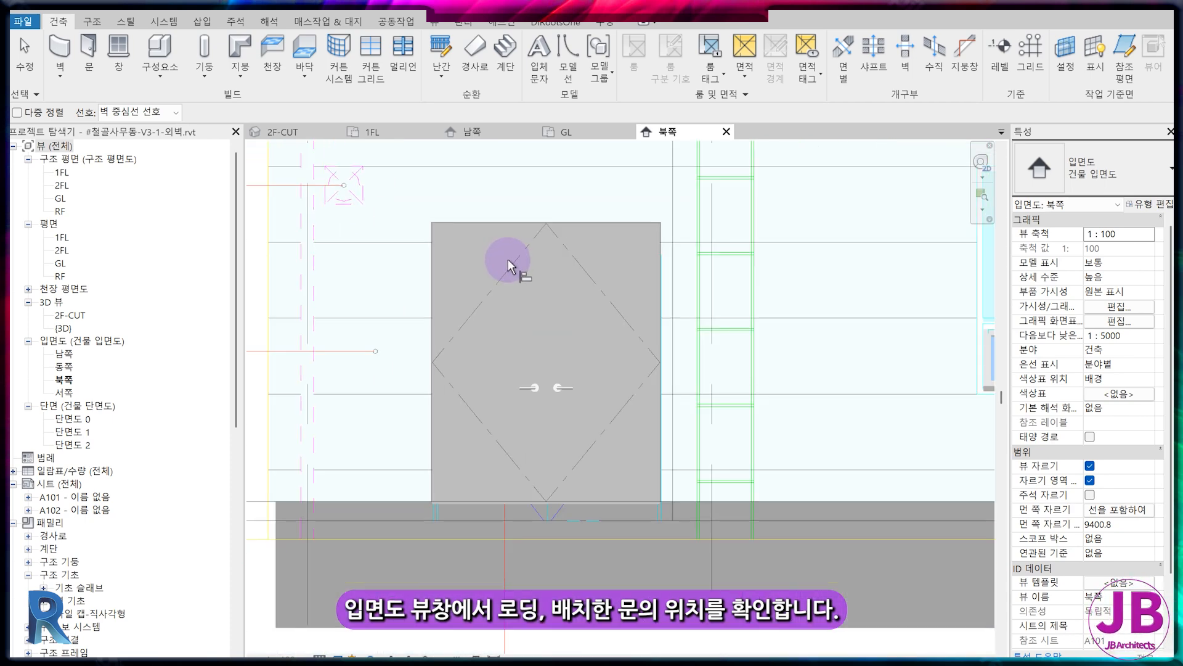
{"action": "scroll", "coordinate": [508, 258], "scroll_direction": "down", "scroll_amount": 3}
{"action": "middle_click_drag", "start_coordinate": [852, 314], "coordinate": [692, 323]}
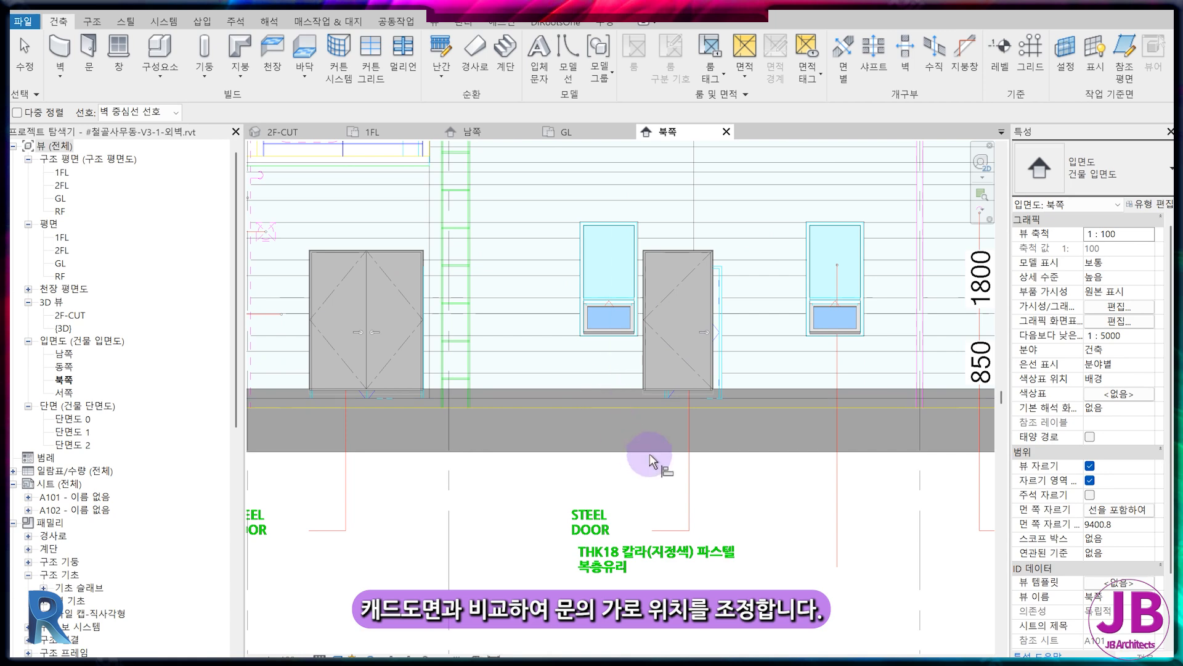
{"action": "key", "text": "Escape"}
{"action": "left_click", "coordinate": [592, 405]}
{"action": "key", "text": "Escape"}
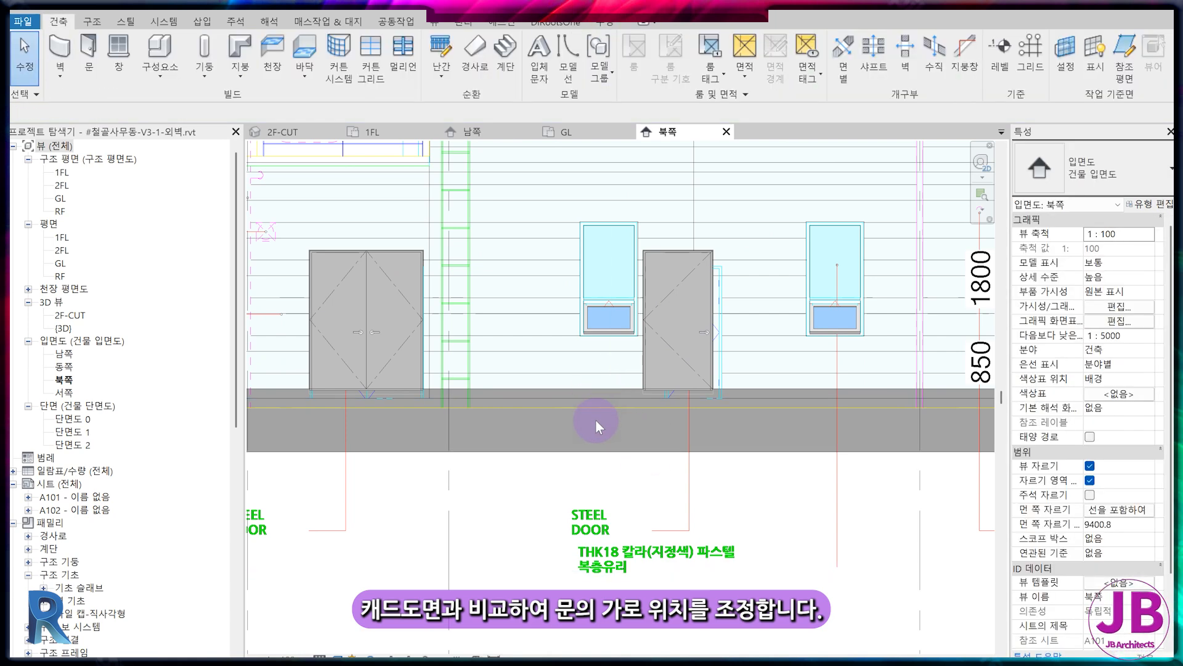
Step: Align the single door's handle-side edge with the CAD door line in the 북쪽 elevation
{"action": "middle_click_drag", "start_coordinate": [558, 434], "coordinate": [607, 457]}
{"action": "scroll", "coordinate": [607, 456], "scroll_direction": "down", "scroll_amount": 2}
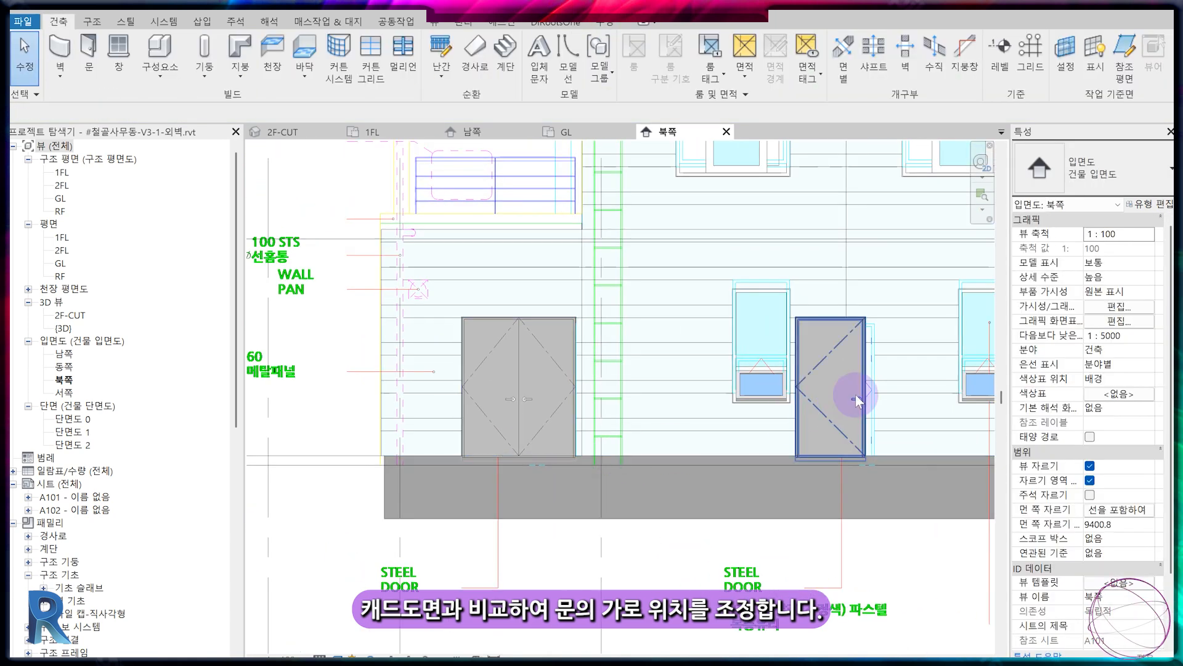
{"action": "scroll", "coordinate": [857, 390], "scroll_direction": "up", "scroll_amount": 2}
{"action": "left_click", "coordinate": [865, 362]}
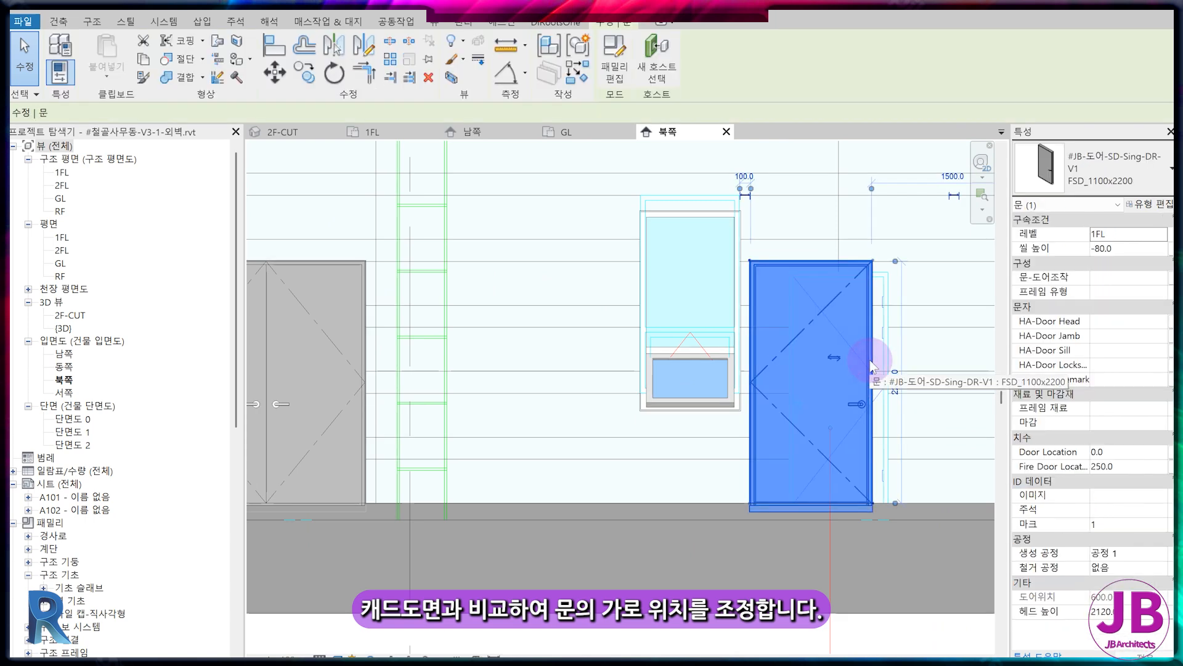
{"action": "scroll", "coordinate": [922, 457], "scroll_direction": "up", "scroll_amount": 3}
{"action": "key", "text": "Escape"}
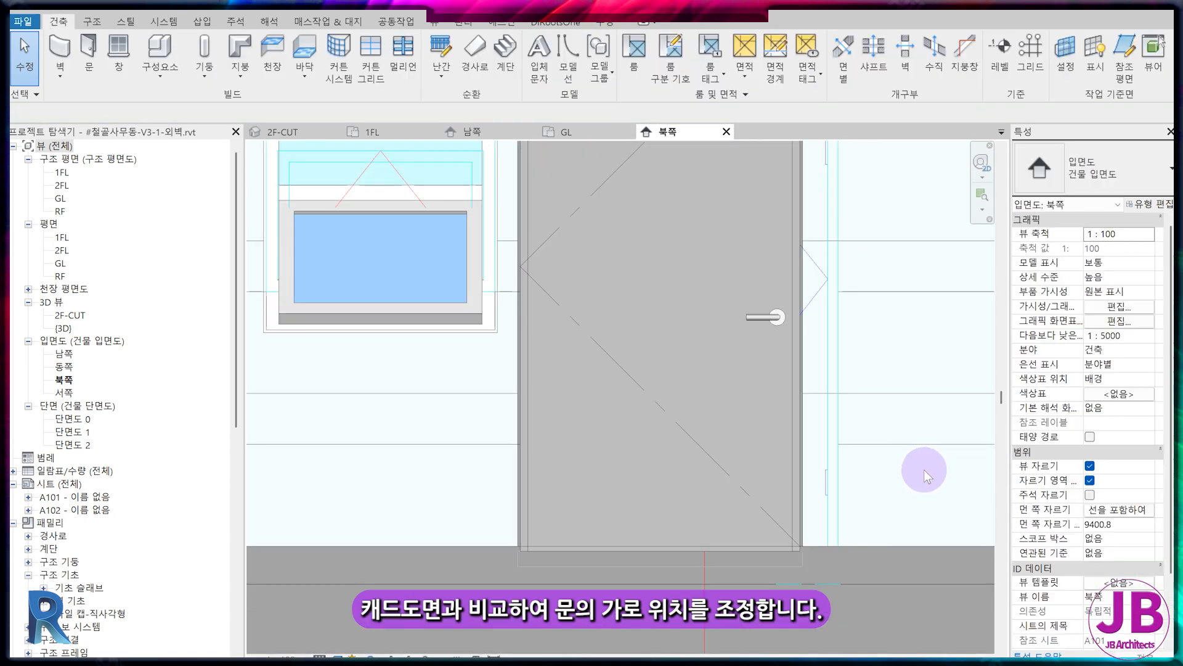
{"action": "key", "text": "a"}
{"action": "key", "text": "l"}
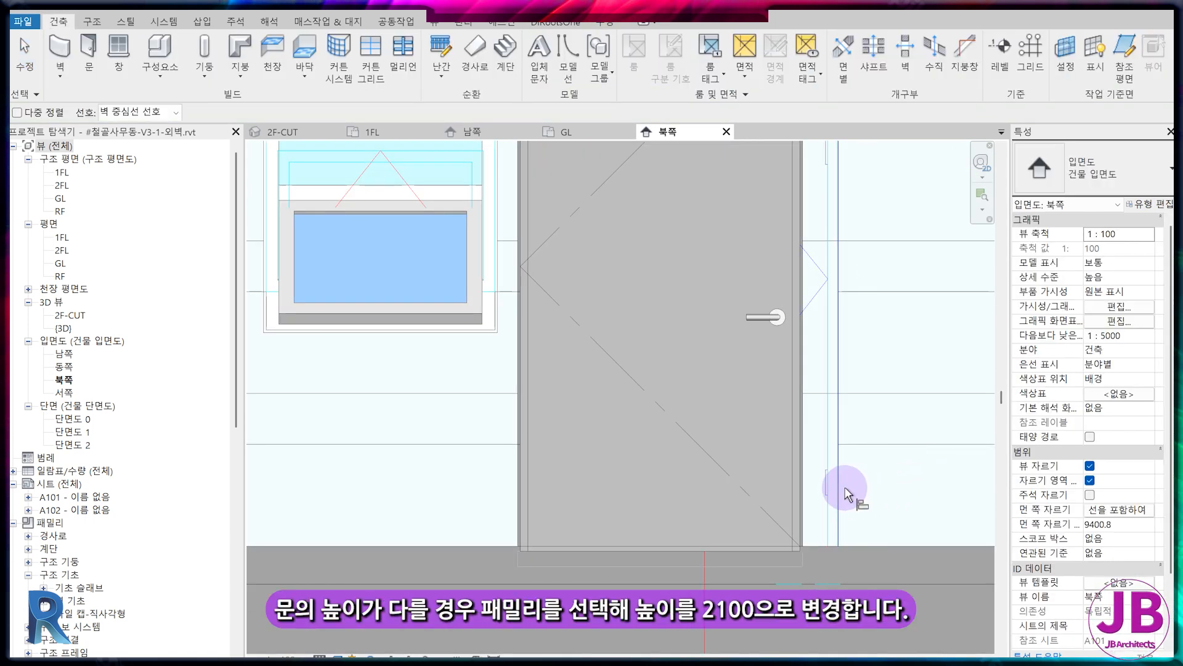
{"action": "left_click", "coordinate": [805, 478]}
{"action": "scroll", "coordinate": [813, 481], "scroll_direction": "down", "scroll_amount": 3}
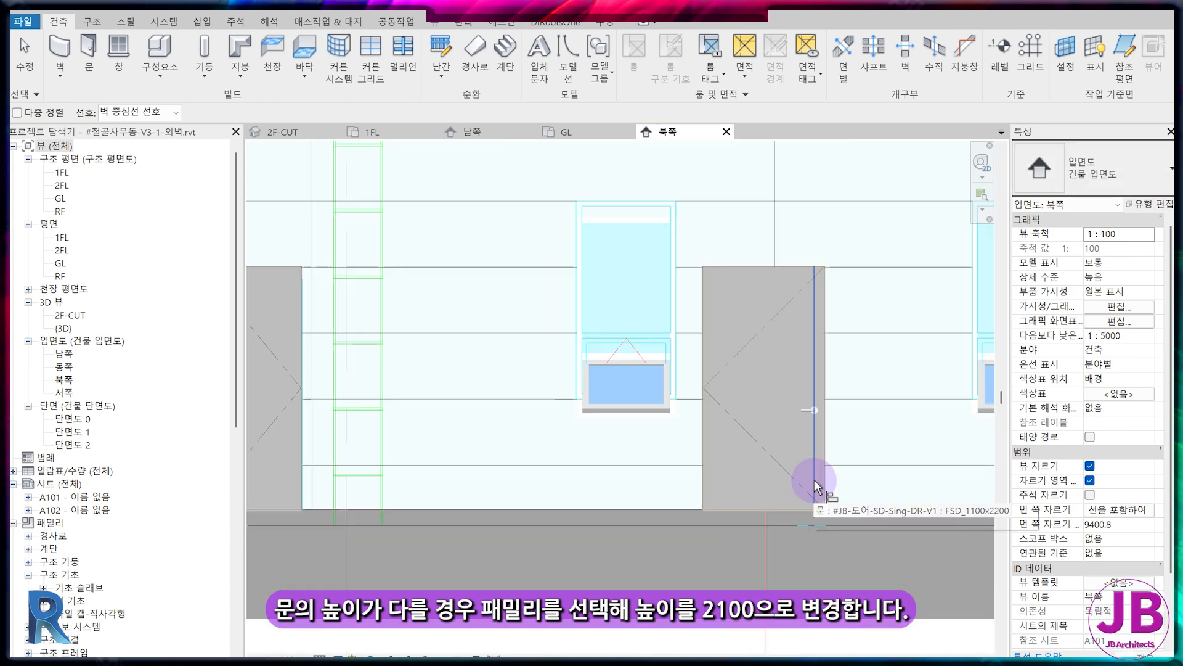
{"action": "key", "text": "Escape"}
Step: Set the height of the single and double doors to 2100
{"action": "left_click", "coordinate": [774, 348]}
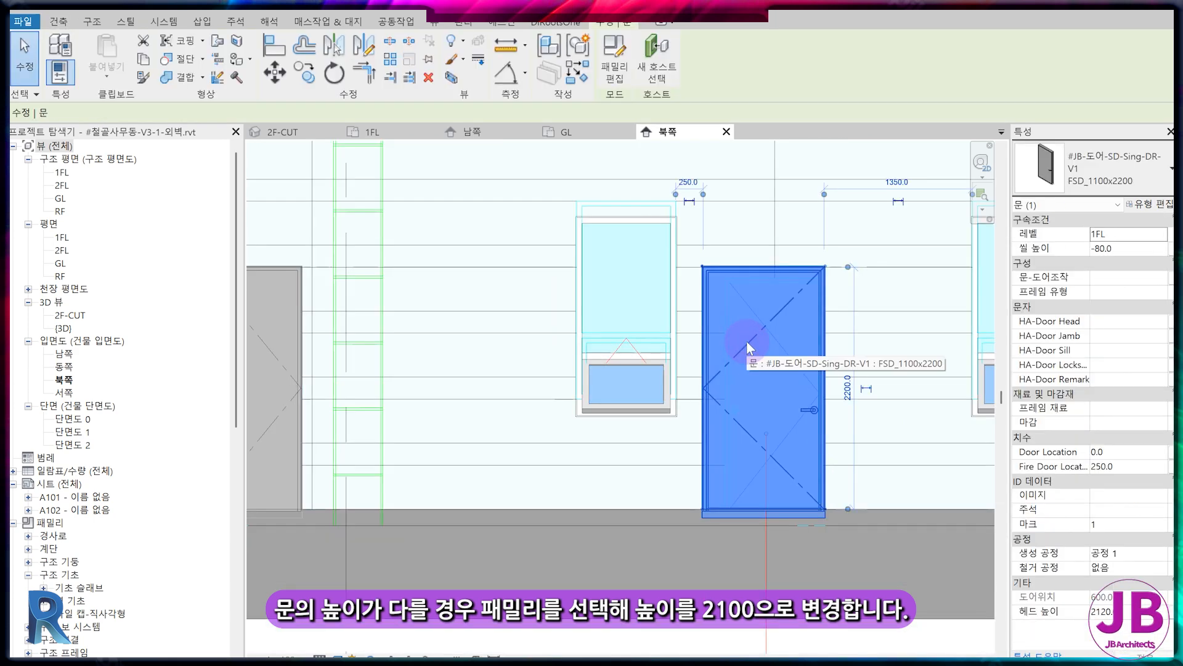
{"action": "left_click", "coordinate": [848, 388]}
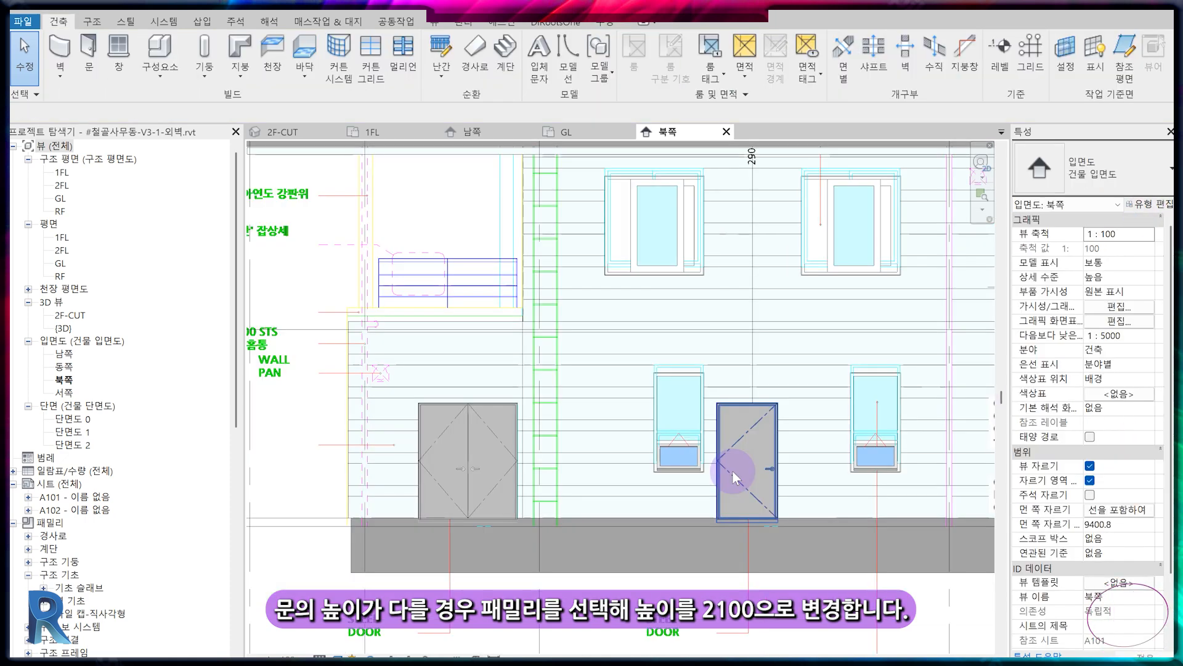
{"action": "scroll", "coordinate": [603, 380], "scroll_direction": "down", "scroll_amount": 3}
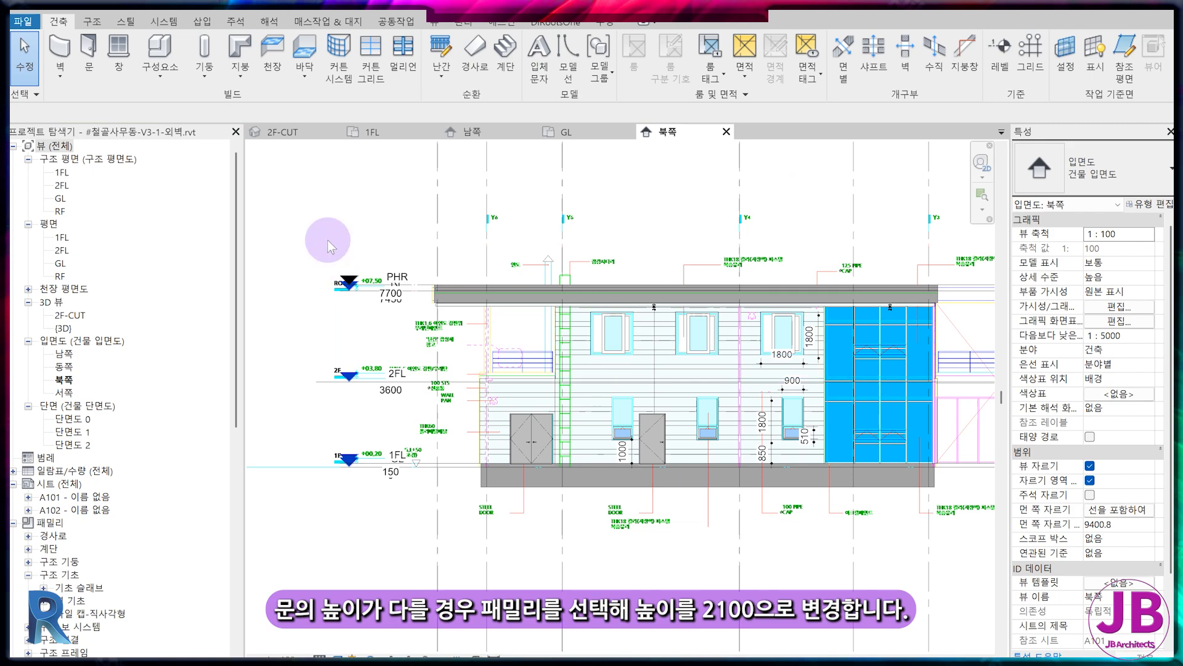
Step: Review the finished north facade with its windows and doors in the 2F-CUT 3D view
{"action": "left_click", "coordinate": [288, 133]}
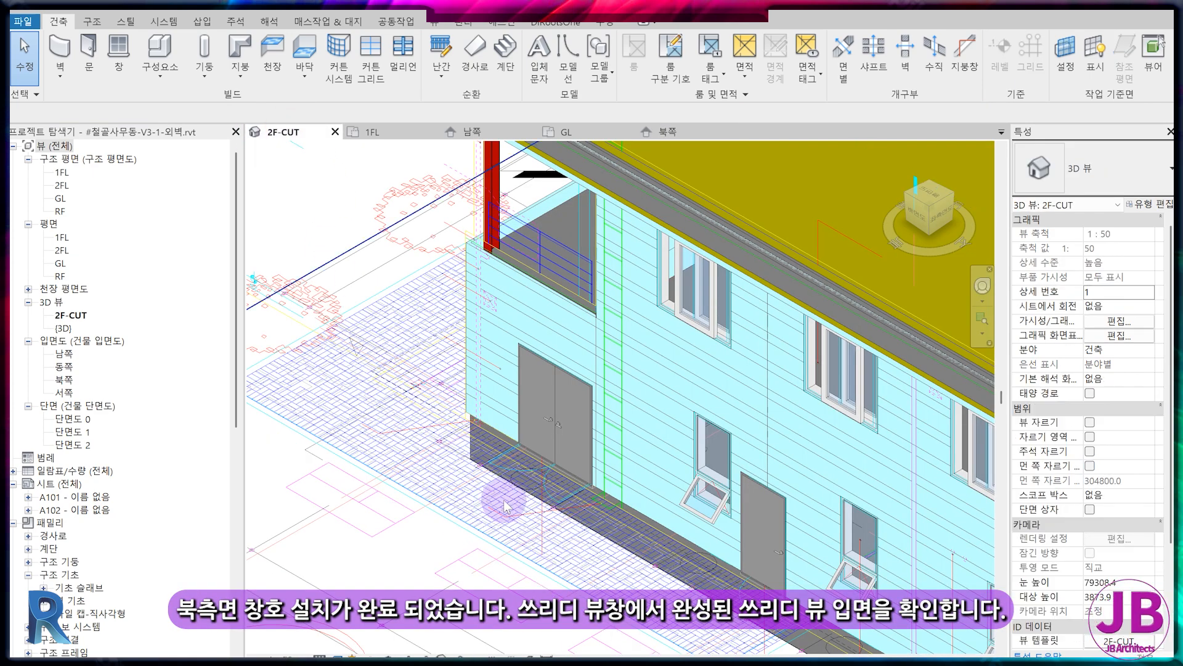
{"action": "middle_click_drag", "start_coordinate": [668, 608], "coordinate": [534, 464]}
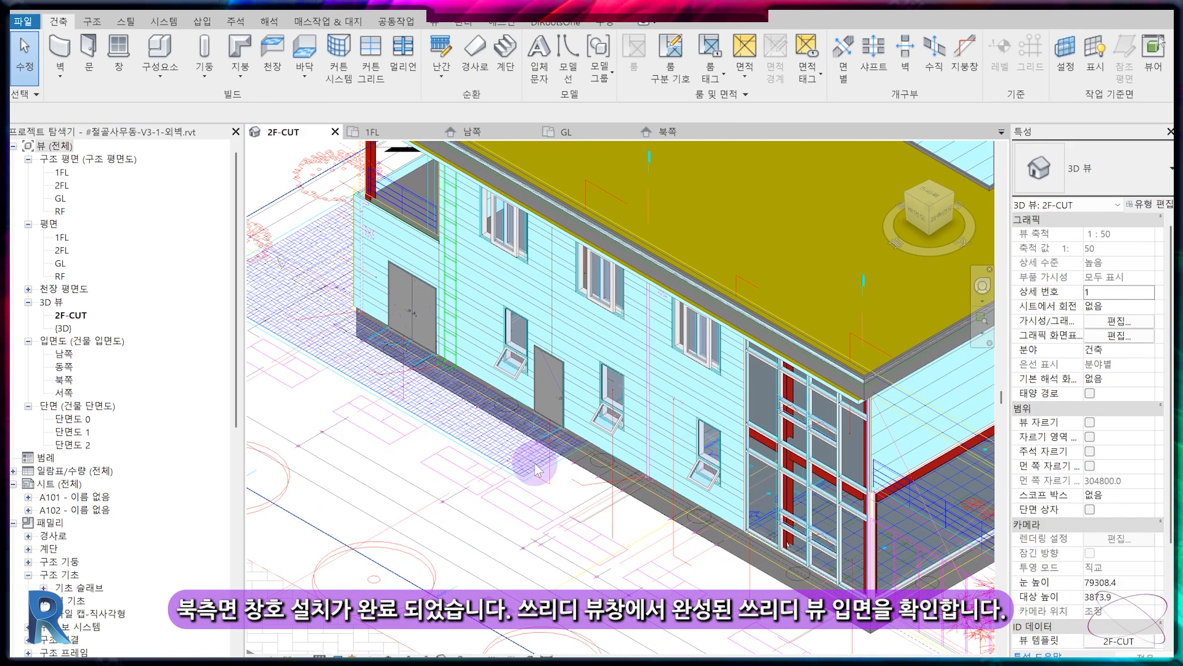
{"action": "middle_click_drag", "start_coordinate": [620, 502], "coordinate": [562, 497]}
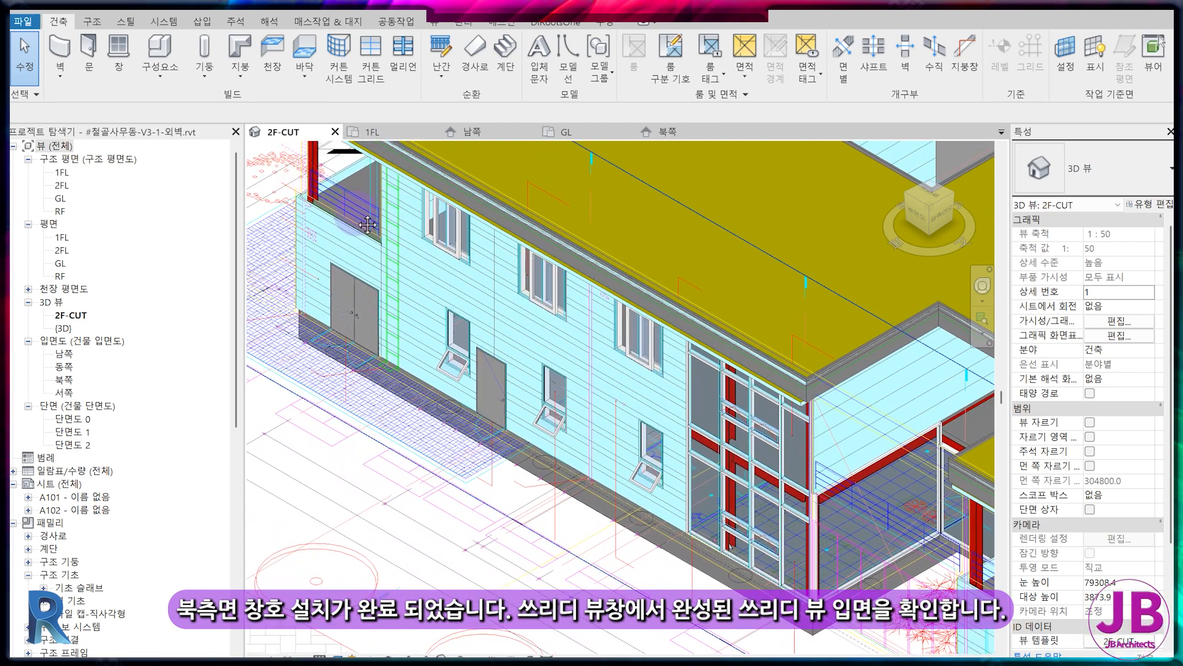
{"action": "middle_click_drag", "start_coordinate": [357, 214], "coordinate": [389, 249]}
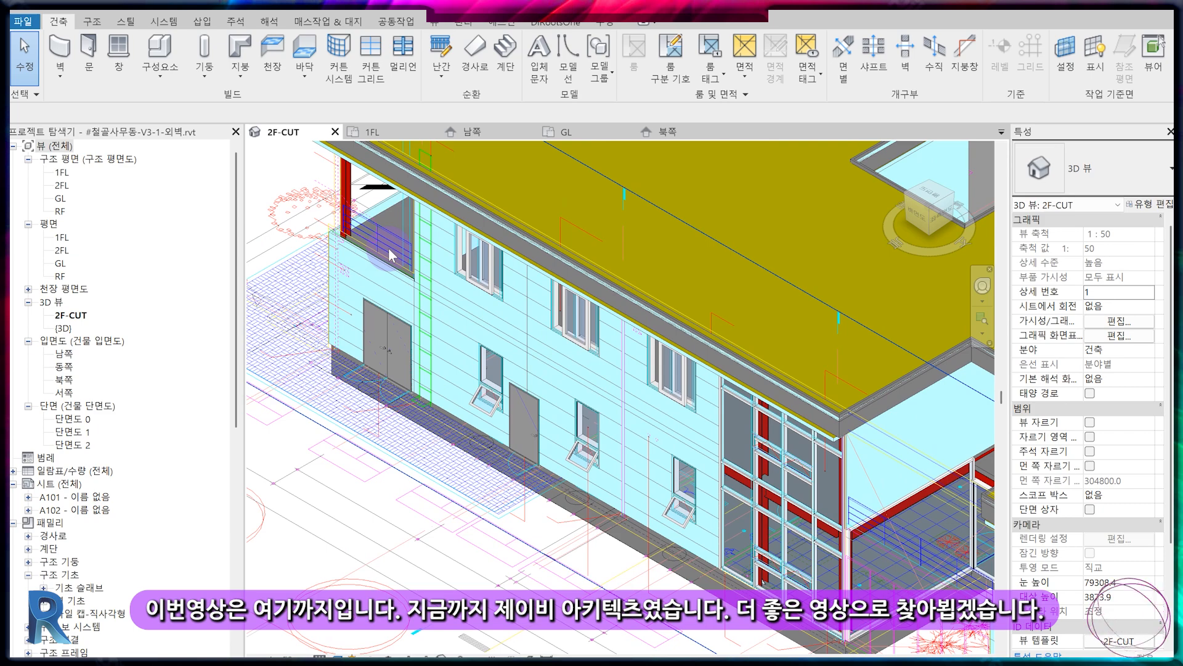